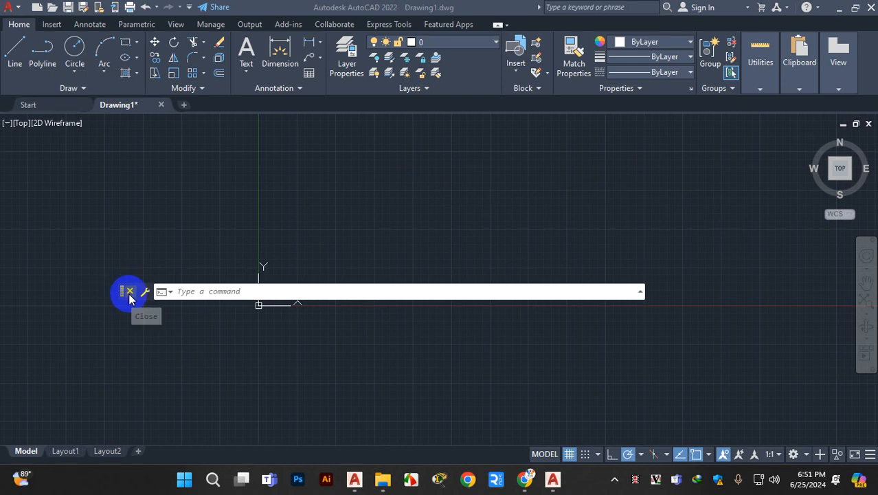
- Close the command line and bring it back into the drawing window
{"action": "left_click", "coordinate": [129, 292]}
{"action": "scroll", "coordinate": [134, 325], "scroll_direction": "down", "scroll_amount": 4}
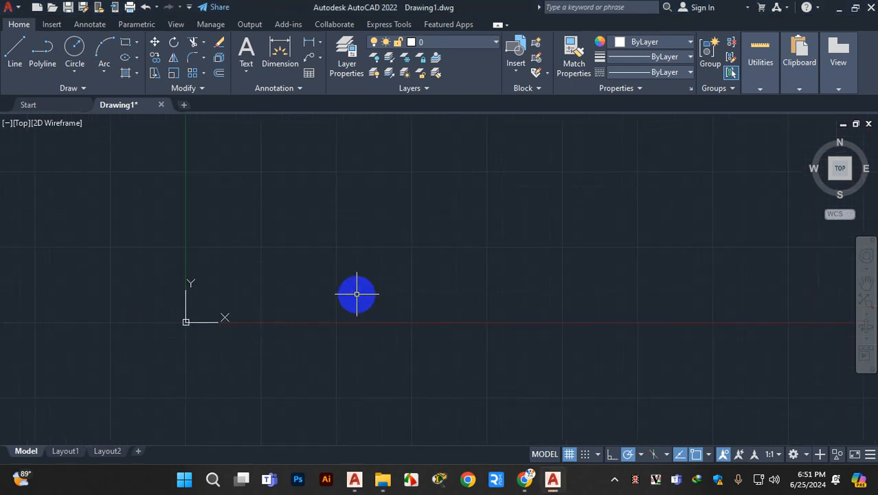
{"action": "left_click_drag", "start_coordinate": [363, 263], "coordinate": [362, 283]}
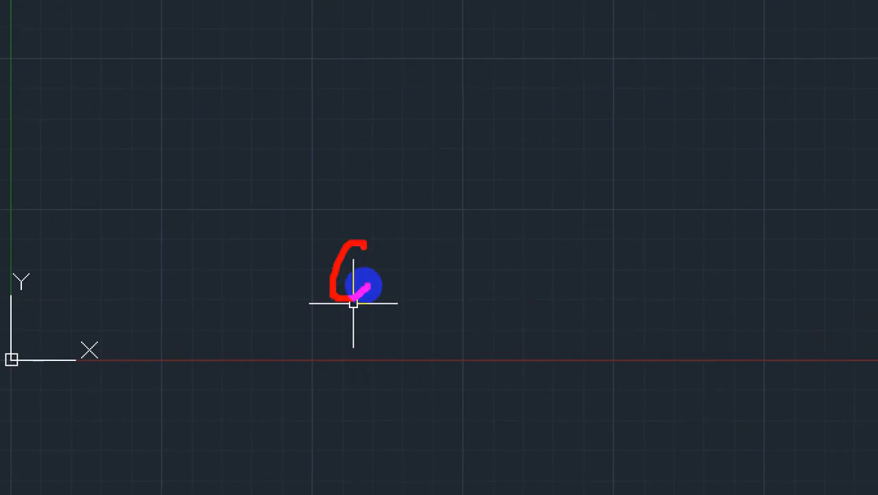
{"action": "mouse_move", "coordinate": [376, 250]}
{"action": "left_mouse_down"}
{"action": "mouse_move", "coordinate": [377, 292]}
{"action": "mouse_move", "coordinate": [398, 269]}
{"action": "mouse_move", "coordinate": [398, 290]}
{"action": "mouse_move", "coordinate": [410, 251]}
{"action": "mouse_move", "coordinate": [443, 268]}
{"action": "left_mouse_up"}
{"action": "mouse_move", "coordinate": [629, 193]}
{"action": "left_mouse_down"}
{"action": "mouse_move", "coordinate": [618, 206]}
{"action": "mouse_move", "coordinate": [647, 251]}
{"action": "mouse_move", "coordinate": [645, 273]}
{"action": "left_mouse_up"}
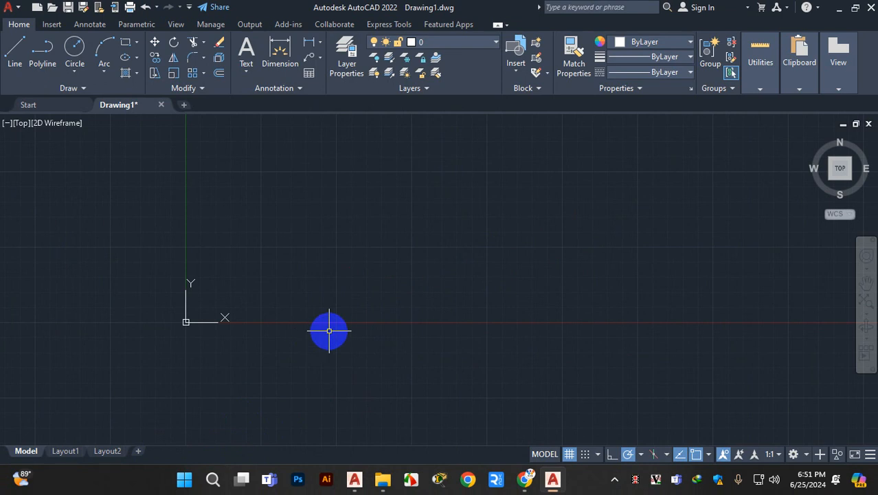
{"action": "key", "text": "ctrl+9"}
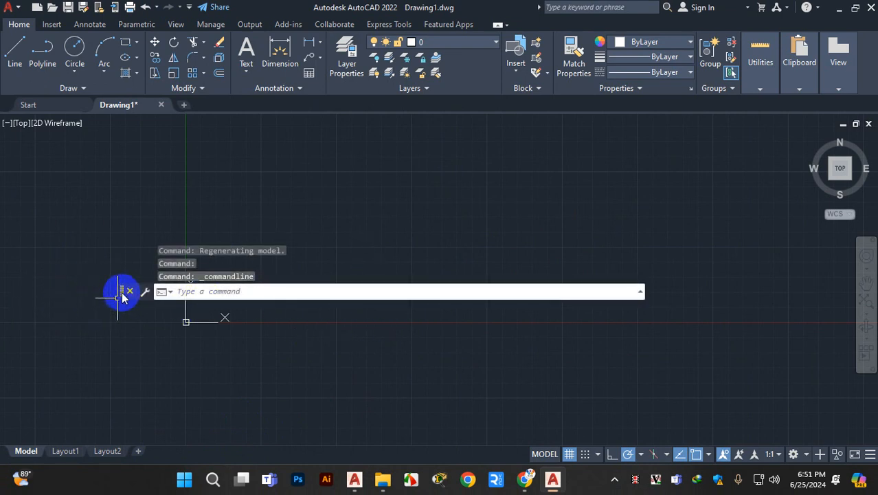
- Shorten the floating command line and park it directly above the status bar toggles
{"action": "left_click_drag", "start_coordinate": [122, 296], "coordinate": [171, 397]}
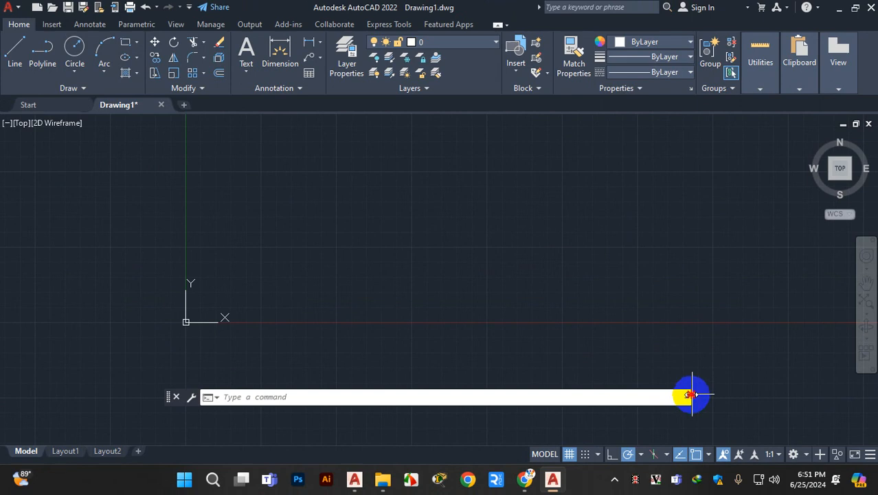
{"action": "left_click_drag", "start_coordinate": [690, 394], "coordinate": [448, 393]}
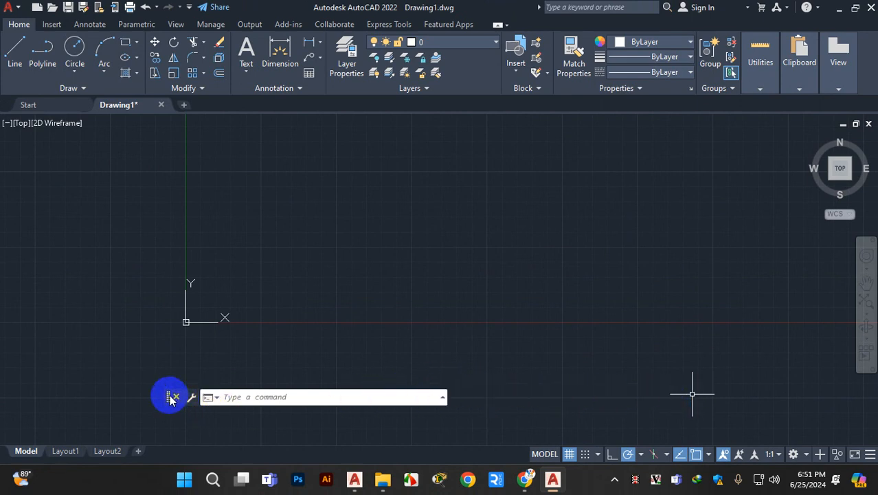
{"action": "left_click_drag", "start_coordinate": [170, 398], "coordinate": [587, 429]}
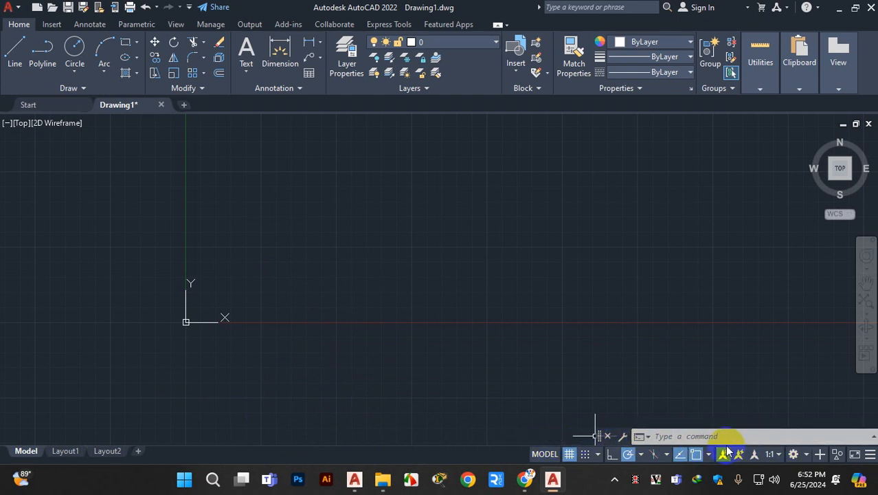
{"action": "left_click", "coordinate": [704, 436]}
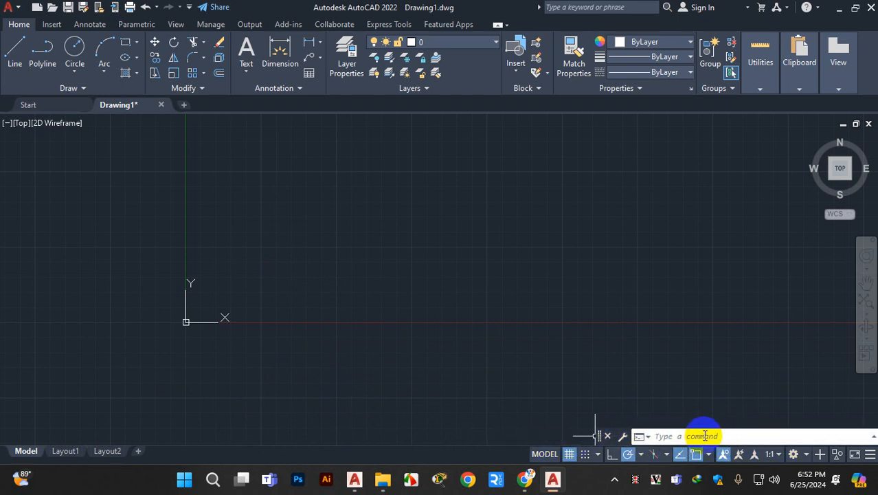
{"action": "left_click", "coordinate": [318, 313]}
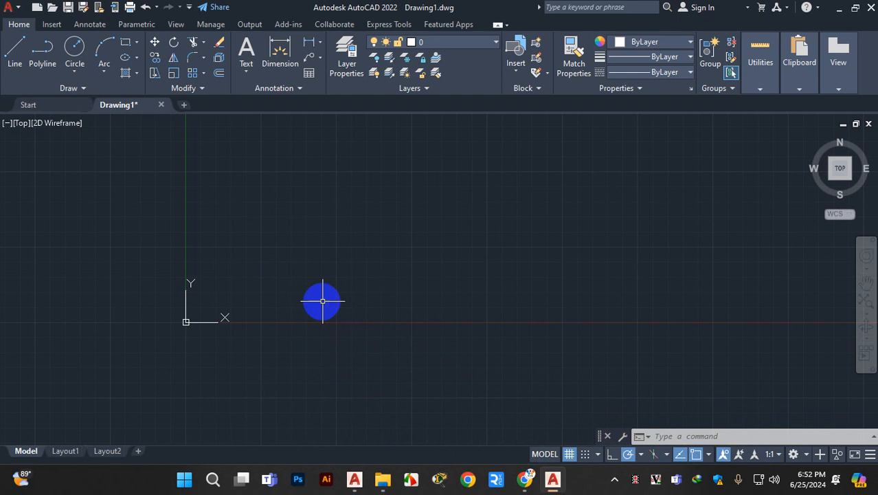
{"action": "type", "text": "OP"}
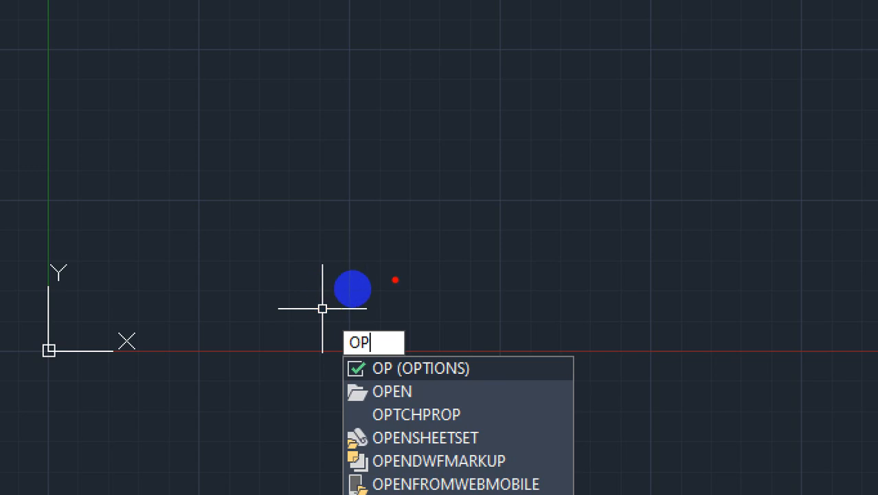
{"action": "mouse_move", "coordinate": [373, 250]}
{"action": "left_mouse_down"}
{"action": "mouse_move", "coordinate": [327, 387]}
{"action": "mouse_move", "coordinate": [342, 269]}
{"action": "left_mouse_up"}
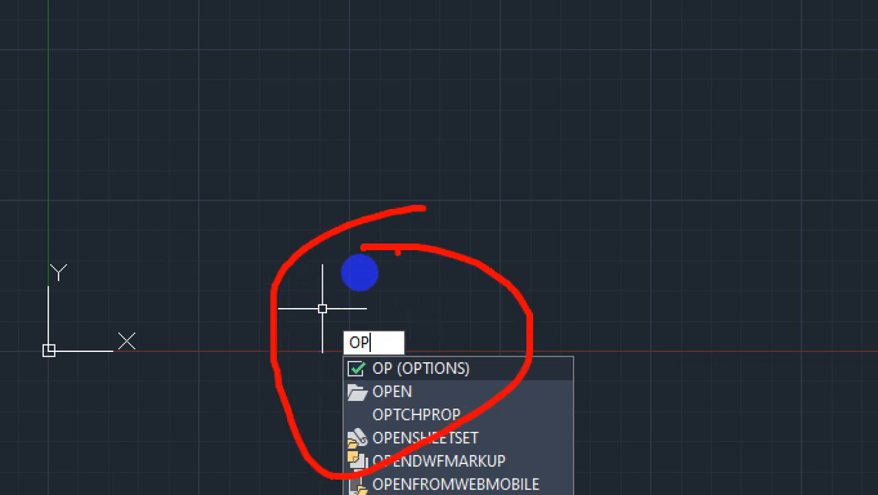
{"action": "mouse_move", "coordinate": [500, 155]}
{"action": "left_mouse_down"}
{"action": "mouse_move", "coordinate": [513, 205]}
{"action": "mouse_move", "coordinate": [560, 192]}
{"action": "mouse_move", "coordinate": [555, 216]}
{"action": "left_mouse_up"}
{"action": "mouse_move", "coordinate": [614, 161]}
{"action": "left_mouse_down"}
{"action": "mouse_move", "coordinate": [630, 202]}
{"action": "mouse_move", "coordinate": [677, 159]}
{"action": "left_mouse_up"}
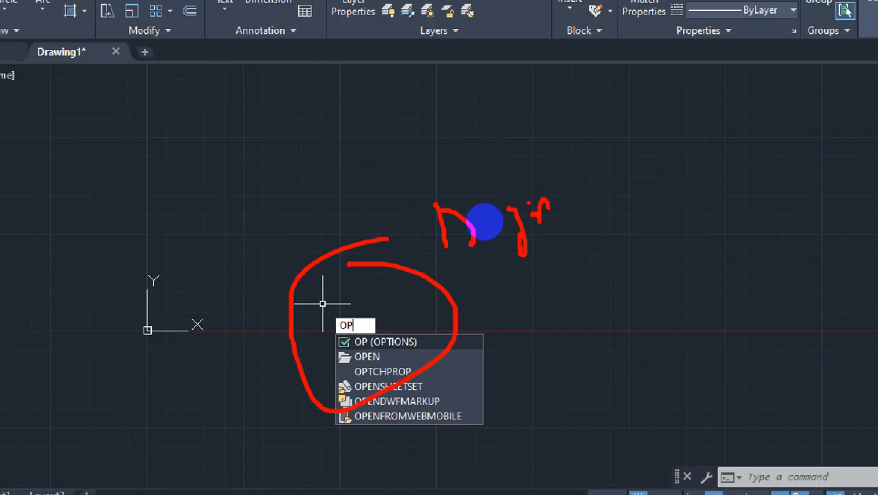
{"action": "key", "text": "Escape"}
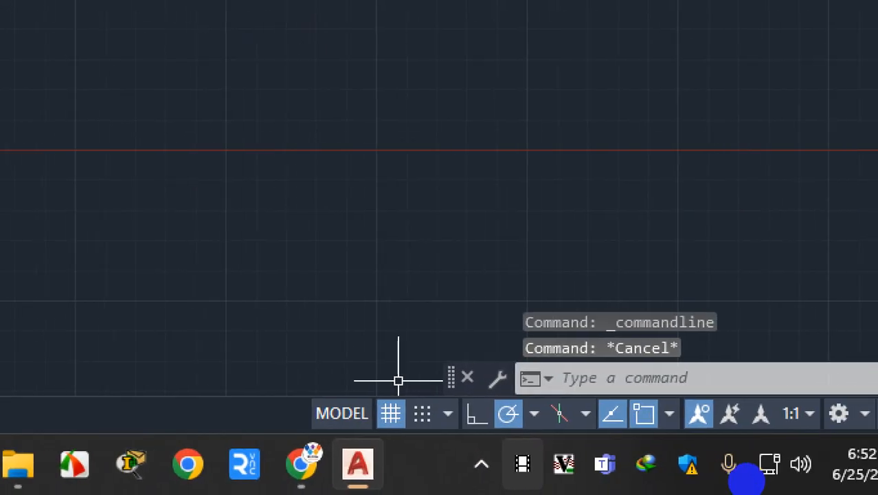
{"action": "mouse_move", "coordinate": [171, 388]}
{"action": "left_mouse_down"}
{"action": "mouse_move", "coordinate": [172, 440]}
{"action": "mouse_move", "coordinate": [255, 454]}
{"action": "mouse_move", "coordinate": [437, 455]}
{"action": "left_mouse_up"}
{"action": "mouse_move", "coordinate": [652, 474]}
{"action": "left_mouse_down"}
{"action": "mouse_move", "coordinate": [870, 461]}
{"action": "mouse_move", "coordinate": [691, 405]}
{"action": "mouse_move", "coordinate": [171, 395]}
{"action": "left_mouse_up"}
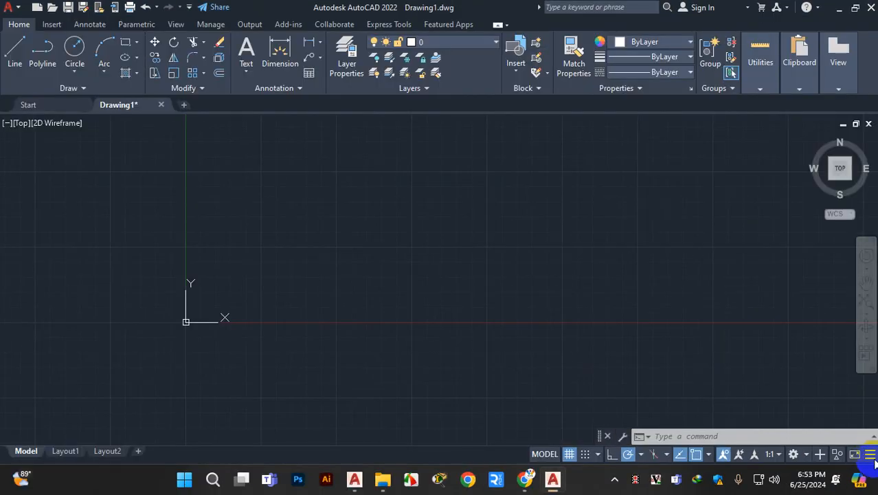
- Remove the Model Space item from the status bar through its customization list
{"action": "left_click", "coordinate": [870, 455]}
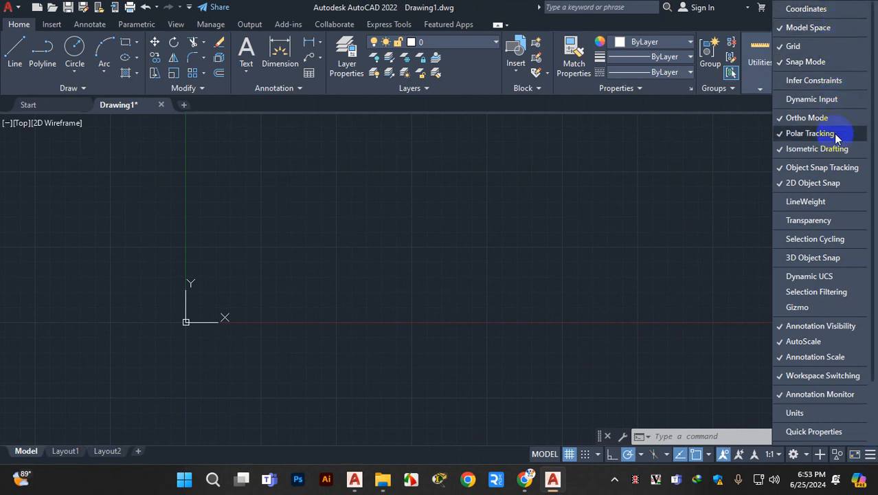
{"action": "left_click", "coordinate": [811, 28]}
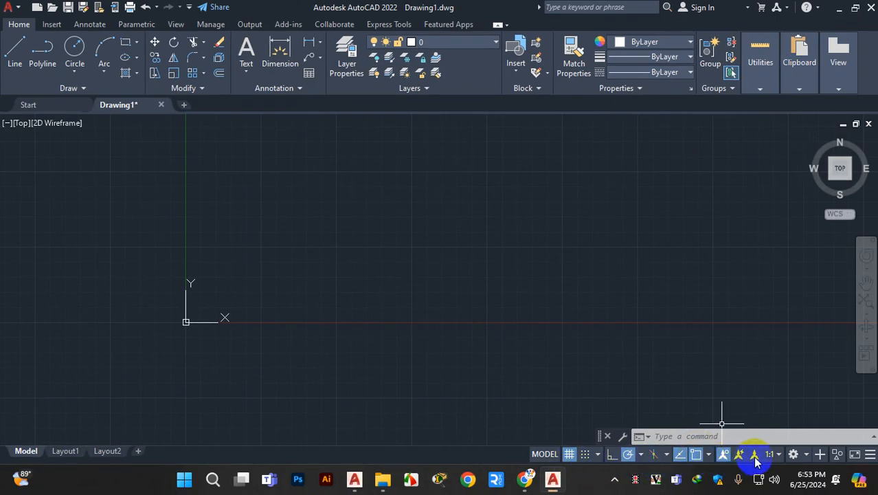
{"action": "left_click", "coordinate": [870, 455]}
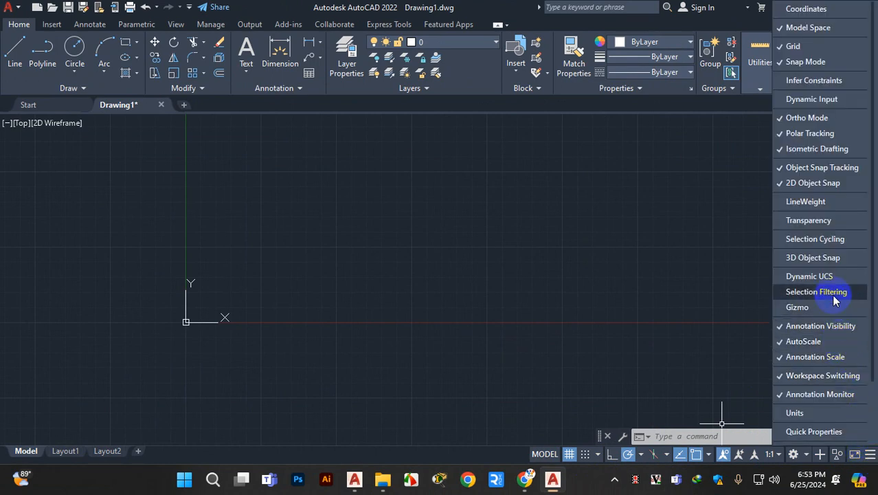
{"action": "left_click", "coordinate": [800, 62]}
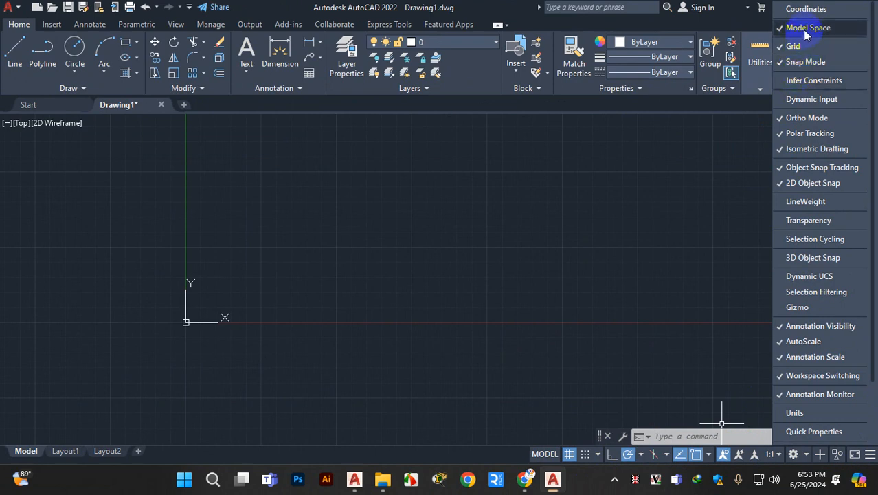
{"action": "mouse_move", "coordinate": [560, 473]}
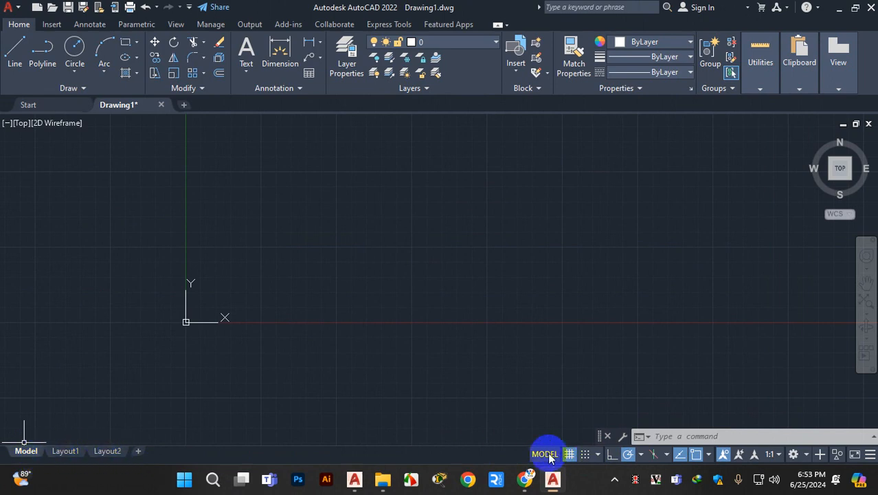
{"action": "mouse_move", "coordinate": [863, 158]}
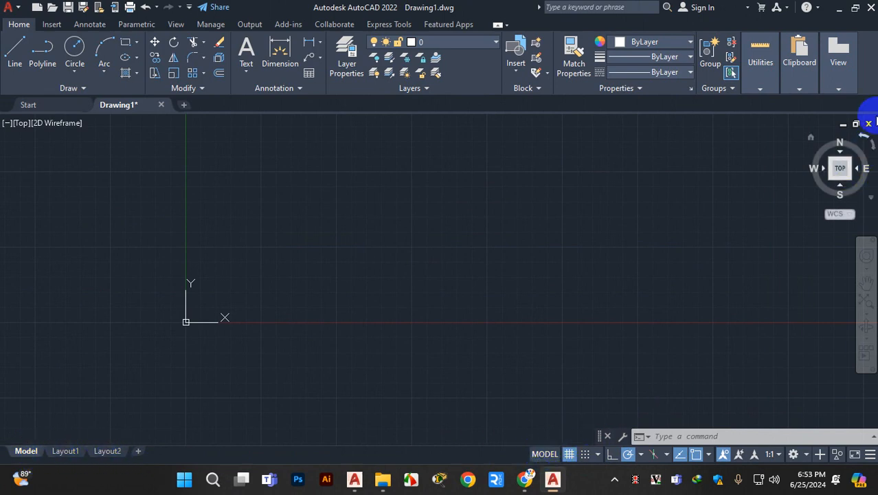
{"action": "left_click", "coordinate": [871, 455]}
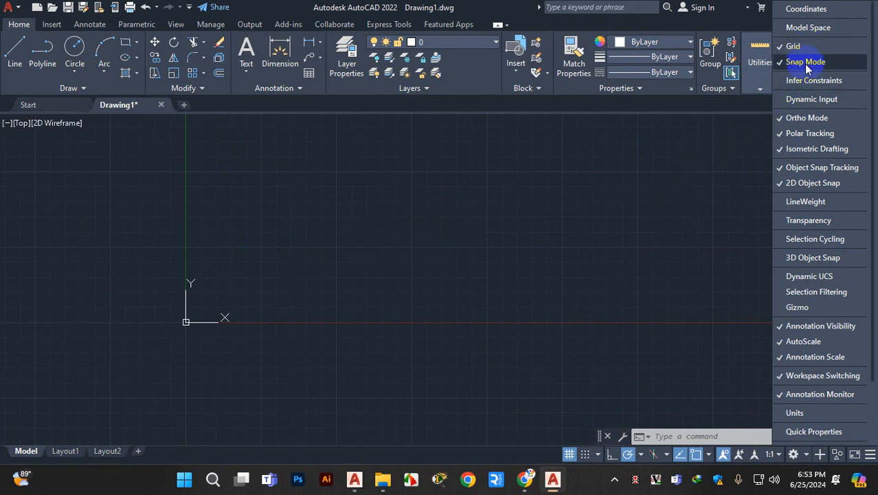
- Turn on snapping to the drawing grid and try out a line to test how the pointer snaps
{"action": "left_click", "coordinate": [585, 455]}
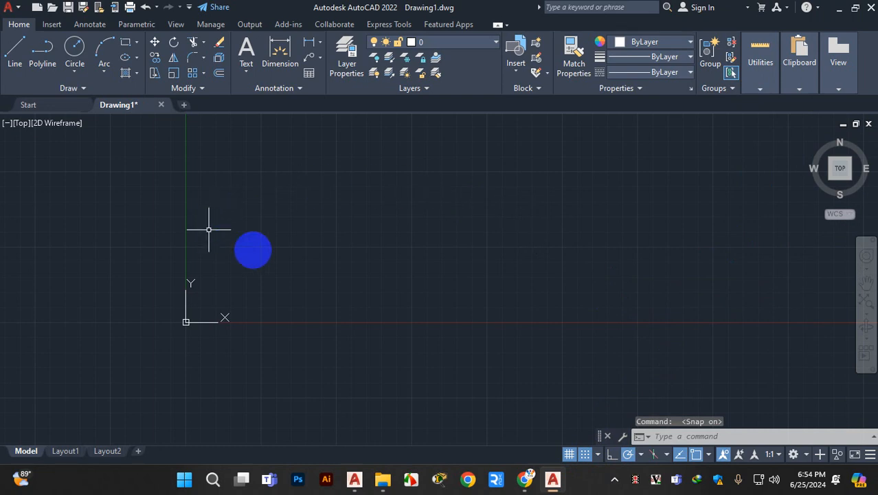
{"action": "scroll", "coordinate": [217, 221], "scroll_direction": "up", "scroll_amount": 2}
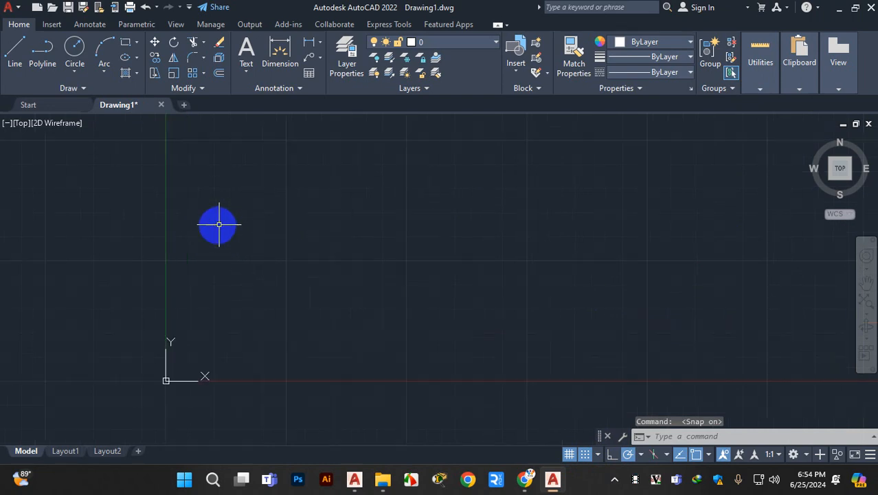
{"action": "left_click", "coordinate": [14, 51]}
{"action": "scroll", "coordinate": [235, 225], "scroll_direction": "up", "scroll_amount": 2}
{"action": "left_click", "coordinate": [225, 221]}
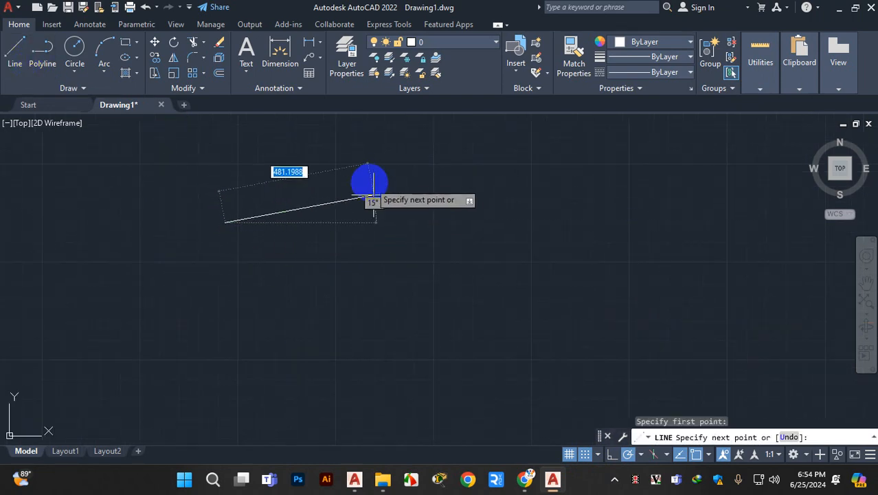
{"action": "scroll", "coordinate": [278, 200], "scroll_direction": "up", "scroll_amount": 5}
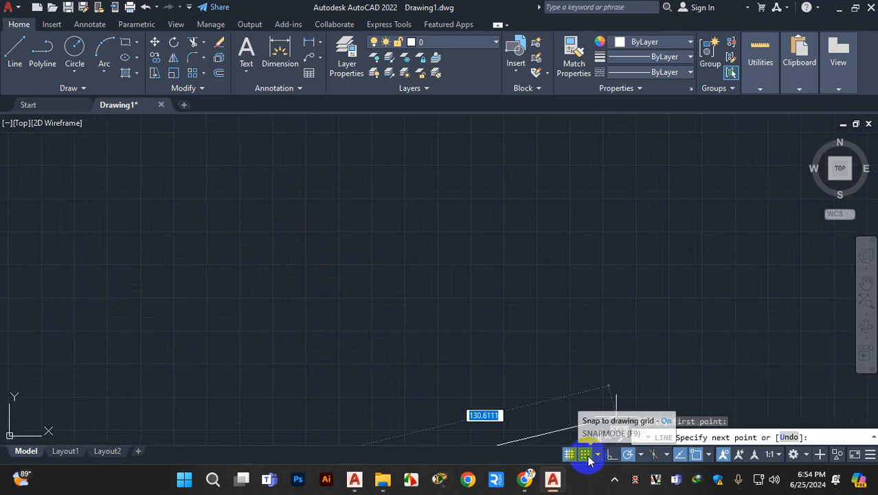
{"action": "key", "text": "Escape"}
- Turn grid snapping off and remove the Snap Mode toggle from the status bar
{"action": "left_click", "coordinate": [871, 456]}
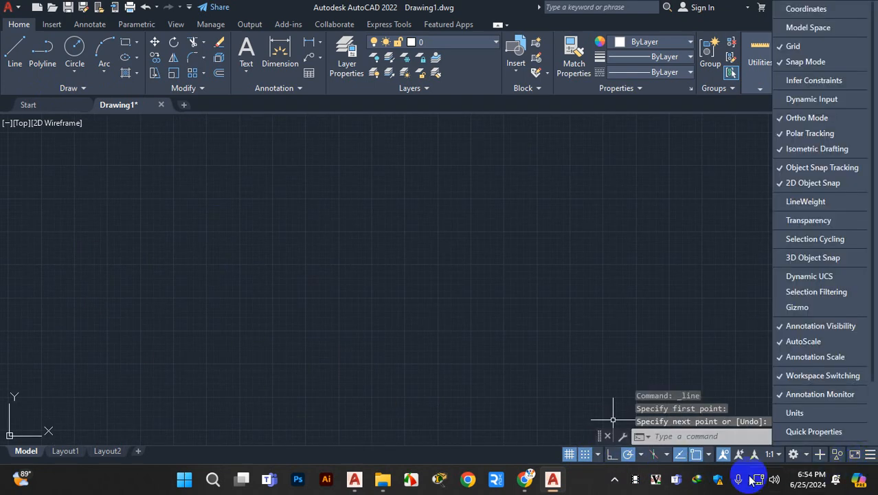
{"action": "left_click", "coordinate": [585, 454]}
{"action": "left_click", "coordinate": [870, 454]}
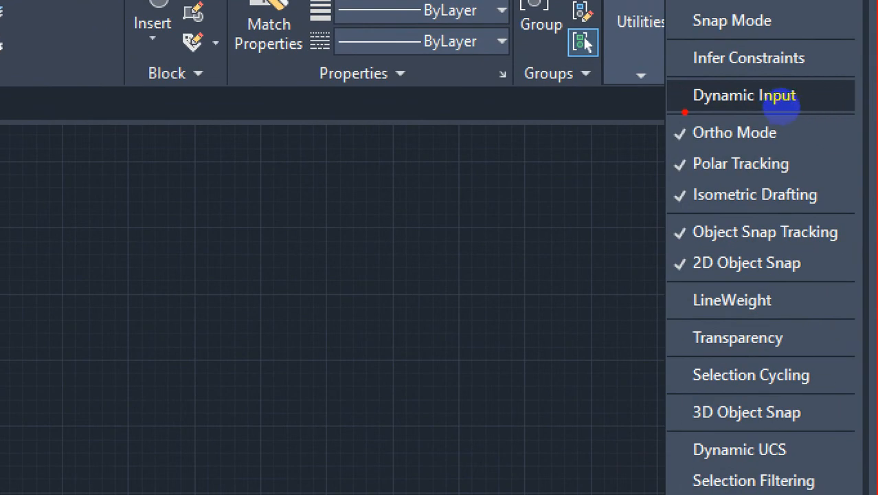
{"action": "mouse_move", "coordinate": [685, 113]}
{"action": "left_mouse_down"}
{"action": "mouse_move", "coordinate": [831, 108]}
{"action": "mouse_move", "coordinate": [847, 92]}
{"action": "mouse_move", "coordinate": [820, 88]}
{"action": "mouse_move", "coordinate": [800, 97]}
{"action": "left_mouse_up"}
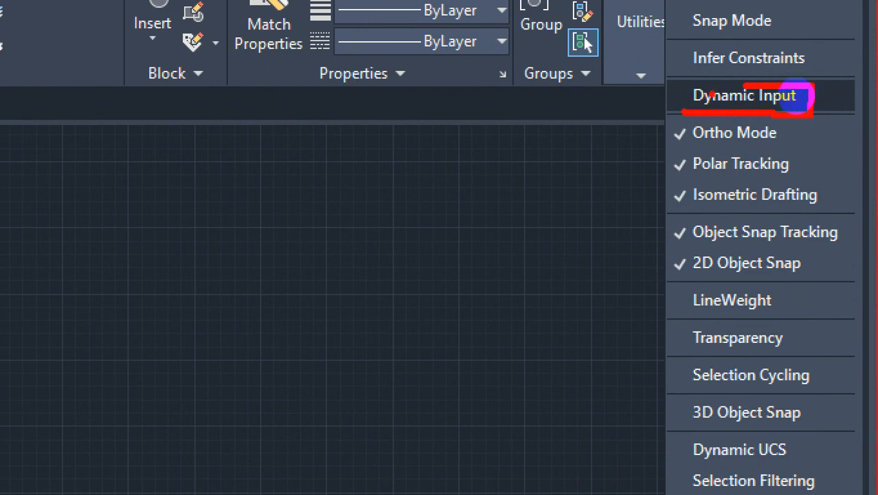
{"action": "mouse_move", "coordinate": [189, 257]}
{"action": "left_mouse_down"}
{"action": "mouse_move", "coordinate": [220, 318]}
{"action": "mouse_move", "coordinate": [266, 323]}
{"action": "left_mouse_up"}
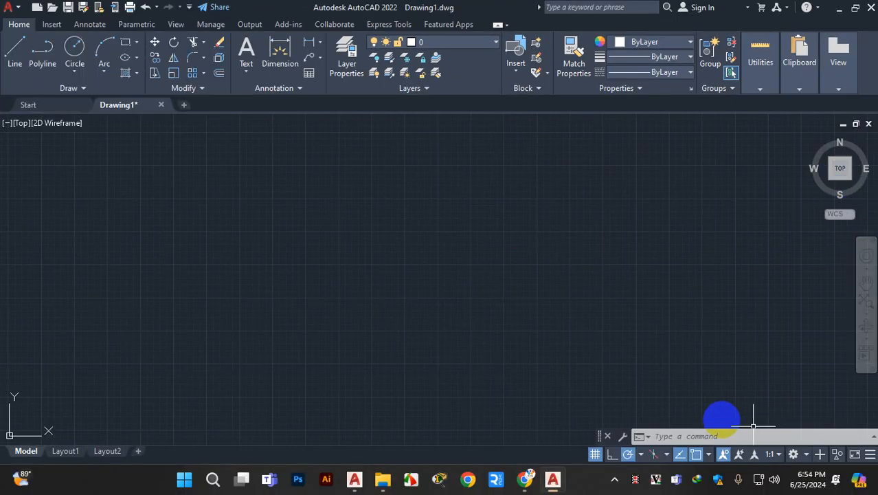
- Add the Dynamic Input toggle to the status bar and remove Isometric Drafting from it
{"action": "left_click", "coordinate": [870, 459]}
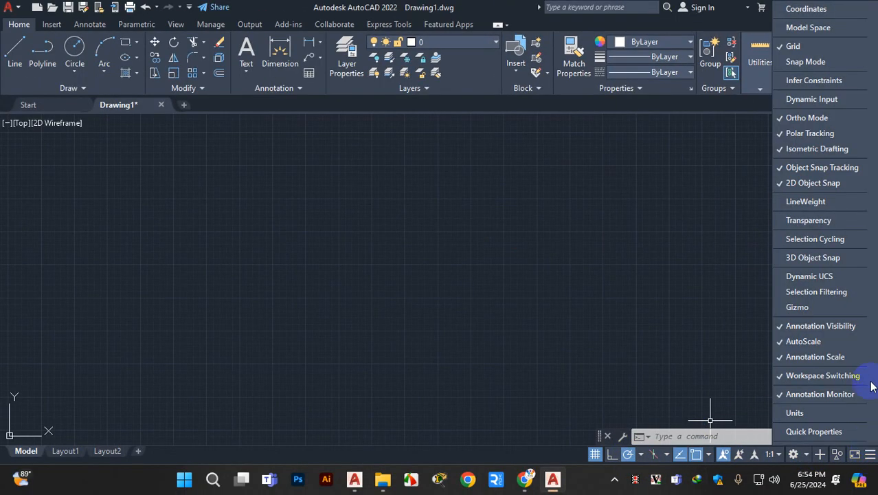
{"action": "left_click", "coordinate": [799, 101]}
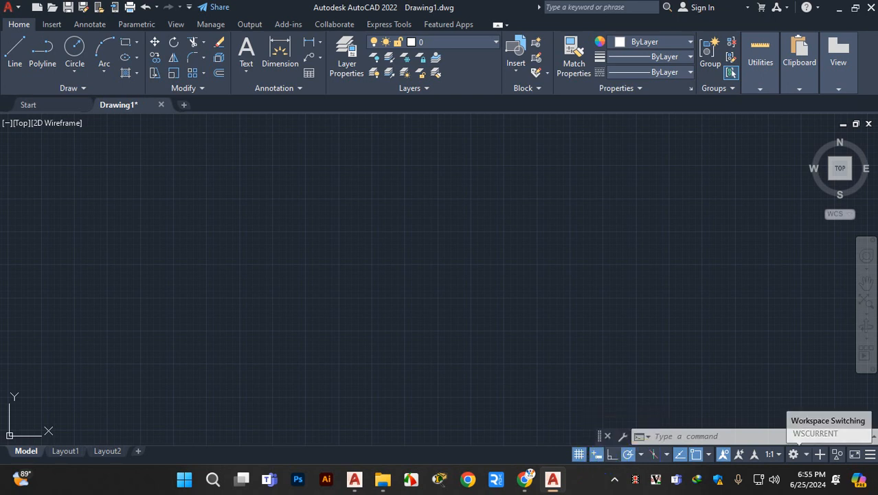
{"action": "left_click", "coordinate": [870, 454]}
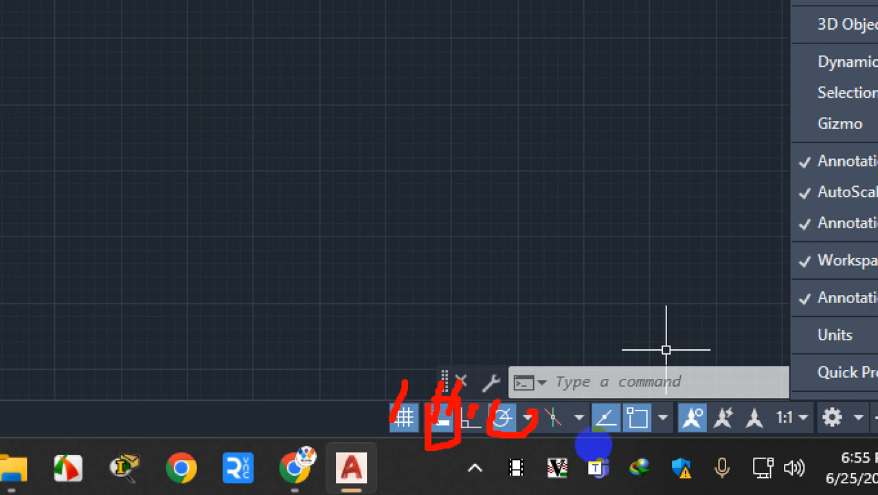
{"action": "left_click", "coordinate": [868, 456]}
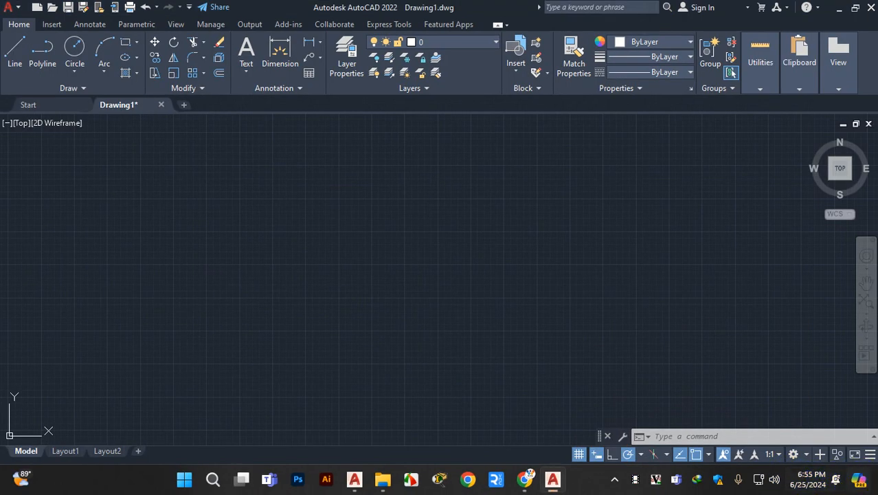
{"action": "left_click", "coordinate": [870, 456]}
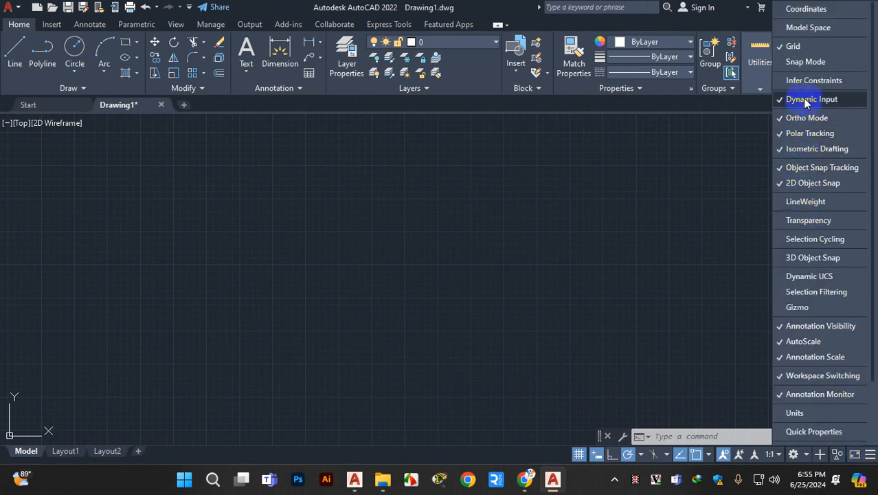
{"action": "left_click", "coordinate": [810, 150]}
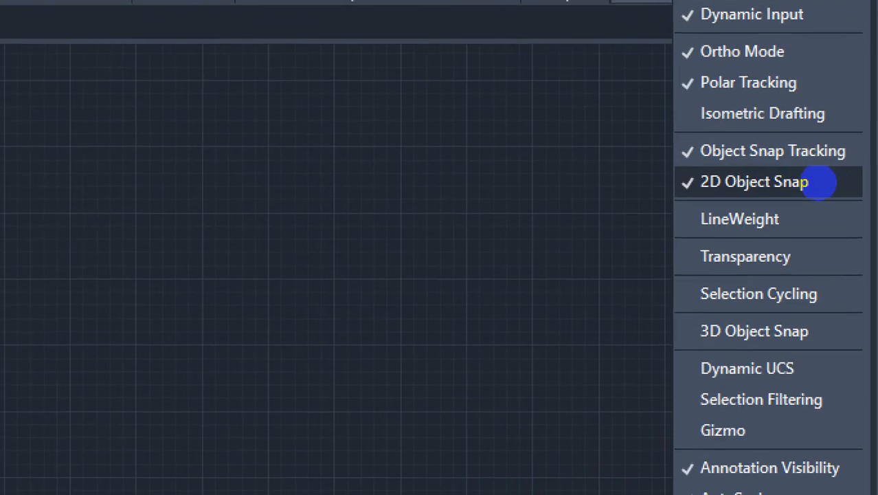
{"action": "mouse_move", "coordinate": [693, 196]}
{"action": "left_mouse_down"}
{"action": "mouse_move", "coordinate": [687, 224]}
{"action": "mouse_move", "coordinate": [773, 216]}
{"action": "mouse_move", "coordinate": [785, 191]}
{"action": "mouse_move", "coordinate": [801, 193]}
{"action": "left_mouse_up"}
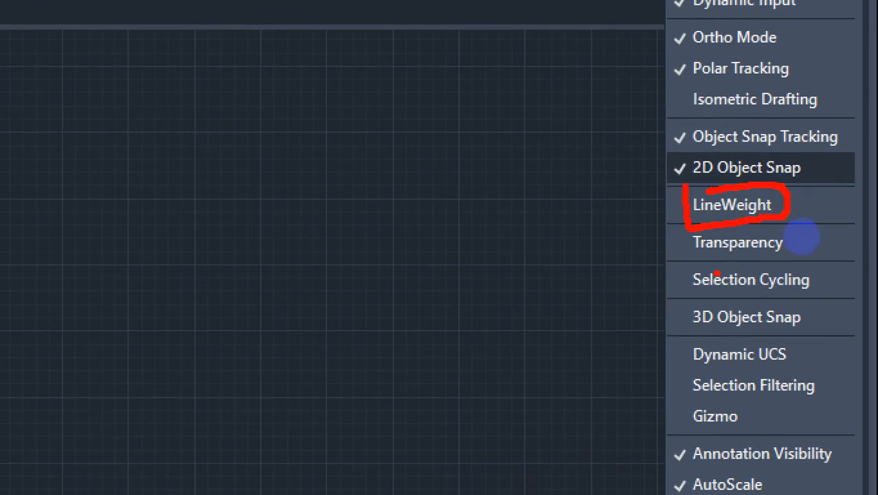
{"action": "mouse_move", "coordinate": [802, 236]}
{"action": "left_mouse_down"}
{"action": "mouse_move", "coordinate": [795, 222]}
{"action": "mouse_move", "coordinate": [839, 209]}
{"action": "mouse_move", "coordinate": [797, 234]}
{"action": "left_mouse_up"}
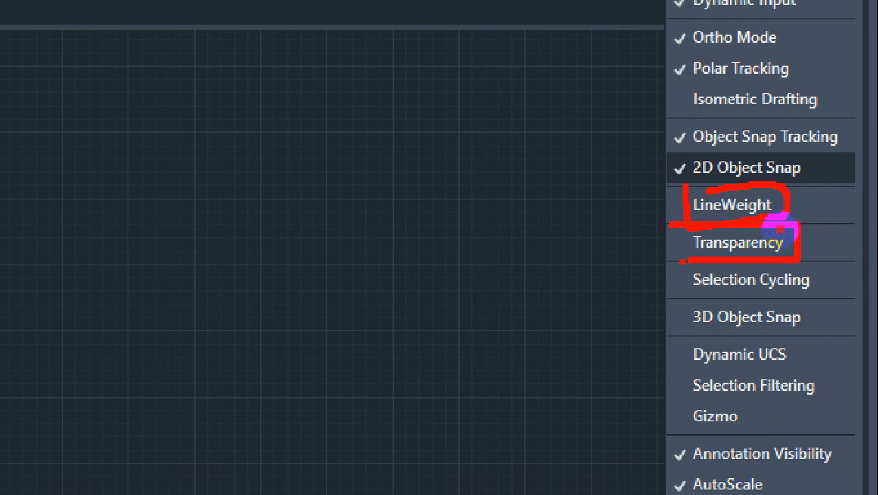
{"action": "mouse_move", "coordinate": [682, 261]}
{"action": "left_mouse_down"}
{"action": "mouse_move", "coordinate": [682, 305]}
{"action": "mouse_move", "coordinate": [768, 295]}
{"action": "left_mouse_up"}
{"action": "left_click_drag", "start_coordinate": [688, 265], "coordinate": [823, 294]}
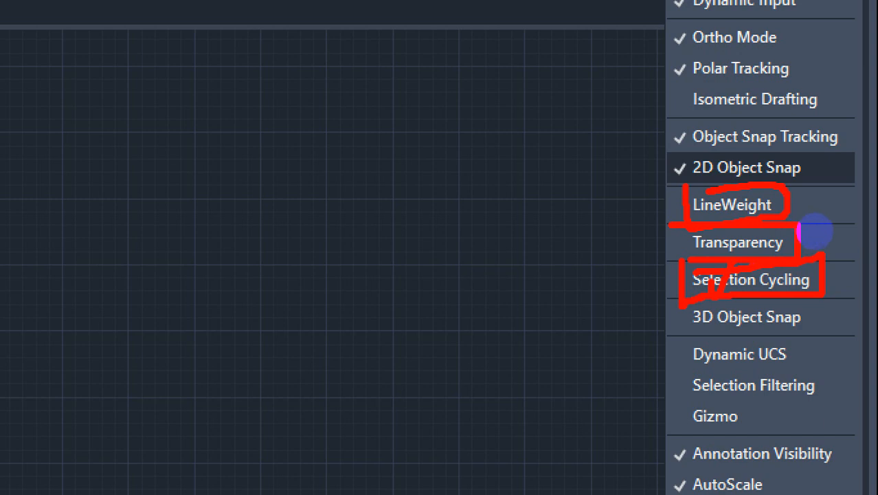
{"action": "left_click_drag", "start_coordinate": [790, 273], "coordinate": [775, 283]}
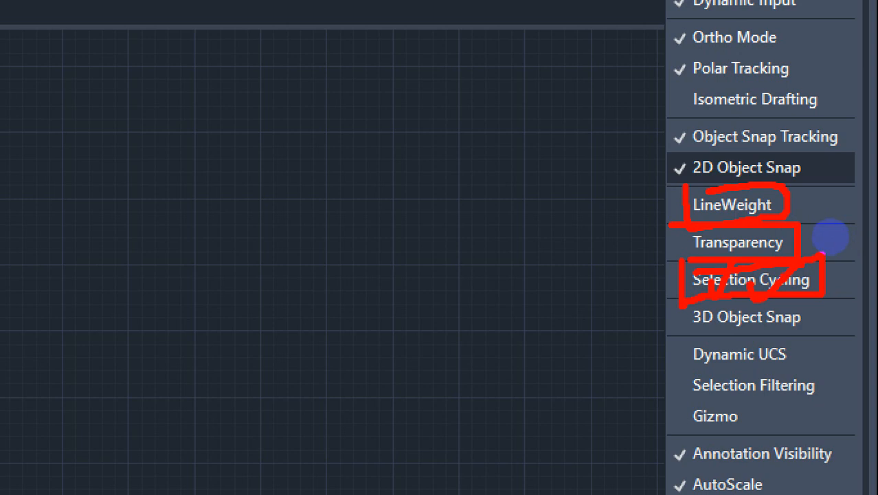
{"action": "left_click_drag", "start_coordinate": [822, 255], "coordinate": [802, 251]}
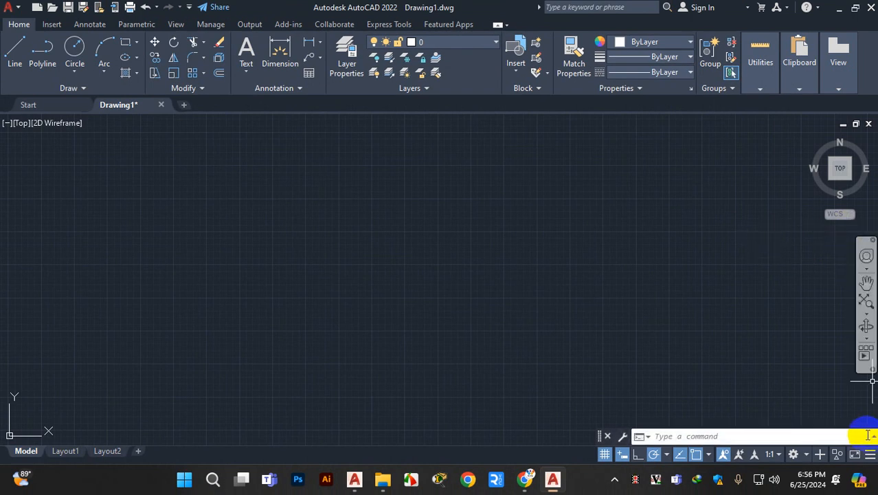
- Remove Annotation Visibility, AutoScale, Annotation Scale, Workspace Switching and Annotation Monitor from the status bar
{"action": "left_click", "coordinate": [871, 455]}
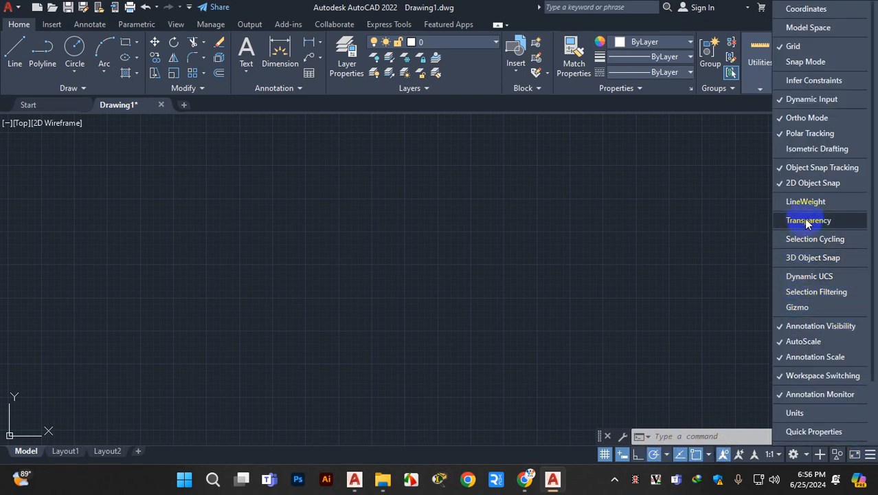
{"action": "left_click", "coordinate": [813, 327]}
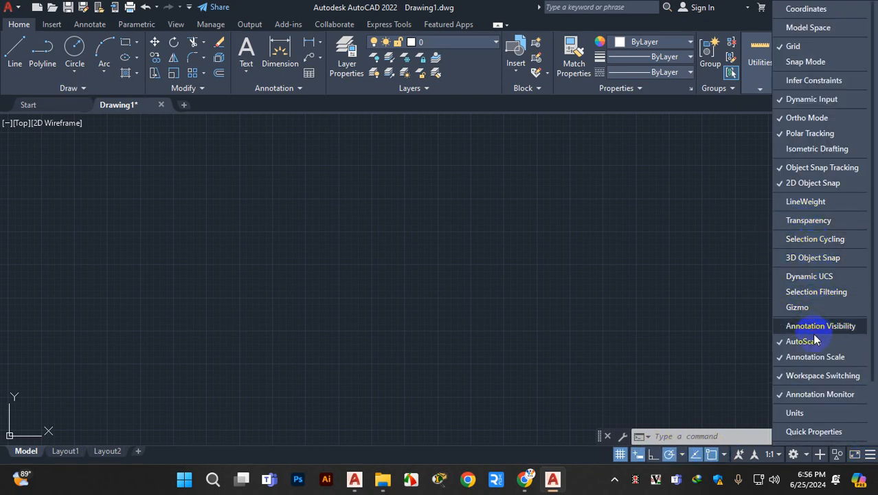
{"action": "left_click", "coordinate": [811, 343]}
{"action": "left_click", "coordinate": [815, 358]}
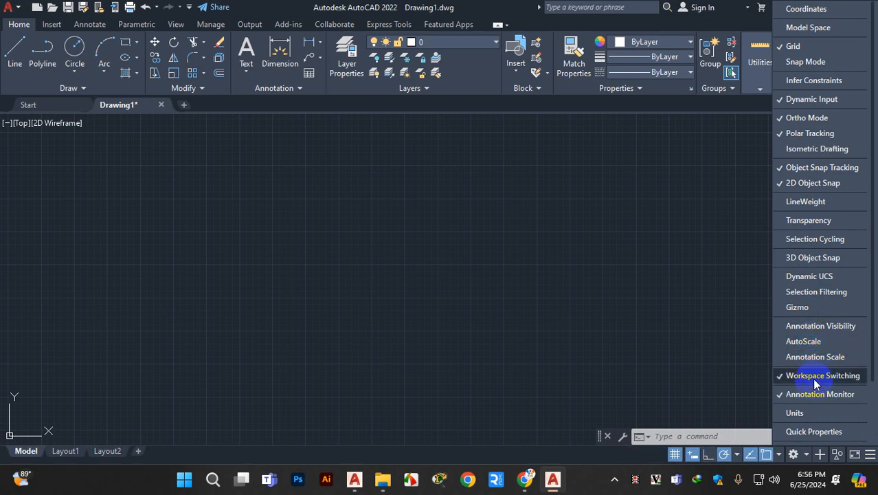
{"action": "left_click", "coordinate": [815, 380]}
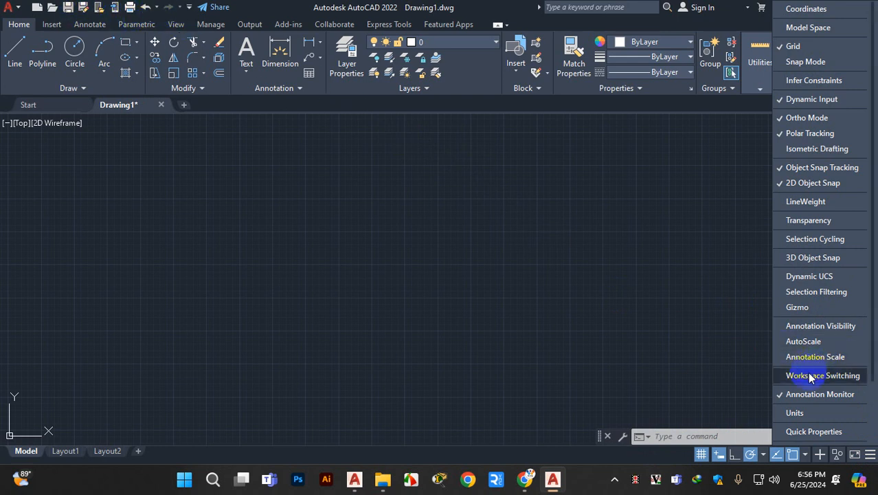
{"action": "left_click", "coordinate": [809, 396]}
- Add Quick Properties to the status bar and remove Isolate Objects and Clean Screen from it
{"action": "scroll", "coordinate": [831, 397], "scroll_direction": "down", "scroll_amount": 2}
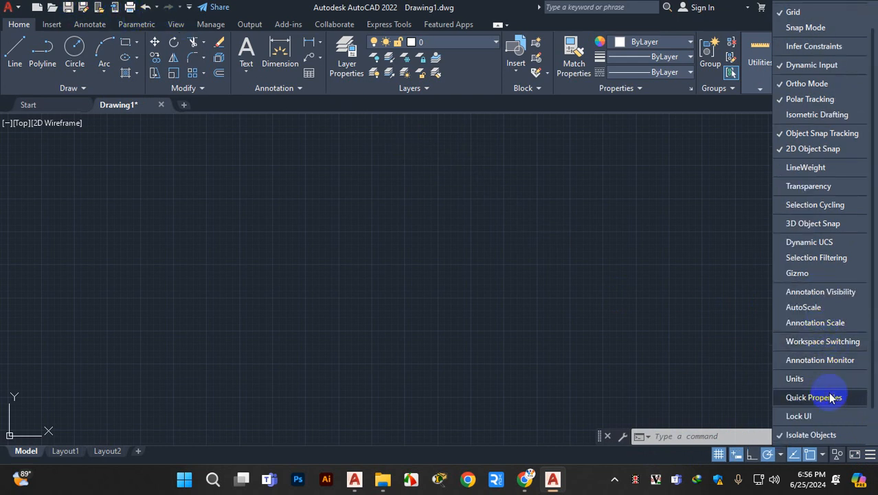
{"action": "scroll", "coordinate": [831, 397], "scroll_direction": "down", "scroll_amount": 2}
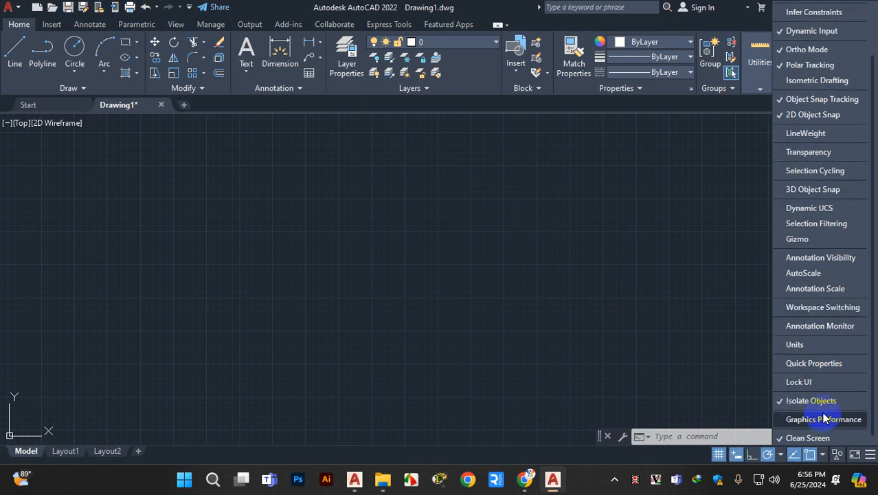
{"action": "left_click", "coordinate": [827, 372]}
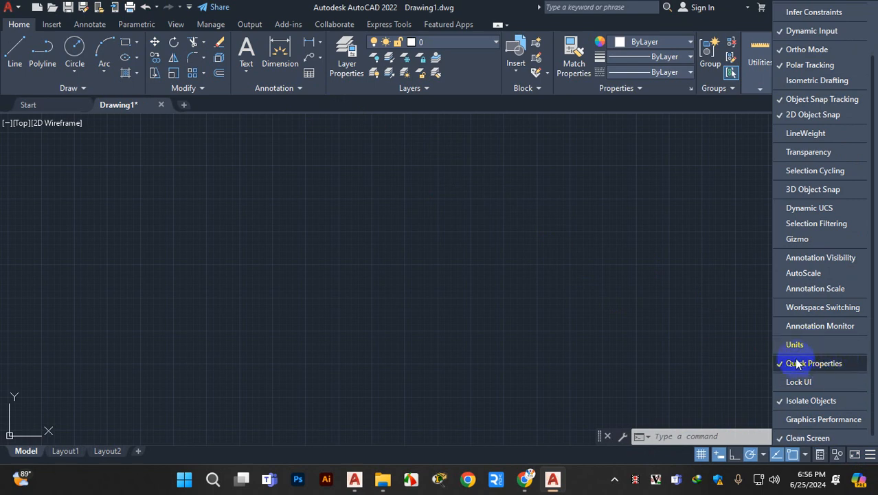
{"action": "left_click", "coordinate": [833, 403]}
{"action": "left_click", "coordinate": [829, 436]}
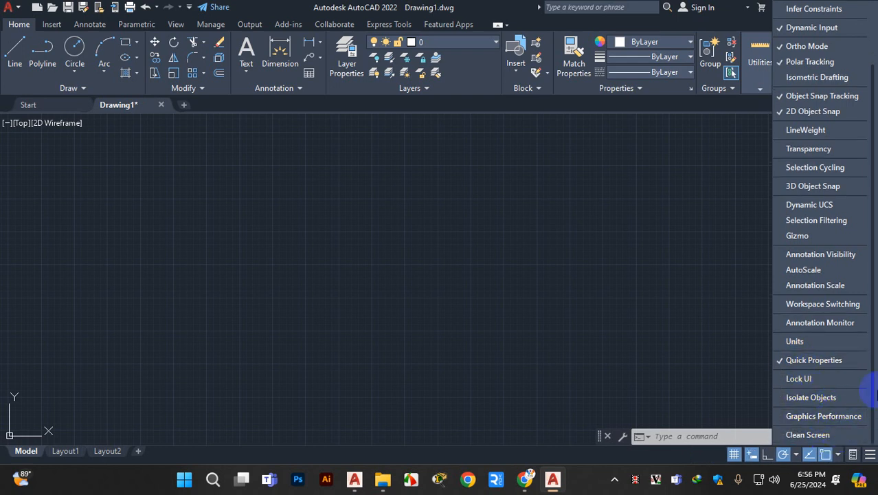
{"action": "key", "text": "F9"}
{"action": "key", "text": "Escape"}
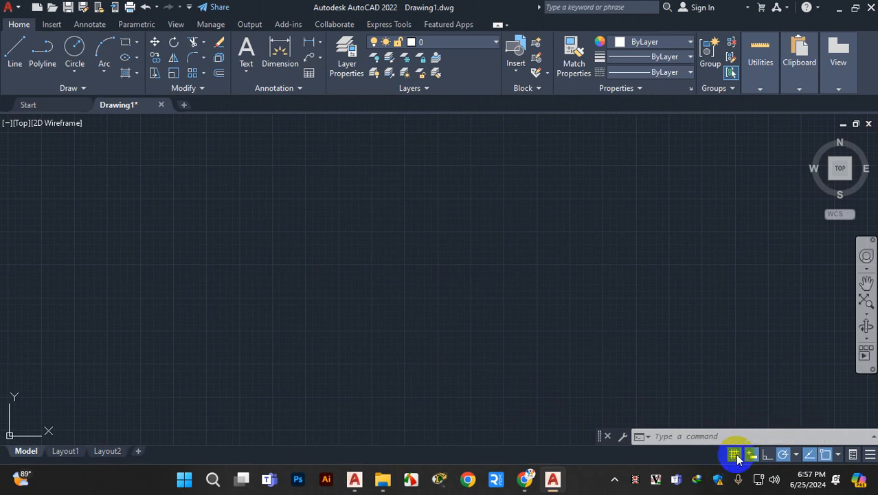
- Turn off the grid display in the drawing area
{"action": "mouse_move", "coordinate": [743, 442]}
{"action": "left_mouse_down"}
{"action": "mouse_move", "coordinate": [727, 452]}
{"action": "mouse_move", "coordinate": [739, 468]}
{"action": "left_mouse_up"}
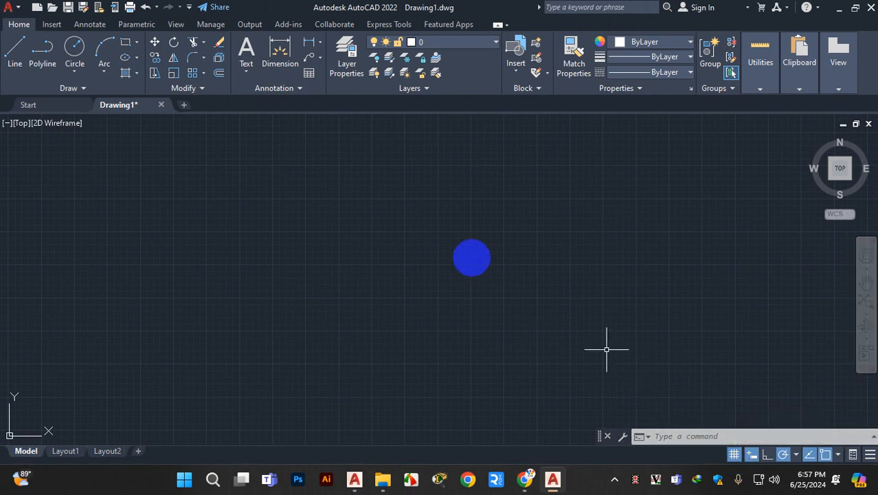
{"action": "left_click", "coordinate": [734, 454]}
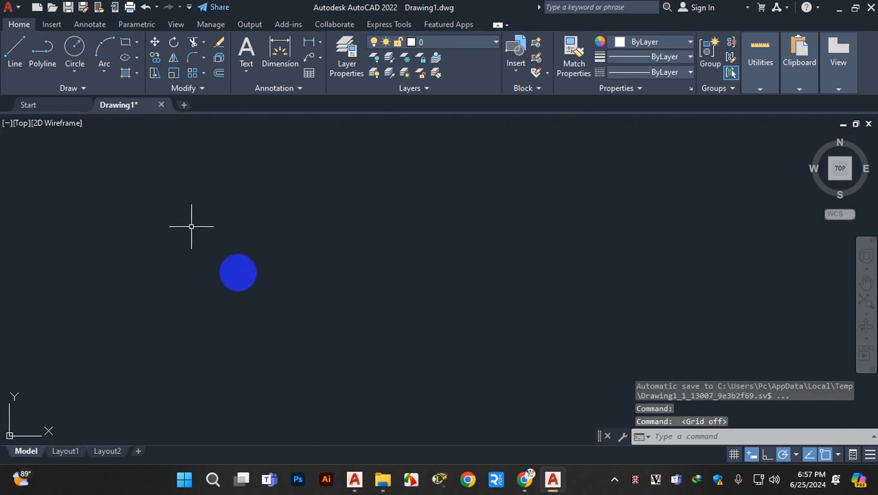
{"action": "left_click", "coordinate": [737, 456]}
{"action": "left_click", "coordinate": [735, 456]}
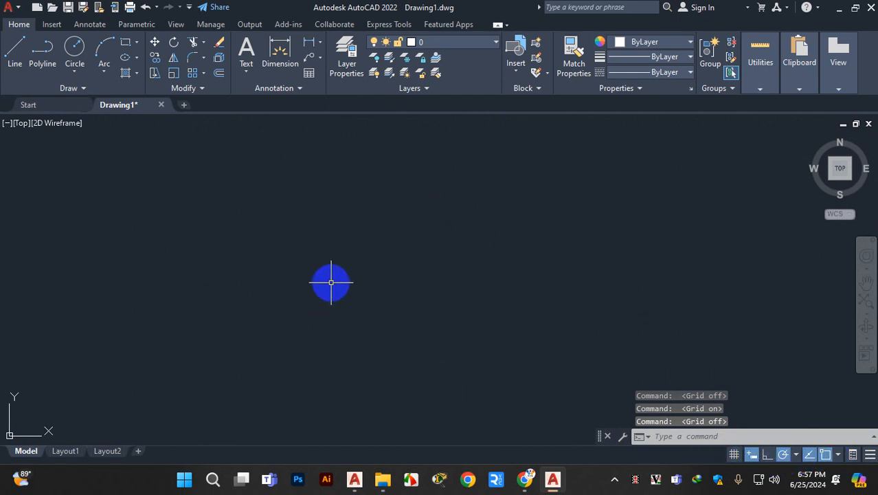
{"action": "key", "text": "Escape"}
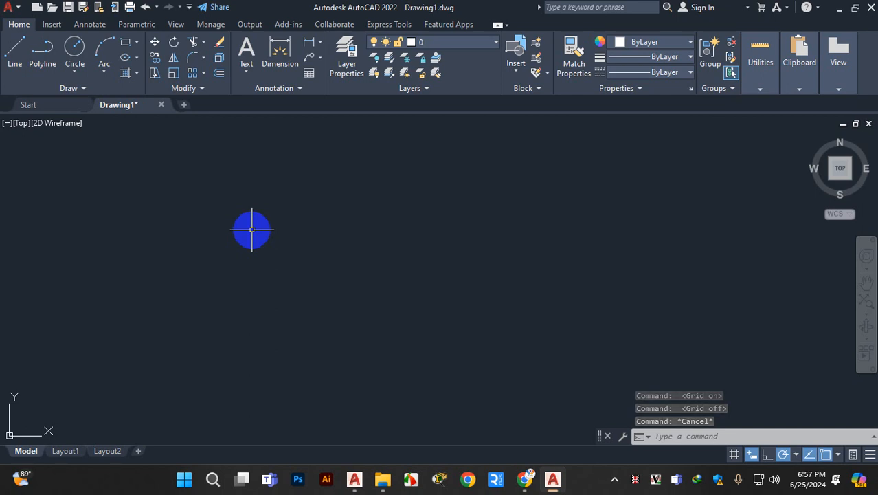
- Open the Options dialog with the OP command and bring up its Display settings
{"action": "type", "text": "op"}
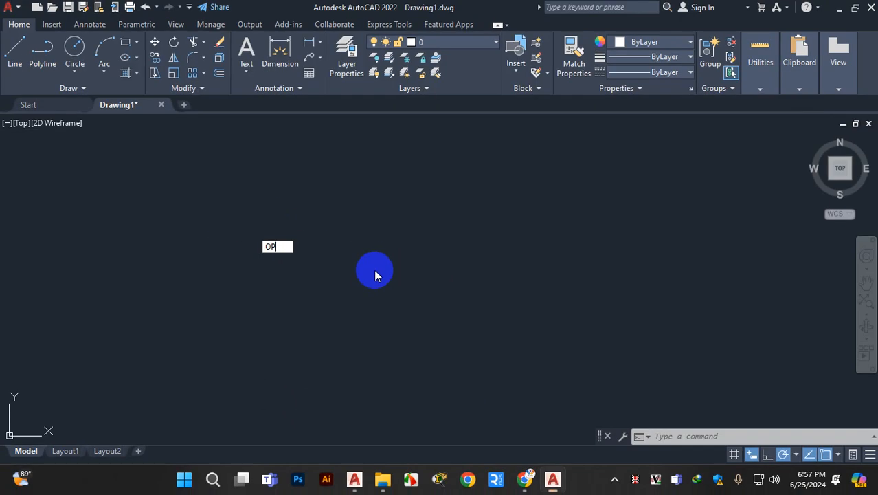
{"action": "left_click", "coordinate": [9, 6]}
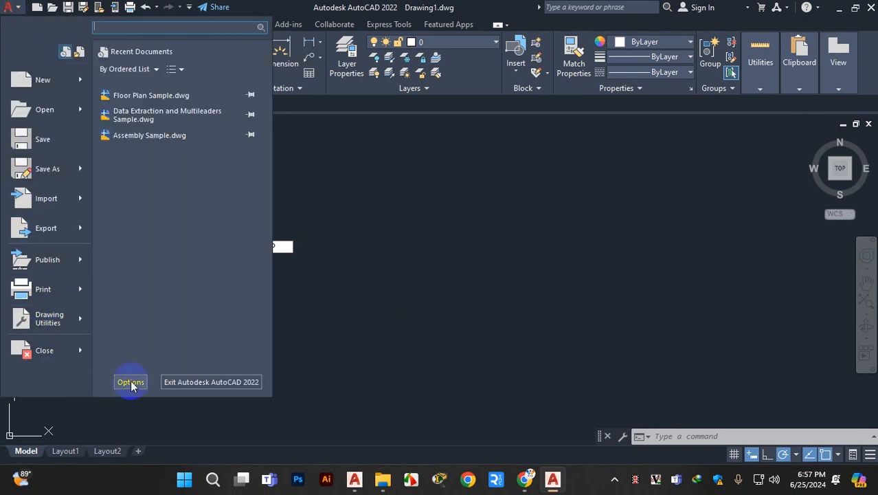
{"action": "left_click", "coordinate": [307, 327]}
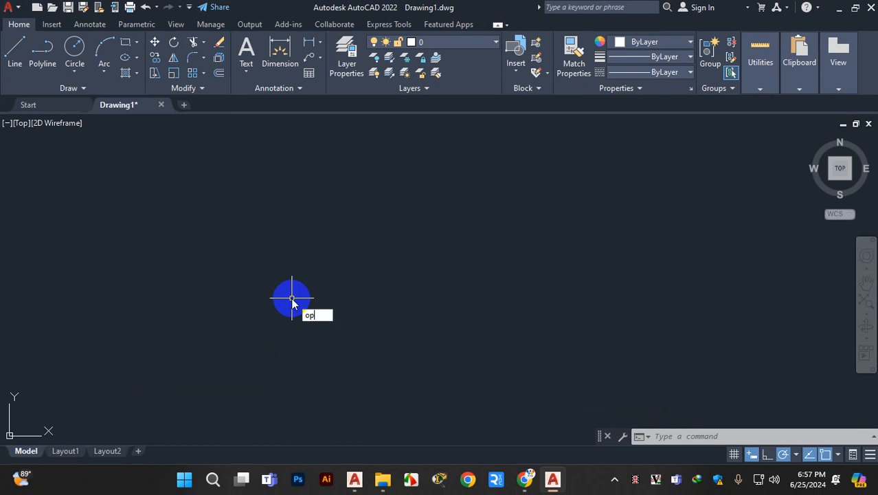
{"action": "key", "text": "Return"}
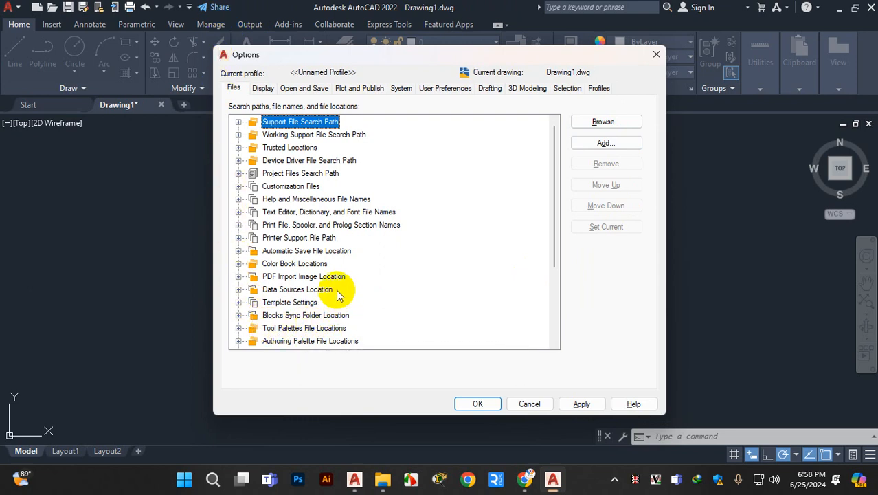
{"action": "left_click", "coordinate": [264, 88]}
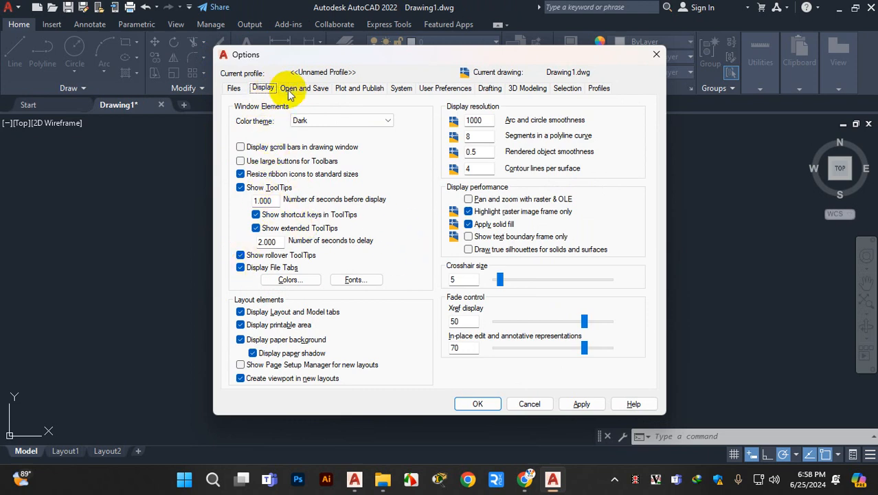
{"action": "left_click_drag", "start_coordinate": [328, 59], "coordinate": [453, 72]}
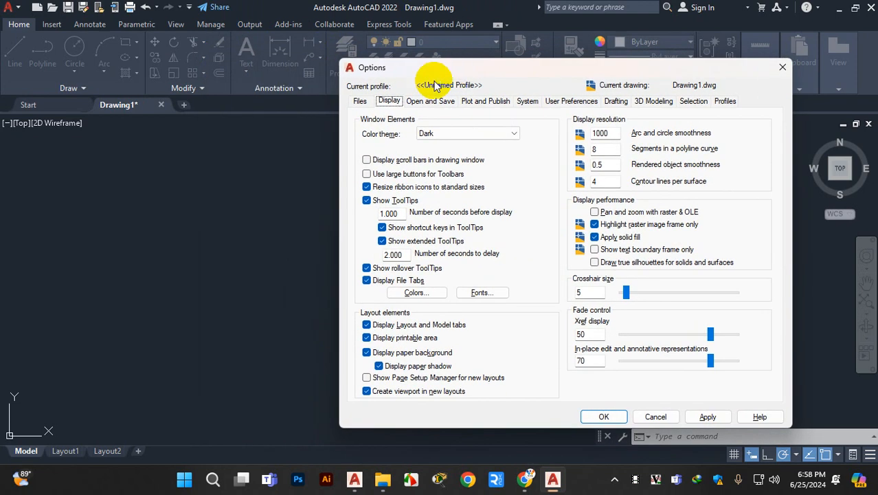
{"action": "left_click", "coordinate": [359, 101]}
{"action": "left_click", "coordinate": [389, 101]}
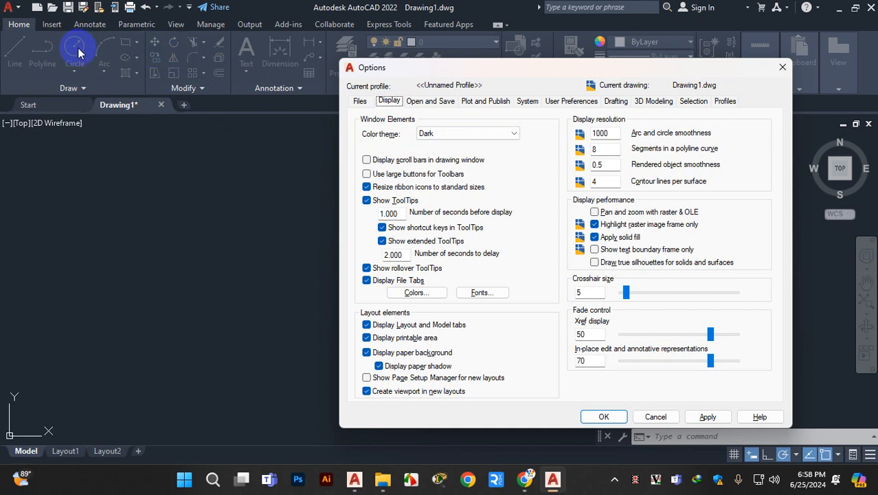
- Set the interface color theme to Light and apply it
{"action": "left_click", "coordinate": [455, 133]}
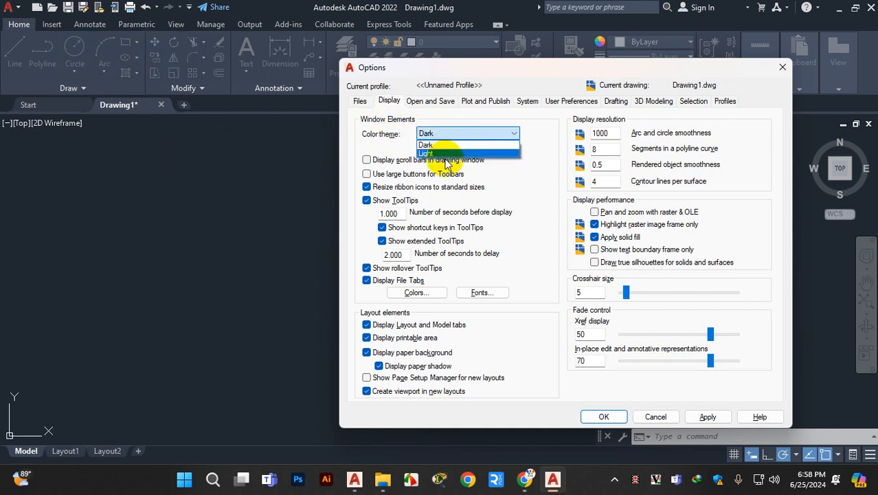
{"action": "left_click", "coordinate": [445, 152]}
{"action": "left_click", "coordinate": [702, 415]}
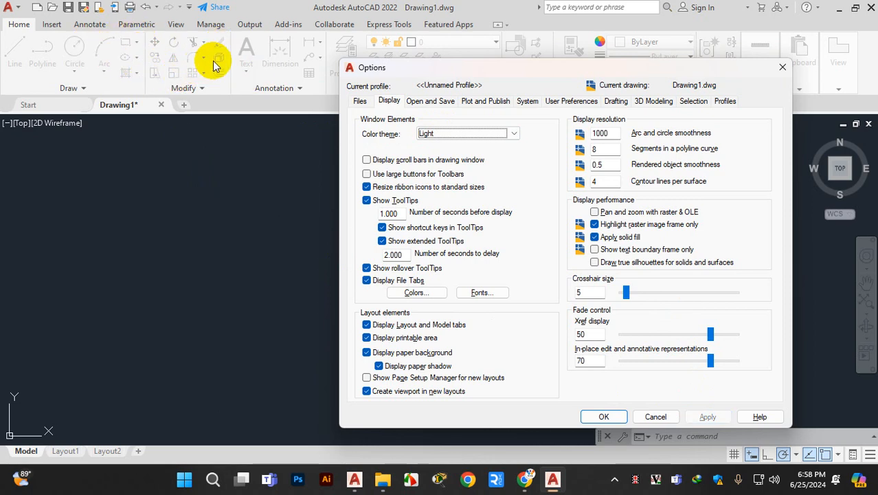
{"action": "left_click", "coordinate": [474, 136]}
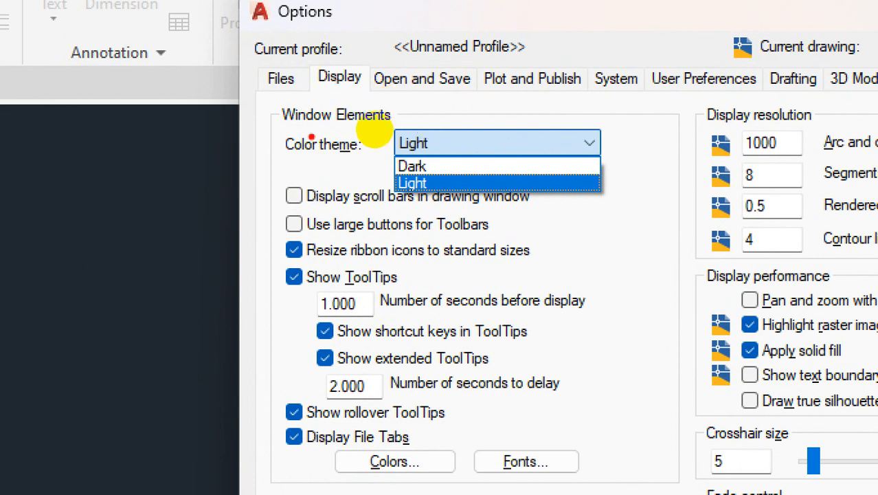
{"action": "left_click_drag", "start_coordinate": [262, 25], "coordinate": [385, 21]}
{"action": "left_click_drag", "start_coordinate": [298, 72], "coordinate": [379, 84]}
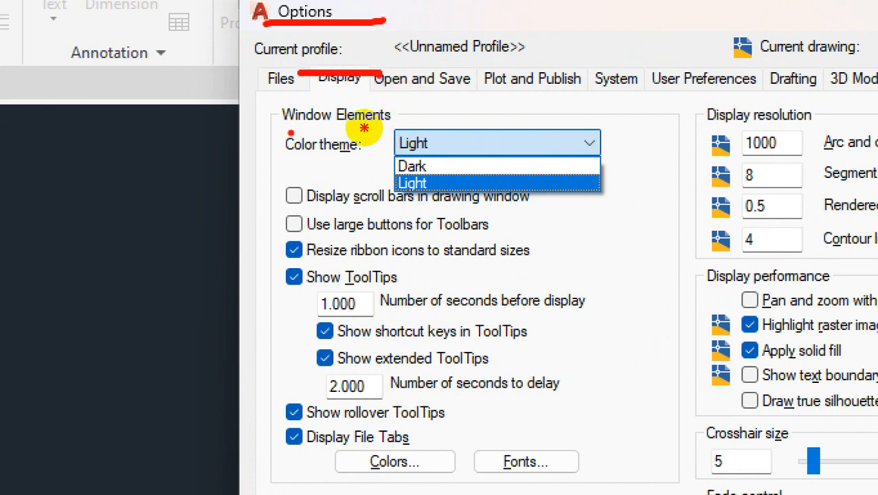
{"action": "left_click_drag", "start_coordinate": [287, 130], "coordinate": [413, 131]}
{"action": "left_click_drag", "start_coordinate": [283, 160], "coordinate": [375, 157]}
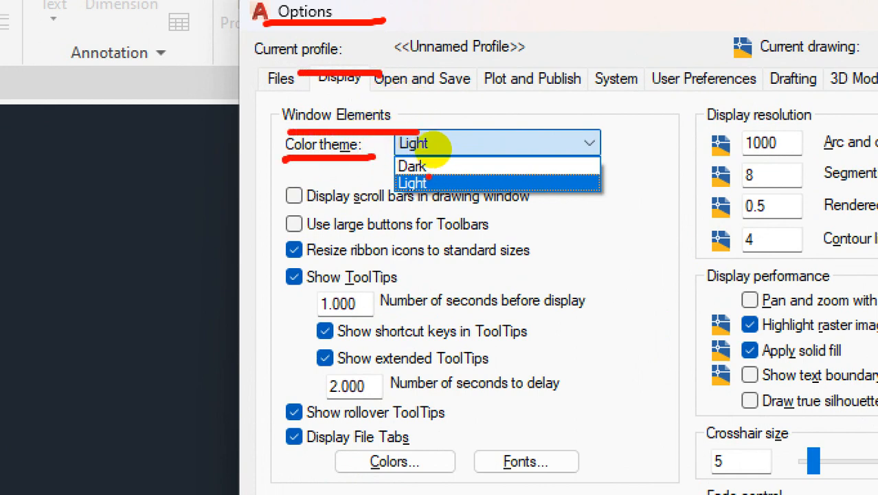
{"action": "left_click", "coordinate": [440, 185]}
- Switch the interface color theme back to Dark and apply it
{"action": "left_click", "coordinate": [483, 143]}
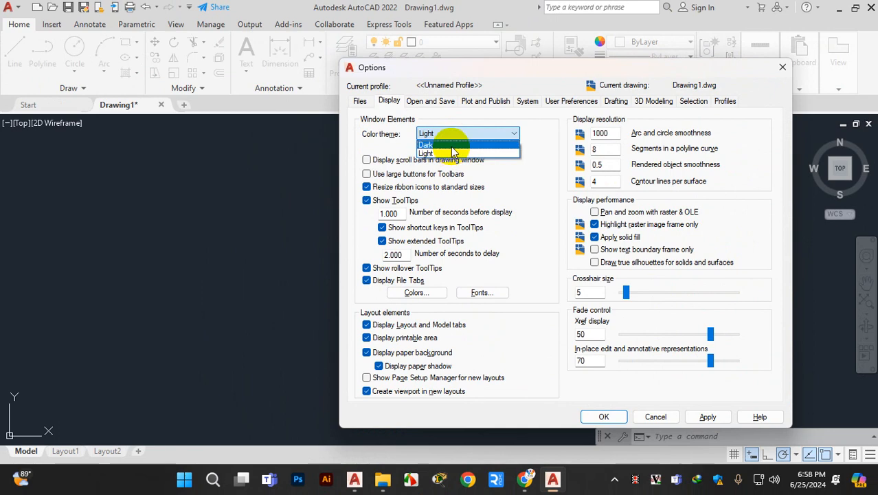
{"action": "left_click", "coordinate": [451, 146]}
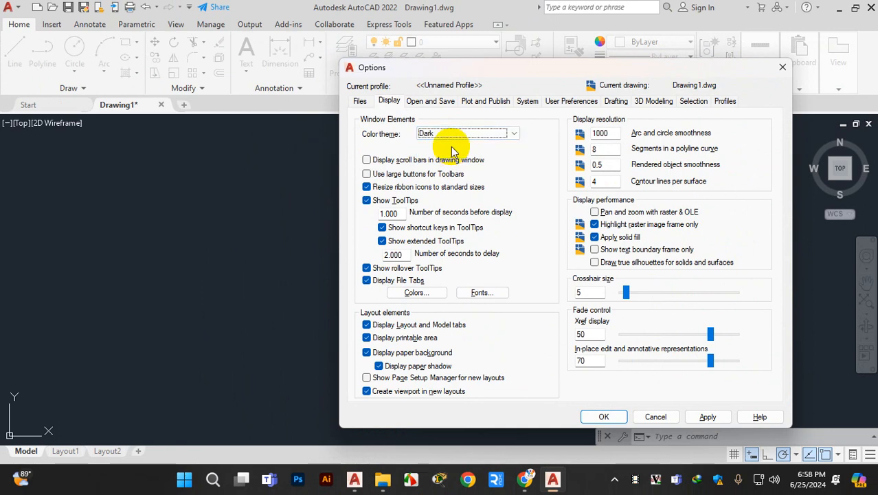
{"action": "left_click", "coordinate": [708, 417]}
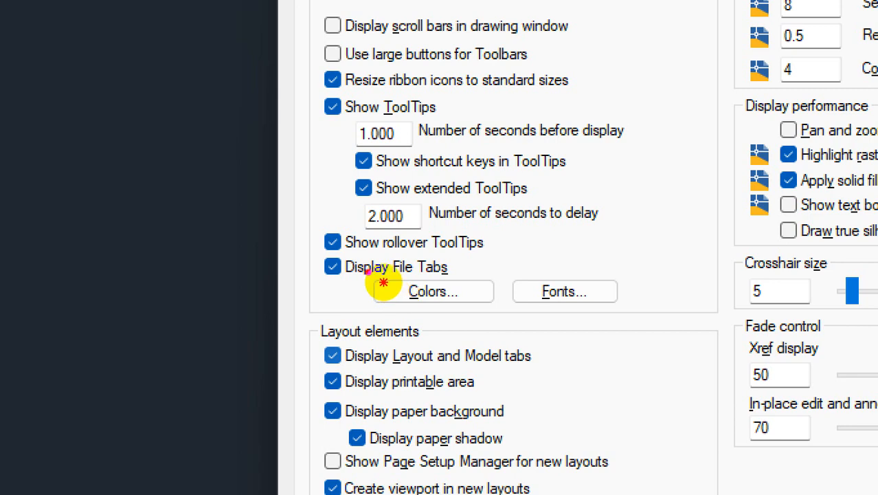
- Open the Drawing Window Colors settings from the display options and move the dialog aside to expose more of the drawing area
{"action": "mouse_move", "coordinate": [365, 272]}
{"action": "left_mouse_down"}
{"action": "mouse_move", "coordinate": [447, 304]}
{"action": "mouse_move", "coordinate": [446, 281]}
{"action": "mouse_move", "coordinate": [393, 275]}
{"action": "left_mouse_up"}
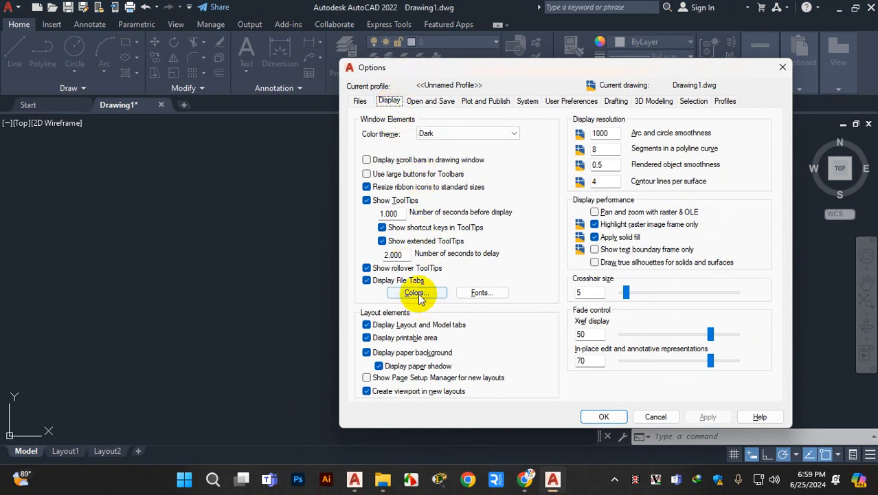
{"action": "left_click", "coordinate": [417, 294]}
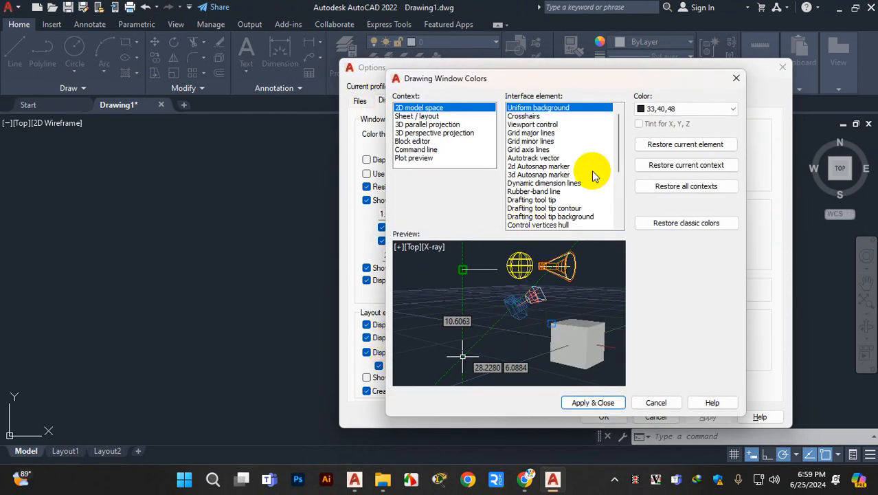
{"action": "mouse_move", "coordinate": [547, 79]}
{"action": "left_mouse_down"}
{"action": "mouse_move", "coordinate": [411, 77]}
{"action": "mouse_move", "coordinate": [424, 78]}
{"action": "left_mouse_up"}
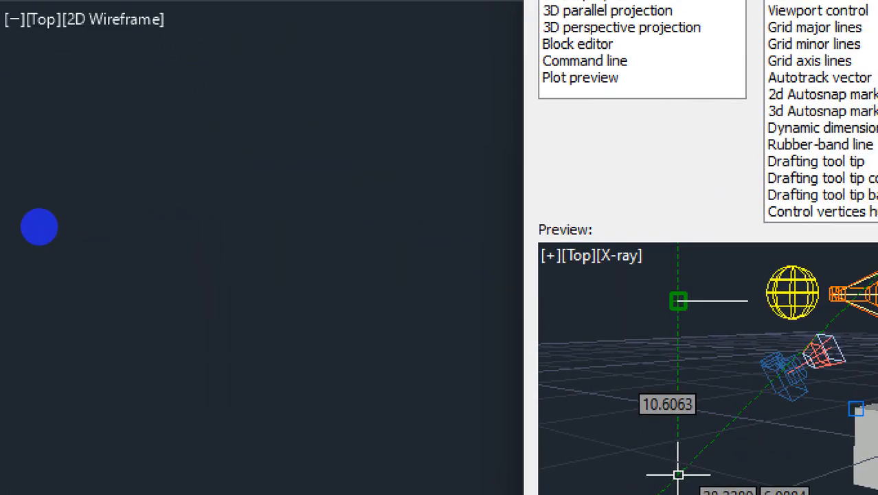
{"action": "left_click_drag", "start_coordinate": [69, 50], "coordinate": [165, 51]}
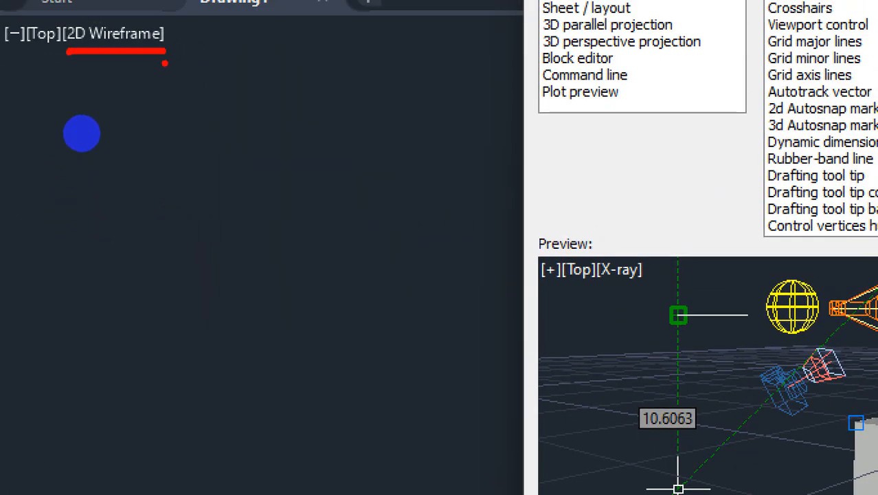
{"action": "left_click_drag", "start_coordinate": [252, 292], "coordinate": [172, 278]}
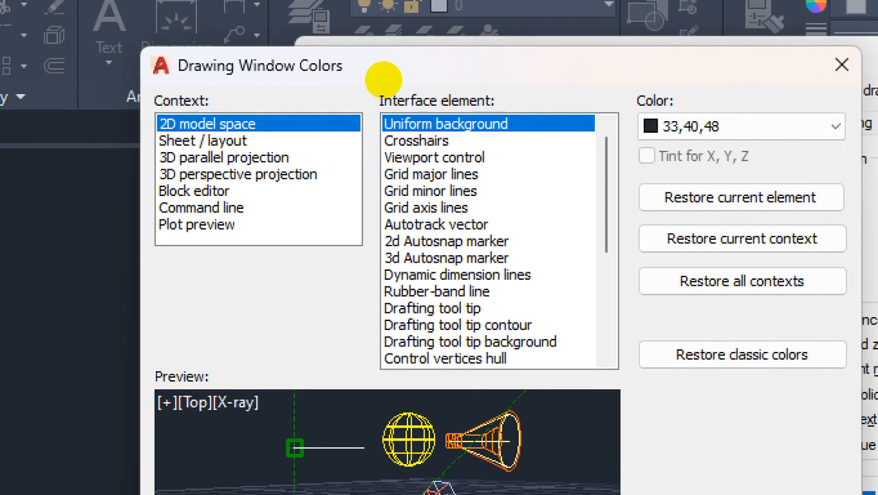
- Set the uniform background color of the 2D model space to Black, apply it and close the Options dialog
{"action": "left_click_drag", "start_coordinate": [157, 131], "coordinate": [255, 130]}
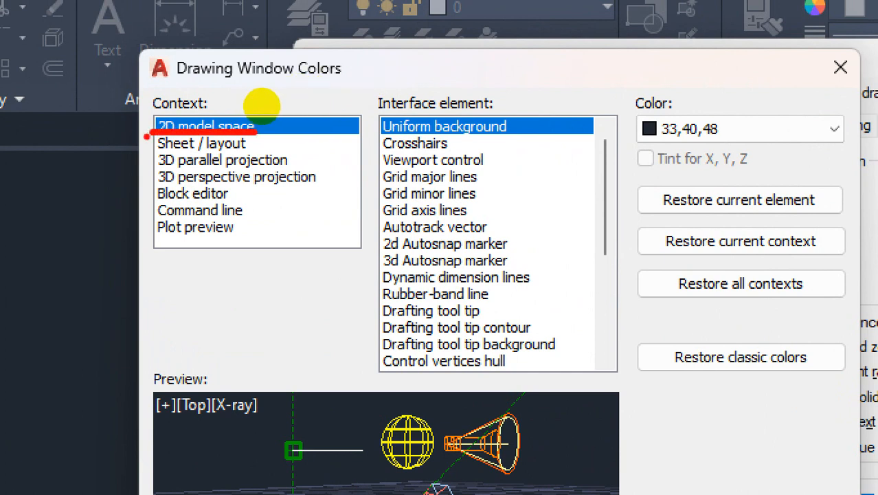
{"action": "left_click_drag", "start_coordinate": [428, 131], "coordinate": [443, 386]}
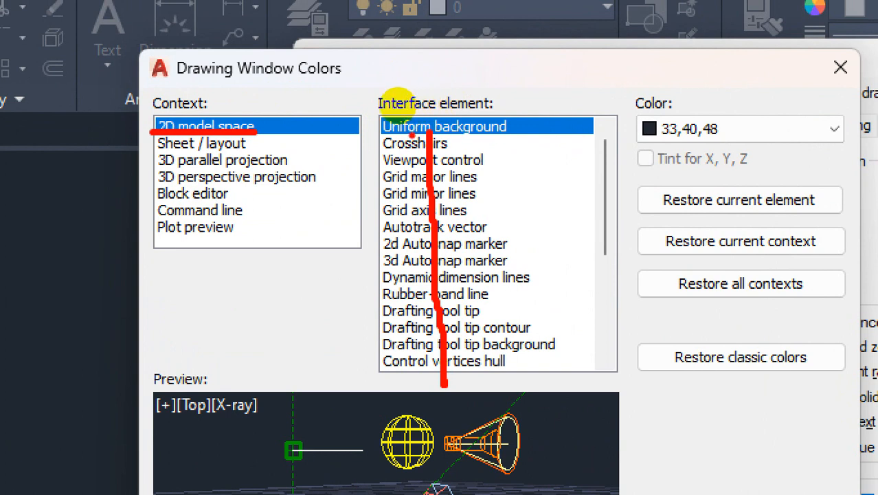
{"action": "left_click_drag", "start_coordinate": [393, 134], "coordinate": [507, 140]}
{"action": "left_click_drag", "start_coordinate": [452, 97], "coordinate": [380, 96]}
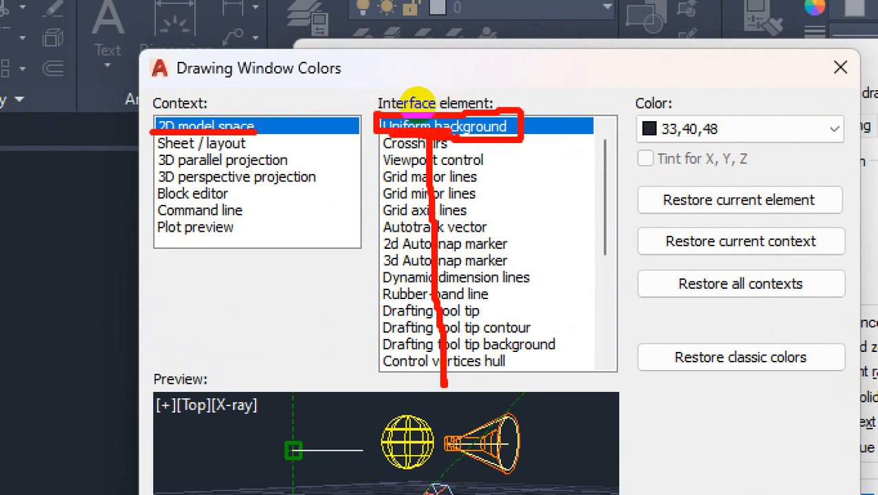
{"action": "left_click_drag", "start_coordinate": [627, 84], "coordinate": [634, 154]}
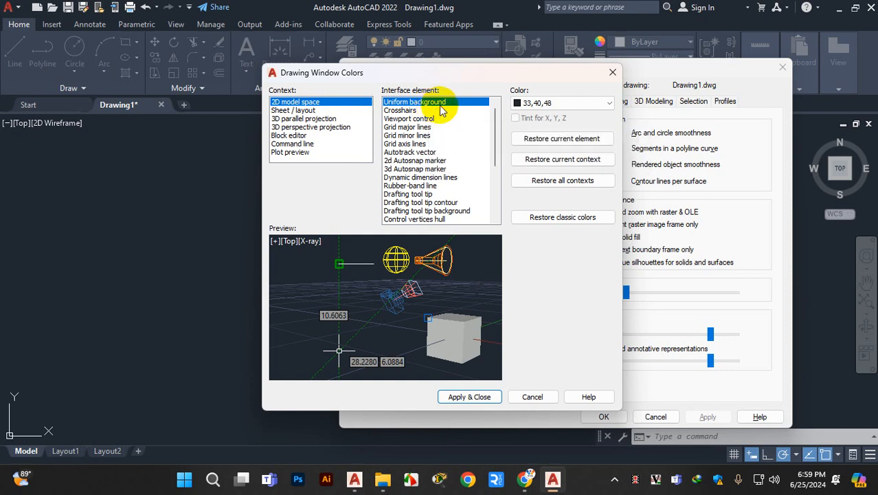
{"action": "left_click", "coordinate": [572, 106]}
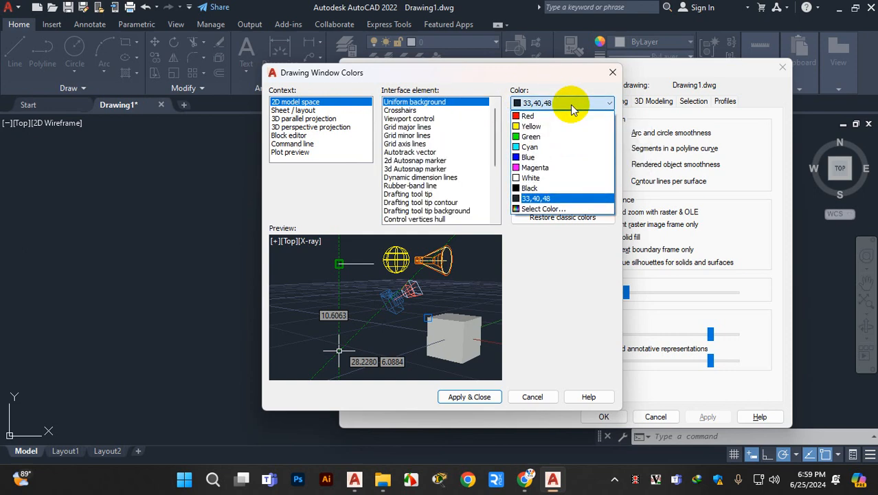
{"action": "left_click", "coordinate": [530, 189]}
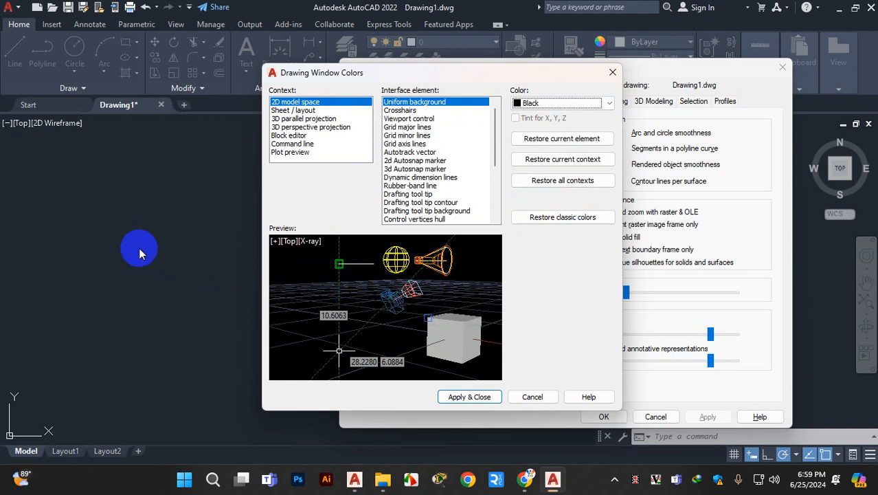
{"action": "left_click", "coordinate": [458, 402]}
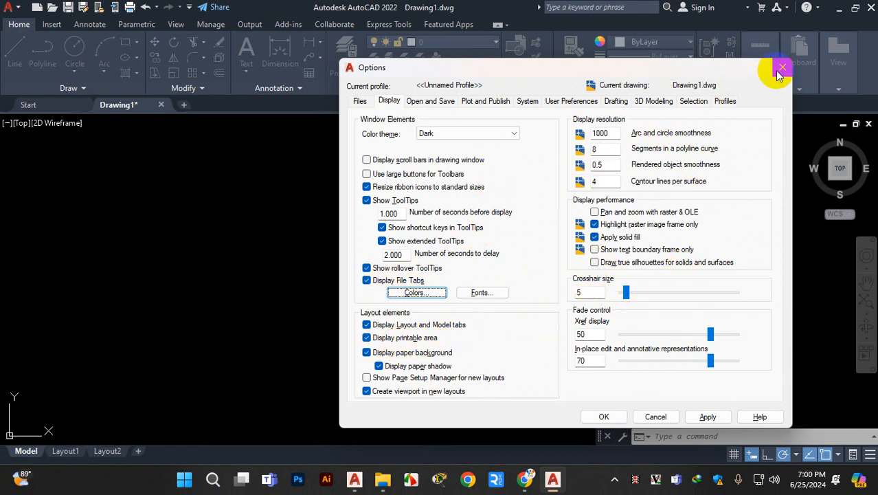
{"action": "left_click", "coordinate": [604, 417]}
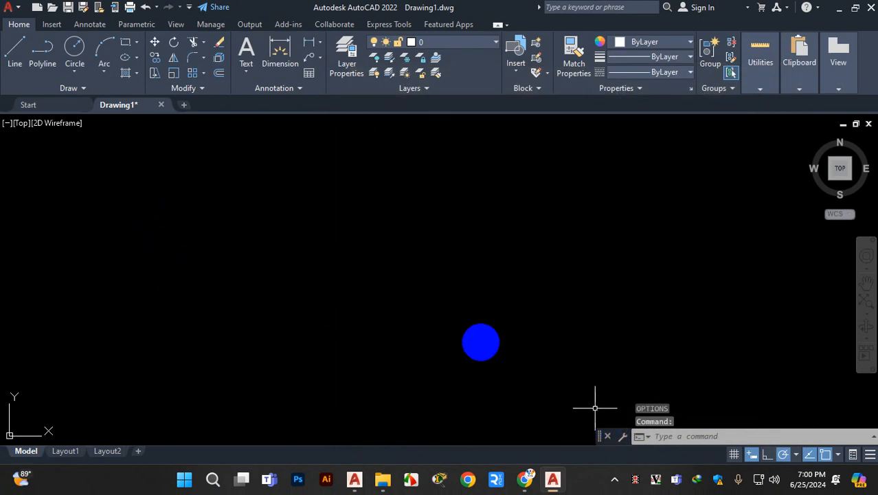
- Reopen the Options dialog with the OP command, set the crosshair size to 44 and confirm the change
{"action": "key", "text": "ctrl+0"}
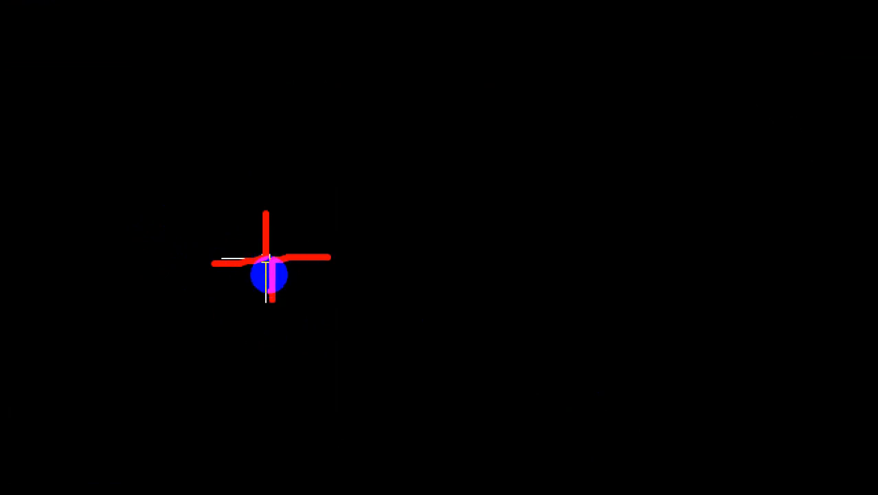
{"action": "key", "text": "ctrl+0"}
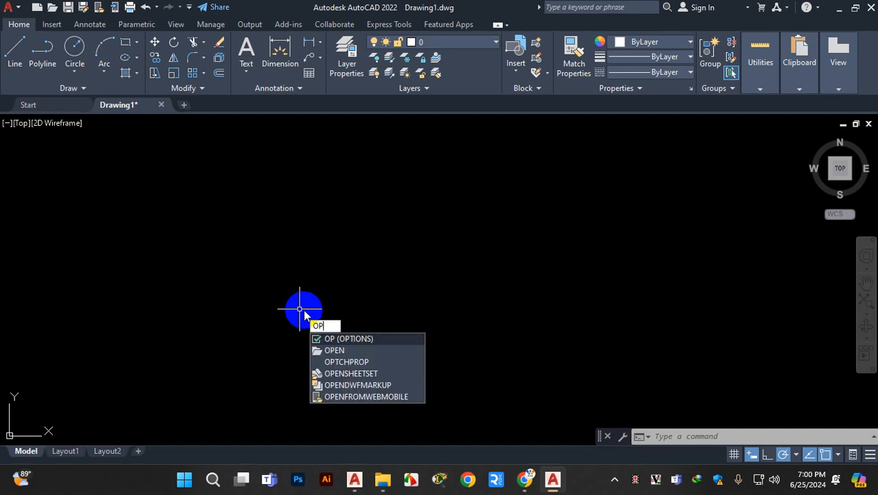
{"action": "key", "text": "Return"}
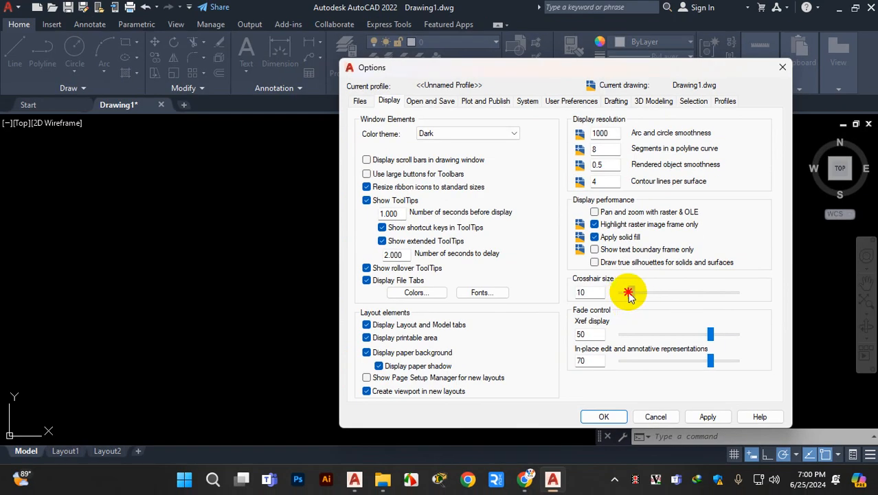
{"action": "left_click_drag", "start_coordinate": [628, 293], "coordinate": [672, 293]}
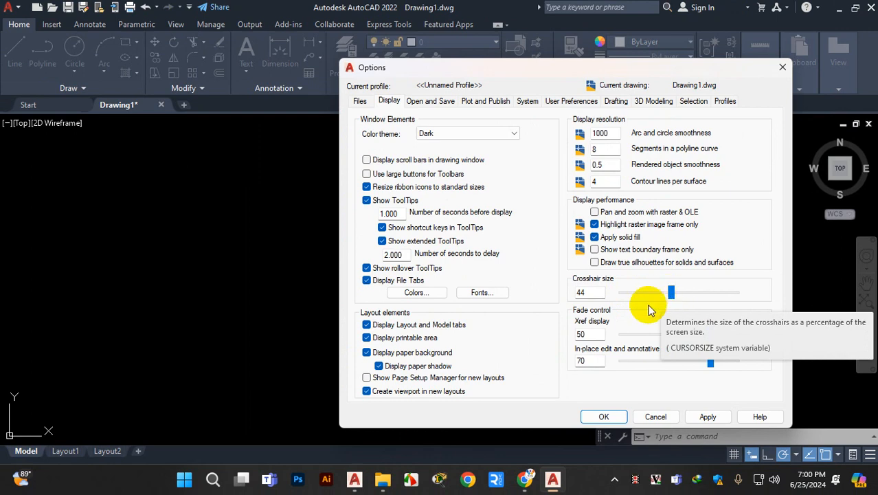
{"action": "left_click", "coordinate": [604, 417]}
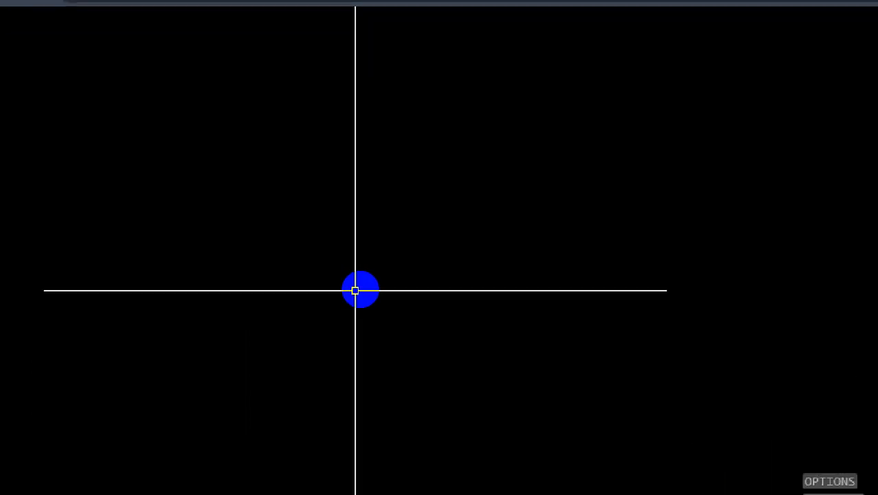
{"action": "left_click_drag", "start_coordinate": [358, 110], "coordinate": [350, 249]}
{"action": "left_click_drag", "start_coordinate": [38, 319], "coordinate": [277, 319]}
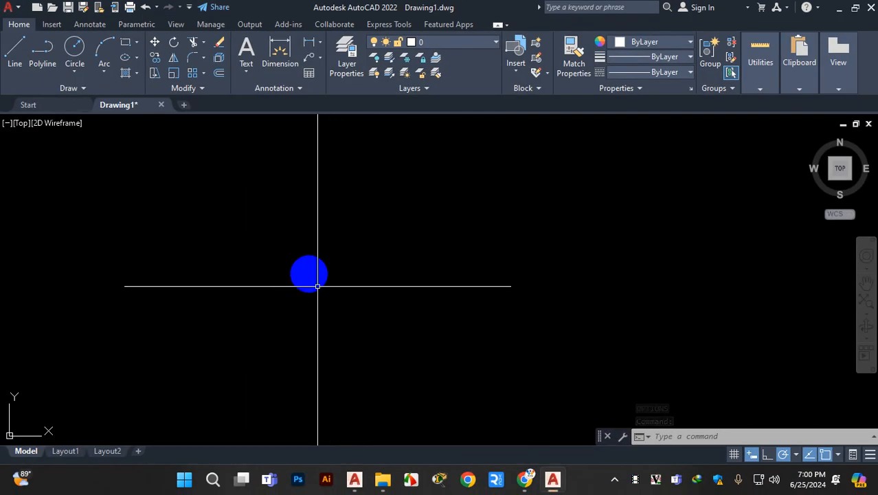
{"action": "left_click", "coordinate": [341, 276]}
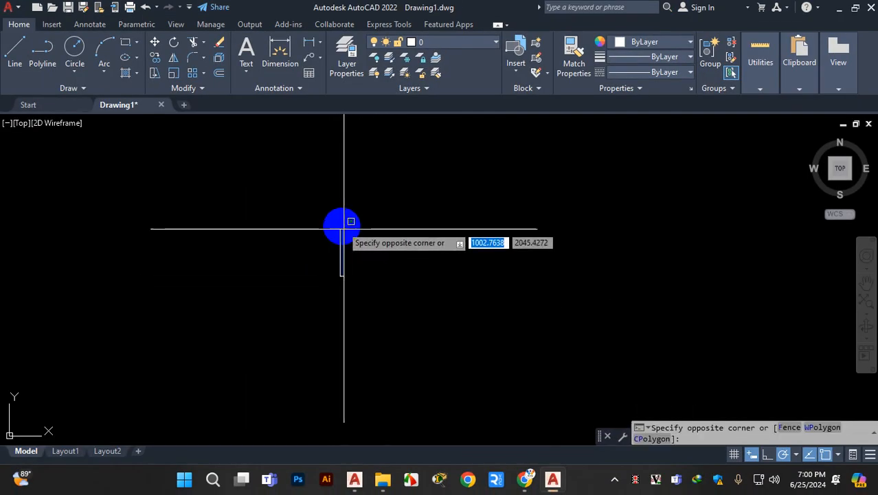
{"action": "key", "text": "Escape"}
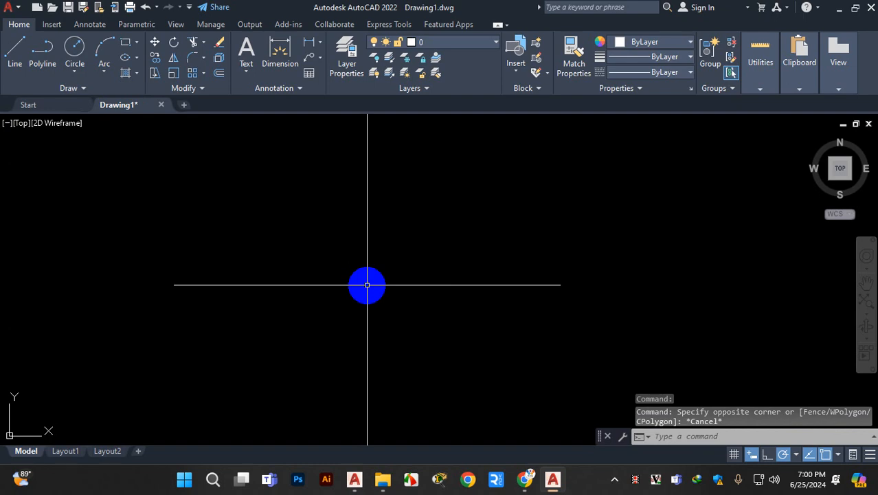
- Reopen the Options dialog with the OP command and bring up the Drawing Window Colors settings
{"action": "type", "text": "op"}
{"action": "key", "text": "Return"}
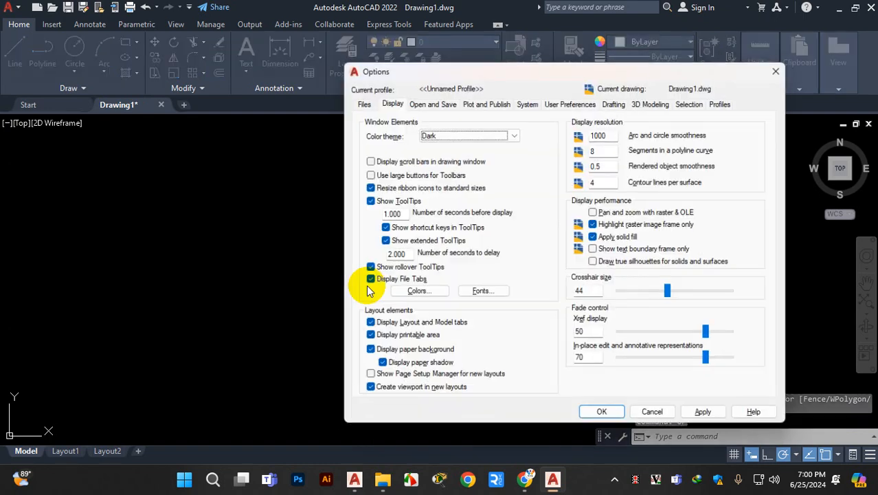
{"action": "left_click", "coordinate": [425, 295]}
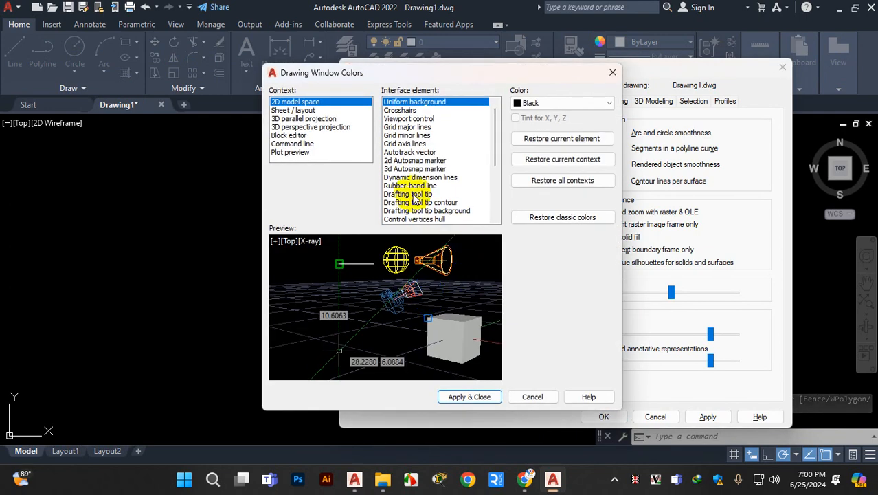
- Set the Crosshairs color of the 2D model space to Green, apply it and close the Options dialog
{"action": "left_click", "coordinate": [399, 113]}
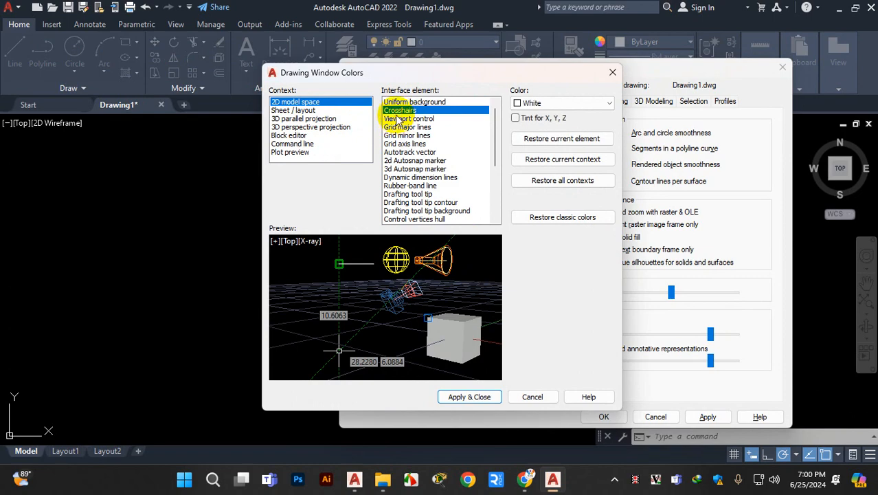
{"action": "key", "text": "ctrl+1"}
{"action": "left_click", "coordinate": [416, 110]}
{"action": "mouse_move", "coordinate": [344, 91]}
{"action": "left_mouse_down"}
{"action": "mouse_move", "coordinate": [452, 90]}
{"action": "mouse_move", "coordinate": [362, 99]}
{"action": "left_mouse_up"}
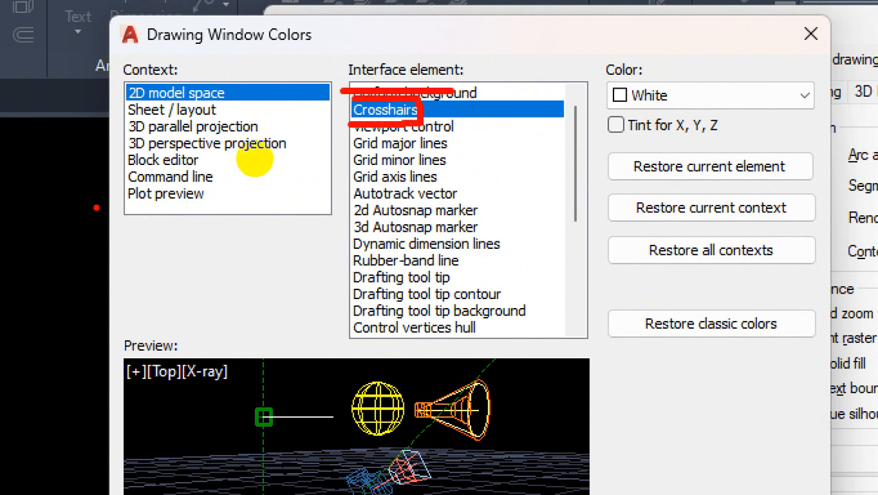
{"action": "left_click_drag", "start_coordinate": [50, 207], "coordinate": [49, 215]}
{"action": "mouse_move", "coordinate": [616, 74]}
{"action": "left_mouse_down"}
{"action": "mouse_move", "coordinate": [628, 126]}
{"action": "mouse_move", "coordinate": [665, 92]}
{"action": "left_mouse_up"}
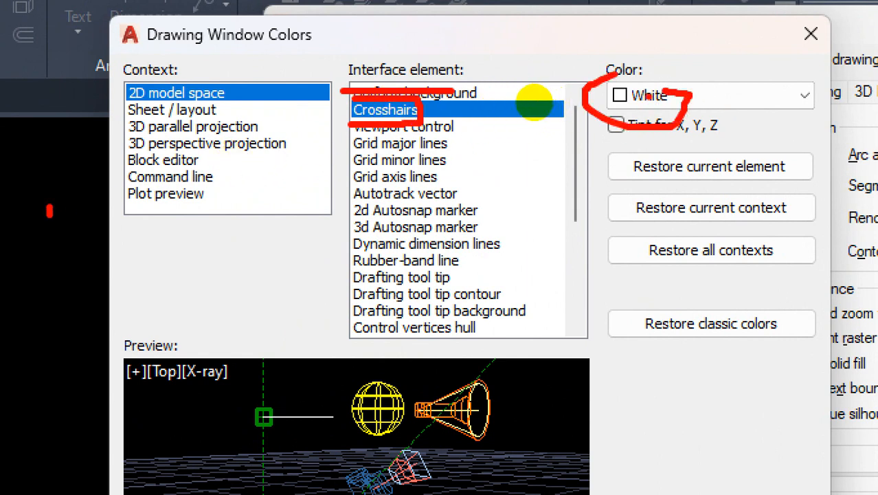
{"action": "left_click_drag", "start_coordinate": [70, 279], "coordinate": [97, 267]}
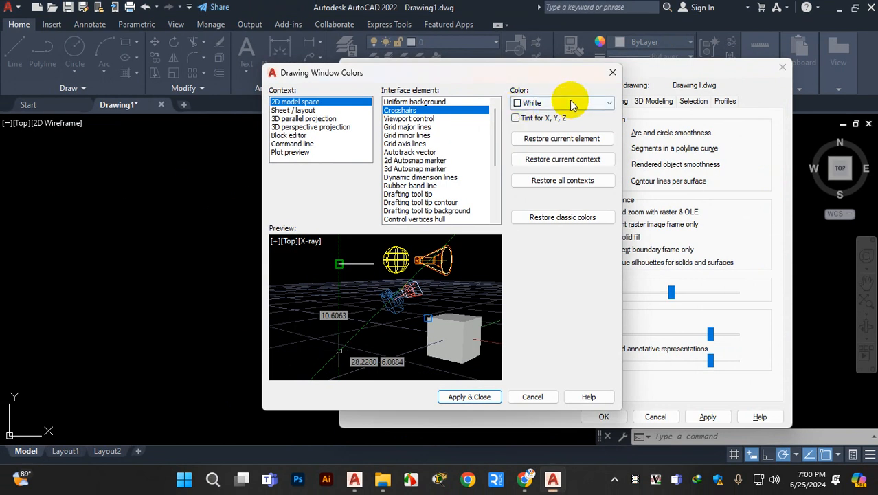
{"action": "left_click", "coordinate": [730, 102]}
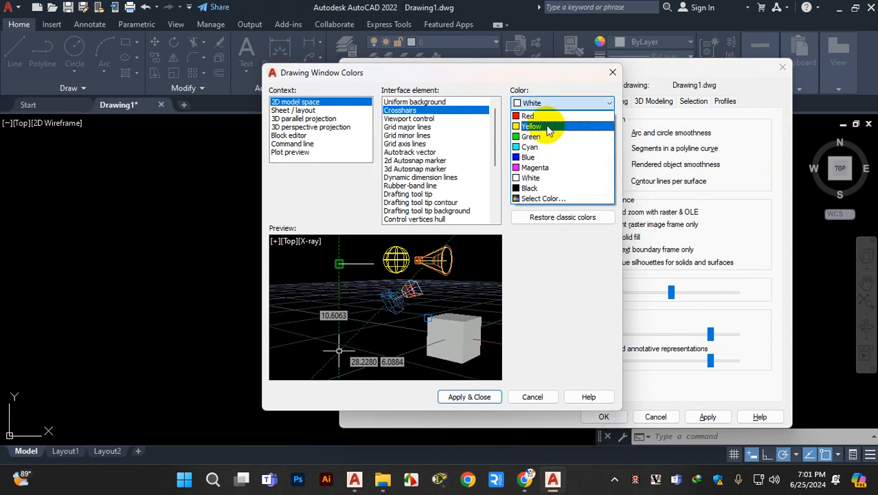
{"action": "left_click", "coordinate": [546, 136]}
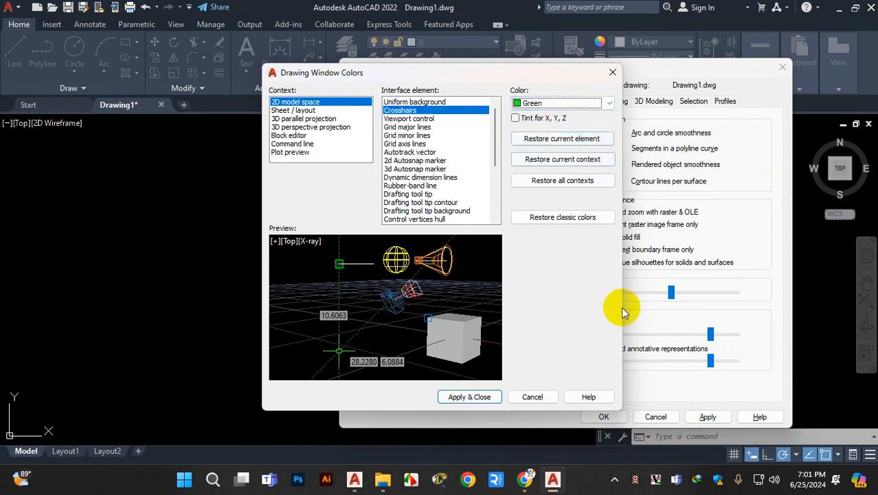
{"action": "left_click", "coordinate": [496, 397]}
{"action": "left_click", "coordinate": [604, 417]}
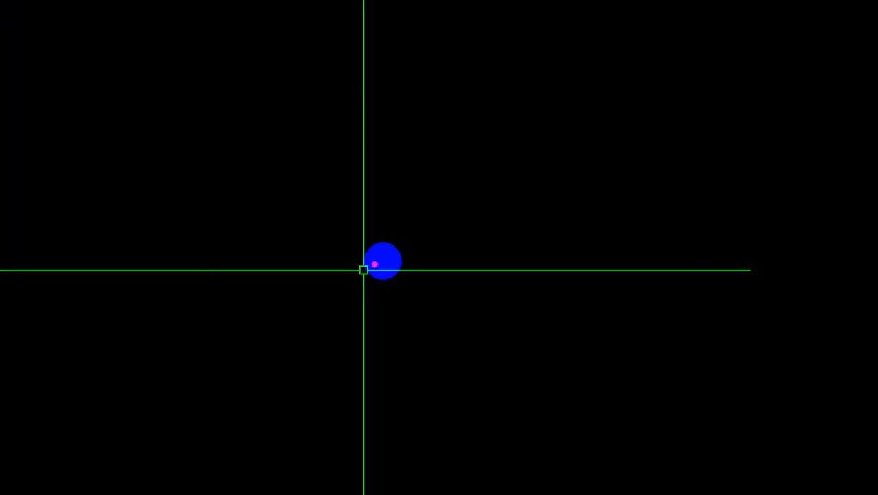
{"action": "mouse_move", "coordinate": [356, 259]}
{"action": "left_mouse_down"}
{"action": "mouse_move", "coordinate": [355, 289]}
{"action": "mouse_move", "coordinate": [376, 289]}
{"action": "mouse_move", "coordinate": [375, 254]}
{"action": "mouse_move", "coordinate": [348, 256]}
{"action": "left_mouse_up"}
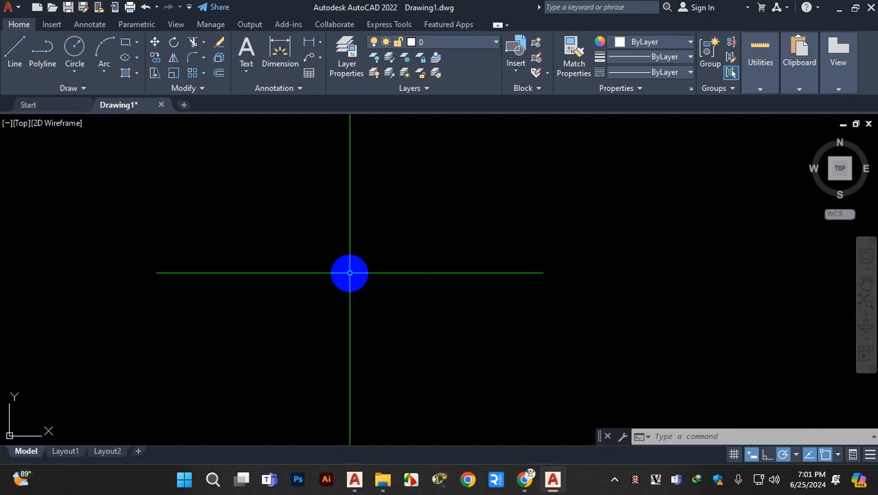
- Open the Options dialog with the OP command and bring up its Selection settings
{"action": "type", "text": "OP"}
{"action": "key", "text": "Return"}
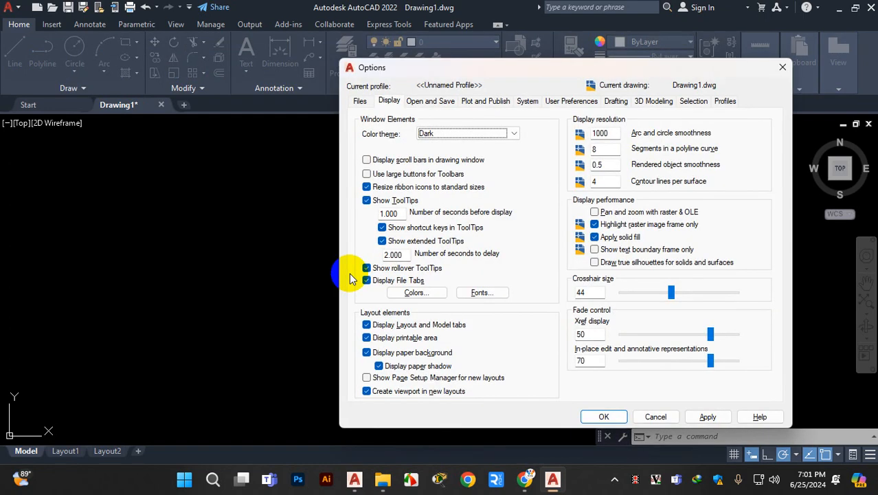
{"action": "left_click", "coordinate": [694, 104]}
{"action": "left_click", "coordinate": [389, 102]}
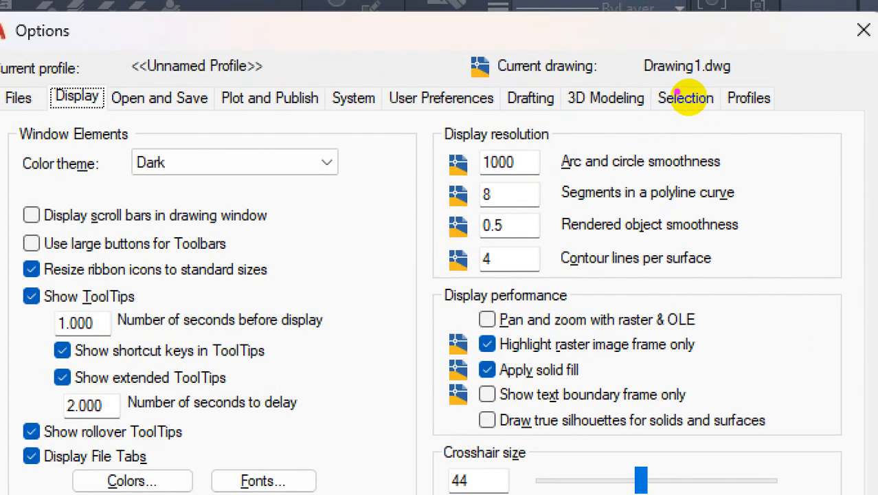
{"action": "mouse_move", "coordinate": [660, 68]}
{"action": "left_mouse_down"}
{"action": "mouse_move", "coordinate": [668, 128]}
{"action": "mouse_move", "coordinate": [715, 114]}
{"action": "mouse_move", "coordinate": [694, 66]}
{"action": "mouse_move", "coordinate": [667, 94]}
{"action": "left_mouse_up"}
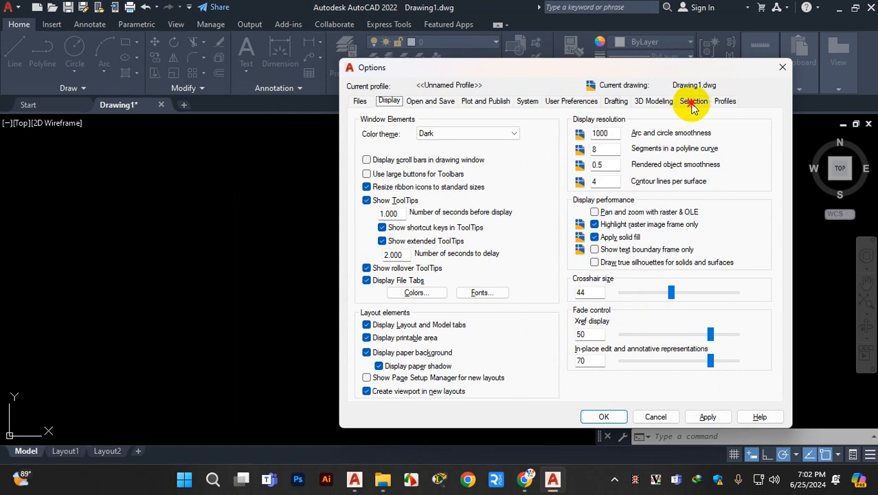
{"action": "left_click", "coordinate": [693, 101]}
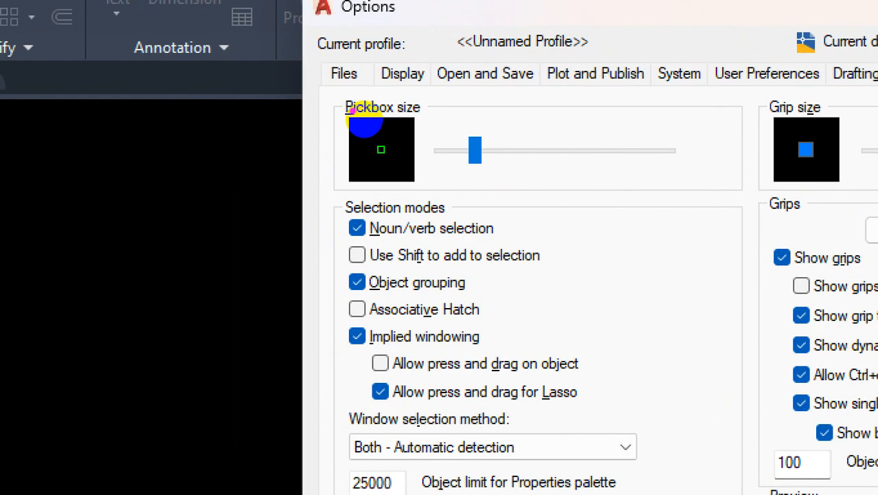
- Enlarge the pickbox to slightly under the middle of its size range and apply the change
{"action": "mouse_move", "coordinate": [358, 108]}
{"action": "left_mouse_down"}
{"action": "mouse_move", "coordinate": [400, 108]}
{"action": "mouse_move", "coordinate": [412, 140]}
{"action": "left_mouse_up"}
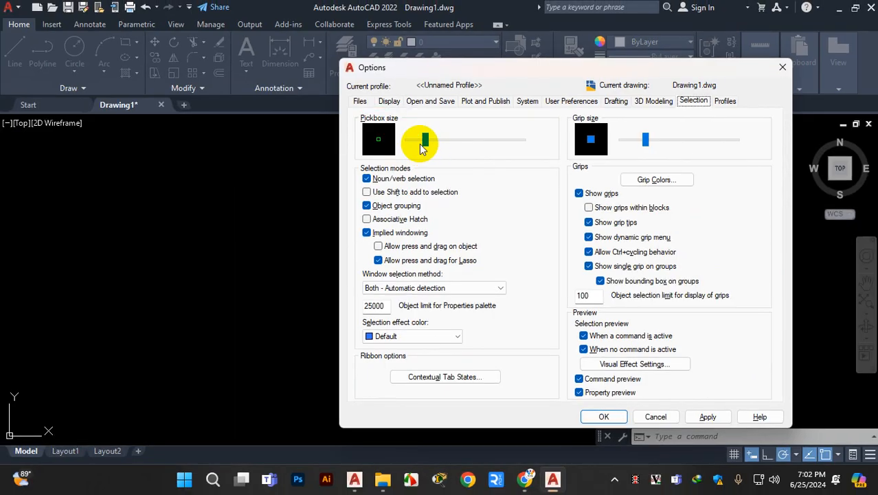
{"action": "left_click_drag", "start_coordinate": [425, 144], "coordinate": [454, 146]}
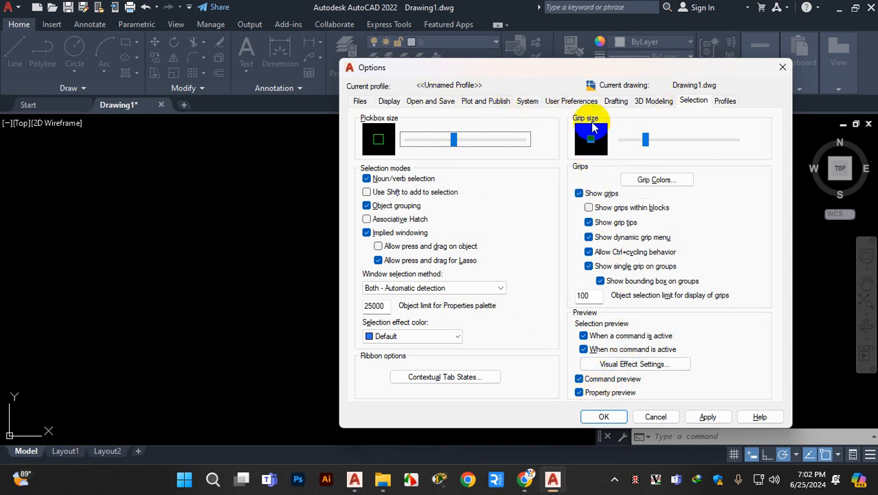
{"action": "left_click", "coordinate": [709, 416]}
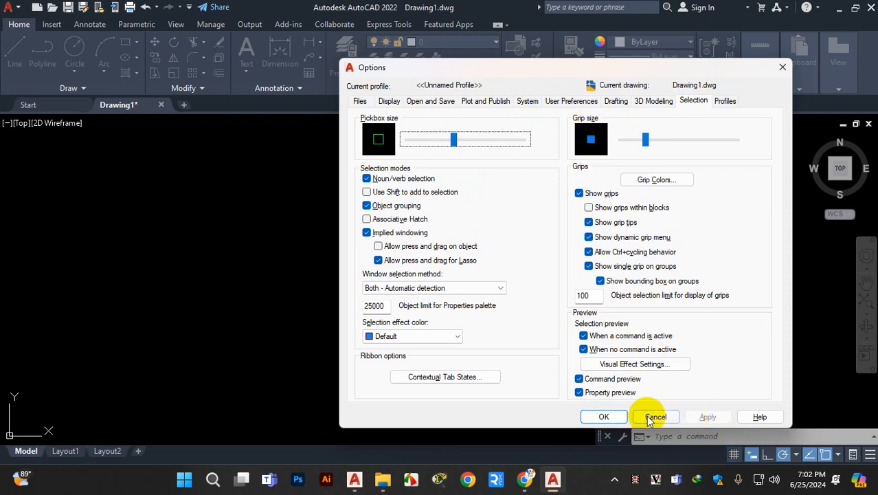
- View the Open and Save settings and close the Options dialog with OK
{"action": "left_click", "coordinate": [427, 101]}
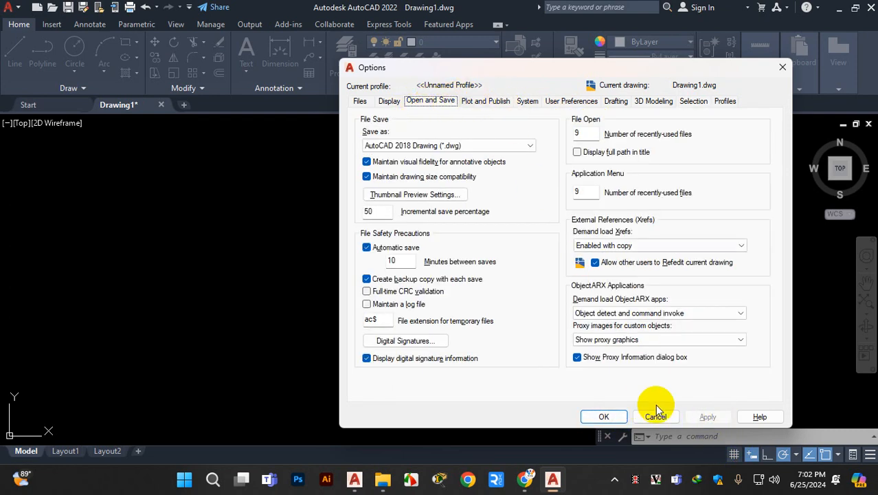
{"action": "left_click", "coordinate": [694, 106]}
{"action": "left_click", "coordinate": [434, 105]}
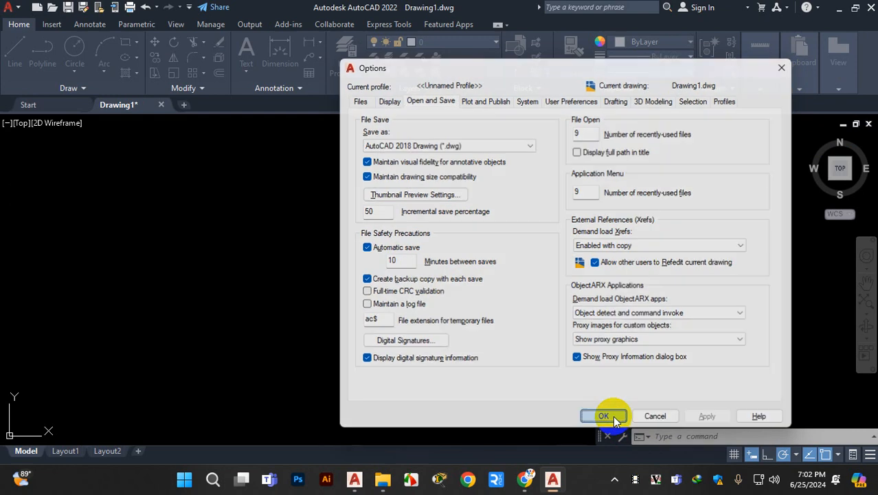
{"action": "left_click", "coordinate": [608, 417]}
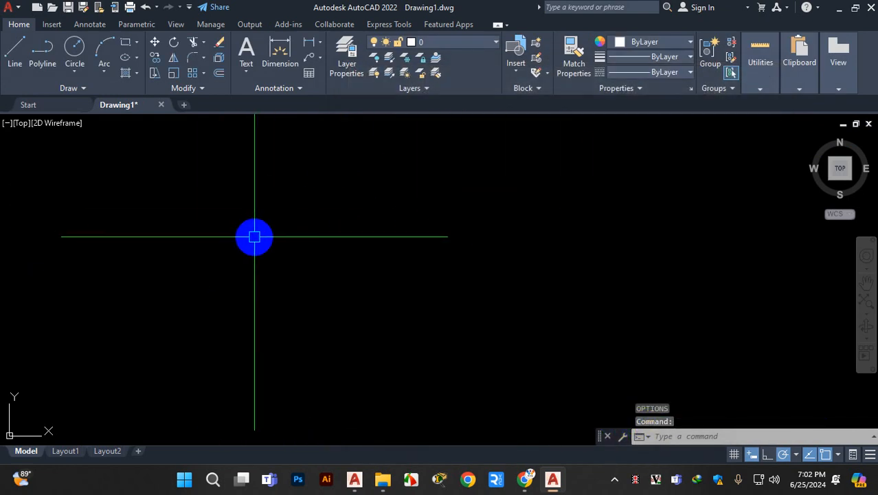
{"action": "key", "text": "ctrl+s"}
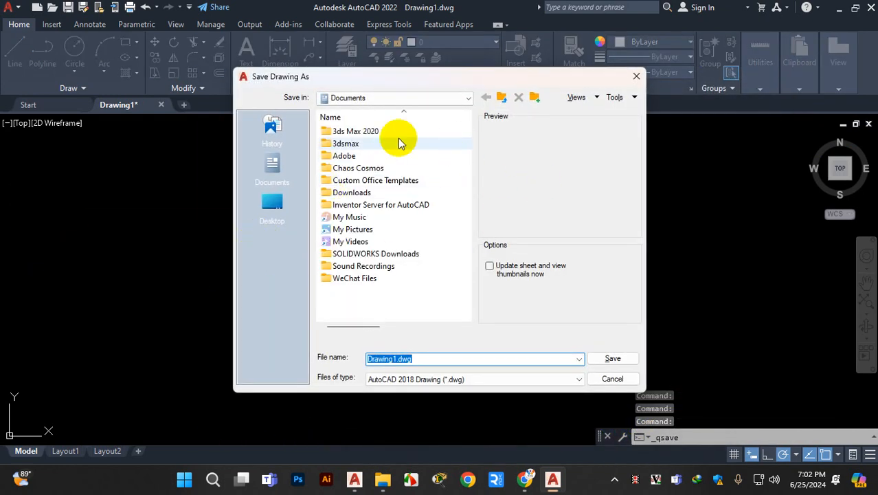
{"action": "left_click", "coordinate": [636, 77]}
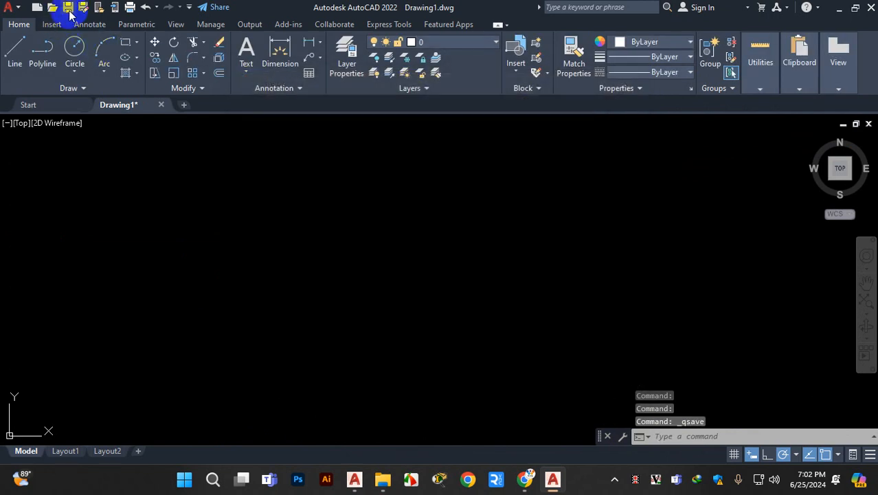
{"action": "left_click", "coordinate": [10, 12]}
{"action": "left_click", "coordinate": [438, 344]}
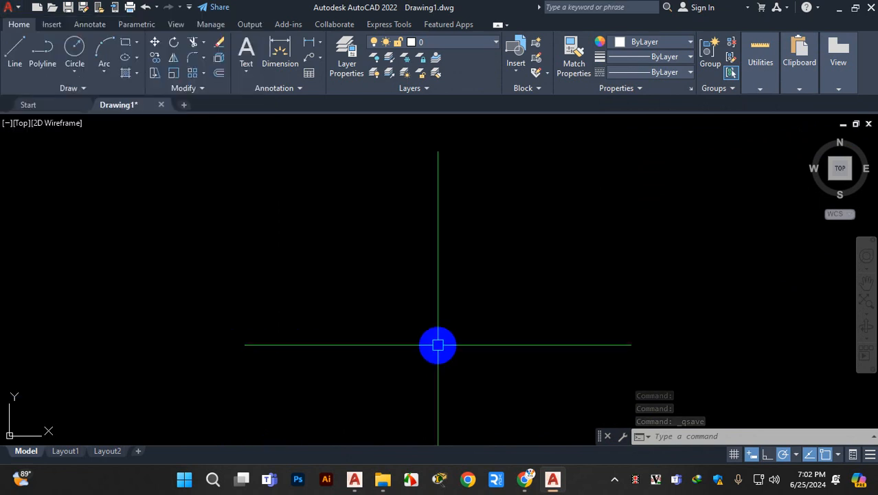
- Save the drawing in the Documents folder as Drawing1.dwg with the file type AutoCAD 2007/LT2007 Drawing (*.dwg)
{"action": "key", "text": "ctrl+s"}
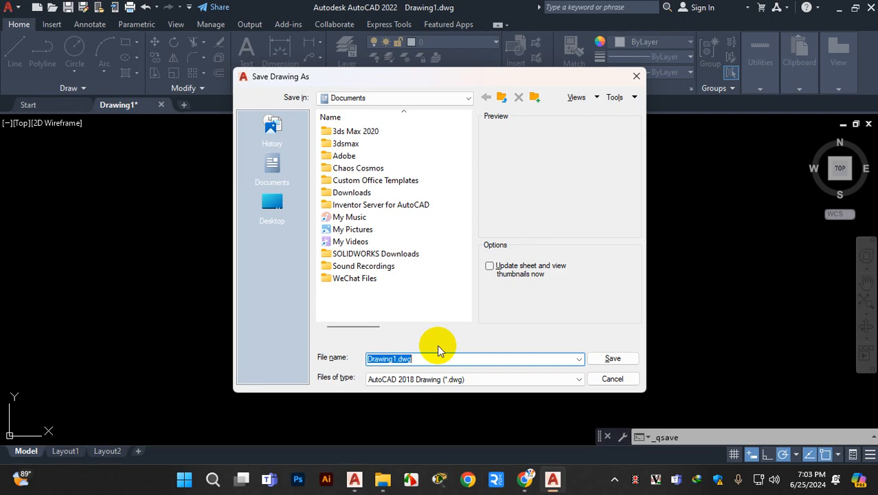
{"action": "key", "text": "ctrl+1"}
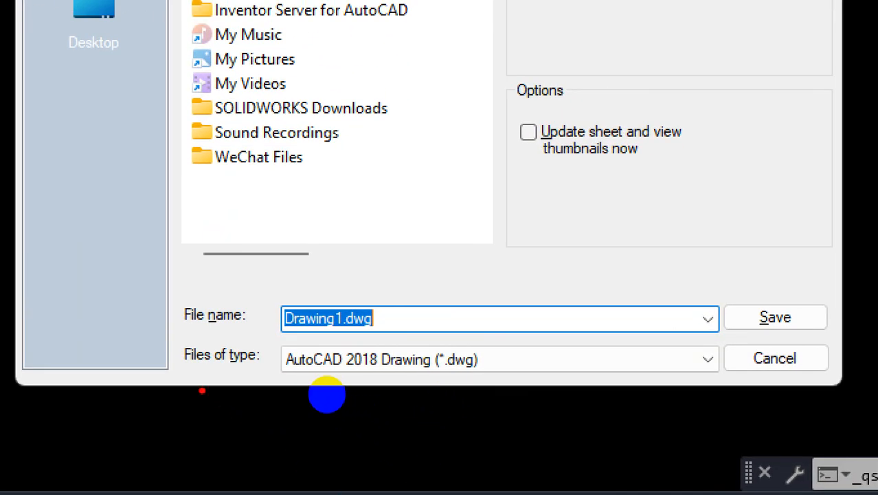
{"action": "left_click_drag", "start_coordinate": [186, 375], "coordinate": [267, 370]}
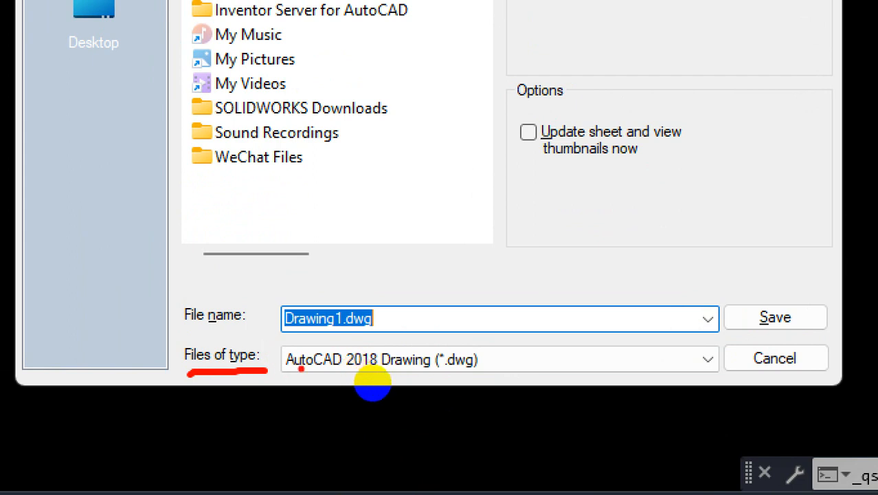
{"action": "mouse_move", "coordinate": [374, 346]}
{"action": "left_mouse_down"}
{"action": "mouse_move", "coordinate": [363, 339]}
{"action": "mouse_move", "coordinate": [311, 390]}
{"action": "left_mouse_up"}
{"action": "mouse_move", "coordinate": [377, 395]}
{"action": "left_mouse_down"}
{"action": "mouse_move", "coordinate": [438, 370]}
{"action": "mouse_move", "coordinate": [439, 342]}
{"action": "mouse_move", "coordinate": [401, 342]}
{"action": "mouse_move", "coordinate": [409, 356]}
{"action": "left_mouse_up"}
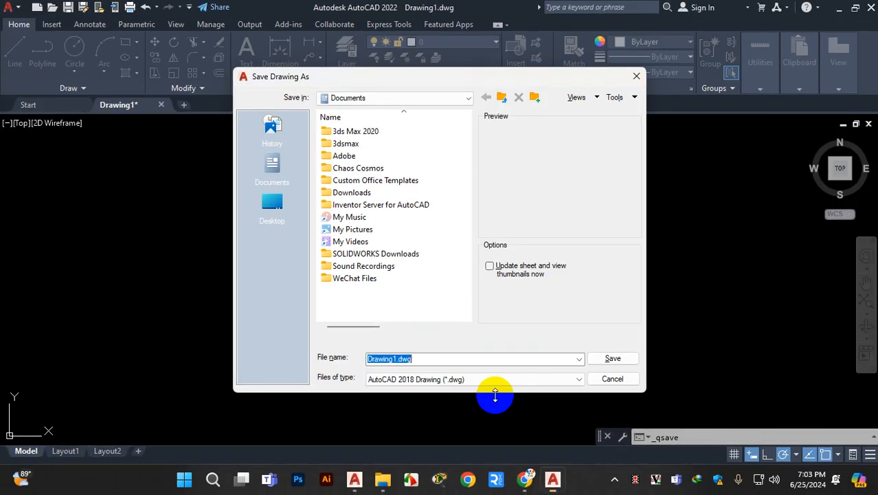
{"action": "left_click", "coordinate": [477, 383]}
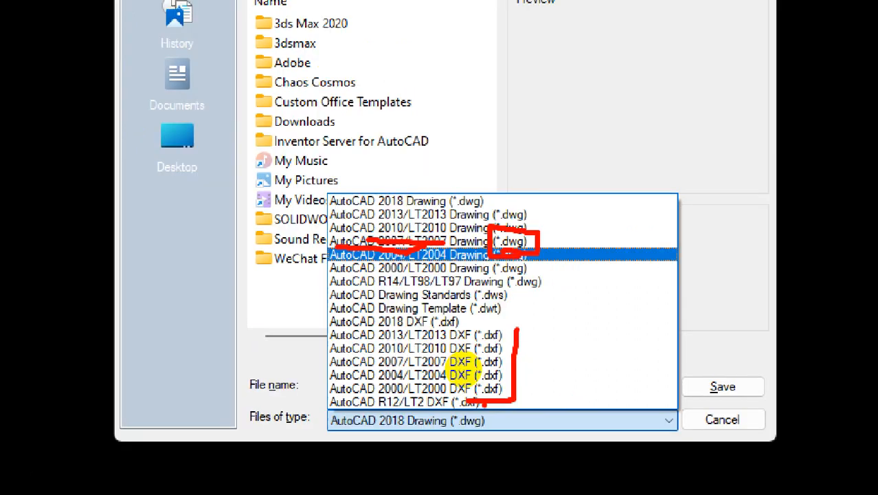
{"action": "left_click", "coordinate": [481, 423]}
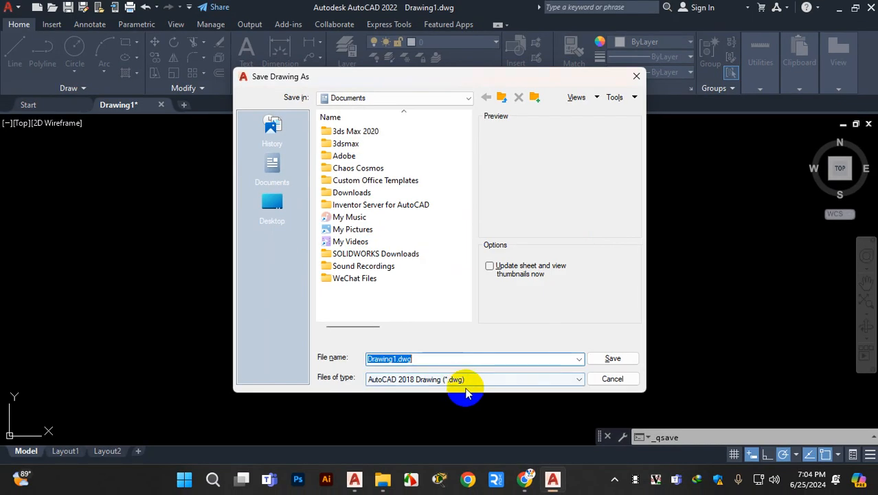
{"action": "left_click", "coordinate": [474, 420]}
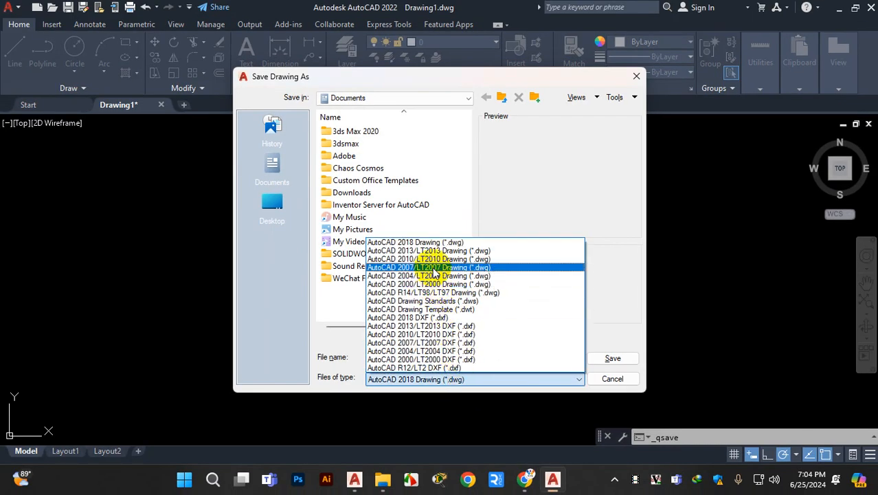
{"action": "left_click", "coordinate": [433, 270]}
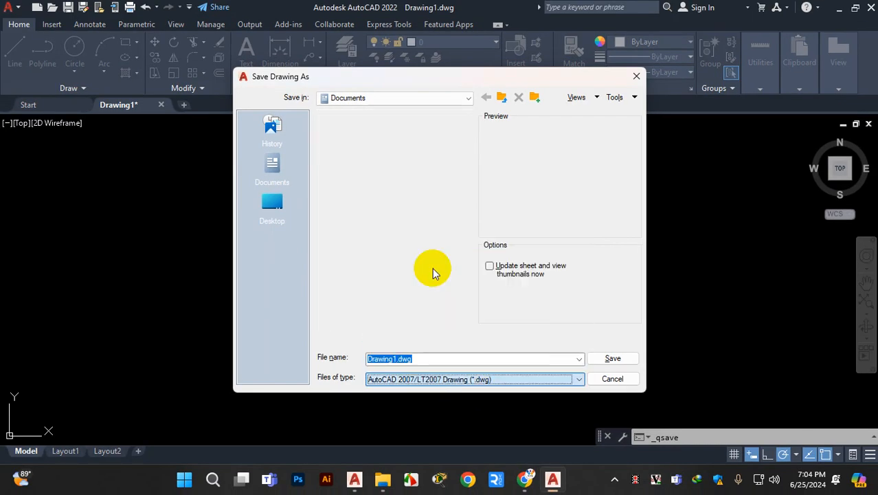
{"action": "left_click", "coordinate": [613, 360]}
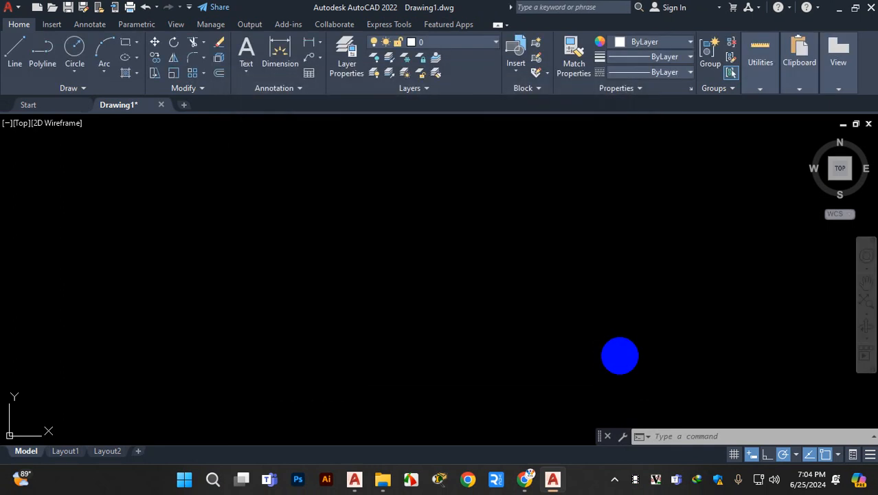
- Create a new drawing and check the file types offered for saving it, leaving it unsaved
{"action": "left_click", "coordinate": [185, 105]}
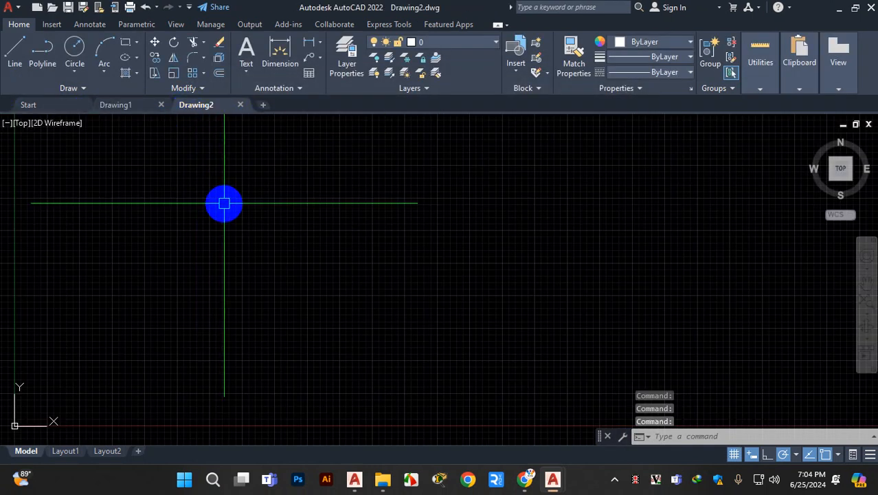
{"action": "key", "text": "ctrl+s"}
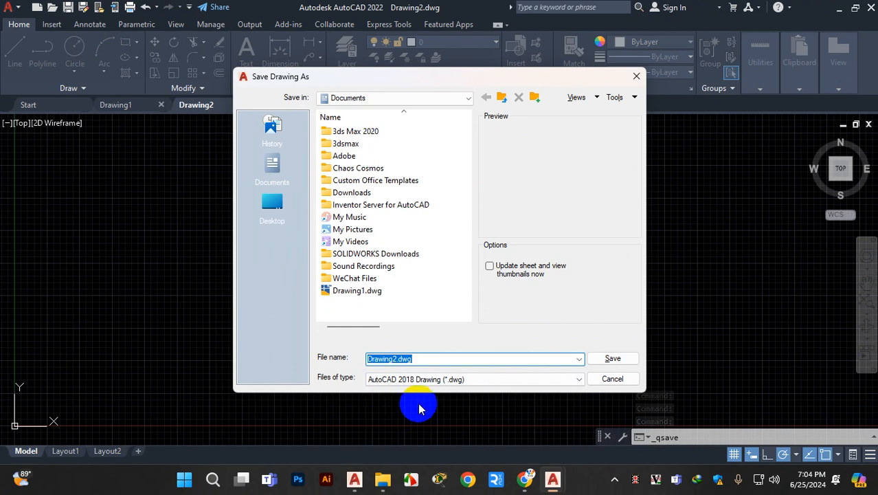
{"action": "left_click", "coordinate": [454, 382]}
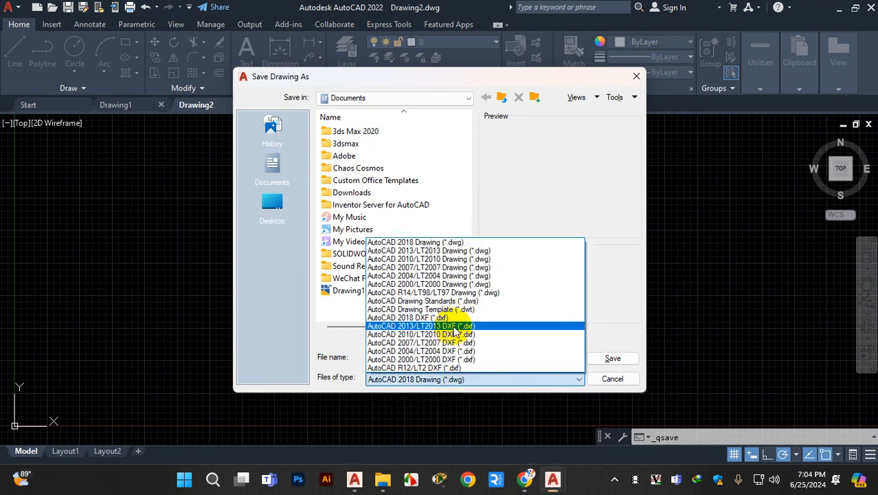
{"action": "key", "text": "Escape"}
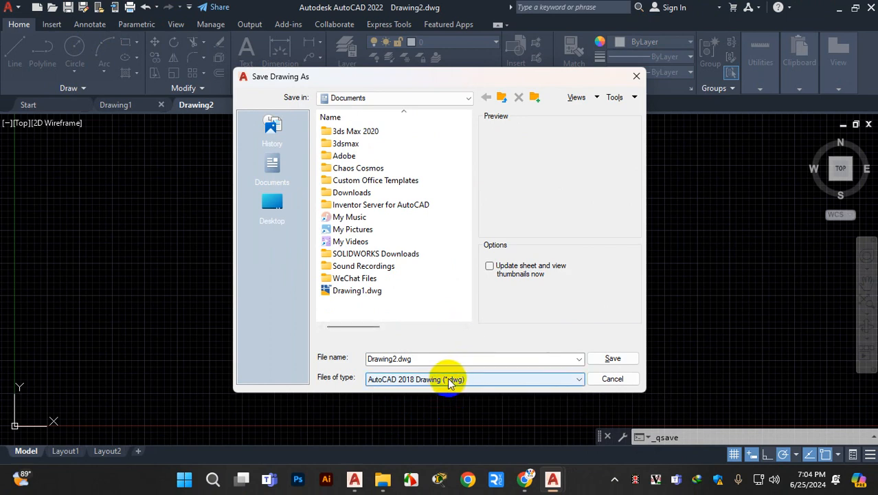
{"action": "left_click", "coordinate": [636, 76]}
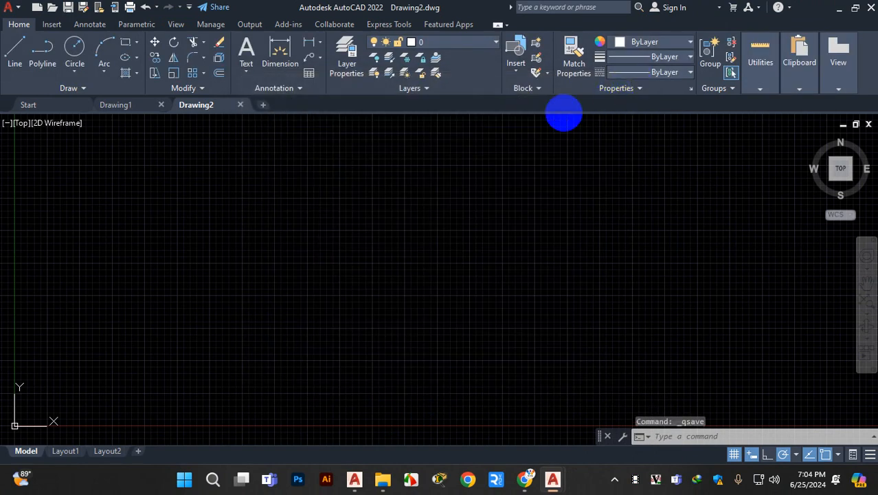
- Return to Drawing1, open Options with the OP command, examine the default save format under Open and Save, and close the dialog
{"action": "left_click", "coordinate": [132, 105]}
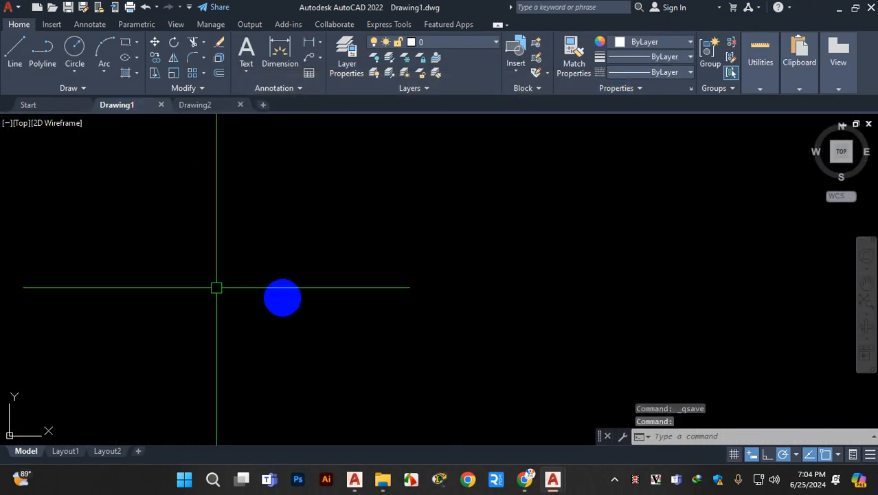
{"action": "type", "text": "OP"}
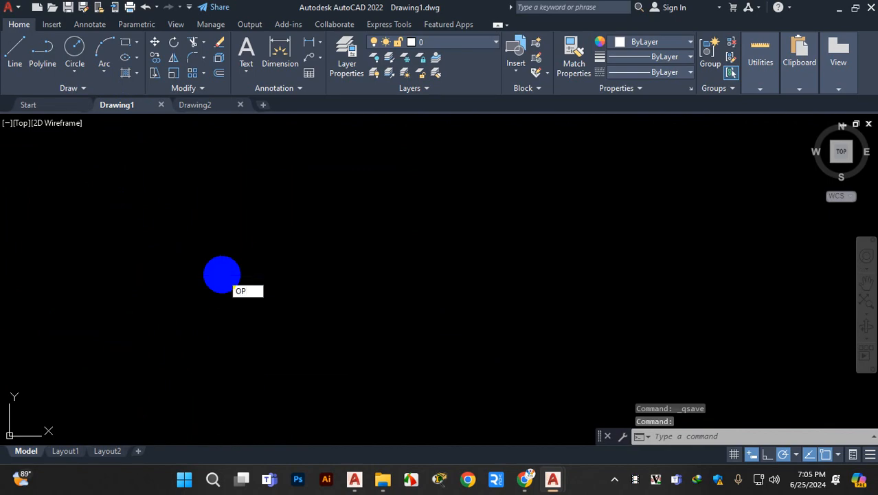
{"action": "key", "text": "Return"}
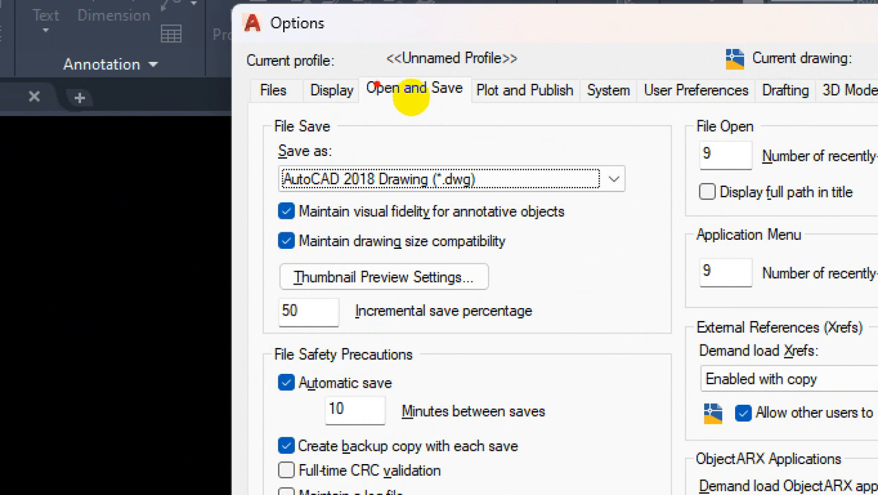
{"action": "mouse_move", "coordinate": [396, 86]}
{"action": "left_mouse_down"}
{"action": "mouse_move", "coordinate": [422, 120]}
{"action": "mouse_move", "coordinate": [459, 118]}
{"action": "mouse_move", "coordinate": [470, 77]}
{"action": "mouse_move", "coordinate": [349, 69]}
{"action": "left_mouse_up"}
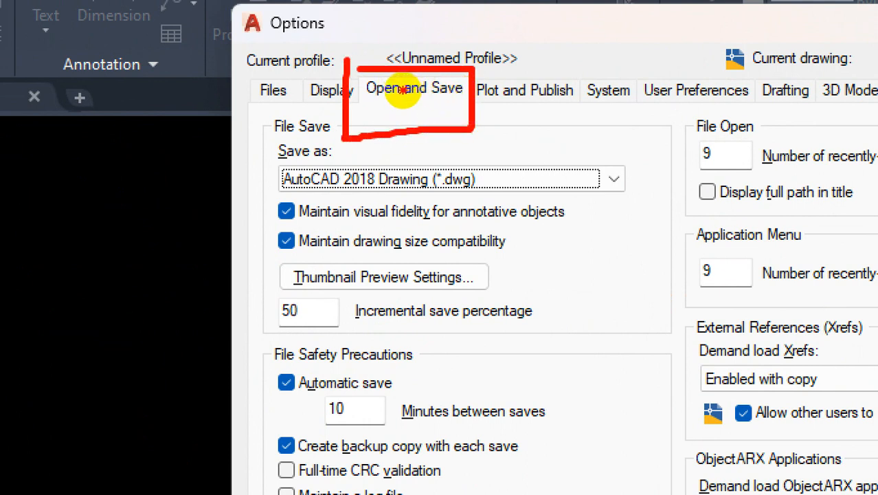
{"action": "mouse_move", "coordinate": [273, 157]}
{"action": "left_mouse_down"}
{"action": "mouse_move", "coordinate": [350, 144]}
{"action": "mouse_move", "coordinate": [472, 152]}
{"action": "left_mouse_up"}
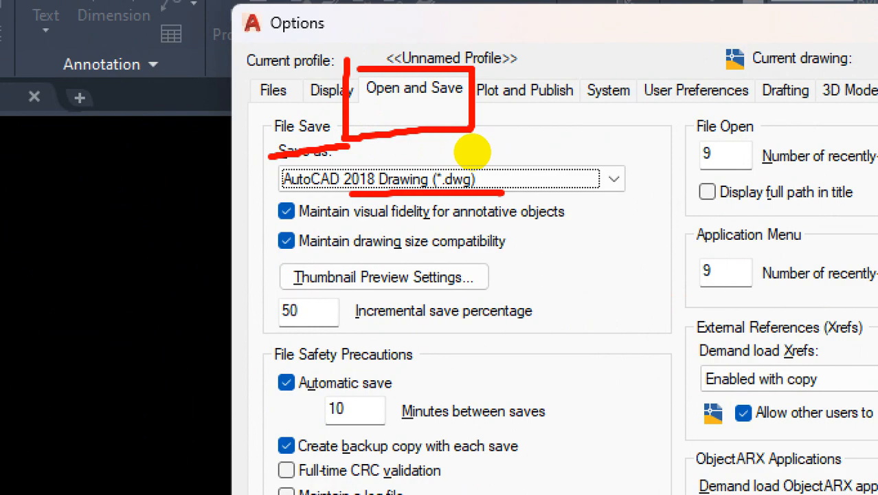
{"action": "key", "text": "Escape"}
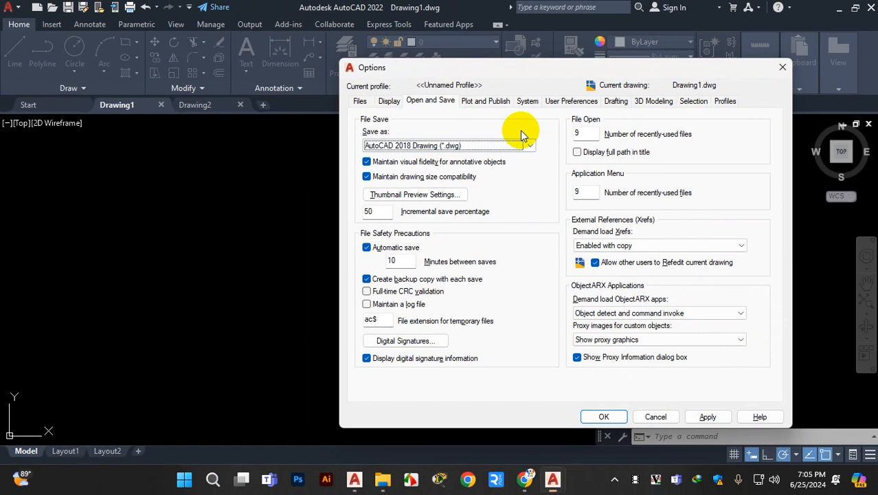
{"action": "left_click", "coordinate": [782, 67]}
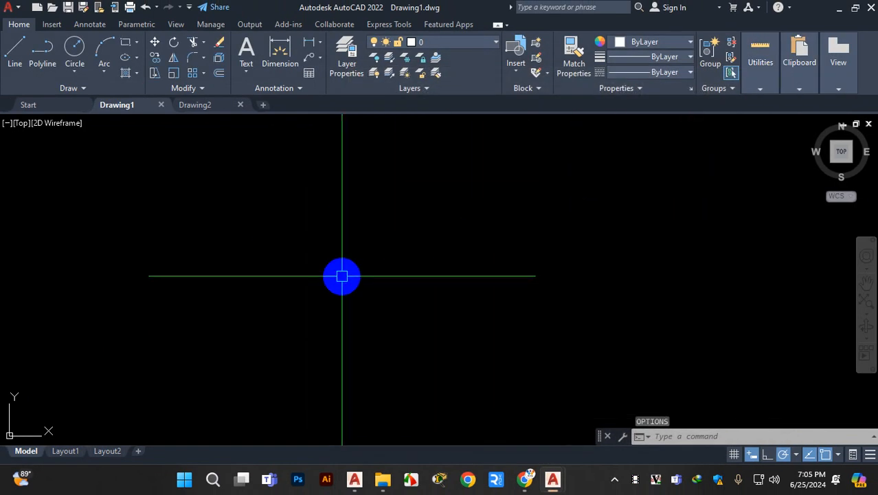
- Set the default save format in Options to AutoCAD 2007/LT2007 Drawing (*.dwg), confirm it, and save Drawing1
{"action": "type", "text": "OP"}
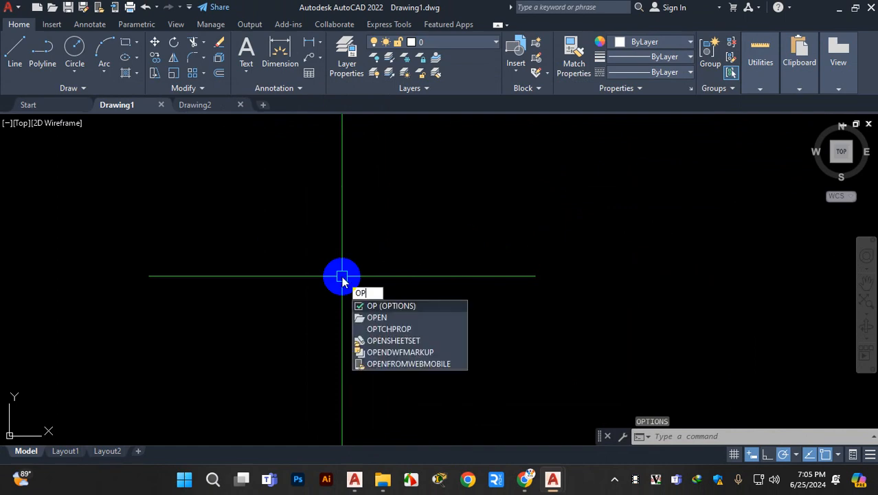
{"action": "key", "text": "Return"}
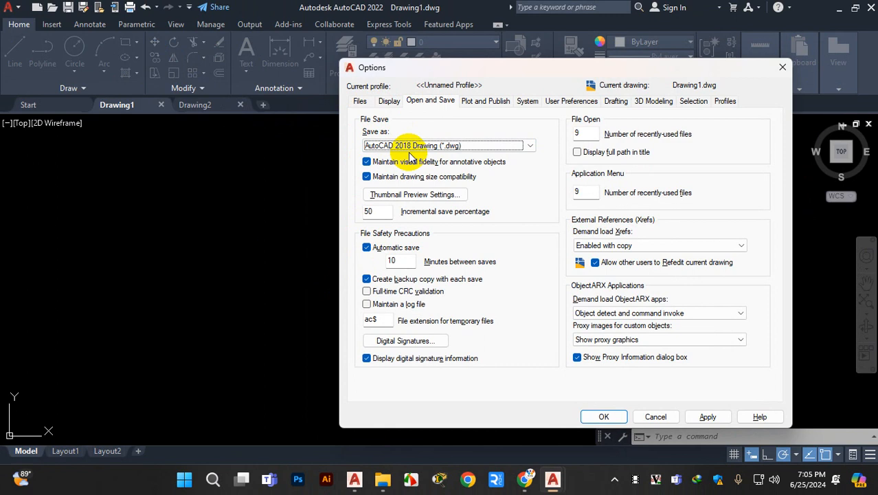
{"action": "left_click", "coordinate": [454, 145]}
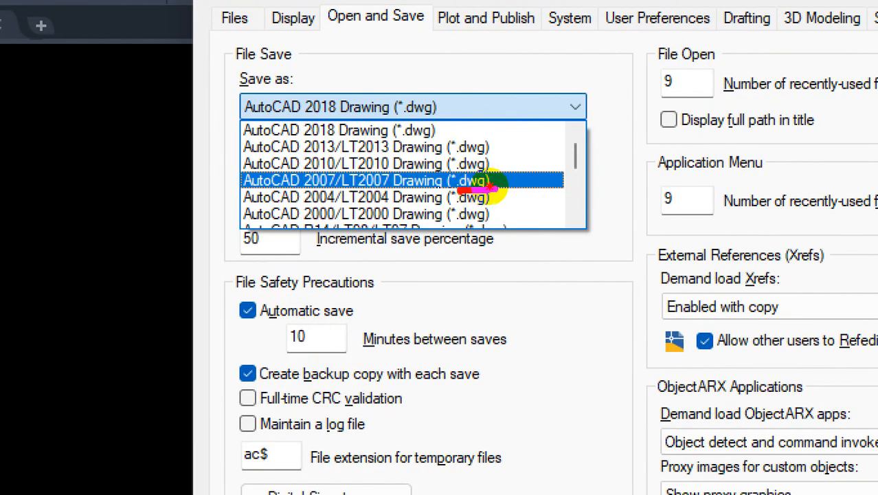
{"action": "mouse_move", "coordinate": [494, 185]}
{"action": "left_mouse_down"}
{"action": "mouse_move", "coordinate": [496, 175]}
{"action": "mouse_move", "coordinate": [433, 177]}
{"action": "left_mouse_up"}
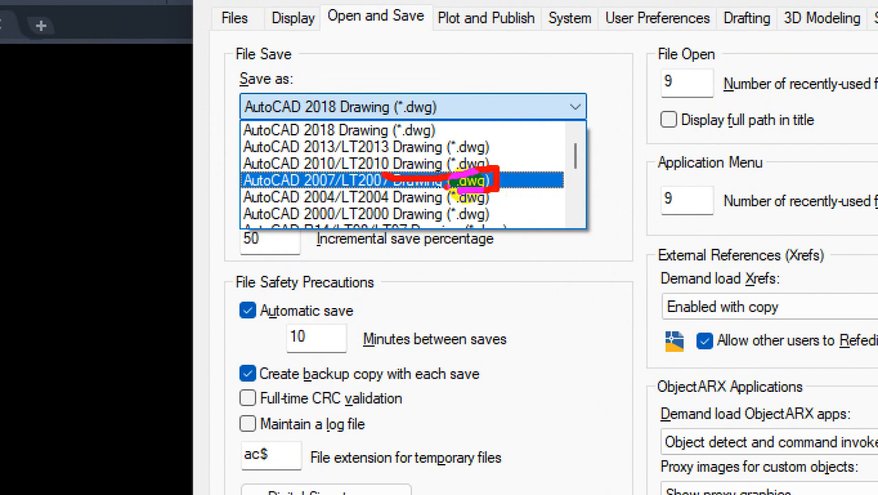
{"action": "key", "text": "Escape"}
{"action": "left_click", "coordinate": [562, 105]}
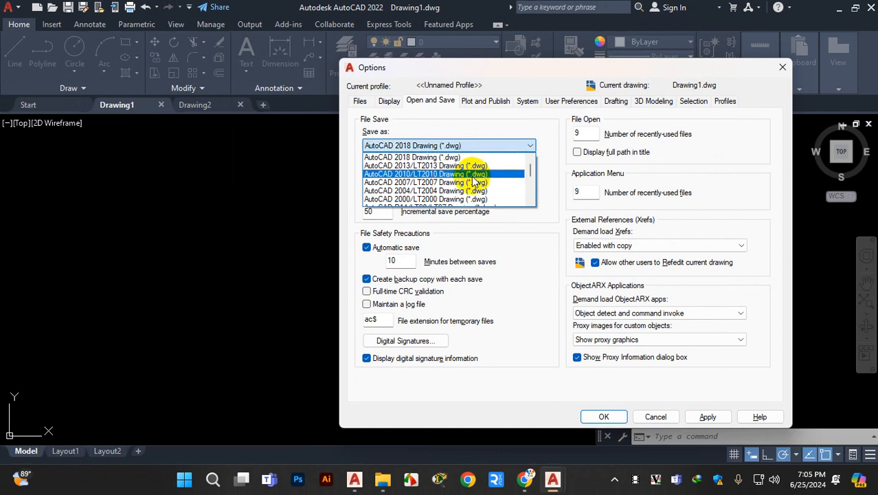
{"action": "left_click", "coordinate": [433, 182]}
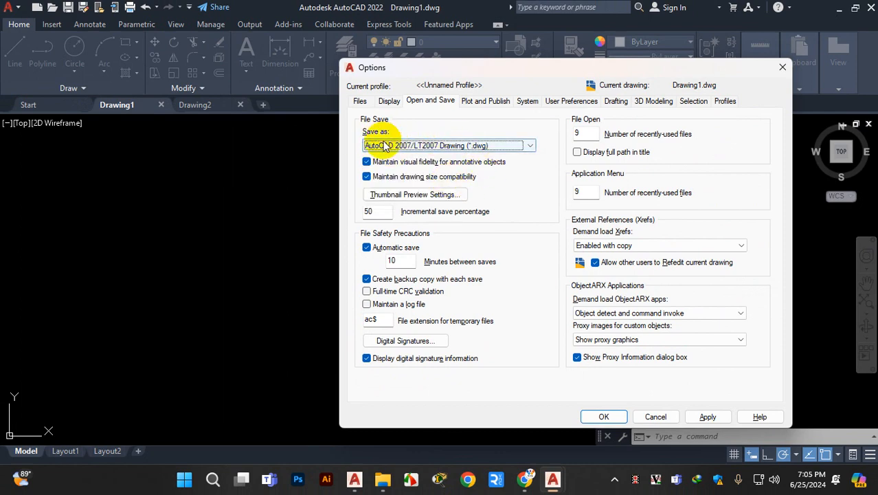
{"action": "left_click", "coordinate": [619, 413]}
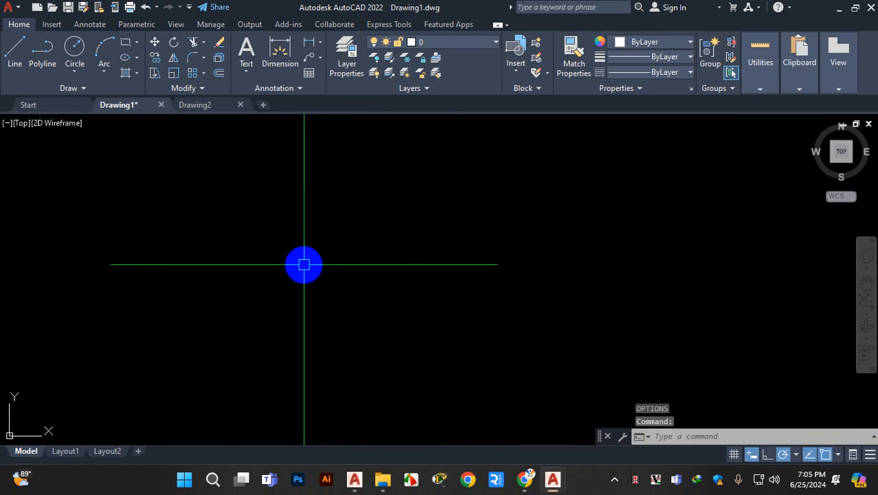
{"action": "key", "text": "ctrl+s"}
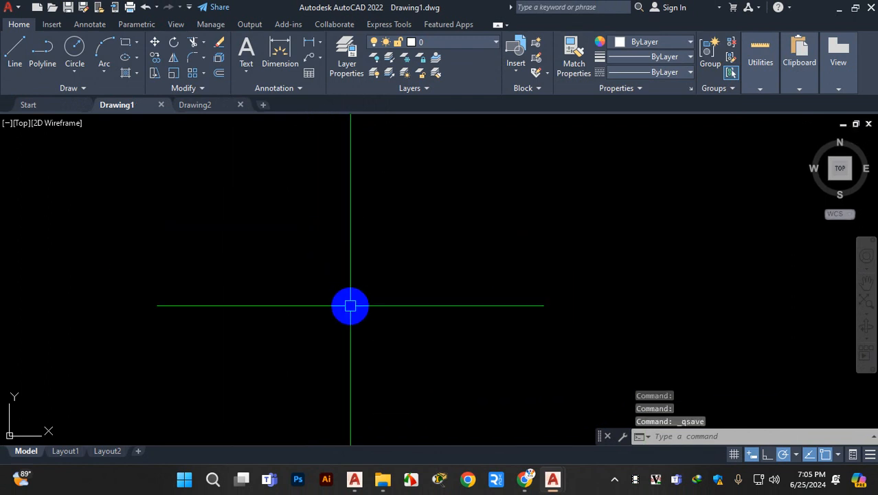
- Check the file type offered when saving Drawing2, and leave the drawing unsaved
{"action": "left_click", "coordinate": [211, 107]}
{"action": "key", "text": "ctrl+s"}
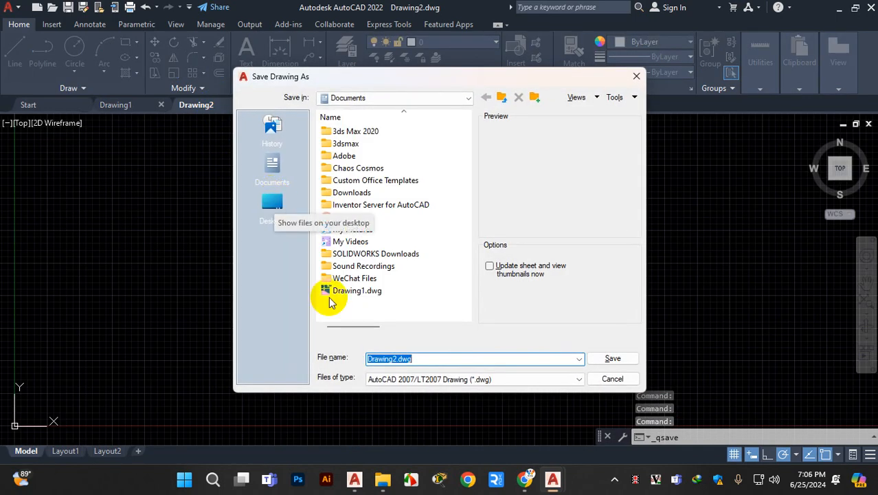
{"action": "key", "text": "ctrl+1"}
{"action": "left_click", "coordinate": [435, 398]}
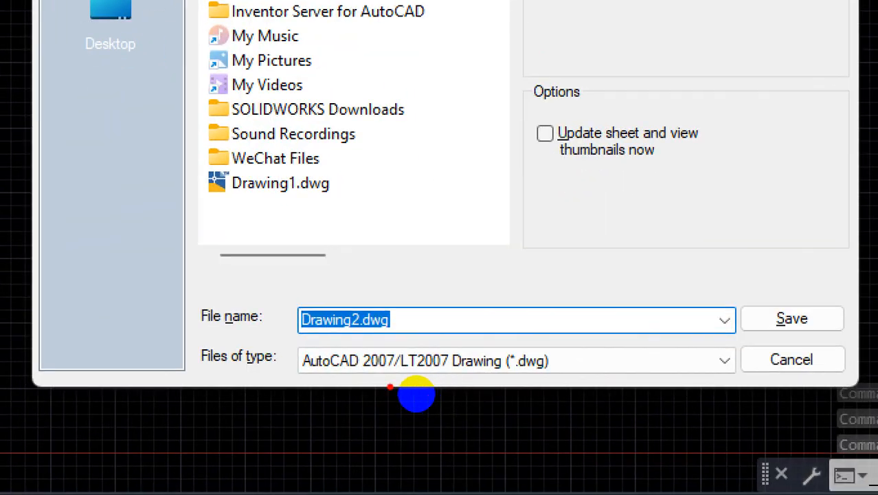
{"action": "mouse_move", "coordinate": [298, 338]}
{"action": "left_mouse_down"}
{"action": "mouse_move", "coordinate": [559, 416]}
{"action": "mouse_move", "coordinate": [605, 346]}
{"action": "left_mouse_up"}
{"action": "mouse_move", "coordinate": [519, 371]}
{"action": "left_mouse_down"}
{"action": "mouse_move", "coordinate": [358, 378]}
{"action": "mouse_move", "coordinate": [479, 410]}
{"action": "left_mouse_up"}
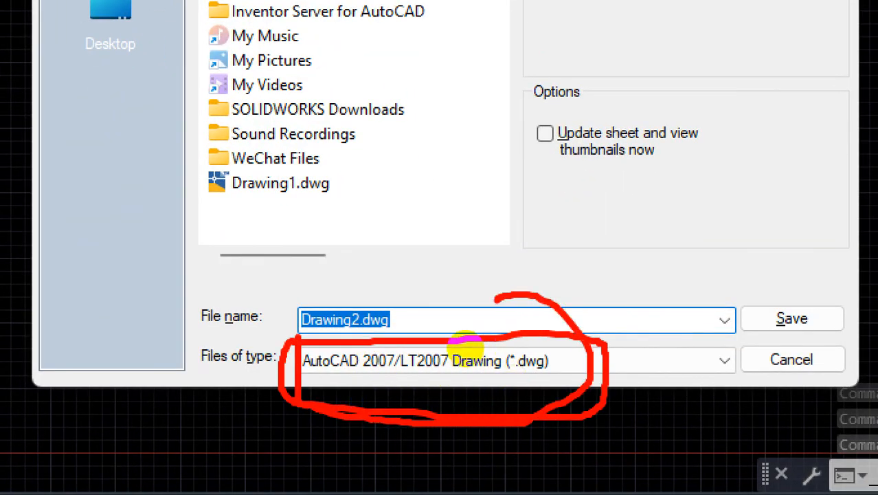
{"action": "key", "text": "Escape"}
{"action": "left_click", "coordinate": [635, 77]}
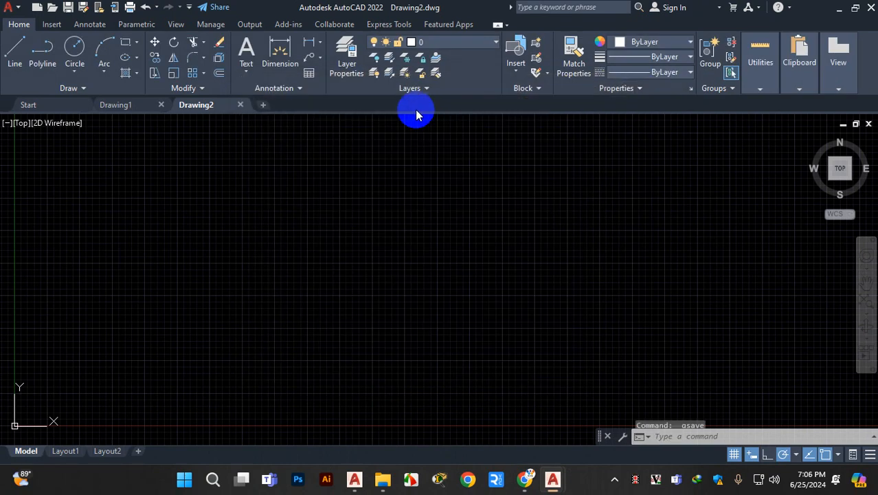
- Create a new drawing, check the file type offered for saving it, and close the save dialog without saving
{"action": "left_click", "coordinate": [263, 107]}
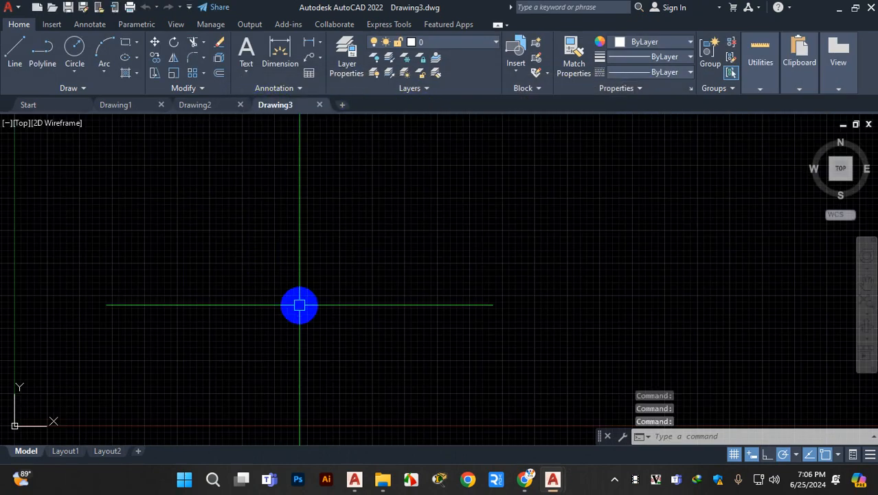
{"action": "key", "text": "ctrl+s"}
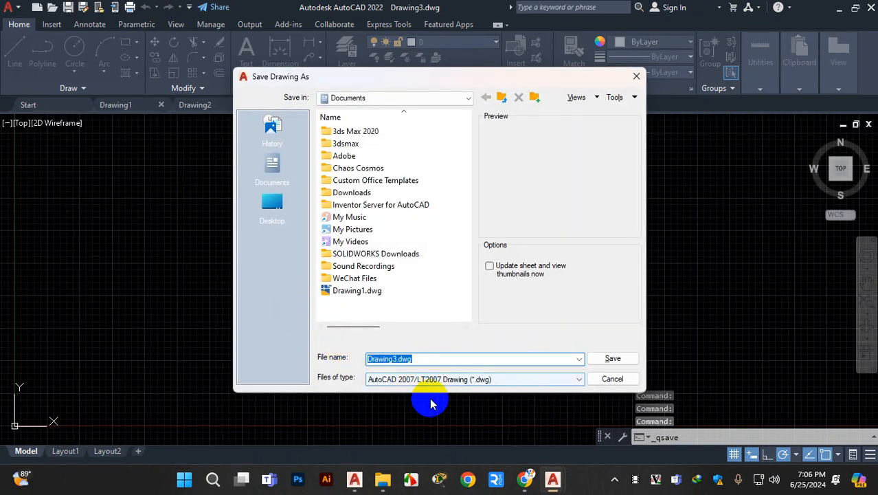
{"action": "key", "text": "ctrl+1"}
{"action": "left_click", "coordinate": [461, 408]}
{"action": "mouse_move", "coordinate": [385, 359]}
{"action": "left_mouse_down"}
{"action": "mouse_move", "coordinate": [376, 365]}
{"action": "mouse_move", "coordinate": [500, 397]}
{"action": "mouse_move", "coordinate": [413, 365]}
{"action": "left_mouse_up"}
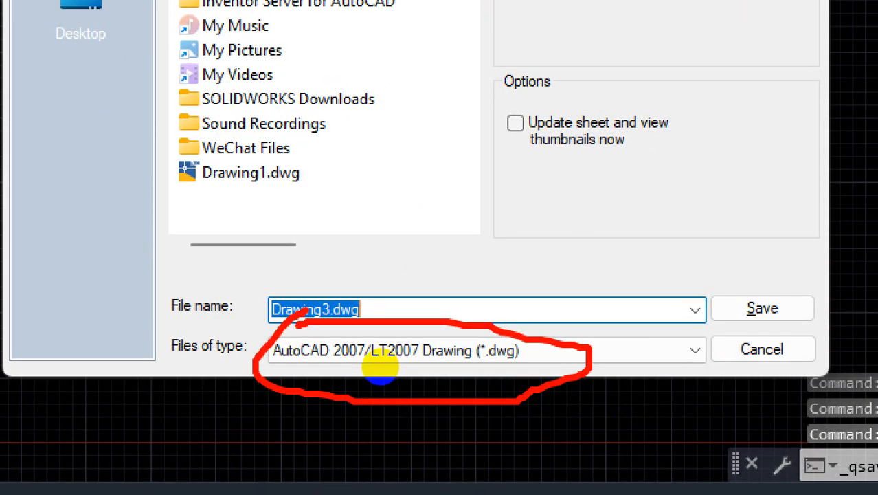
{"action": "key", "text": "Escape"}
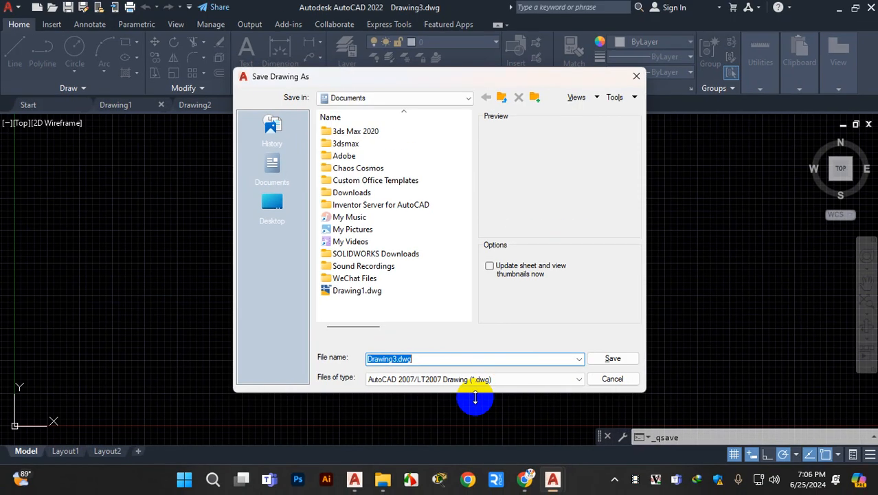
{"action": "left_click", "coordinate": [633, 80]}
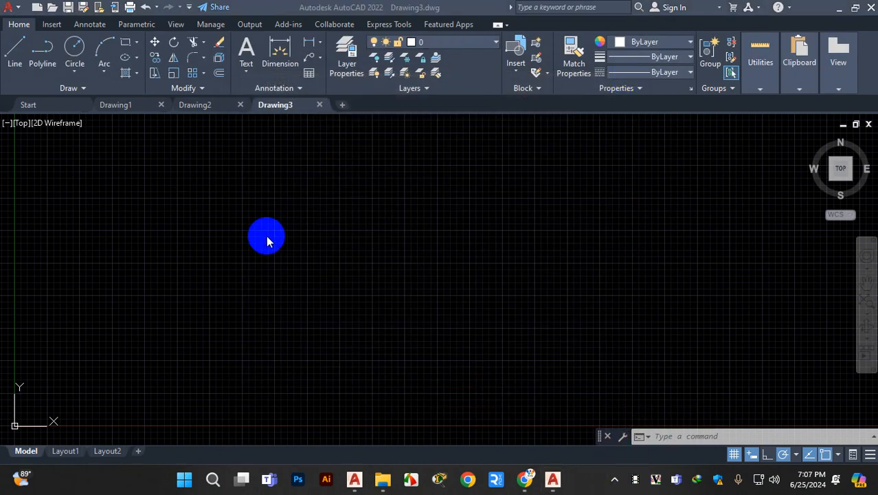
- Create another new drawing and turn off its grid display
{"action": "left_click", "coordinate": [141, 123]}
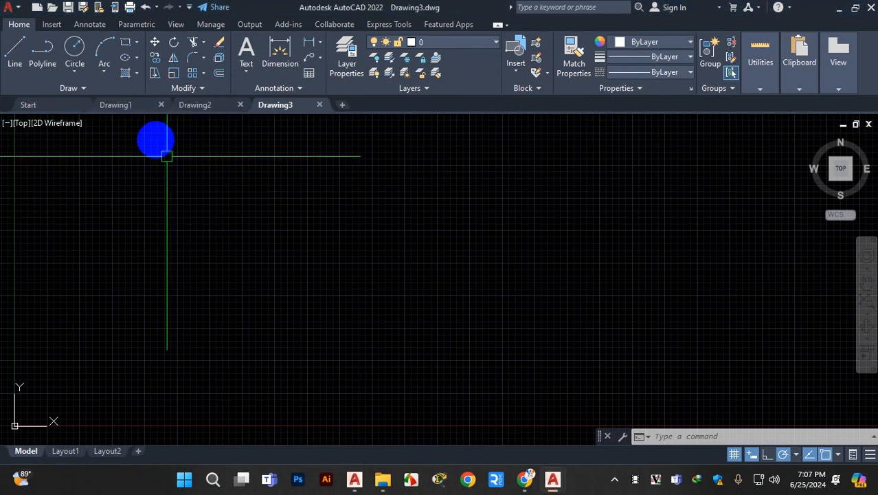
{"action": "left_click", "coordinate": [128, 110]}
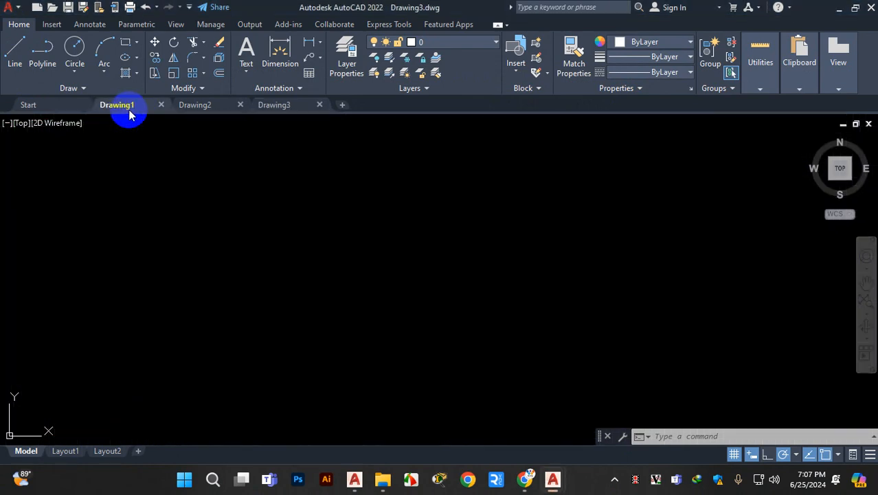
{"action": "left_click", "coordinate": [343, 105]}
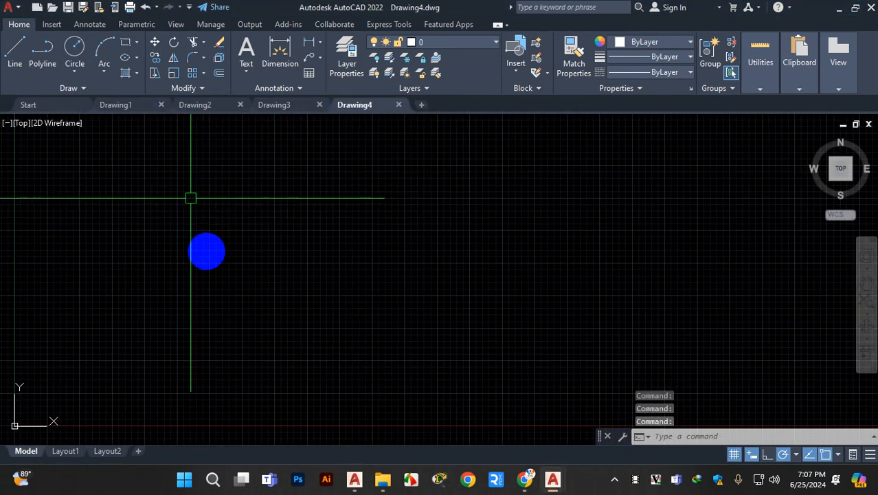
{"action": "left_click", "coordinate": [734, 454]}
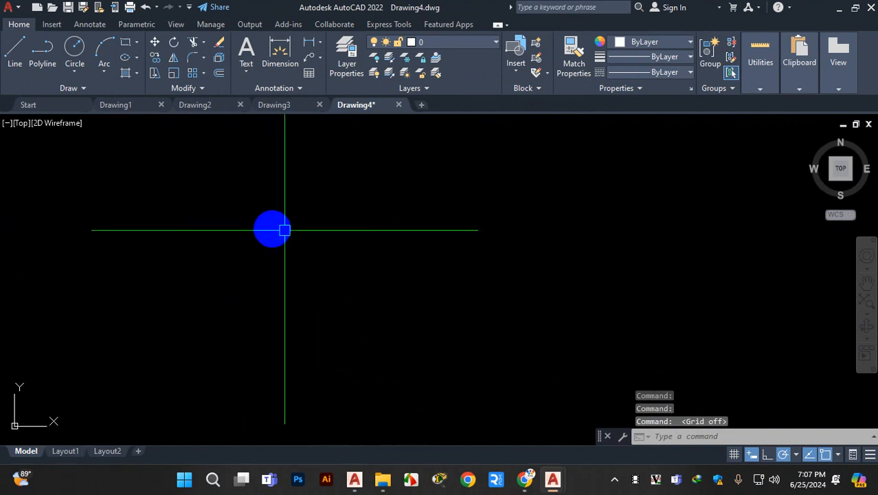
- In Drawing1's Open and Save options, switch automatic save off and back on and try 20 minutes between saves
{"action": "left_click", "coordinate": [127, 105]}
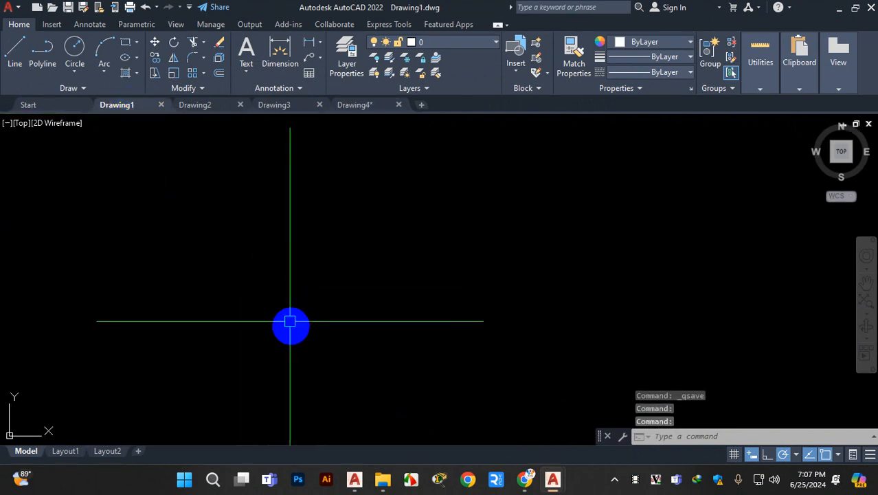
{"action": "type", "text": "op"}
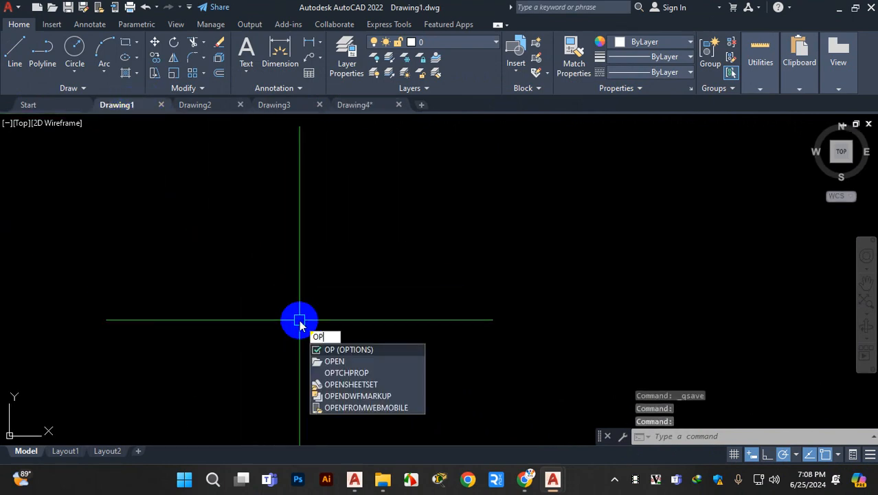
{"action": "key", "text": "Return"}
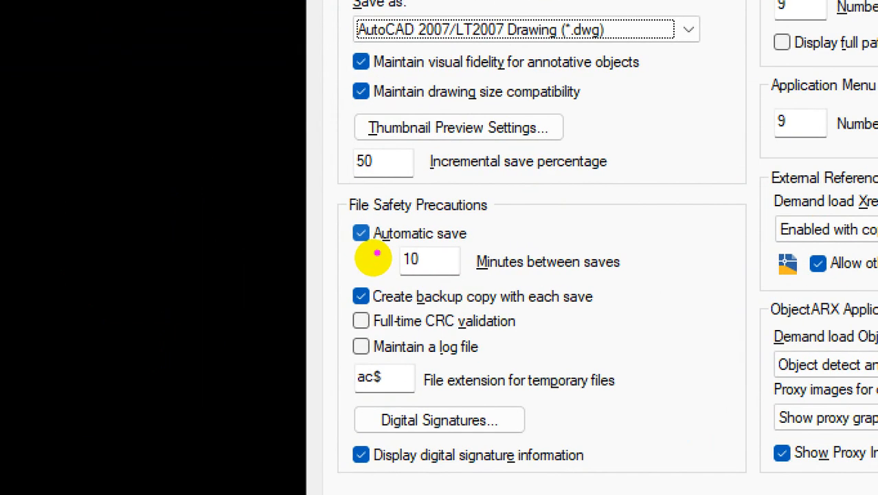
{"action": "mouse_move", "coordinate": [353, 237]}
{"action": "left_mouse_down"}
{"action": "mouse_move", "coordinate": [365, 267]}
{"action": "mouse_move", "coordinate": [500, 261]}
{"action": "mouse_move", "coordinate": [498, 236]}
{"action": "mouse_move", "coordinate": [364, 237]}
{"action": "left_mouse_up"}
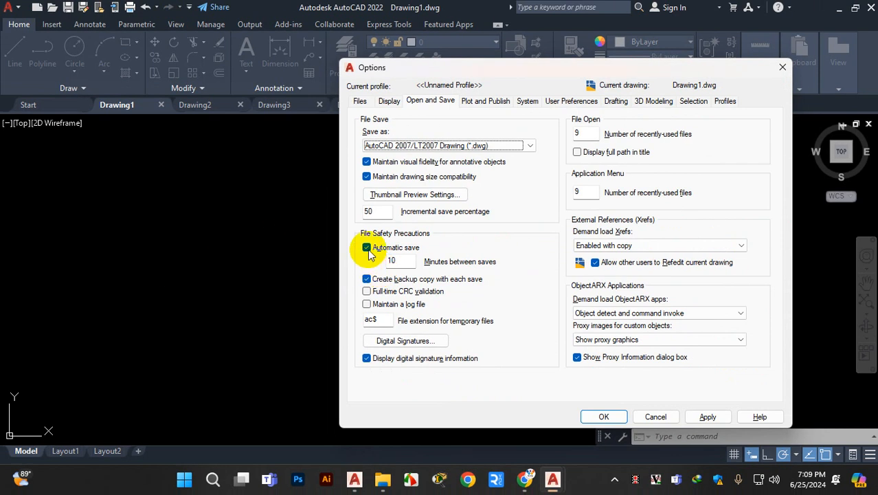
{"action": "left_click", "coordinate": [361, 233]}
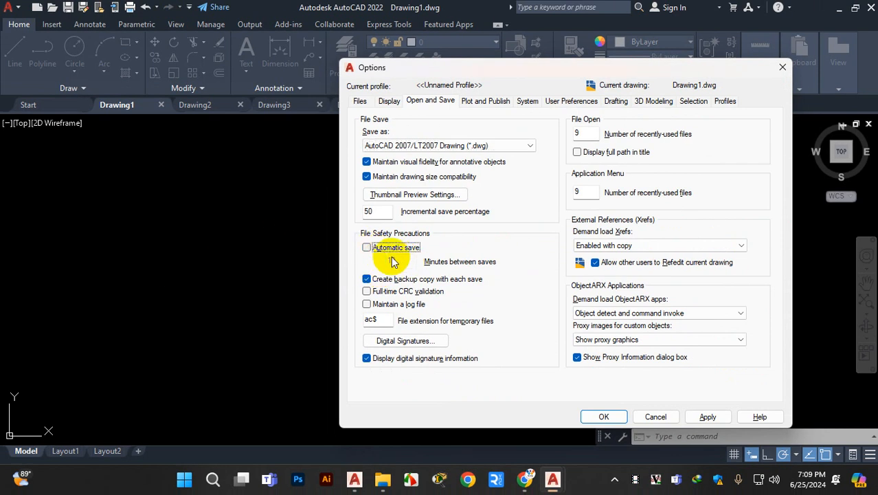
{"action": "left_click", "coordinate": [366, 248]}
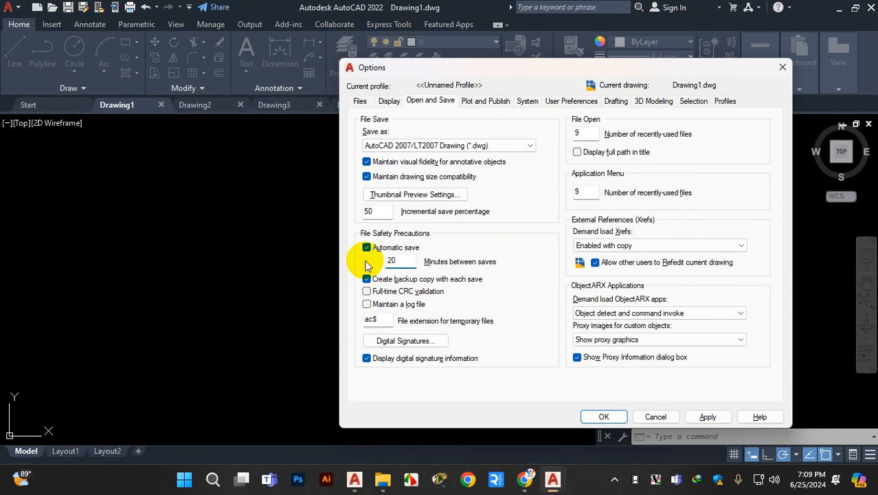
{"action": "left_click", "coordinate": [392, 258]}
{"action": "key", "text": "Return"}
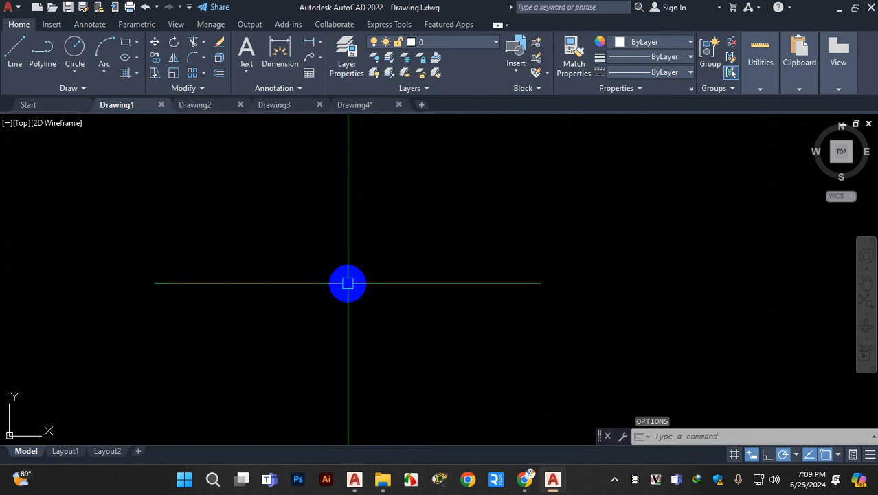
- Reopen Options with the OP command and examine the automatic save and backup copy settings
{"action": "type", "text": "op"}
{"action": "key", "text": "Return"}
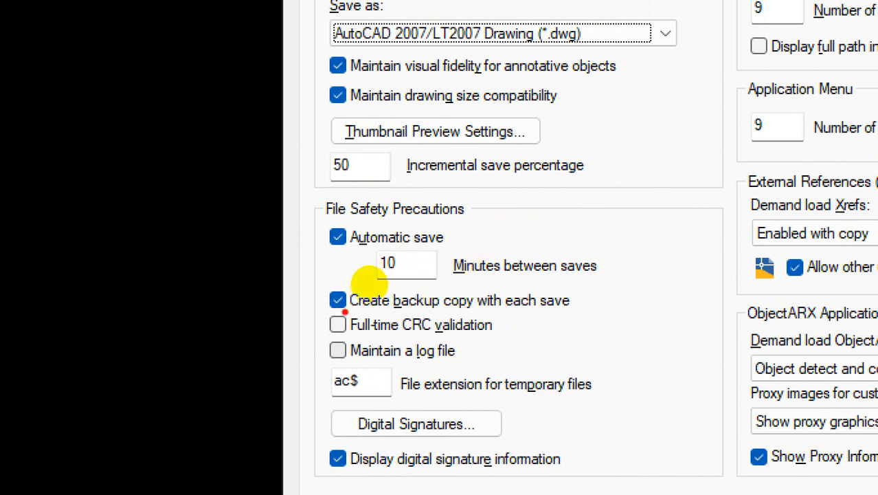
{"action": "mouse_move", "coordinate": [399, 283]}
{"action": "left_mouse_down"}
{"action": "mouse_move", "coordinate": [465, 287]}
{"action": "mouse_move", "coordinate": [490, 264]}
{"action": "mouse_move", "coordinate": [374, 266]}
{"action": "mouse_move", "coordinate": [352, 270]}
{"action": "mouse_move", "coordinate": [357, 283]}
{"action": "left_mouse_up"}
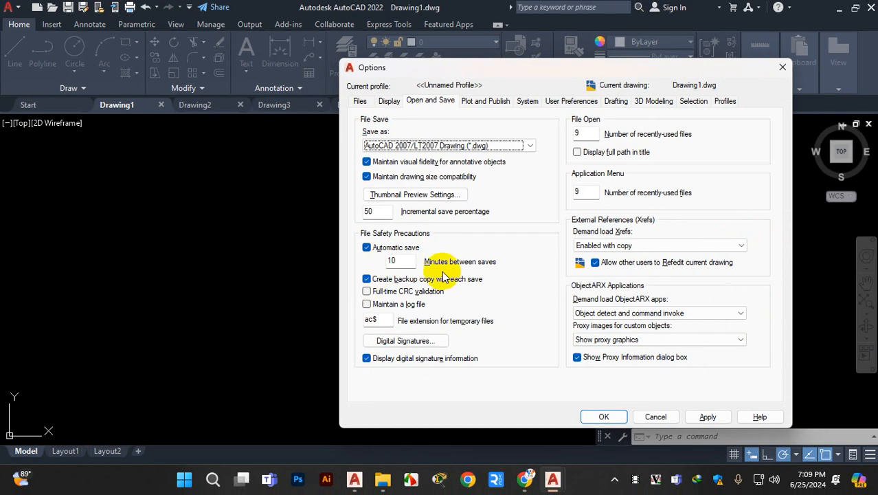
- Look through the Options pages from Plot and Publish to Selection, apply the settings, and close the dialog
{"action": "left_click", "coordinate": [487, 101]}
{"action": "left_click", "coordinate": [527, 101]}
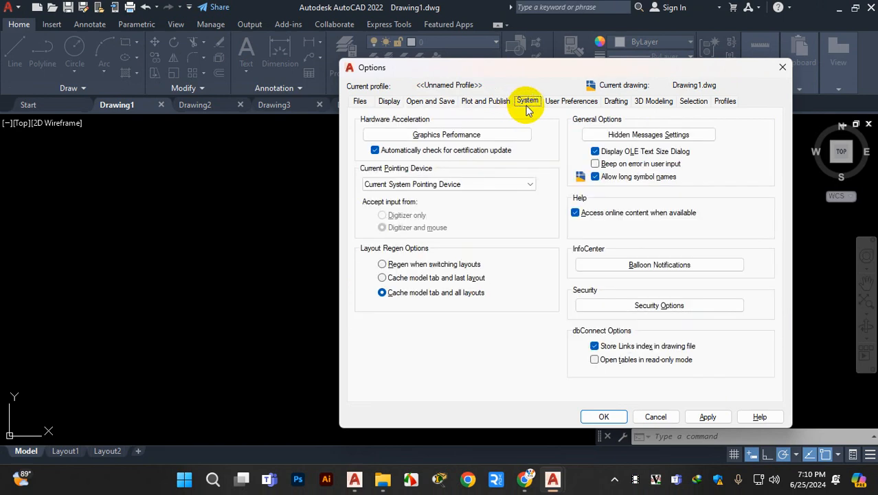
{"action": "left_click", "coordinate": [571, 101]}
{"action": "left_click", "coordinate": [616, 102]}
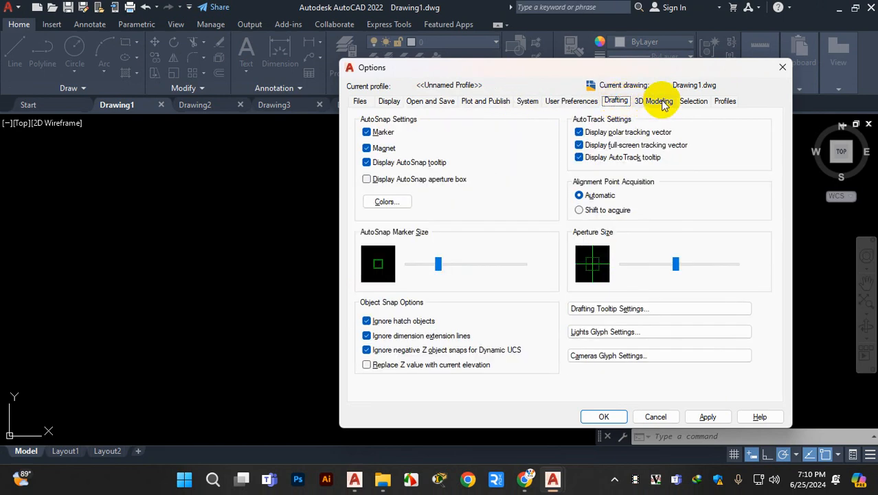
{"action": "left_click", "coordinate": [653, 103]}
{"action": "left_click", "coordinate": [695, 102]}
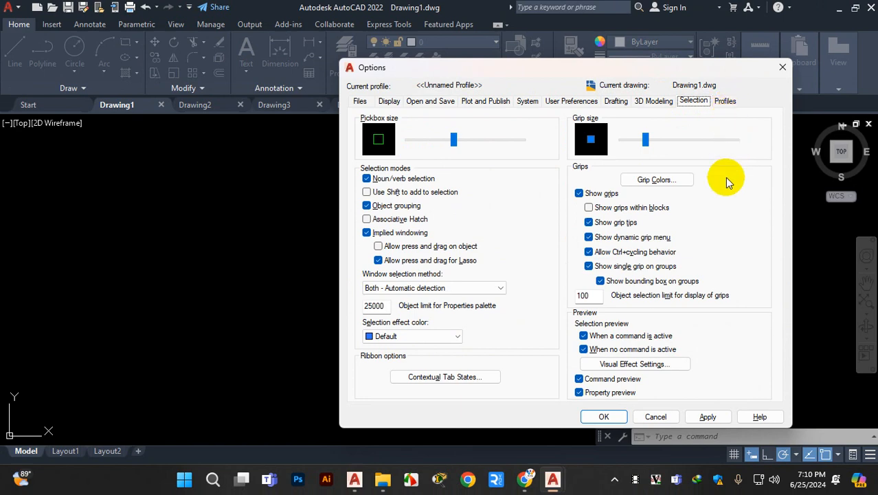
{"action": "left_click", "coordinate": [705, 416]}
{"action": "left_click", "coordinate": [633, 417]}
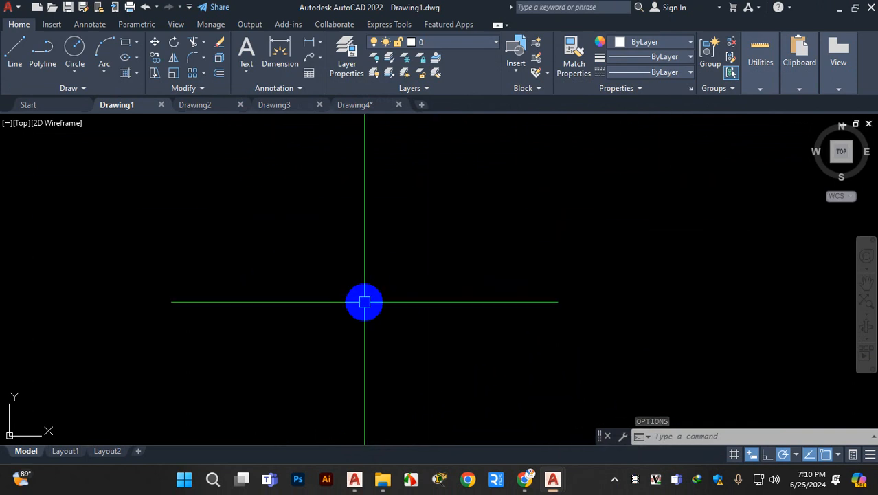
{"action": "left_click", "coordinate": [635, 479]}
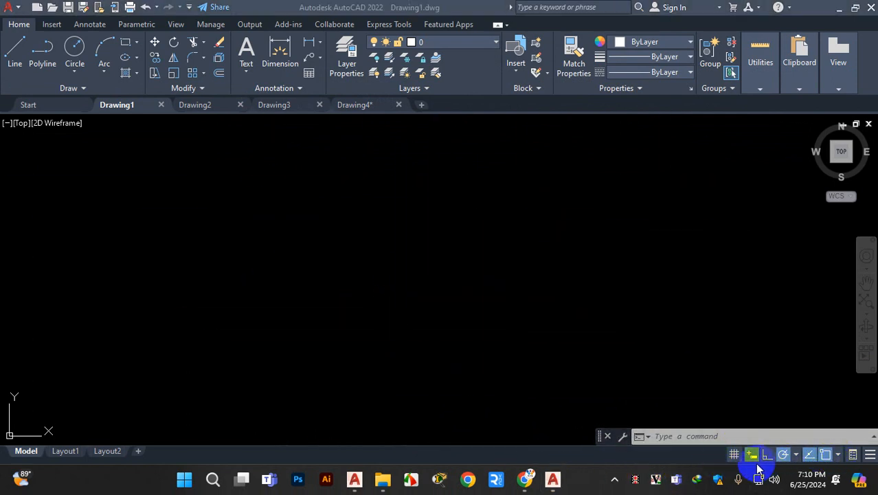
- Remove the Grid toggle from the status bar through its customization list
{"action": "left_click", "coordinate": [870, 456]}
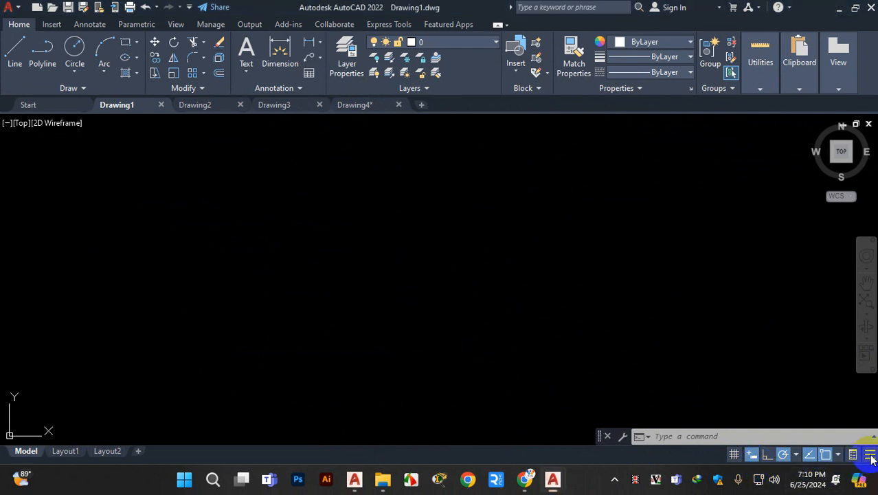
{"action": "left_click", "coordinate": [870, 457]}
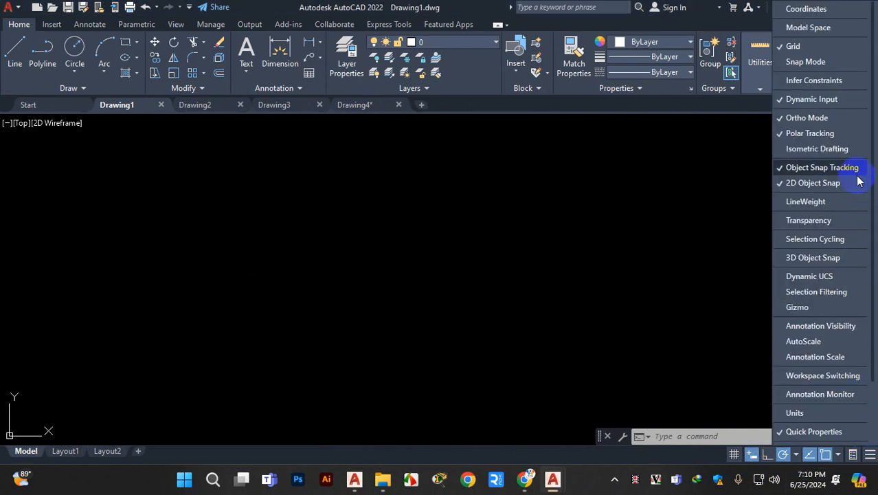
{"action": "left_click", "coordinate": [796, 48]}
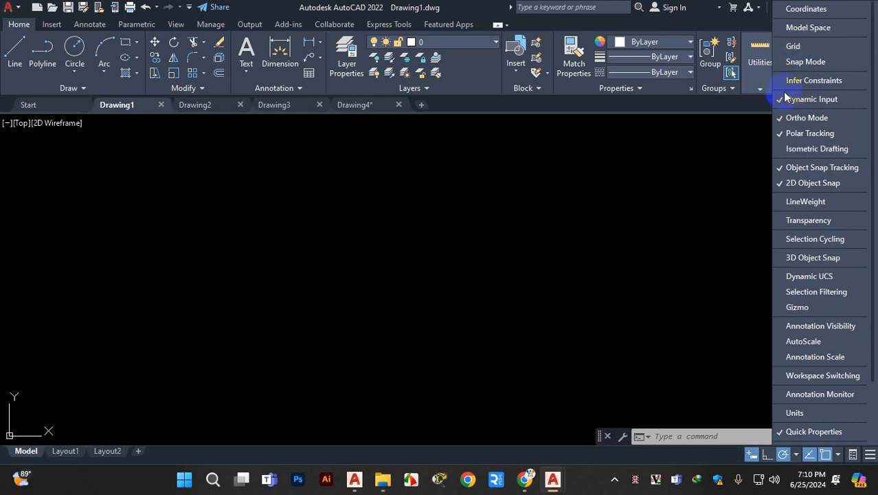
{"action": "left_click", "coordinate": [740, 459]}
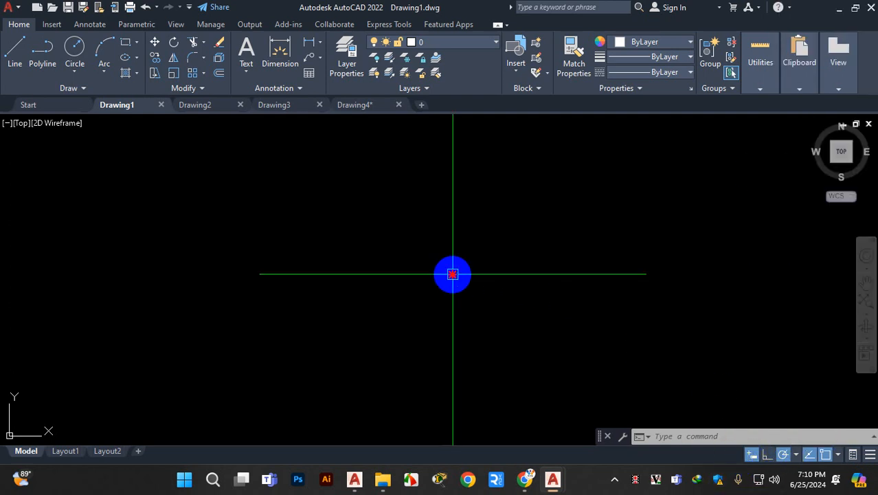
- Restore the Grid toggle to the status bar and switch the grid display on and off
{"action": "left_click", "coordinate": [870, 457]}
{"action": "left_click", "coordinate": [794, 46]}
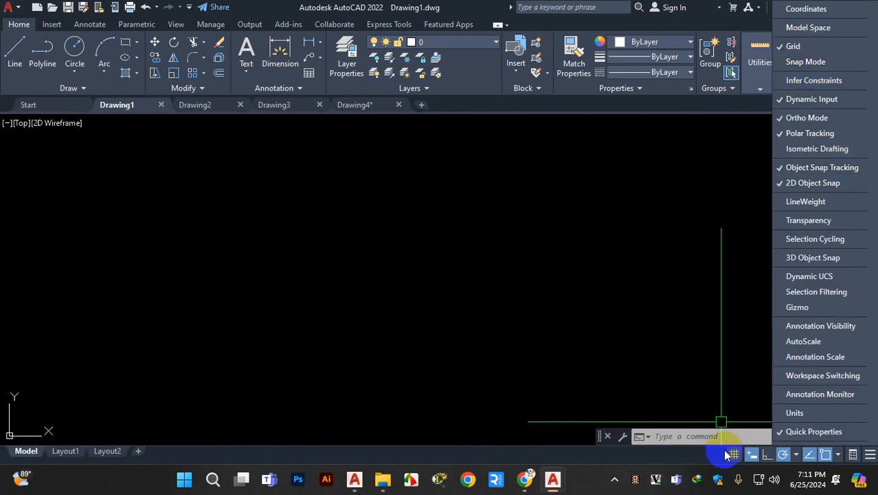
{"action": "left_click", "coordinate": [751, 456]}
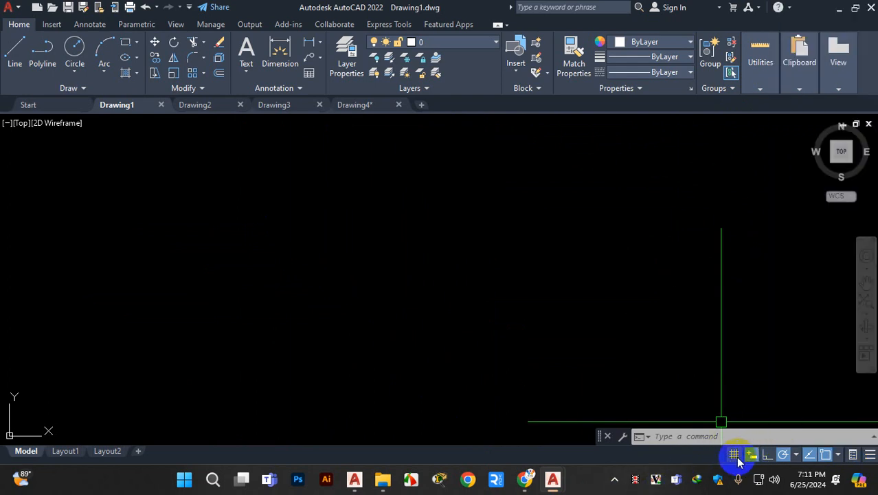
{"action": "left_click", "coordinate": [733, 455]}
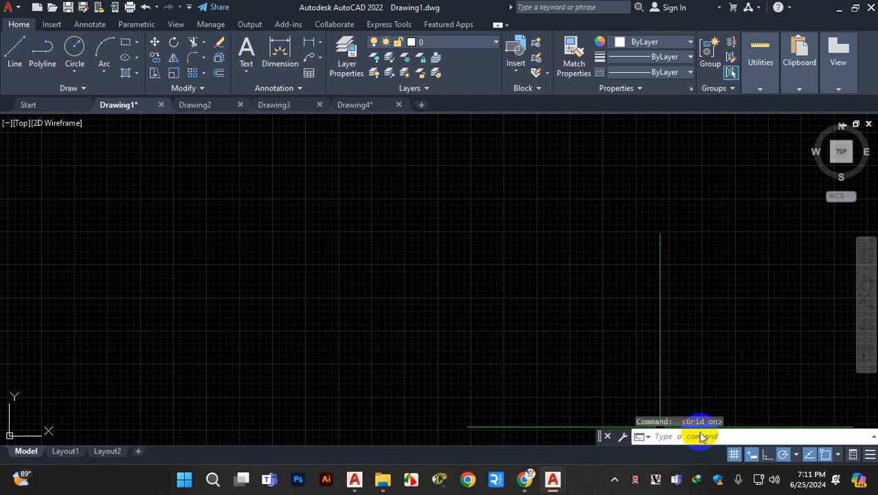
{"action": "left_click", "coordinate": [733, 455]}
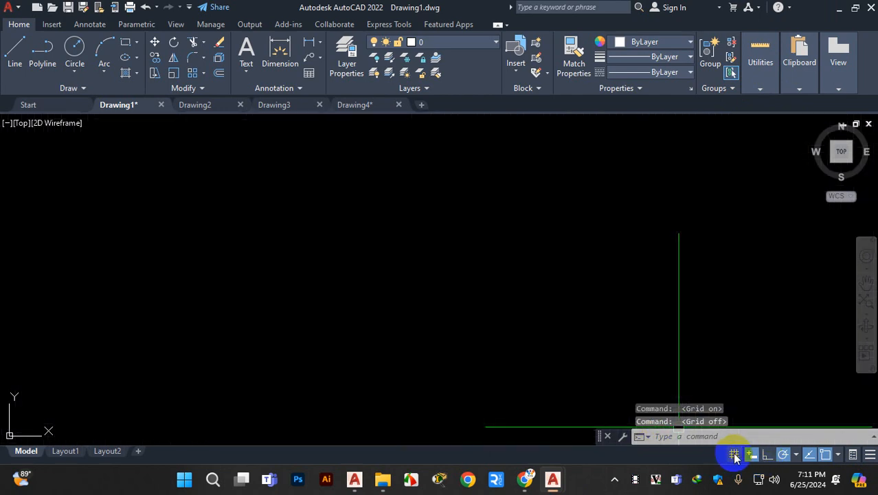
- Hide the Grid toggle from the status bar again and close the customization list
{"action": "left_click", "coordinate": [870, 455]}
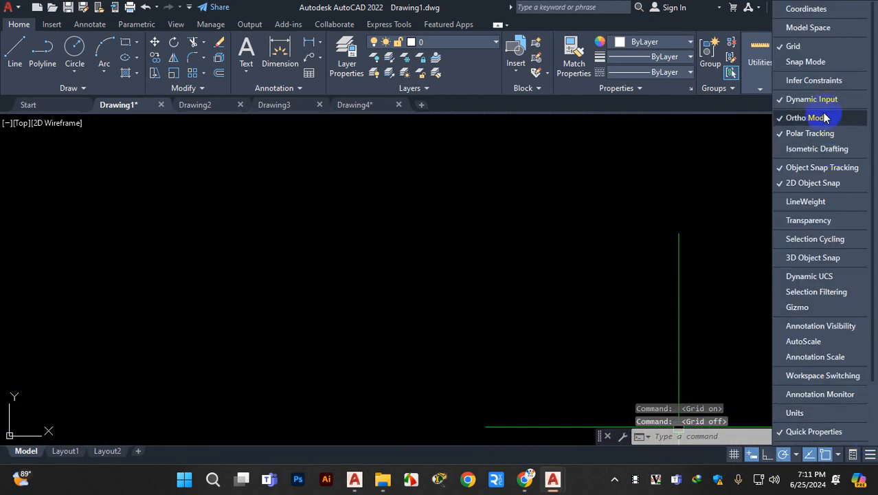
{"action": "left_click", "coordinate": [804, 45]}
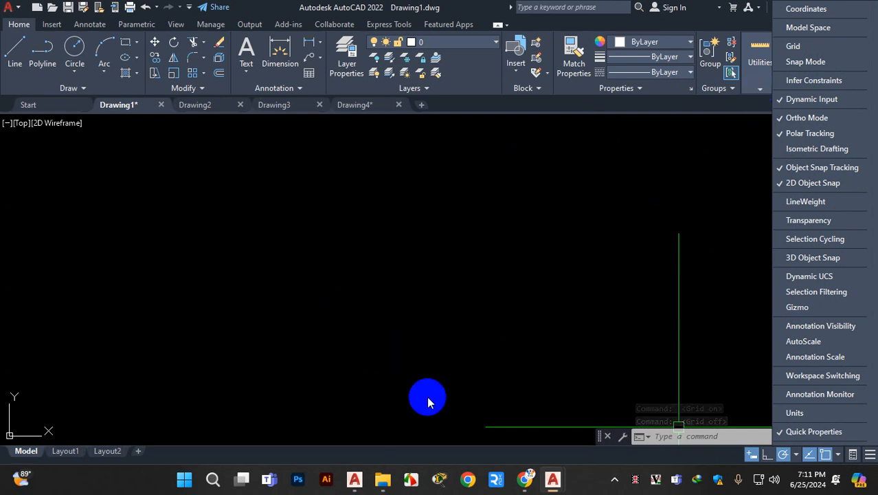
{"action": "key", "text": "Escape"}
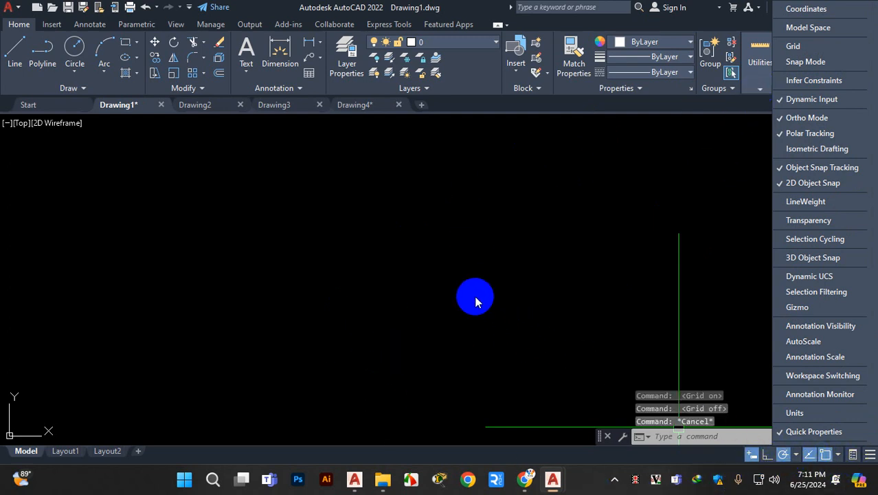
{"action": "key", "text": "Escape"}
{"action": "left_click", "coordinate": [388, 255]}
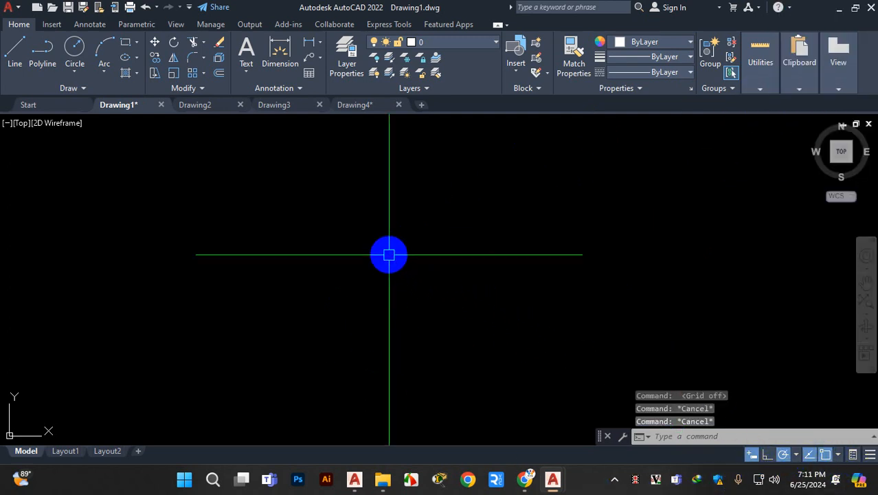
- Add Grid back to the status bar and test it by turning the grid on and off
{"action": "left_click", "coordinate": [636, 479]}
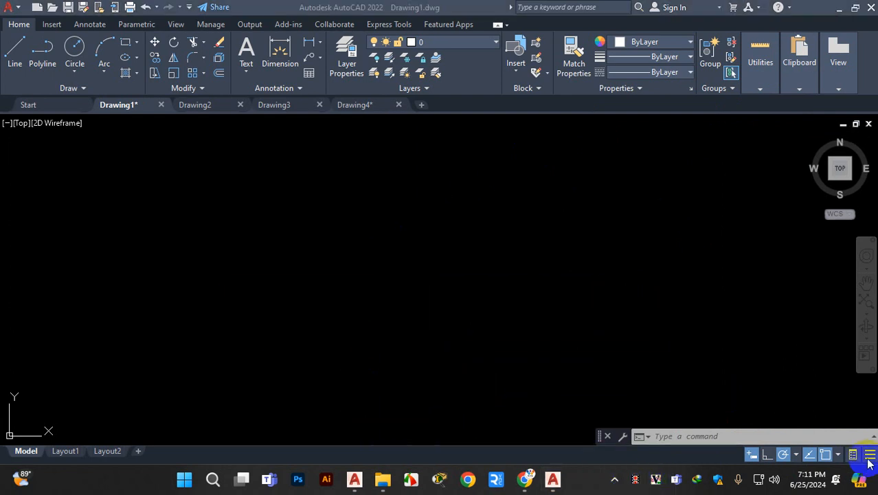
{"action": "left_click", "coordinate": [870, 456]}
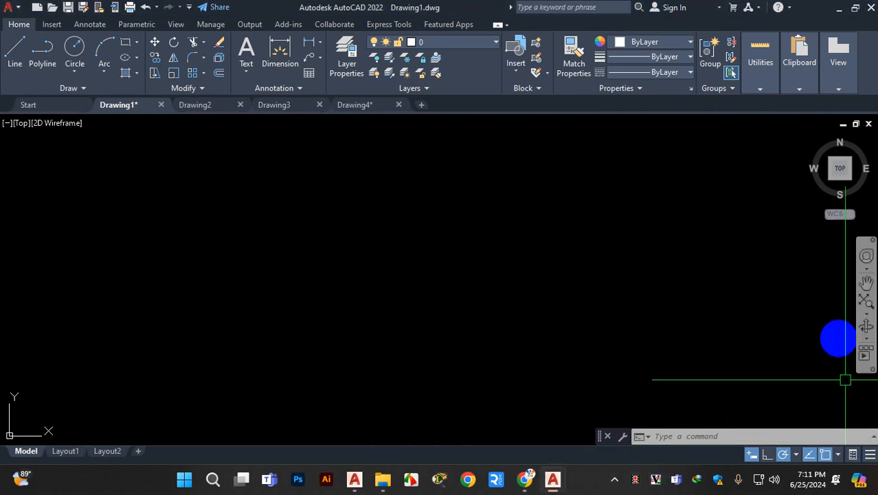
{"action": "left_click", "coordinate": [870, 456]}
{"action": "left_click", "coordinate": [797, 46]}
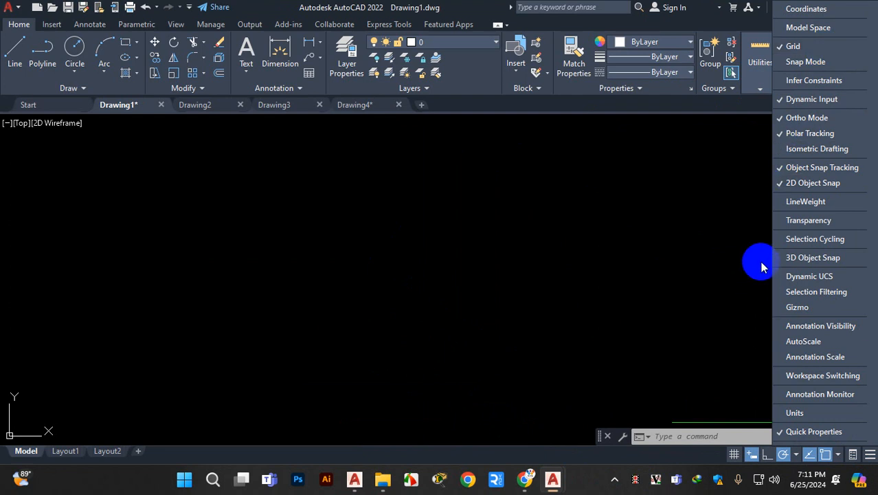
{"action": "left_click", "coordinate": [734, 455]}
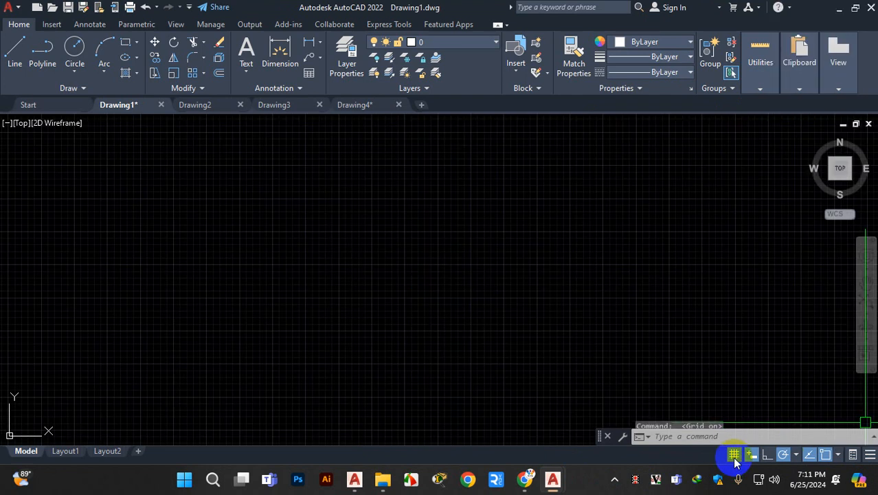
{"action": "left_click", "coordinate": [736, 460]}
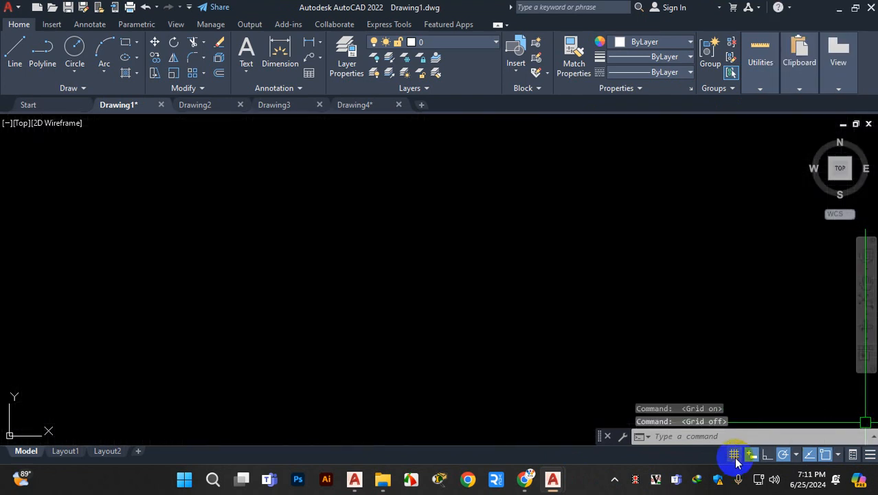
- Uncheck Grid in the status bar customization so its toggle is hidden, and close the list
{"action": "left_click", "coordinate": [869, 455]}
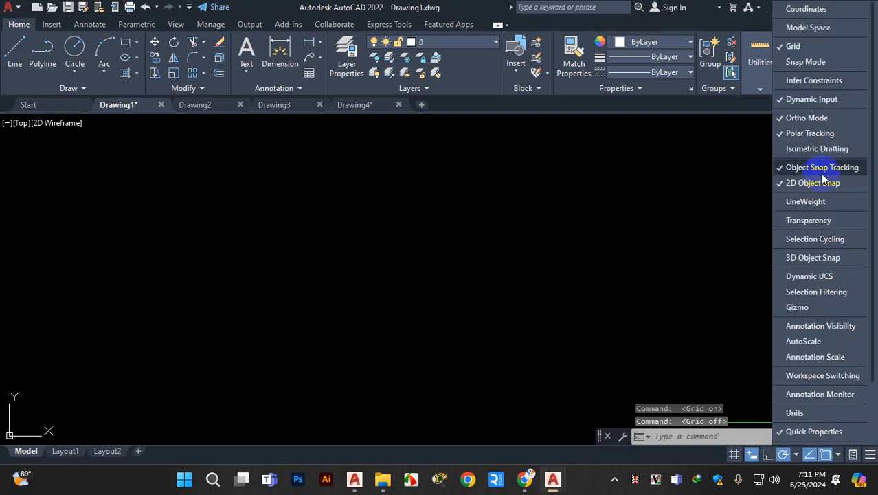
{"action": "left_click", "coordinate": [822, 48]}
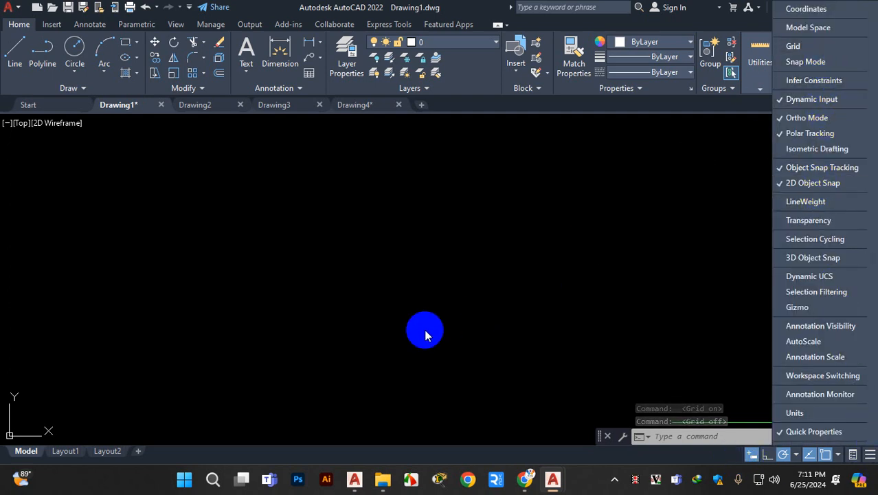
{"action": "left_click", "coordinate": [426, 331]}
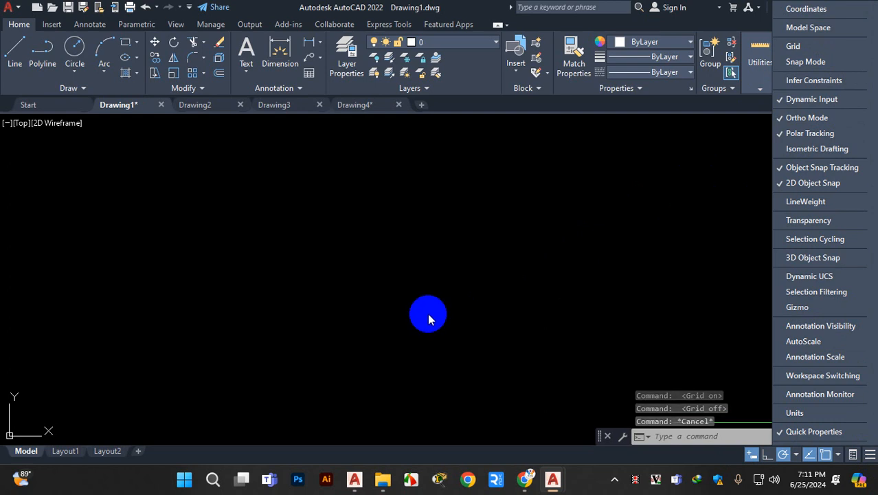
{"action": "left_click", "coordinate": [434, 291]}
{"action": "key", "text": "Escape"}
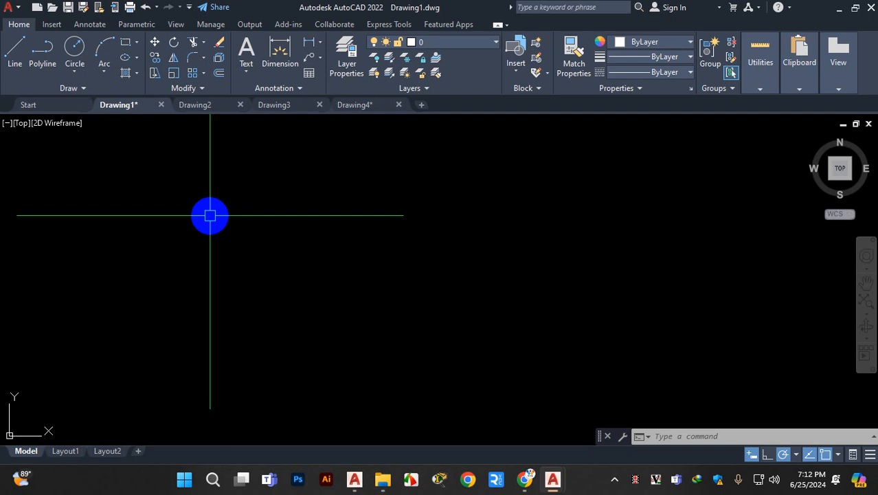
- Try entering the UN command with dynamic input on and off, cancel it, and turn dynamic input back on
{"action": "type", "text": "UN"}
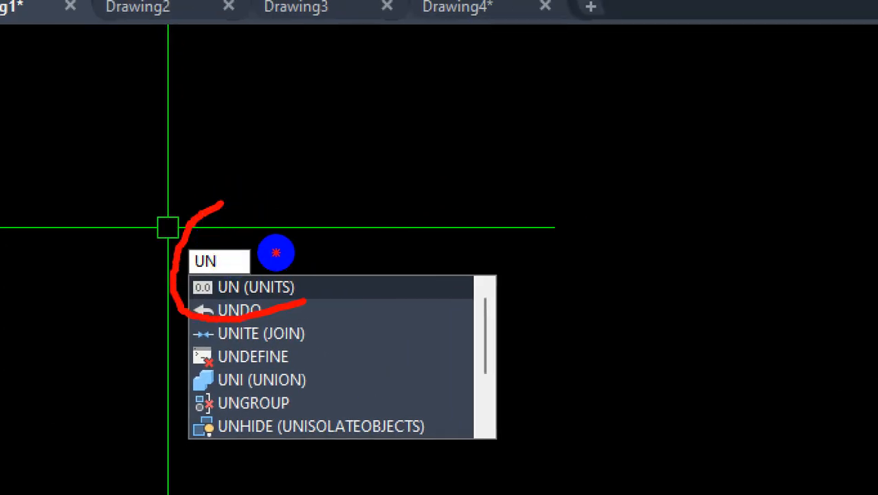
{"action": "left_click_drag", "start_coordinate": [276, 253], "coordinate": [231, 219]}
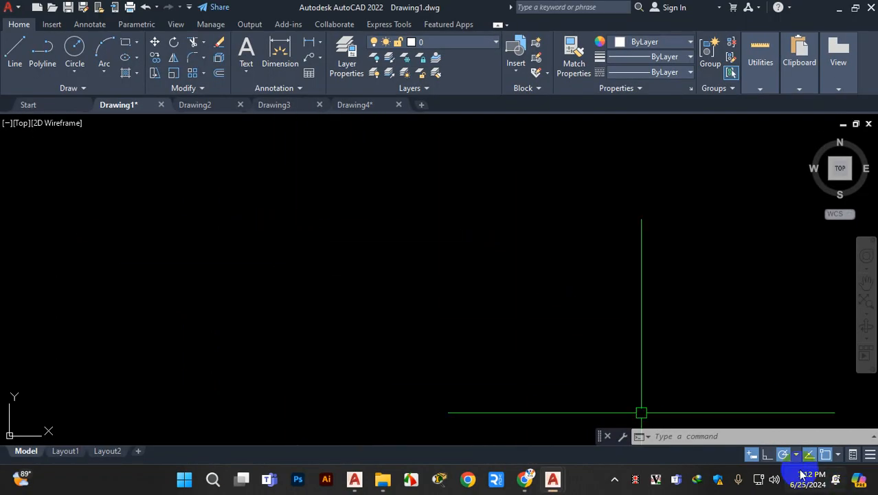
{"action": "left_click", "coordinate": [751, 456]}
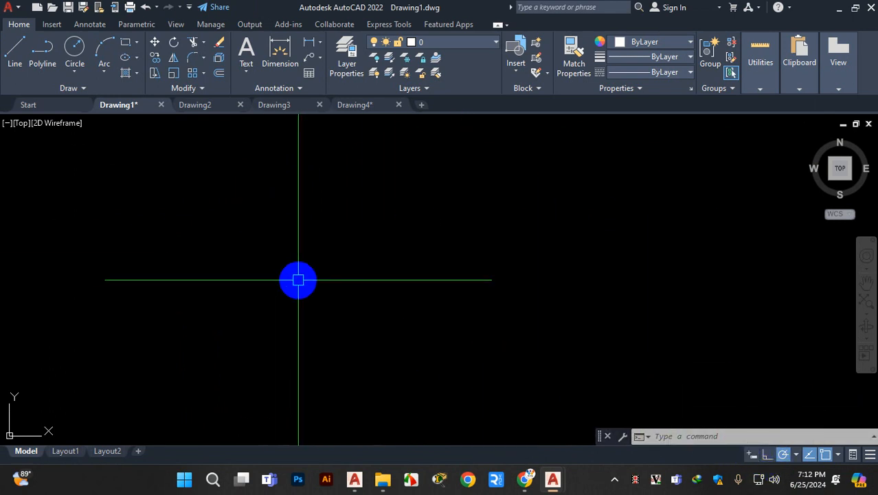
{"action": "type", "text": "n"}
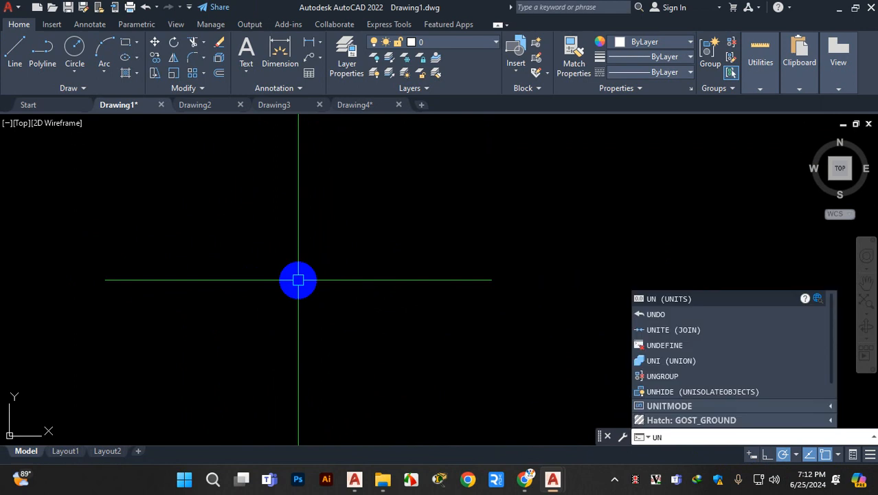
{"action": "right_click", "coordinate": [304, 221]}
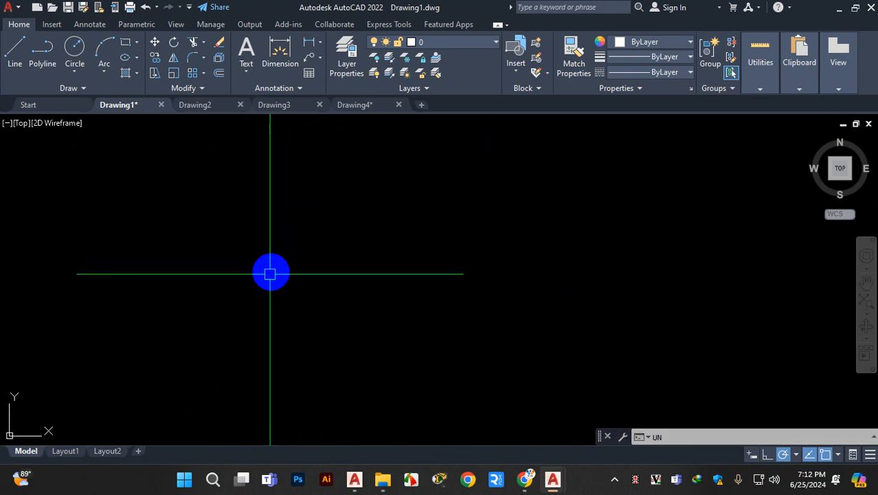
{"action": "right_click", "coordinate": [284, 238]}
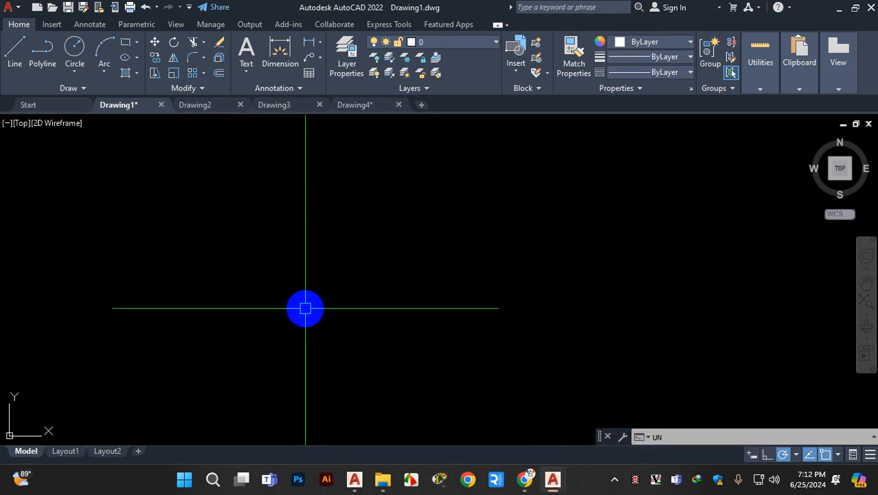
{"action": "key", "text": "Escape"}
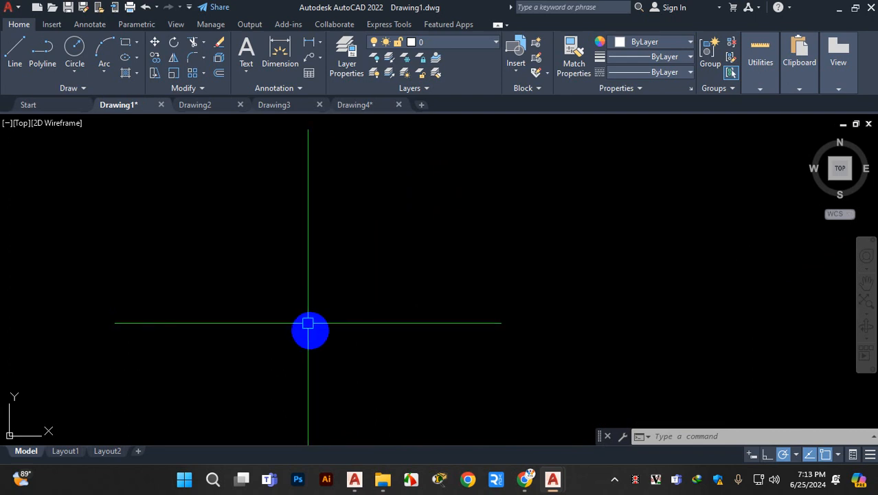
{"action": "left_click", "coordinate": [752, 456]}
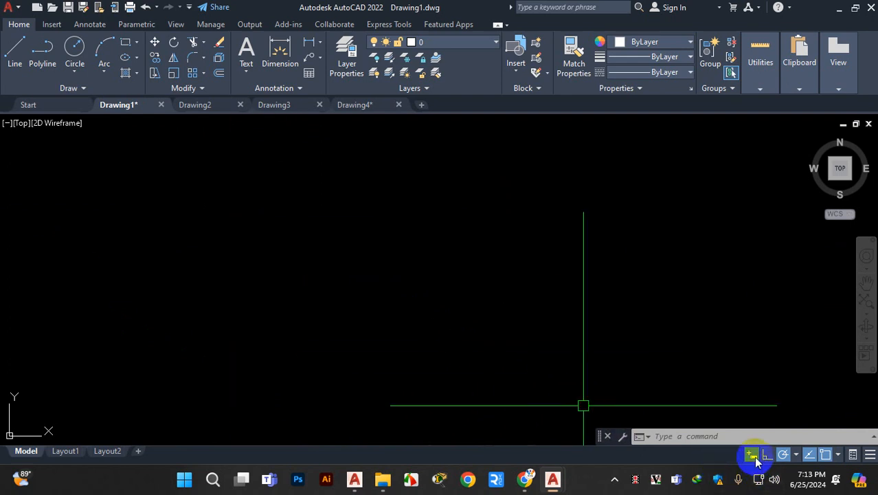
{"action": "key", "text": "Escape"}
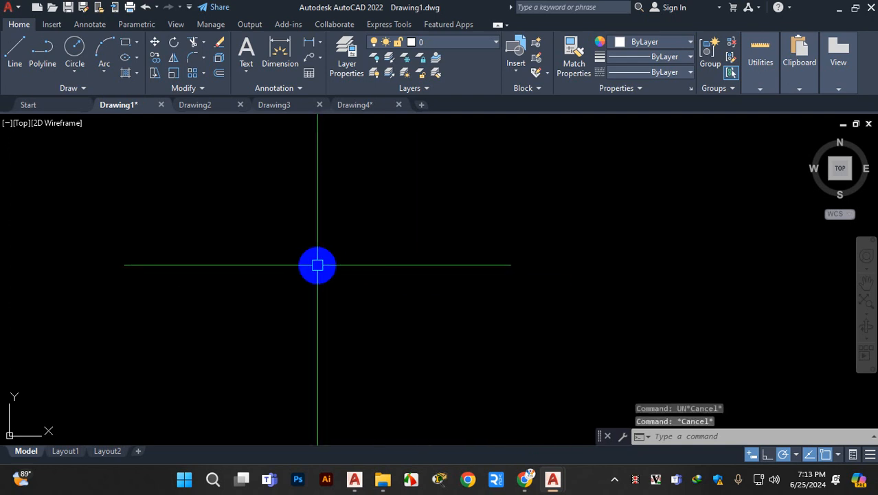
- Open the Drawing Units settings with the UN command and review the available length types
{"action": "type", "text": "UN"}
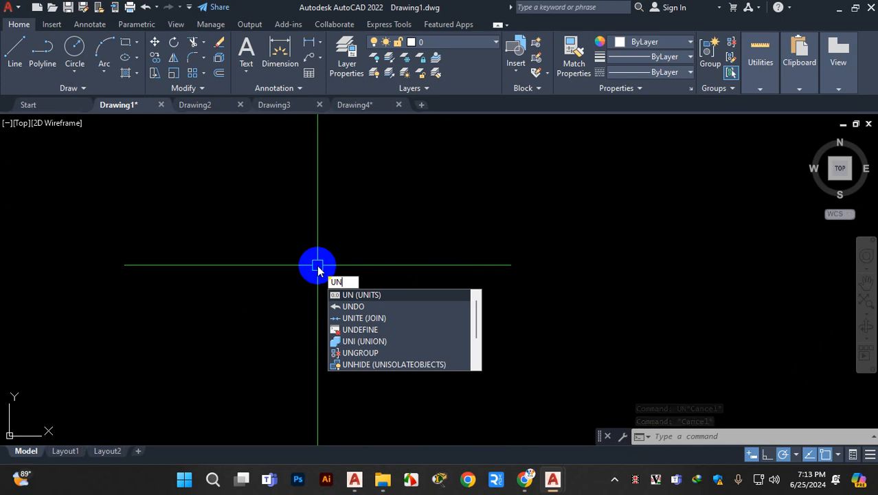
{"action": "key", "text": "Return"}
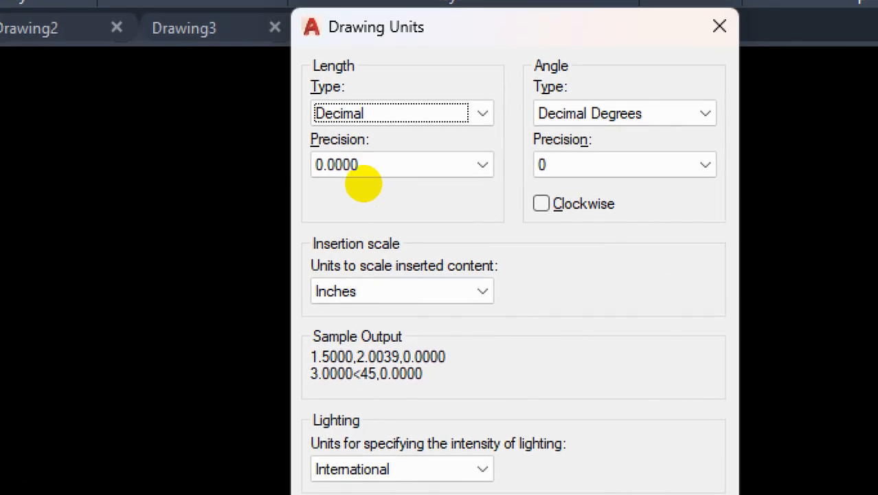
{"action": "mouse_move", "coordinate": [329, 74]}
{"action": "left_mouse_down"}
{"action": "mouse_move", "coordinate": [454, 24]}
{"action": "mouse_move", "coordinate": [317, 26]}
{"action": "mouse_move", "coordinate": [320, 73]}
{"action": "left_mouse_up"}
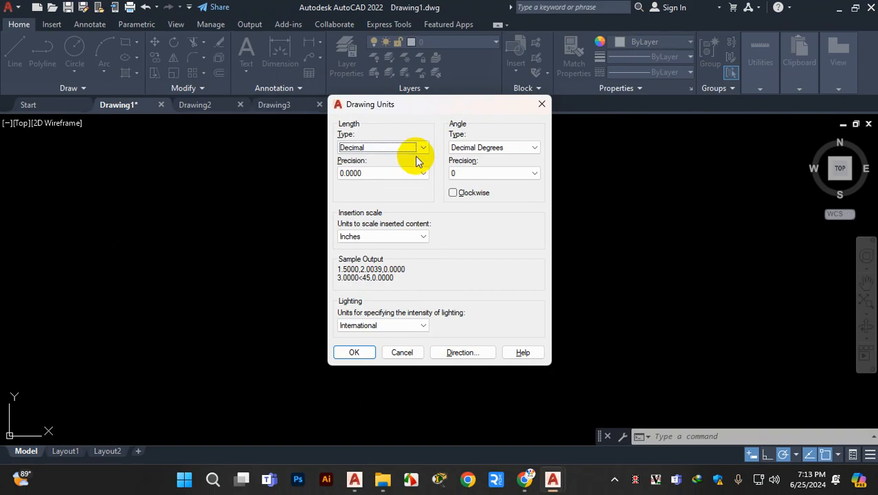
{"action": "left_click", "coordinate": [484, 135]}
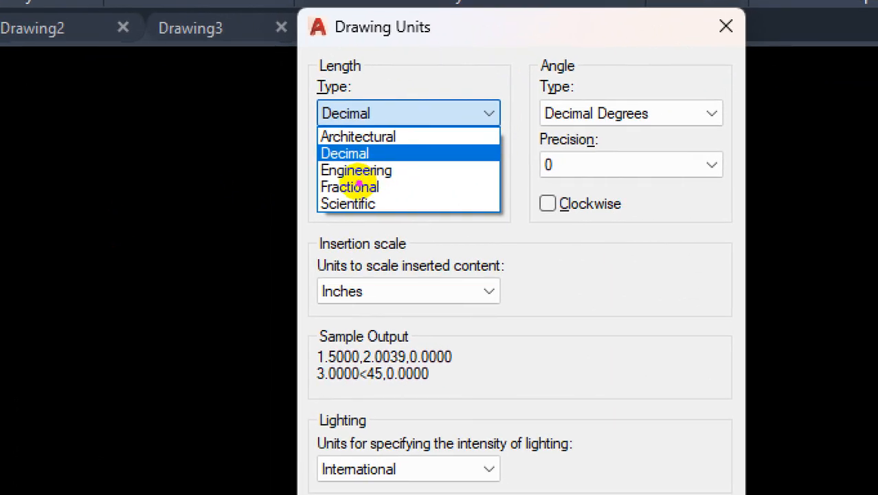
{"action": "mouse_move", "coordinate": [408, 135]}
{"action": "left_mouse_down"}
{"action": "mouse_move", "coordinate": [403, 193]}
{"action": "mouse_move", "coordinate": [330, 200]}
{"action": "mouse_move", "coordinate": [332, 153]}
{"action": "mouse_move", "coordinate": [389, 149]}
{"action": "left_mouse_up"}
{"action": "left_click", "coordinate": [344, 155]}
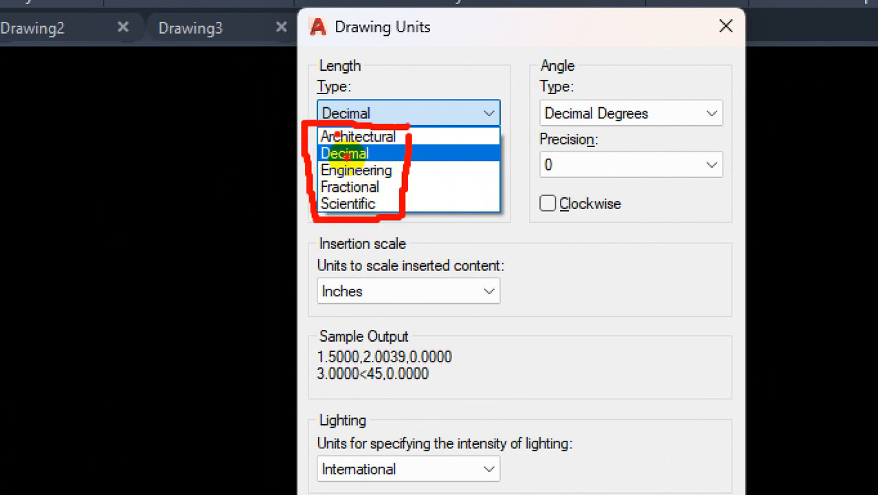
{"action": "mouse_move", "coordinate": [341, 132]}
{"action": "left_mouse_down"}
{"action": "mouse_move", "coordinate": [320, 160]}
{"action": "mouse_move", "coordinate": [345, 180]}
{"action": "left_mouse_up"}
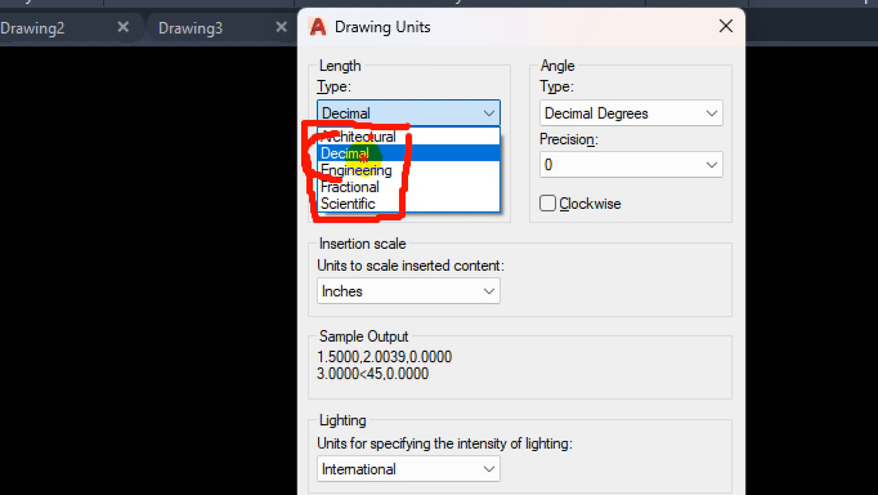
{"action": "left_click_drag", "start_coordinate": [374, 139], "coordinate": [404, 124]}
{"action": "left_click_drag", "start_coordinate": [363, 169], "coordinate": [397, 167]}
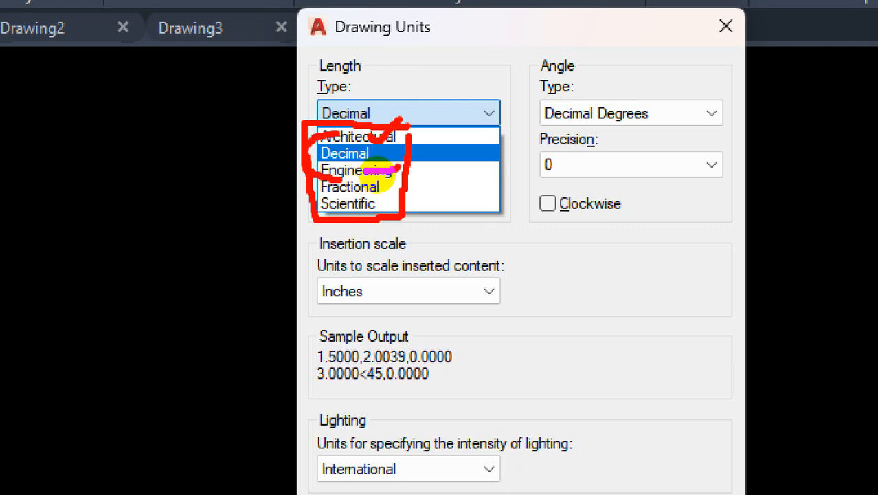
{"action": "key", "text": "Escape"}
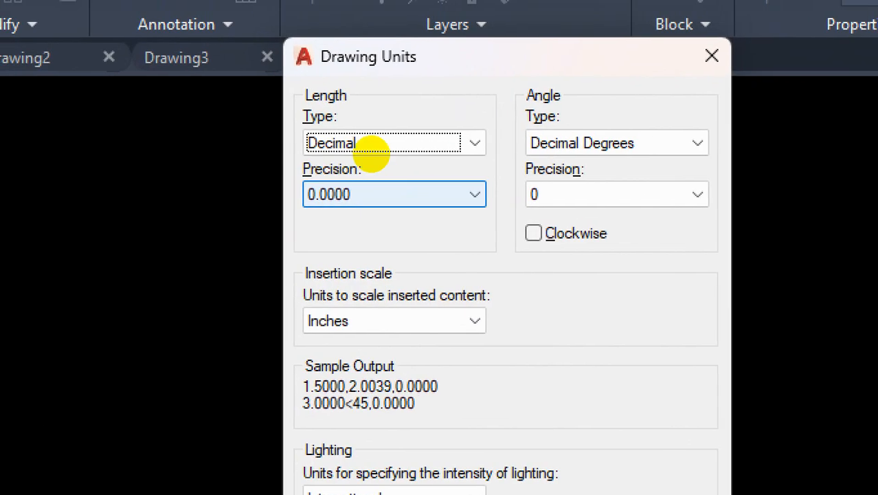
{"action": "left_click", "coordinate": [336, 139]}
{"action": "mouse_move", "coordinate": [335, 137]}
{"action": "left_mouse_down"}
{"action": "mouse_move", "coordinate": [305, 168]}
{"action": "mouse_move", "coordinate": [367, 155]}
{"action": "mouse_move", "coordinate": [370, 136]}
{"action": "mouse_move", "coordinate": [337, 141]}
{"action": "mouse_move", "coordinate": [283, 127]}
{"action": "left_mouse_up"}
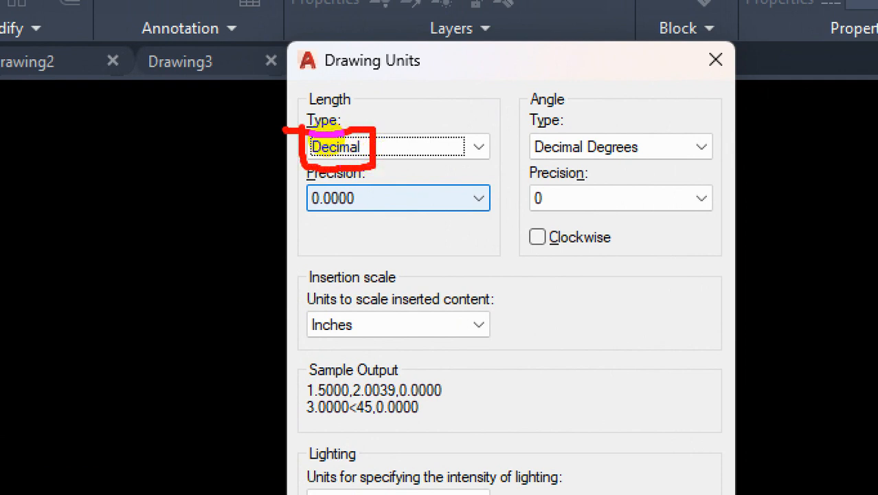
{"action": "key", "text": "Escape"}
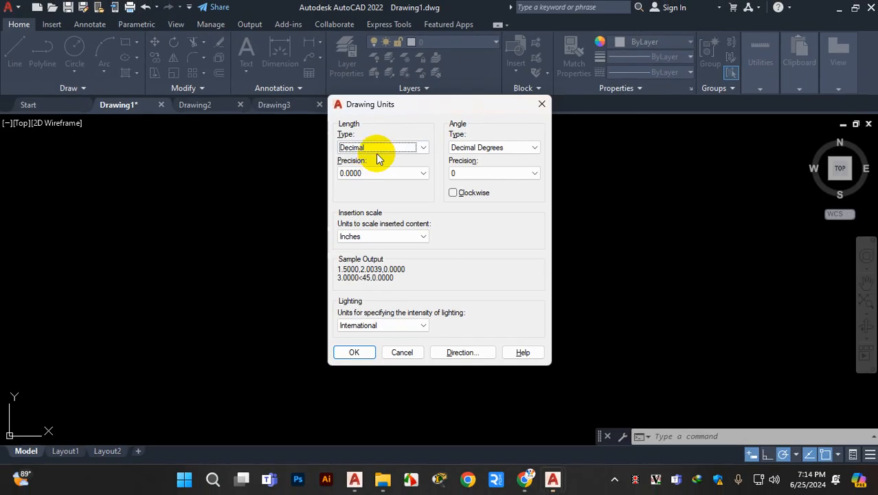
- Set the drawing's length type to Engineering
{"action": "left_click", "coordinate": [385, 156]}
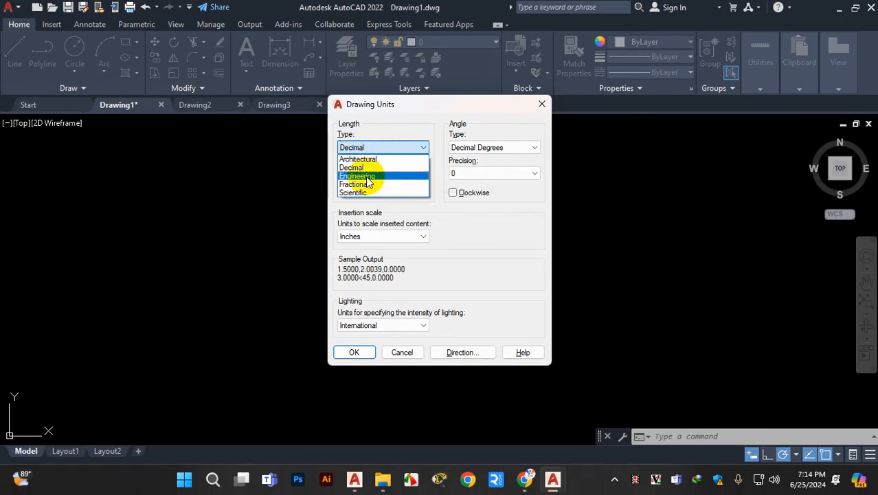
{"action": "left_click", "coordinate": [367, 178]}
{"action": "left_click", "coordinate": [360, 148]}
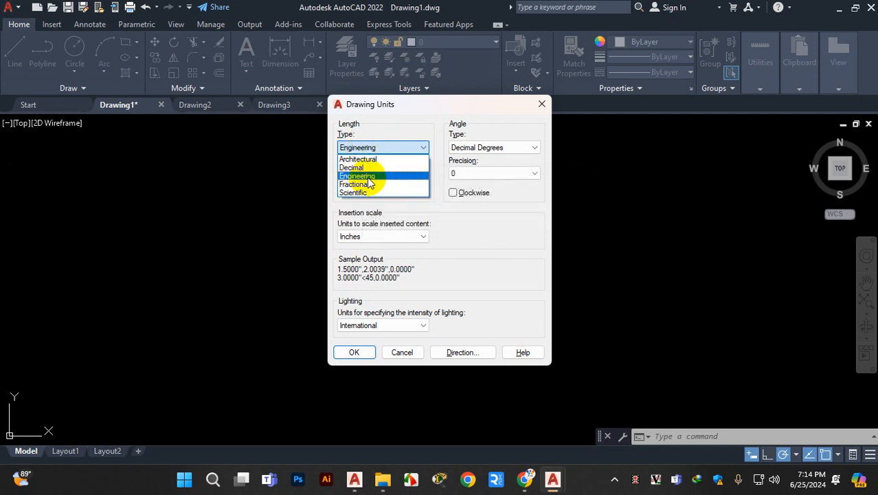
{"action": "left_click", "coordinate": [368, 177]}
{"action": "left_click", "coordinate": [379, 148]}
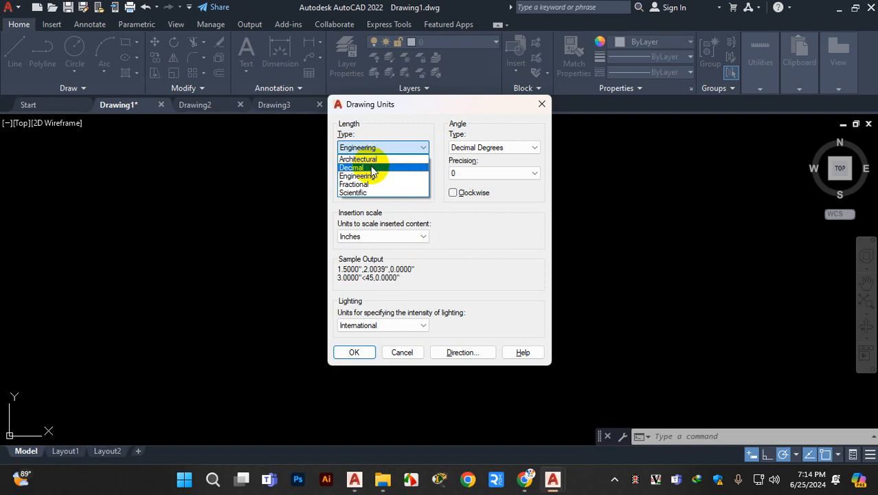
{"action": "left_click", "coordinate": [396, 148]}
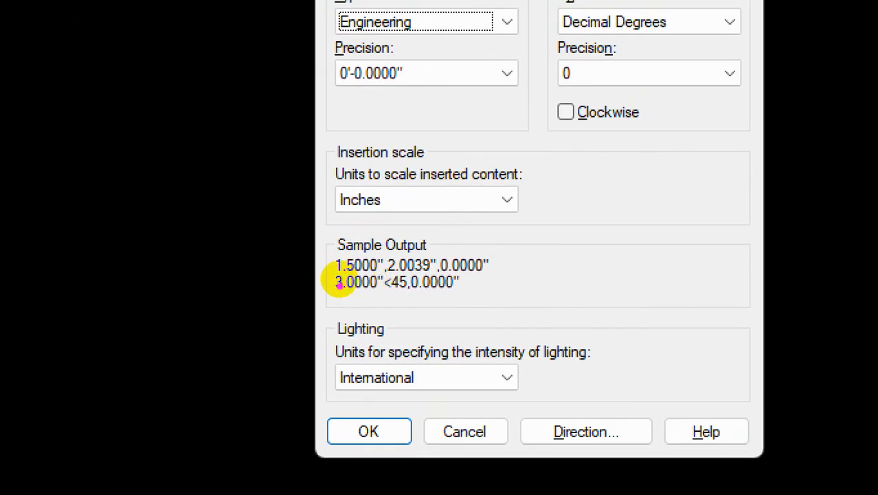
- Examine how the sample output for Engineering units relates to the length precision setting
{"action": "left_click_drag", "start_coordinate": [336, 273], "coordinate": [360, 272]}
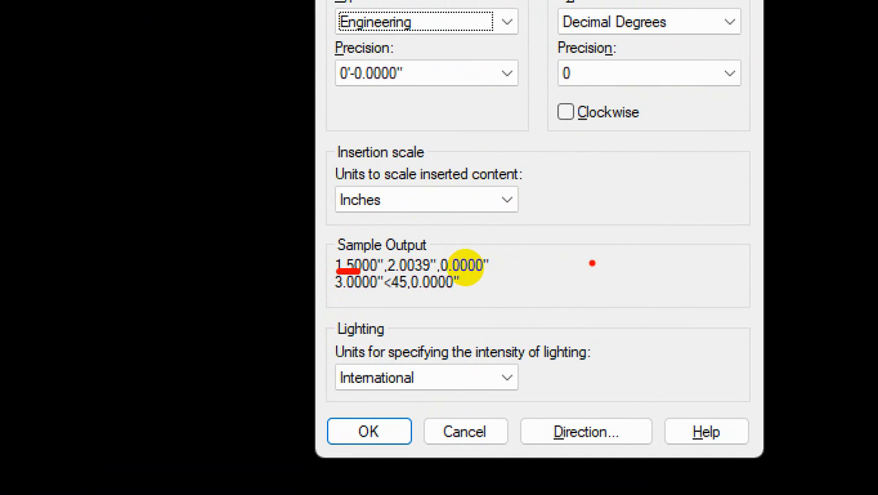
{"action": "left_click_drag", "start_coordinate": [565, 222], "coordinate": [575, 280]}
{"action": "left_click", "coordinate": [590, 251]}
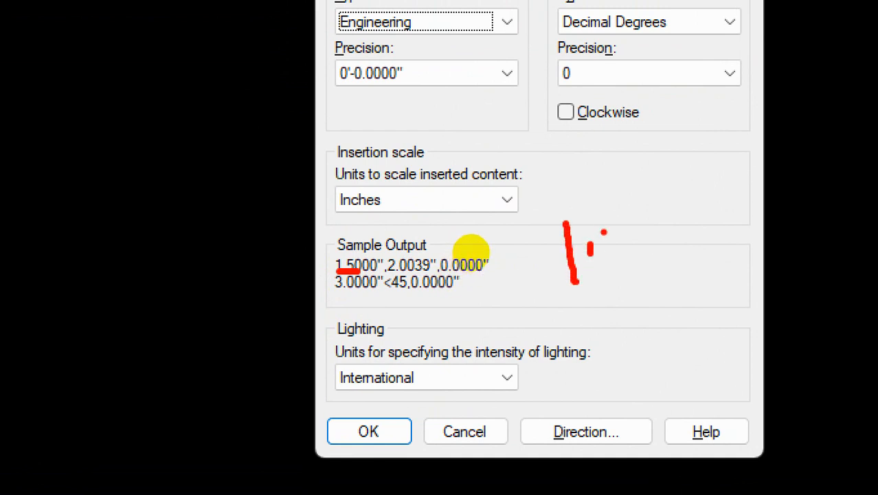
{"action": "left_click_drag", "start_coordinate": [603, 226], "coordinate": [622, 270]}
{"action": "left_click_drag", "start_coordinate": [599, 224], "coordinate": [672, 202]}
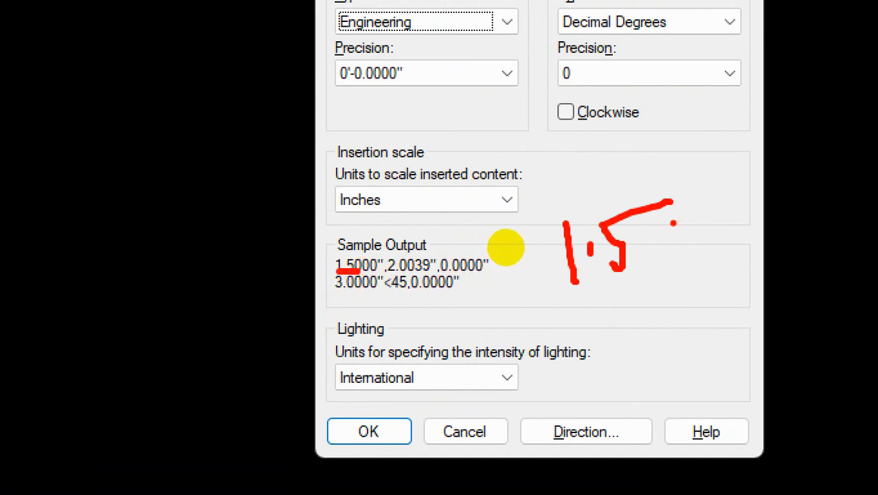
{"action": "left_click_drag", "start_coordinate": [672, 221], "coordinate": [677, 237]}
{"action": "mouse_move", "coordinate": [696, 204]}
{"action": "left_mouse_down"}
{"action": "mouse_move", "coordinate": [715, 237]}
{"action": "mouse_move", "coordinate": [727, 227]}
{"action": "left_mouse_up"}
{"action": "mouse_move", "coordinate": [740, 187]}
{"action": "left_mouse_down"}
{"action": "mouse_move", "coordinate": [744, 218]}
{"action": "mouse_move", "coordinate": [781, 184]}
{"action": "left_mouse_up"}
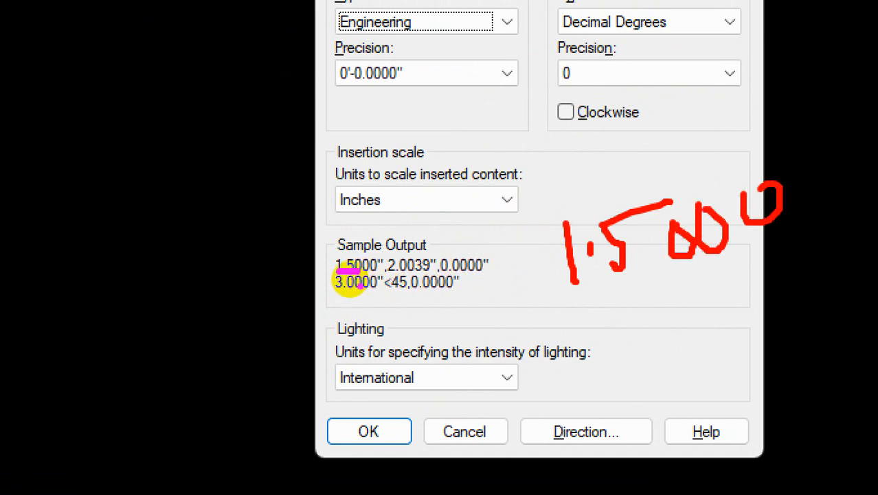
{"action": "left_click", "coordinate": [644, 292]}
{"action": "mouse_move", "coordinate": [636, 287]}
{"action": "left_mouse_down"}
{"action": "mouse_move", "coordinate": [551, 169]}
{"action": "mouse_move", "coordinate": [610, 303]}
{"action": "mouse_move", "coordinate": [666, 288]}
{"action": "left_mouse_up"}
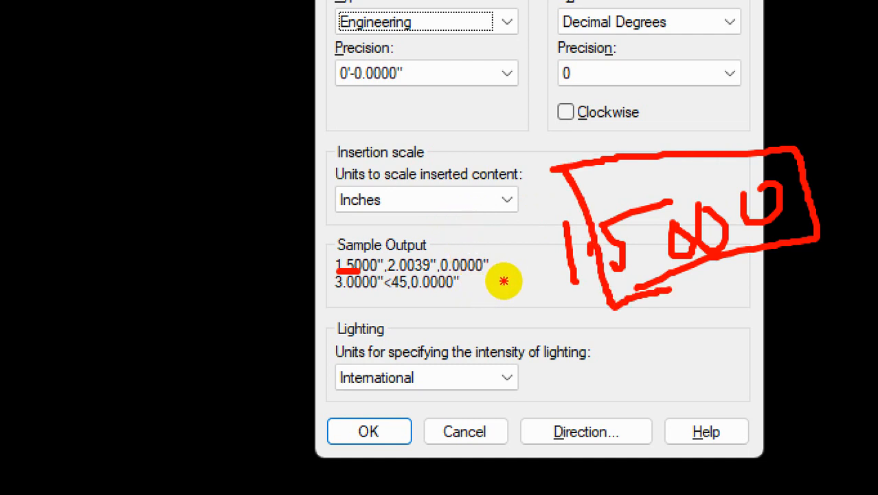
{"action": "mouse_move", "coordinate": [320, 35]}
{"action": "left_mouse_down"}
{"action": "mouse_move", "coordinate": [354, 99]}
{"action": "mouse_move", "coordinate": [550, 108]}
{"action": "mouse_move", "coordinate": [533, 27]}
{"action": "mouse_move", "coordinate": [338, 24]}
{"action": "left_mouse_up"}
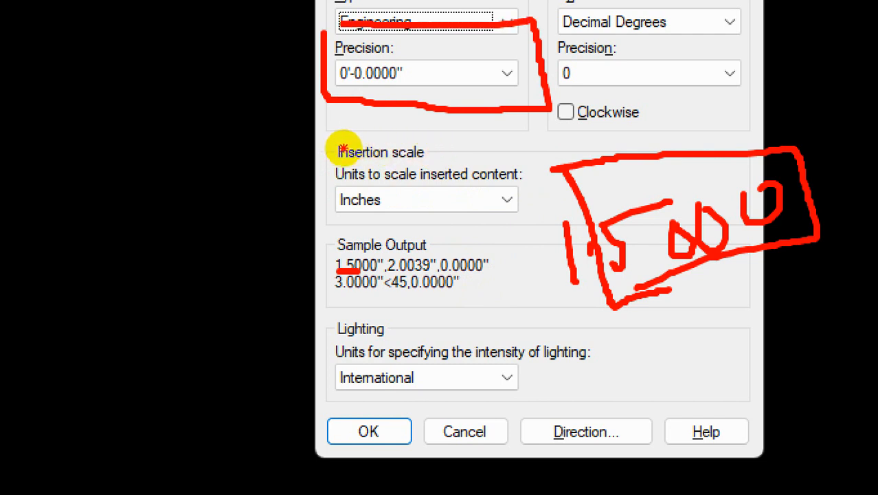
{"action": "left_click_drag", "start_coordinate": [361, 87], "coordinate": [407, 87]}
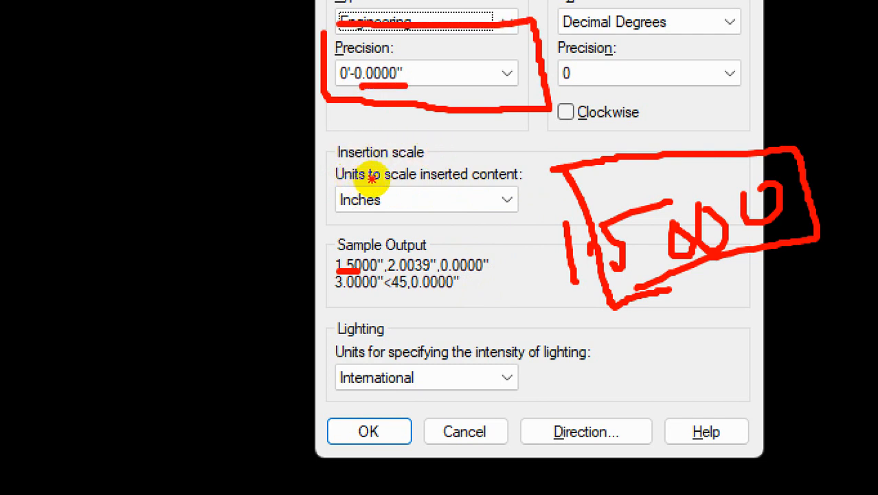
{"action": "left_click_drag", "start_coordinate": [337, 268], "coordinate": [378, 262]}
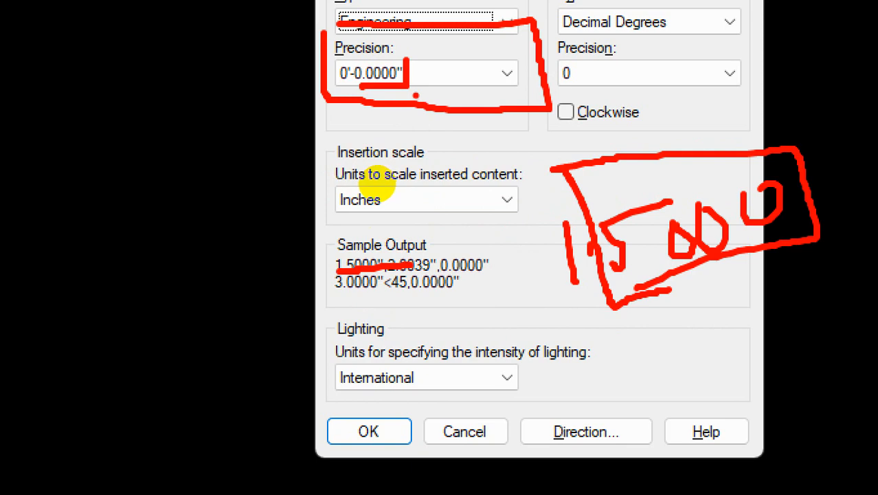
{"action": "key", "text": "Escape"}
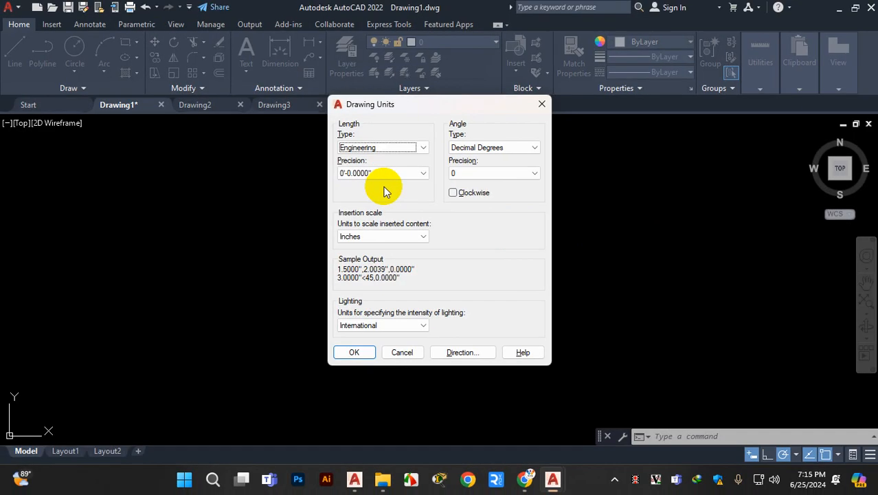
- Review the length precision options and set the precision to 0'-0.00"
{"action": "left_click", "coordinate": [379, 174]}
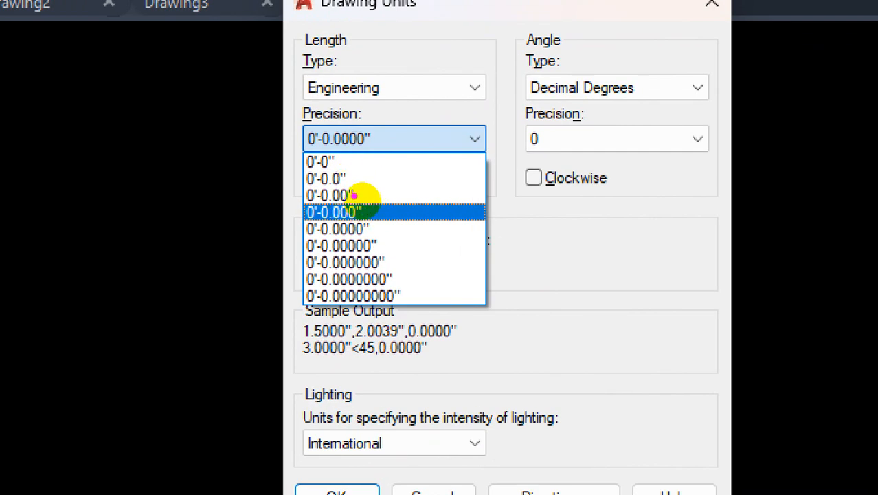
{"action": "left_click_drag", "start_coordinate": [352, 194], "coordinate": [391, 192]}
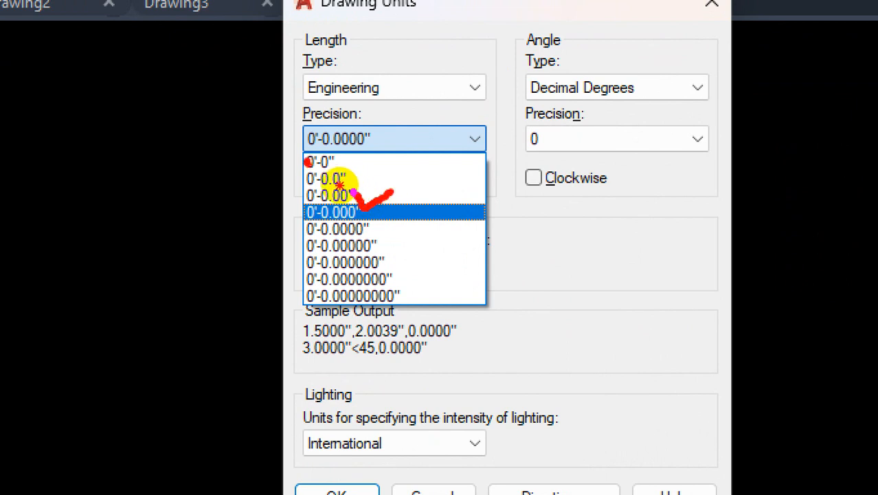
{"action": "key", "text": "Escape"}
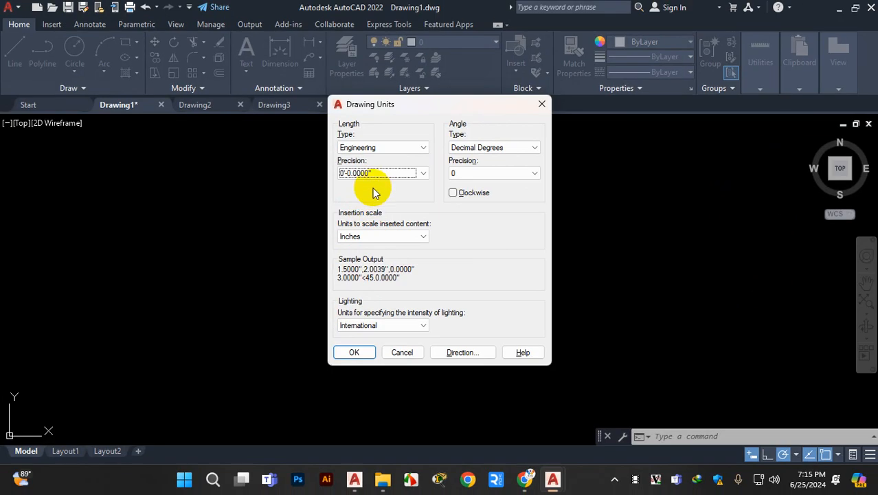
{"action": "left_click", "coordinate": [364, 173]}
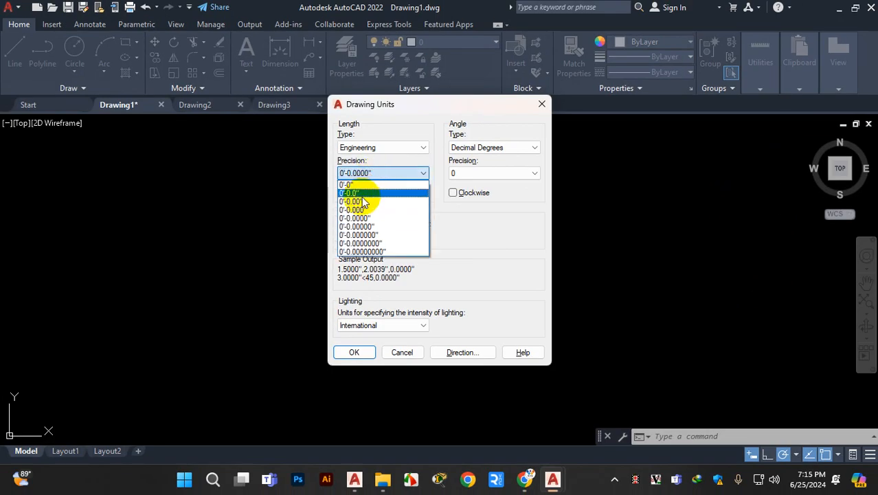
{"action": "left_click", "coordinate": [359, 199]}
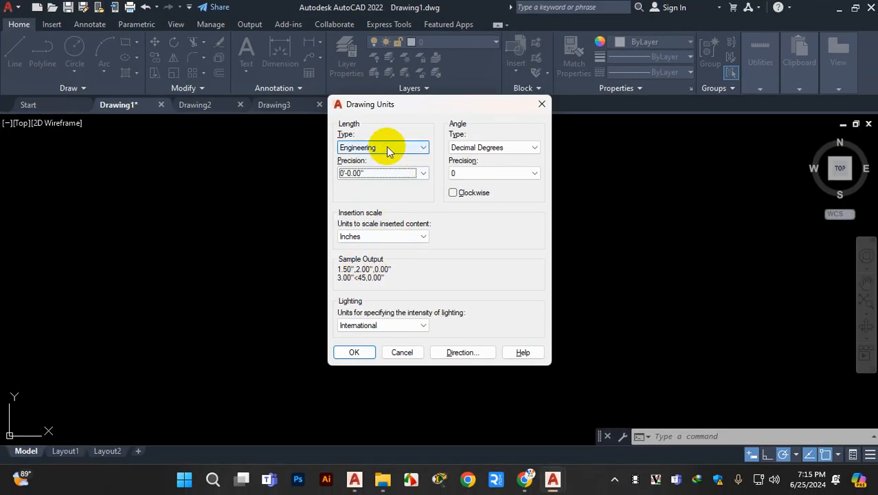
- Change the length type to Architectural and examine its fractional sample output
{"action": "left_click", "coordinate": [418, 21]}
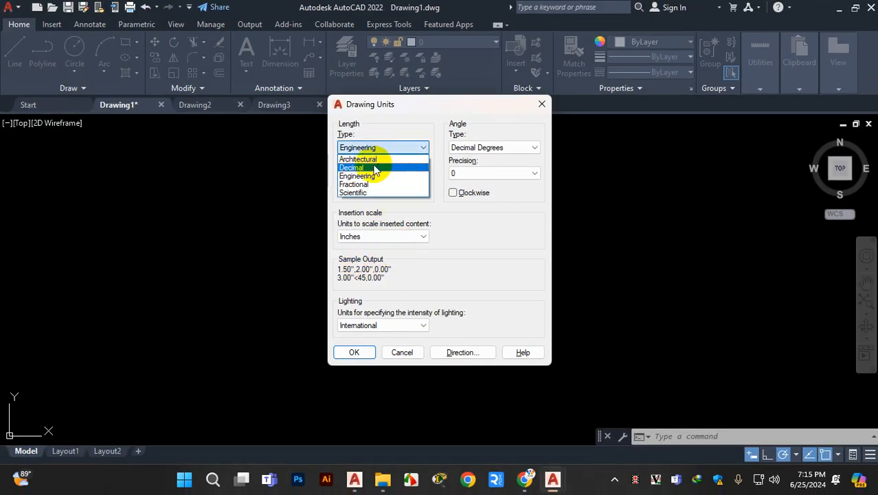
{"action": "left_click", "coordinate": [369, 160]}
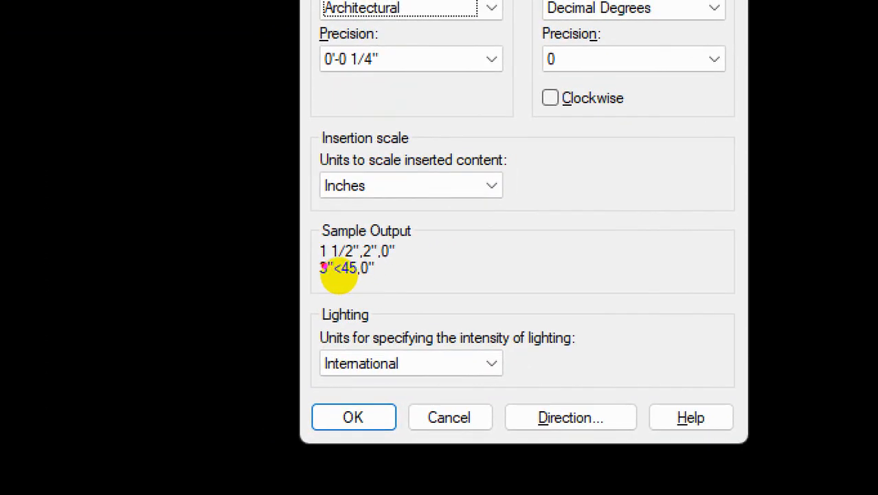
{"action": "left_click_drag", "start_coordinate": [329, 263], "coordinate": [388, 263]}
{"action": "left_click_drag", "start_coordinate": [525, 212], "coordinate": [525, 254]}
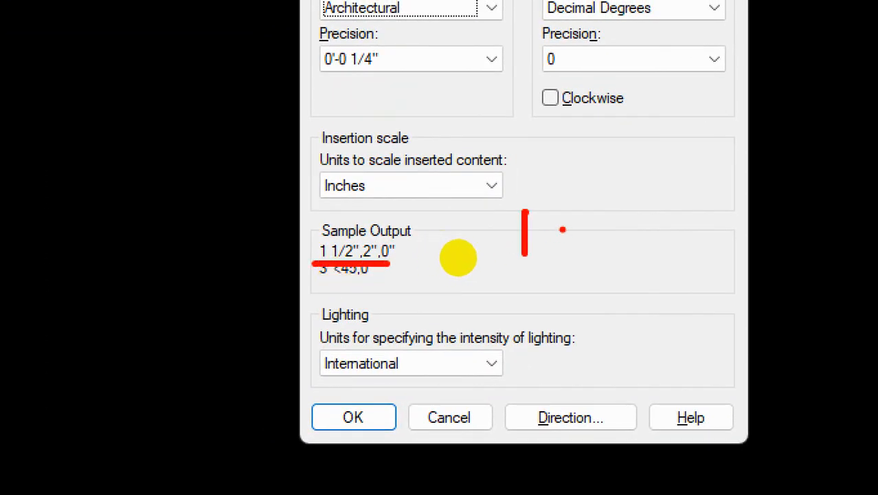
{"action": "left_click_drag", "start_coordinate": [563, 229], "coordinate": [639, 219]}
{"action": "left_click_drag", "start_coordinate": [578, 165], "coordinate": [595, 215]}
{"action": "left_click_drag", "start_coordinate": [604, 249], "coordinate": [653, 284]}
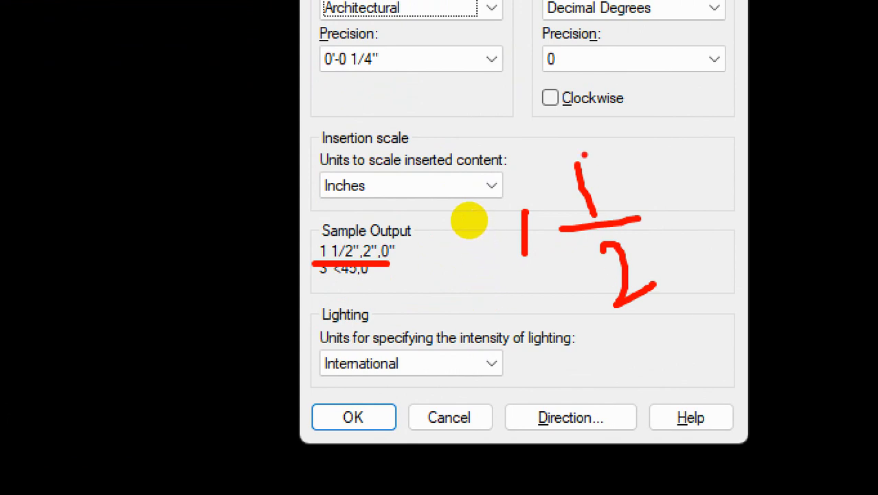
{"action": "mouse_move", "coordinate": [584, 154]}
{"action": "left_mouse_down"}
{"action": "mouse_move", "coordinate": [572, 322]}
{"action": "mouse_move", "coordinate": [600, 169]}
{"action": "left_mouse_up"}
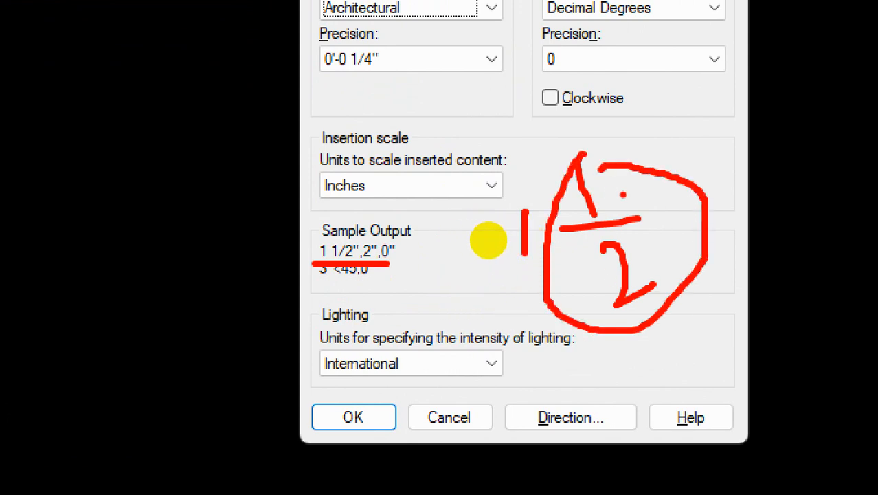
{"action": "left_click", "coordinate": [464, 259]}
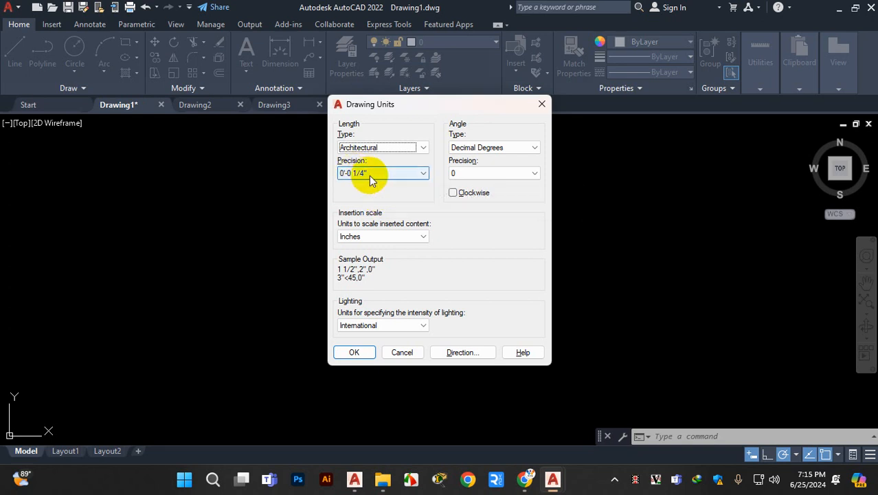
- Set the Architectural length precision to 0'-0"
{"action": "left_click", "coordinate": [390, 175]}
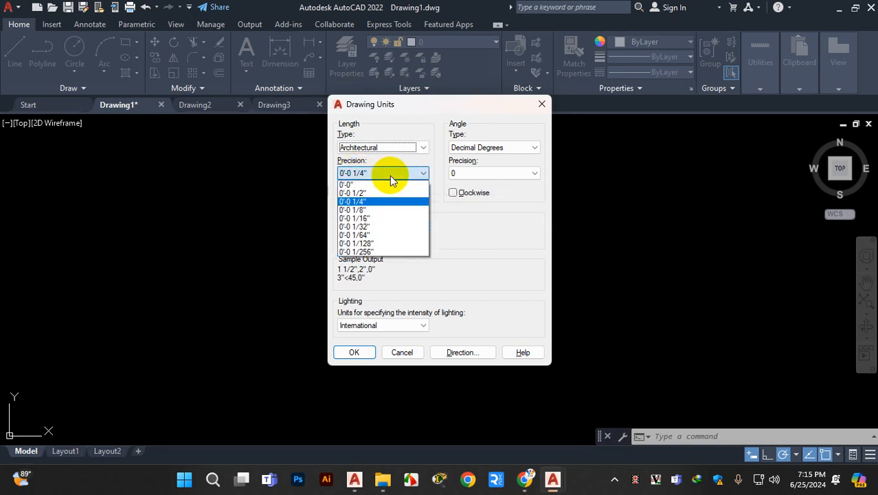
{"action": "left_click", "coordinate": [365, 184]}
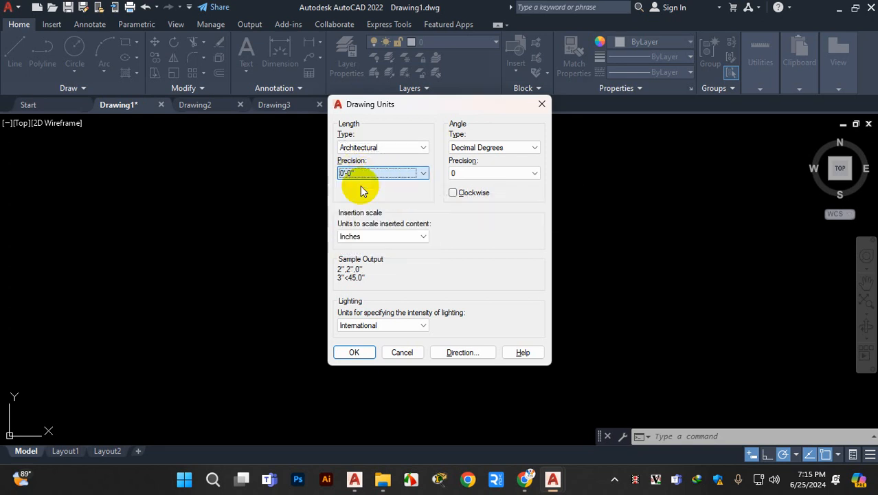
- Set the drawing's length type to Engineering with a precision of 0'-0.00"
{"action": "left_click", "coordinate": [387, 148]}
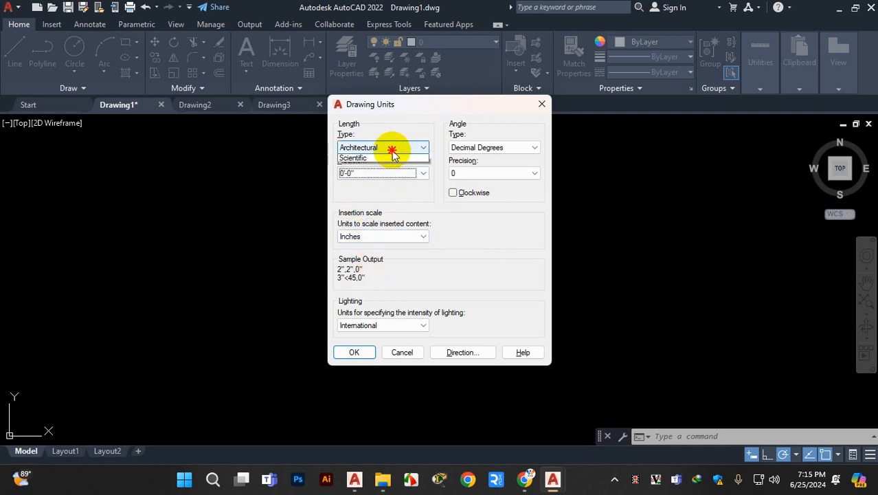
{"action": "left_click", "coordinate": [380, 177]}
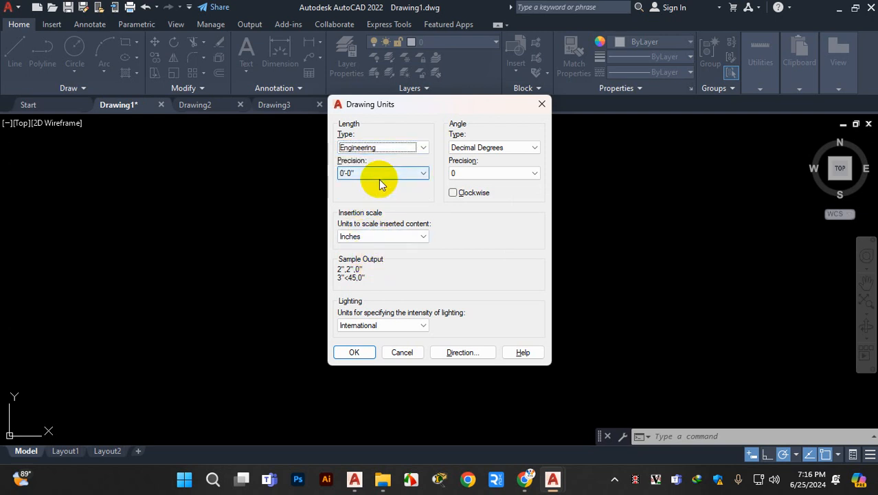
{"action": "left_click", "coordinate": [382, 173]}
{"action": "left_click", "coordinate": [379, 200]}
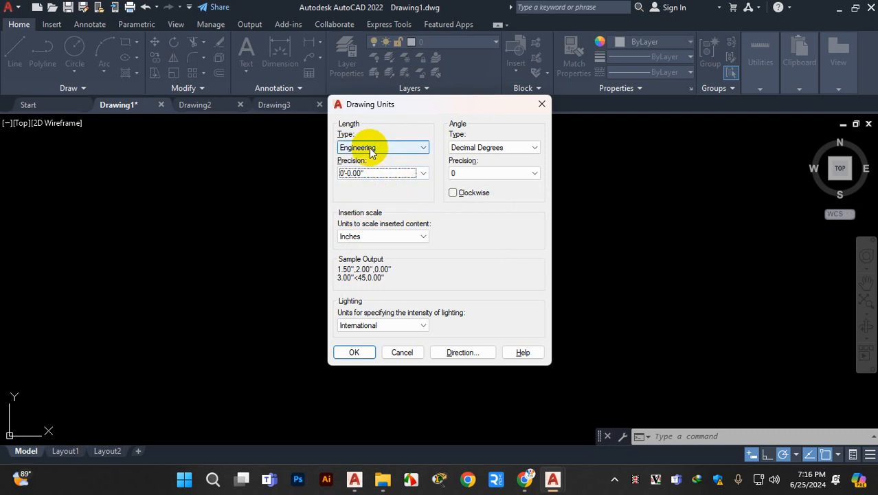
{"action": "left_click", "coordinate": [357, 175]}
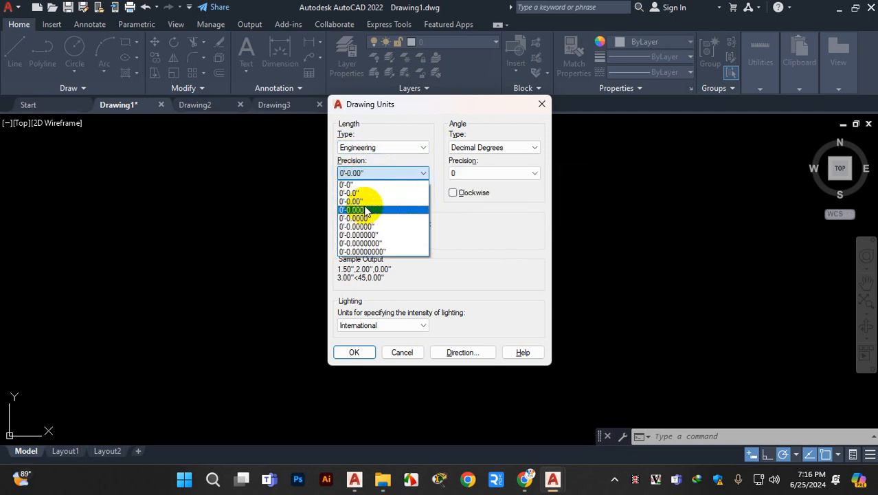
{"action": "left_click", "coordinate": [364, 202]}
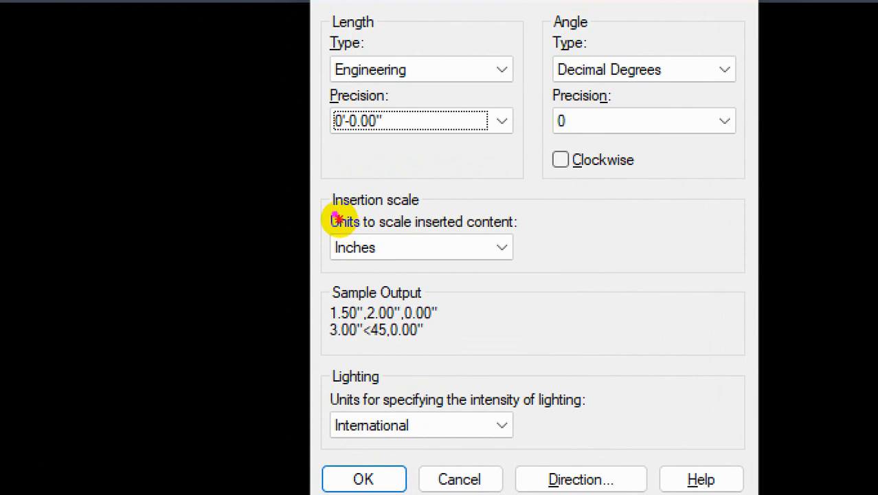
- Examine the insertion scale setting that controls the units used to scale inserted content
{"action": "mouse_move", "coordinate": [337, 218]}
{"action": "left_mouse_down"}
{"action": "mouse_move", "coordinate": [395, 219]}
{"action": "mouse_move", "coordinate": [392, 180]}
{"action": "mouse_move", "coordinate": [332, 198]}
{"action": "mouse_move", "coordinate": [328, 268]}
{"action": "mouse_move", "coordinate": [506, 275]}
{"action": "mouse_move", "coordinate": [553, 196]}
{"action": "mouse_move", "coordinate": [437, 184]}
{"action": "left_mouse_up"}
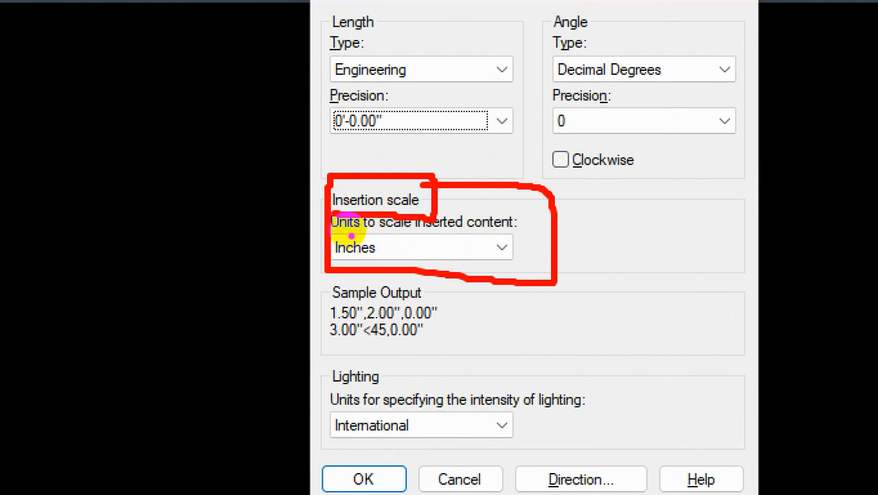
{"action": "left_click_drag", "start_coordinate": [340, 234], "coordinate": [436, 235]}
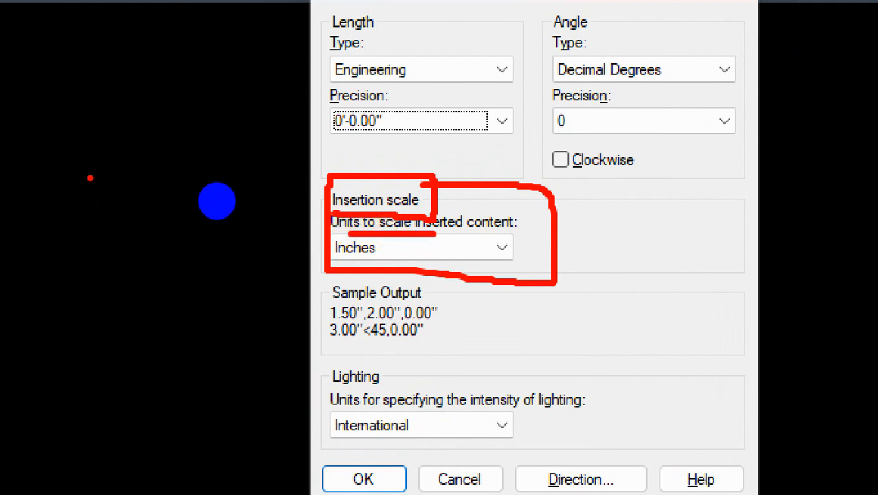
{"action": "mouse_move", "coordinate": [90, 177]}
{"action": "left_mouse_down"}
{"action": "mouse_move", "coordinate": [100, 155]}
{"action": "mouse_move", "coordinate": [116, 242]}
{"action": "mouse_move", "coordinate": [134, 246]}
{"action": "left_mouse_up"}
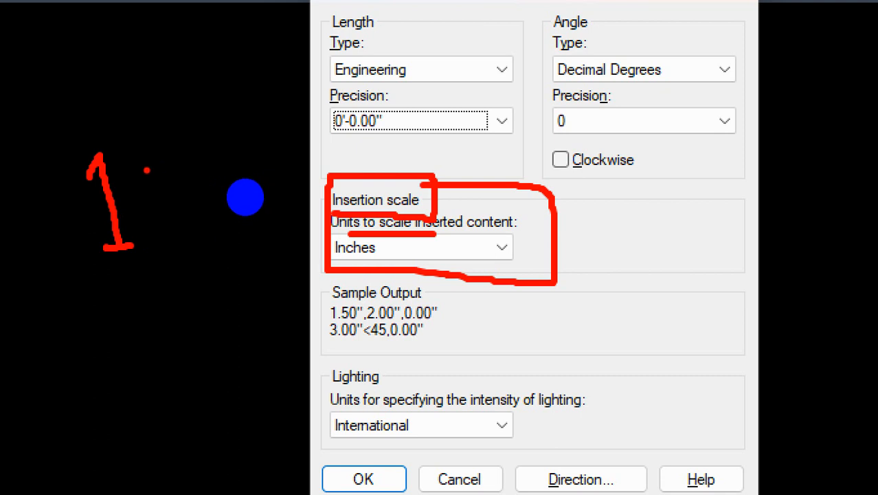
{"action": "left_click_drag", "start_coordinate": [151, 87], "coordinate": [159, 149]}
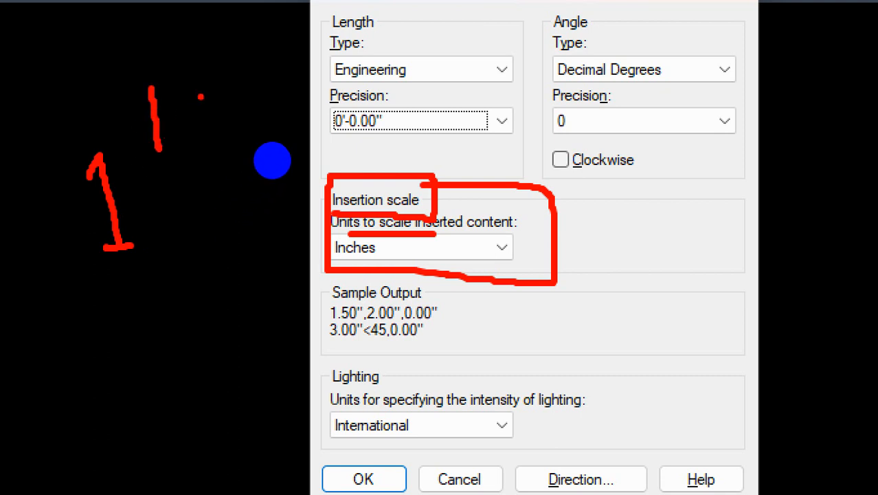
{"action": "left_click_drag", "start_coordinate": [222, 66], "coordinate": [227, 106]}
{"action": "mouse_move", "coordinate": [344, 227]}
{"action": "left_mouse_down"}
{"action": "mouse_move", "coordinate": [311, 251]}
{"action": "mouse_move", "coordinate": [361, 234]}
{"action": "left_mouse_up"}
{"action": "mouse_move", "coordinate": [603, 258]}
{"action": "left_mouse_down"}
{"action": "mouse_move", "coordinate": [620, 239]}
{"action": "mouse_move", "coordinate": [666, 248]}
{"action": "left_mouse_up"}
{"action": "left_click_drag", "start_coordinate": [450, 248], "coordinate": [538, 201]}
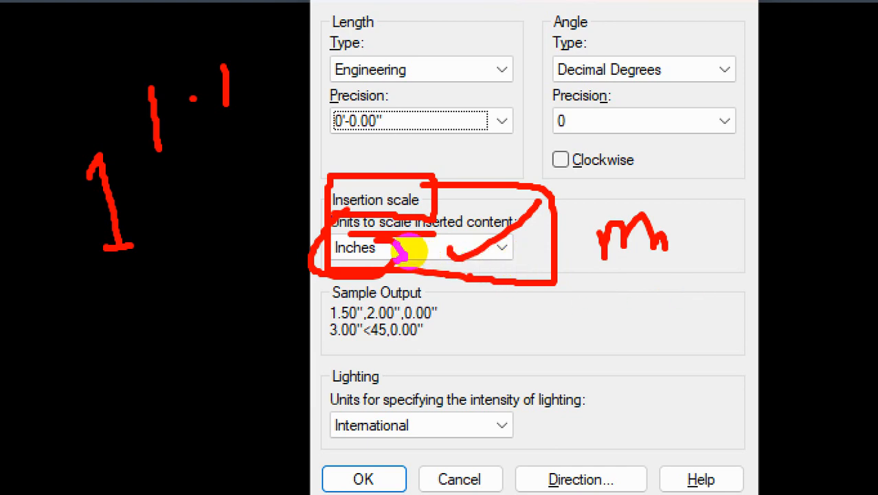
{"action": "key", "text": "Escape"}
- Set the insertion scale units to Millimeters and the length type to Decimal
{"action": "left_click", "coordinate": [379, 238]}
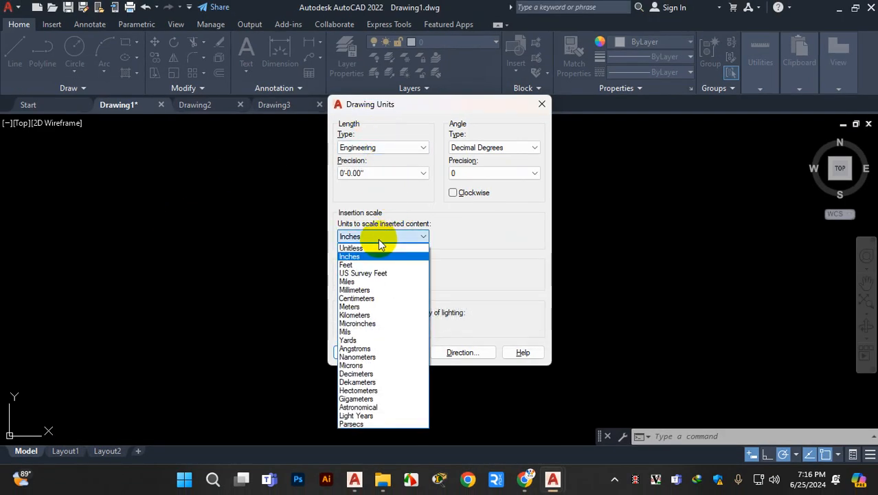
{"action": "left_click", "coordinate": [380, 291]}
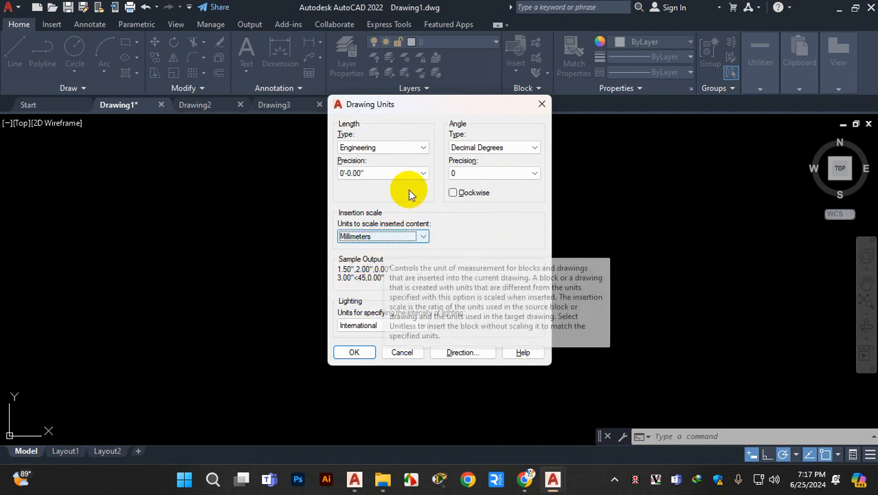
{"action": "left_click", "coordinate": [405, 149]}
{"action": "left_click", "coordinate": [399, 168]}
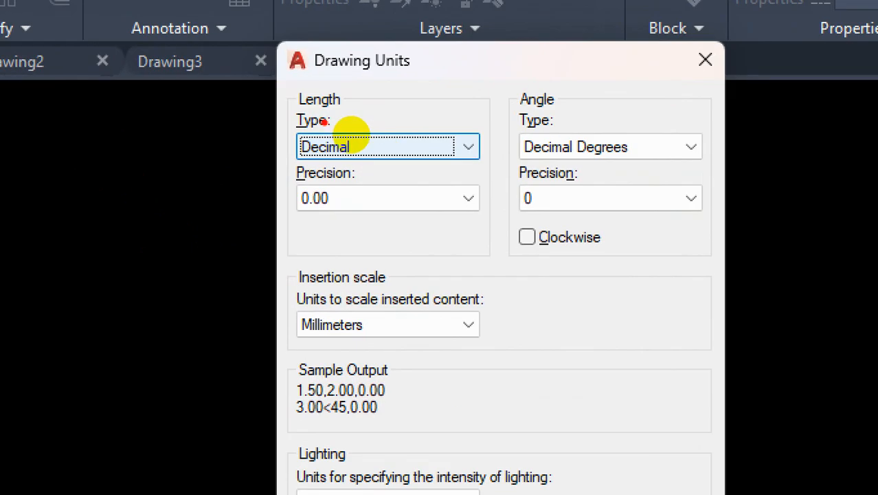
- Examine how the Decimal length type pairs with Millimeters as the insertion unit, using 100 as an example value
{"action": "mouse_move", "coordinate": [324, 123]}
{"action": "left_mouse_down"}
{"action": "mouse_move", "coordinate": [358, 168]}
{"action": "mouse_move", "coordinate": [340, 121]}
{"action": "left_mouse_up"}
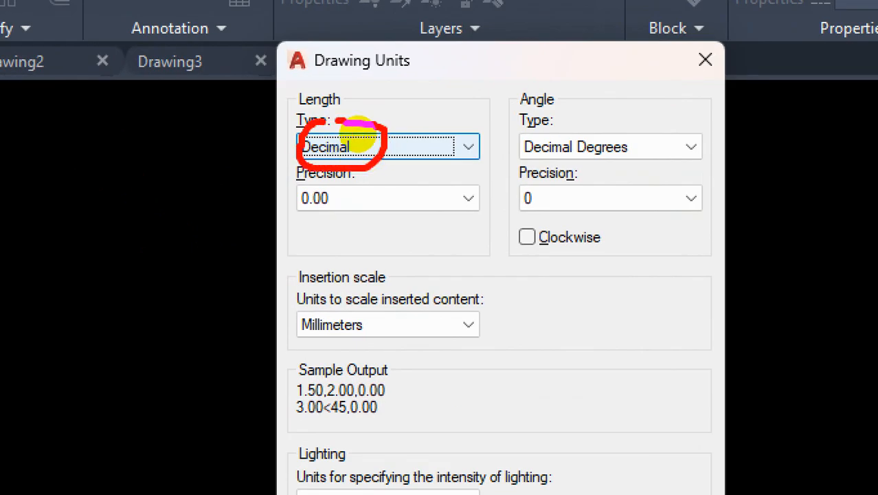
{"action": "left_click_drag", "start_coordinate": [299, 308], "coordinate": [415, 310]}
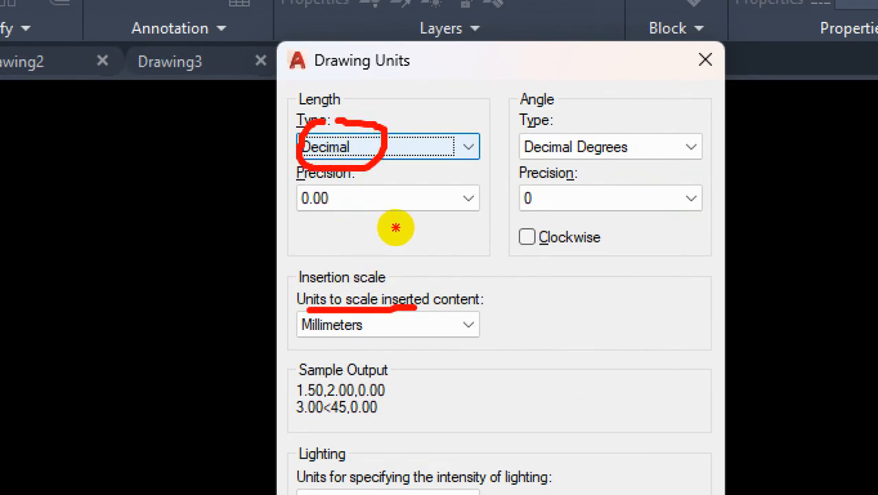
{"action": "left_click_drag", "start_coordinate": [286, 303], "coordinate": [394, 305]}
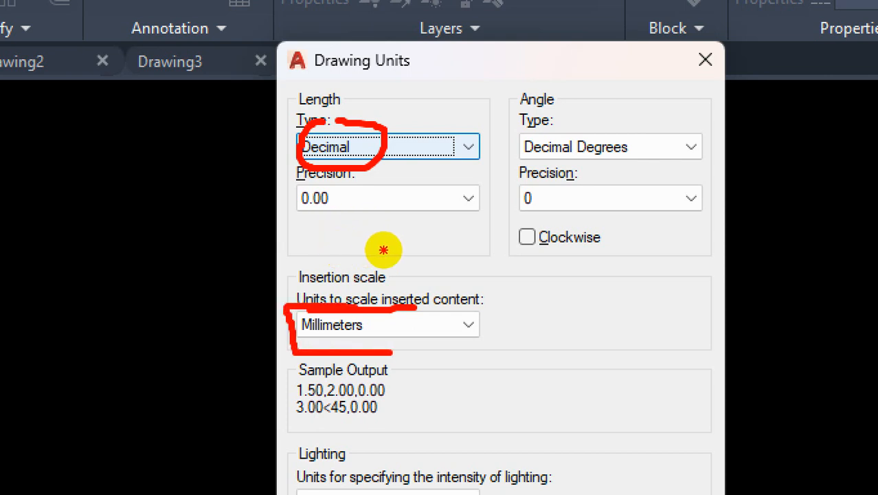
{"action": "left_click_drag", "start_coordinate": [98, 221], "coordinate": [103, 282]}
{"action": "left_click_drag", "start_coordinate": [138, 213], "coordinate": [155, 249]}
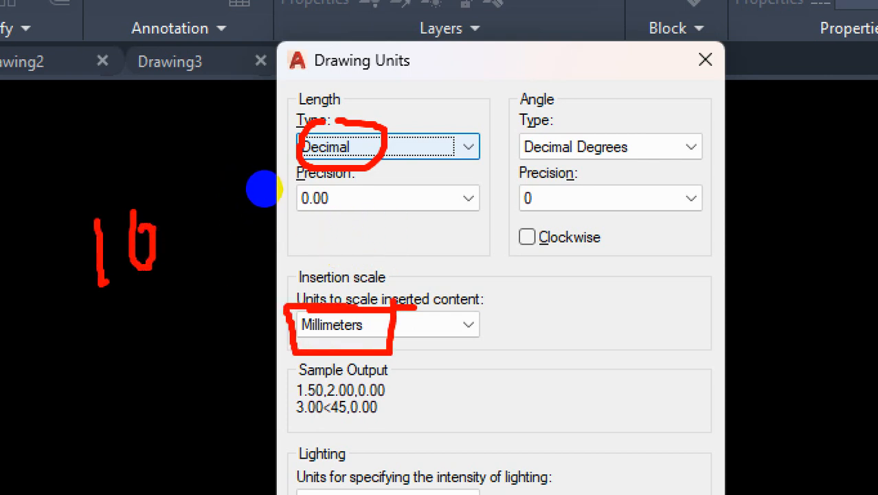
{"action": "mouse_move", "coordinate": [163, 217]}
{"action": "left_mouse_down"}
{"action": "mouse_move", "coordinate": [173, 231]}
{"action": "mouse_move", "coordinate": [189, 218]}
{"action": "left_mouse_up"}
{"action": "mouse_move", "coordinate": [136, 286]}
{"action": "left_mouse_down"}
{"action": "mouse_move", "coordinate": [200, 340]}
{"action": "mouse_move", "coordinate": [328, 337]}
{"action": "mouse_move", "coordinate": [320, 345]}
{"action": "left_mouse_up"}
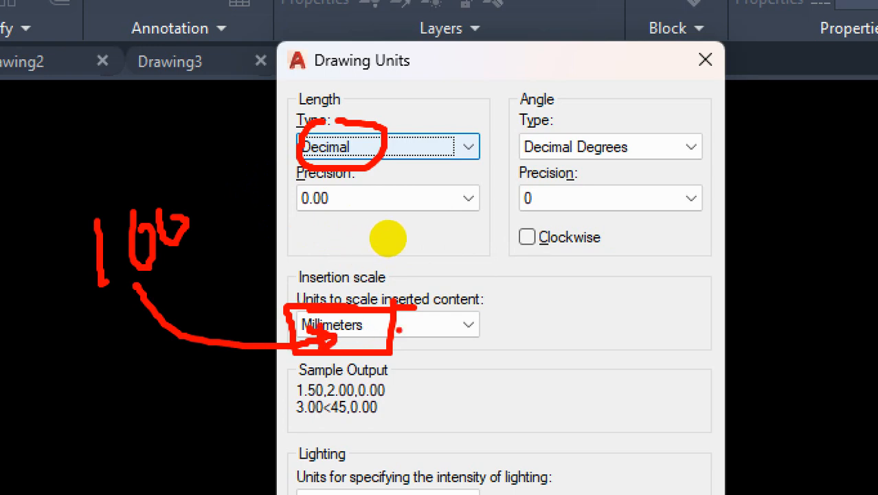
{"action": "key", "text": "Escape"}
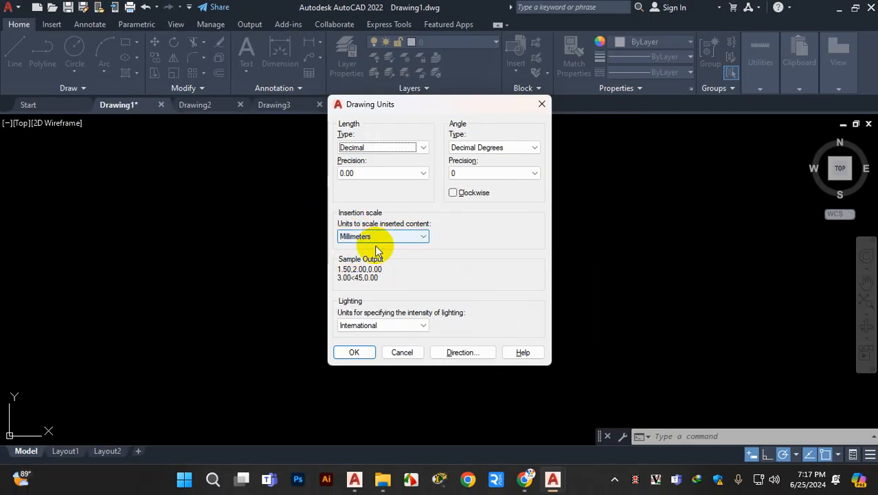
- Set the length type to Engineering and the insertion scale units to Inches
{"action": "left_click", "coordinate": [382, 147]}
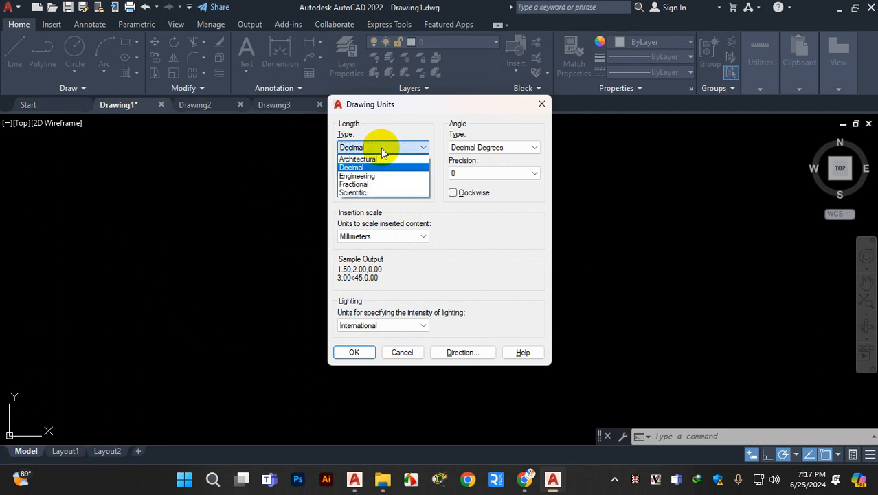
{"action": "left_click", "coordinate": [352, 176]}
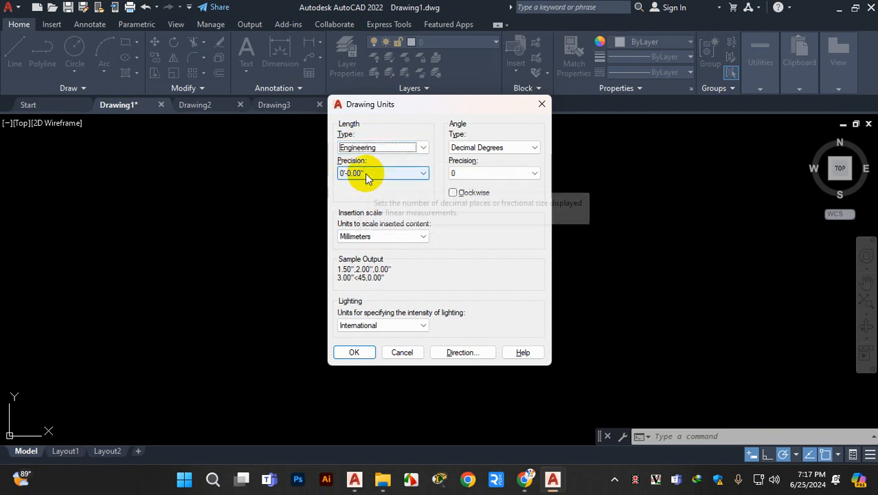
{"action": "left_click", "coordinate": [382, 238]}
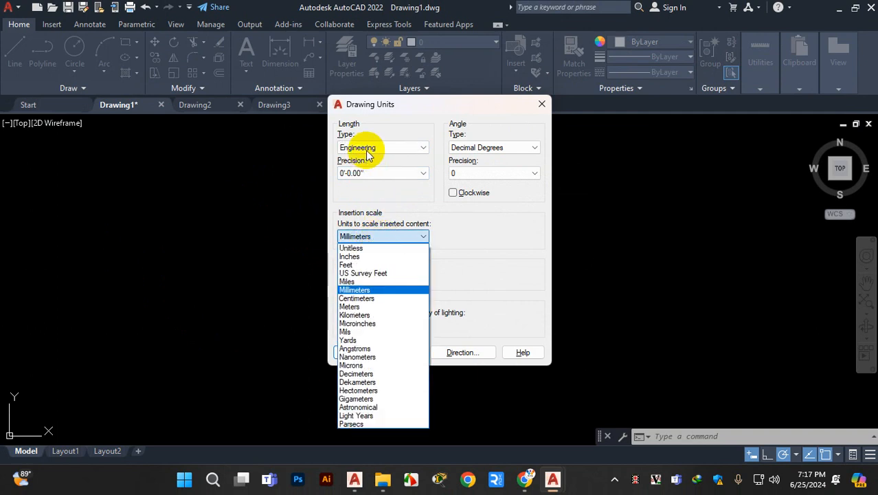
{"action": "left_click", "coordinate": [351, 257]}
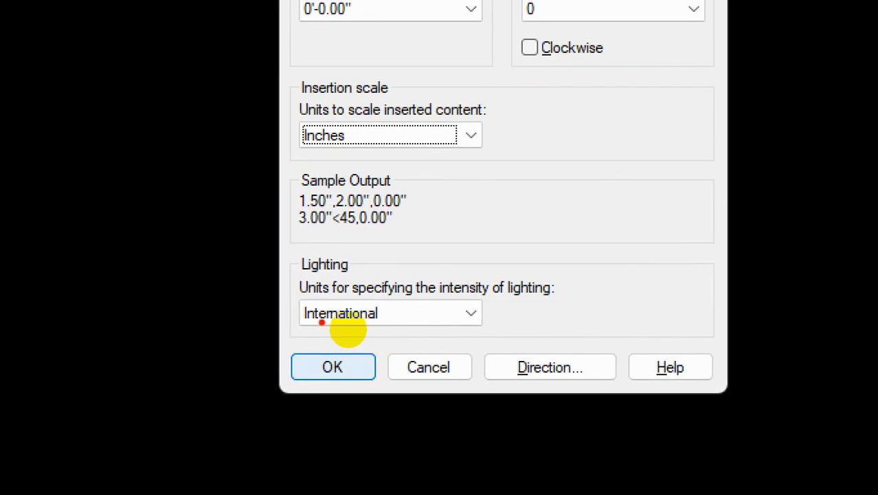
- Examine the units setting for specifying the intensity of lighting
{"action": "left_click_drag", "start_coordinate": [362, 332], "coordinate": [403, 326]}
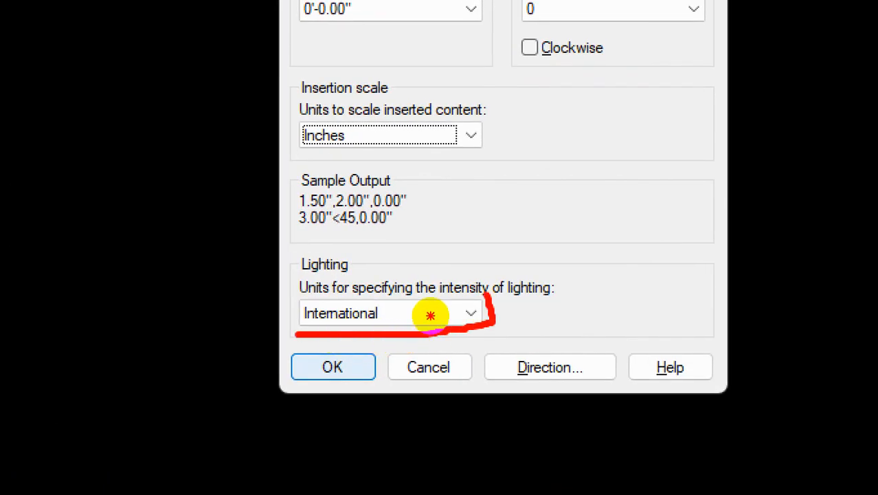
{"action": "key", "text": "Escape"}
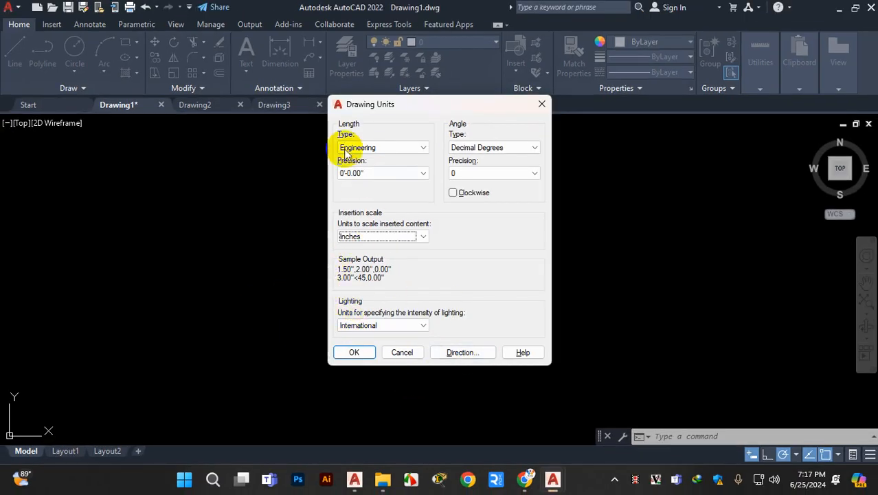
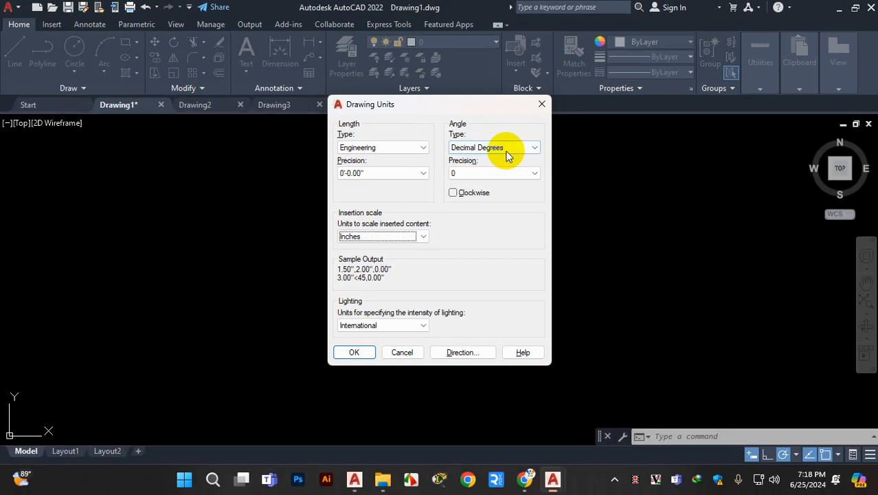
- Examine the available angle types, comparing Decimal Degrees with Deg/Min/Sec using 50.25° as an example value
{"action": "left_click", "coordinate": [491, 158]}
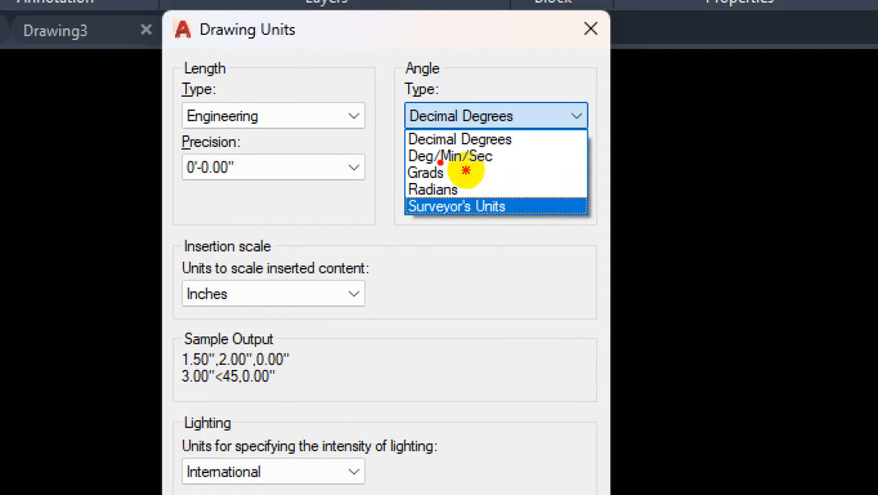
{"action": "left_click_drag", "start_coordinate": [466, 170], "coordinate": [491, 174]}
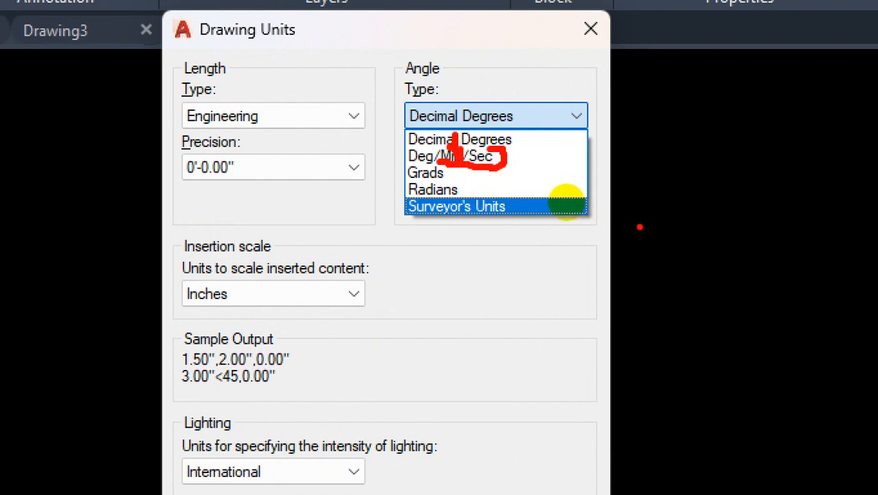
{"action": "mouse_move", "coordinate": [641, 186]}
{"action": "left_mouse_down"}
{"action": "mouse_move", "coordinate": [655, 242]}
{"action": "mouse_move", "coordinate": [681, 169]}
{"action": "mouse_move", "coordinate": [715, 180]}
{"action": "left_mouse_up"}
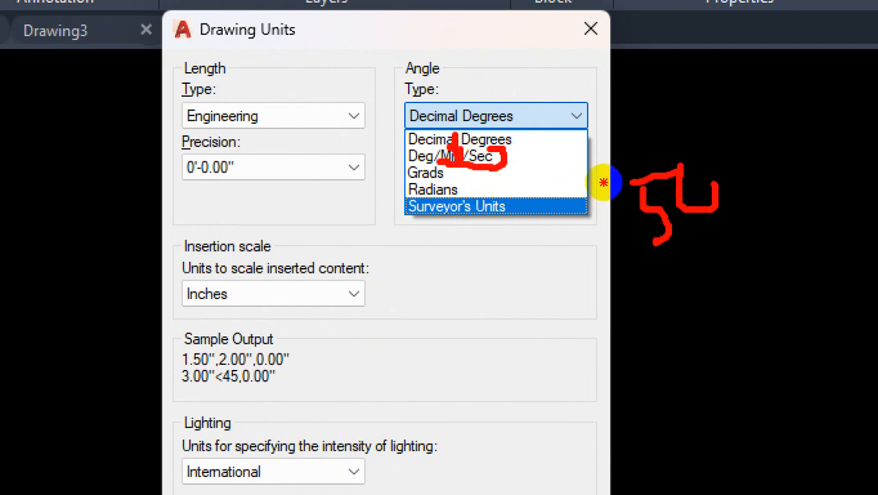
{"action": "mouse_move", "coordinate": [702, 141]}
{"action": "left_mouse_down"}
{"action": "mouse_move", "coordinate": [708, 156]}
{"action": "mouse_move", "coordinate": [722, 131]}
{"action": "mouse_move", "coordinate": [756, 180]}
{"action": "left_mouse_up"}
{"action": "left_click", "coordinate": [758, 172]}
{"action": "mouse_move", "coordinate": [765, 137]}
{"action": "left_mouse_down"}
{"action": "mouse_move", "coordinate": [773, 177]}
{"action": "mouse_move", "coordinate": [804, 102]}
{"action": "left_mouse_up"}
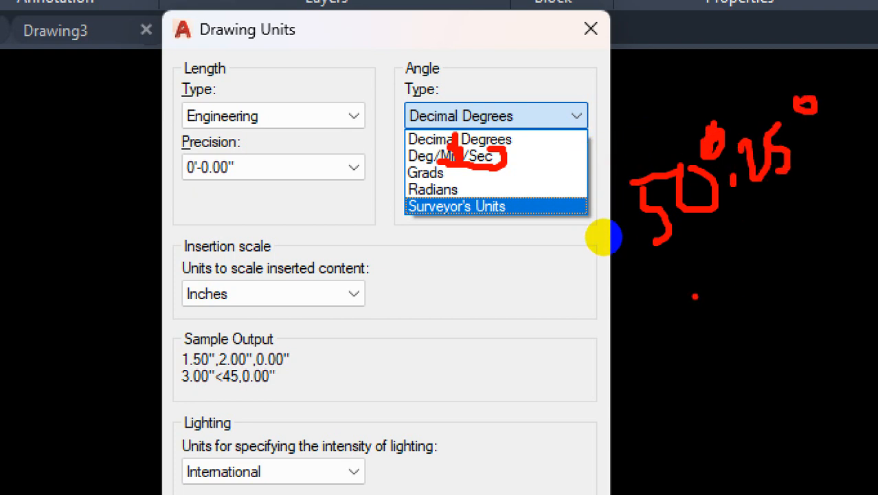
{"action": "left_click_drag", "start_coordinate": [650, 278], "coordinate": [869, 146]}
{"action": "mouse_move", "coordinate": [627, 112]}
{"action": "left_mouse_down"}
{"action": "mouse_move", "coordinate": [869, 138]}
{"action": "mouse_move", "coordinate": [687, 275]}
{"action": "mouse_move", "coordinate": [631, 224]}
{"action": "left_mouse_up"}
{"action": "left_click", "coordinate": [622, 187]}
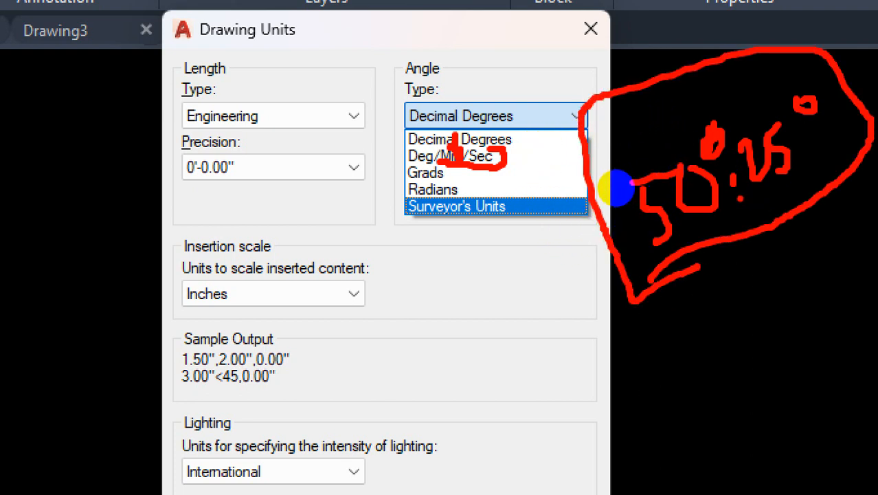
{"action": "left_click_drag", "start_coordinate": [622, 184], "coordinate": [639, 179]}
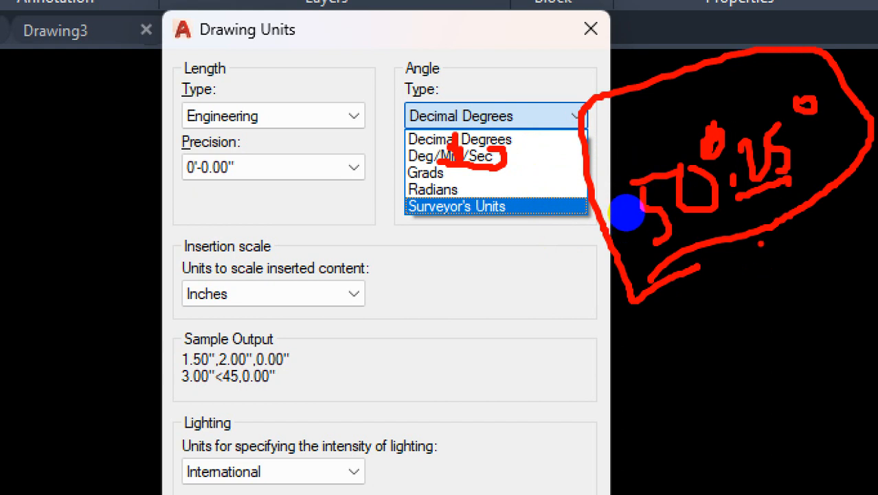
{"action": "mouse_move", "coordinate": [578, 264]}
{"action": "left_mouse_down"}
{"action": "mouse_move", "coordinate": [583, 280]}
{"action": "mouse_move", "coordinate": [589, 253]}
{"action": "mouse_move", "coordinate": [606, 235]}
{"action": "left_mouse_up"}
{"action": "left_click_drag", "start_coordinate": [638, 154], "coordinate": [637, 162]}
{"action": "mouse_move", "coordinate": [762, 118]}
{"action": "left_mouse_down"}
{"action": "mouse_move", "coordinate": [722, 172]}
{"action": "mouse_move", "coordinate": [763, 117]}
{"action": "left_mouse_up"}
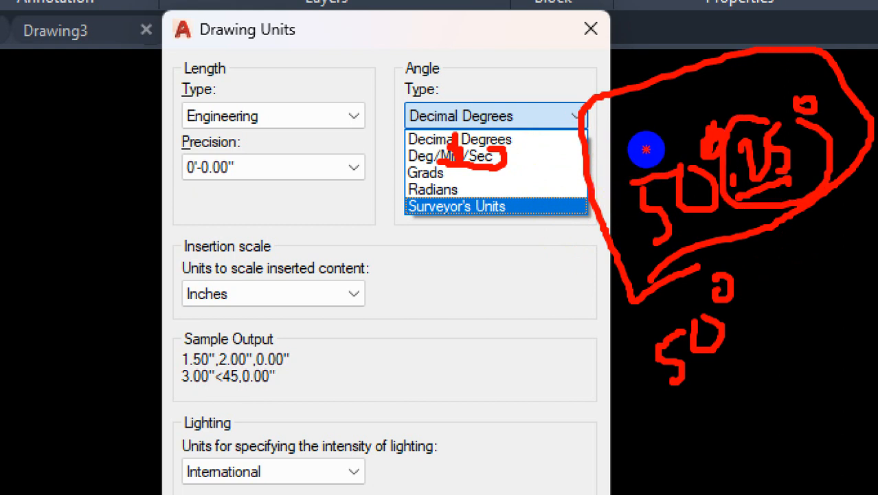
- Examine how the Deg/Min/Sec angle type divides one degree into minutes and one minute into seconds
{"action": "left_click", "coordinate": [584, 234]}
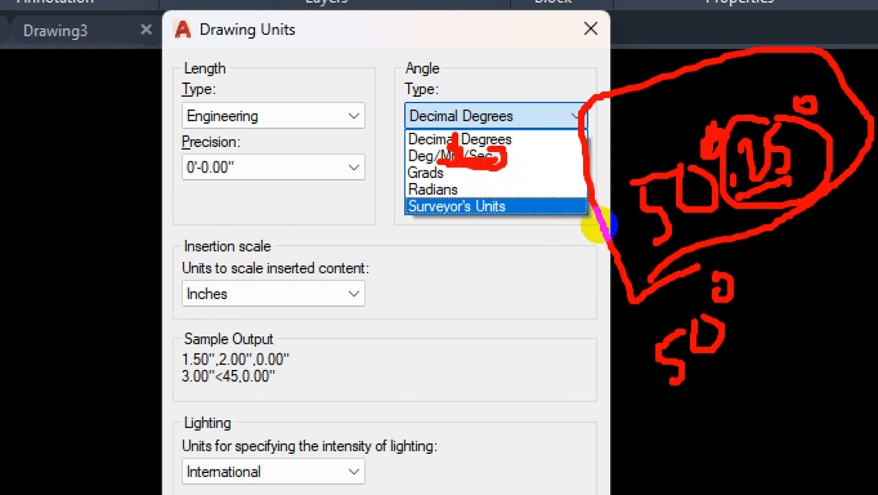
{"action": "left_click_drag", "start_coordinate": [441, 276], "coordinate": [459, 347]}
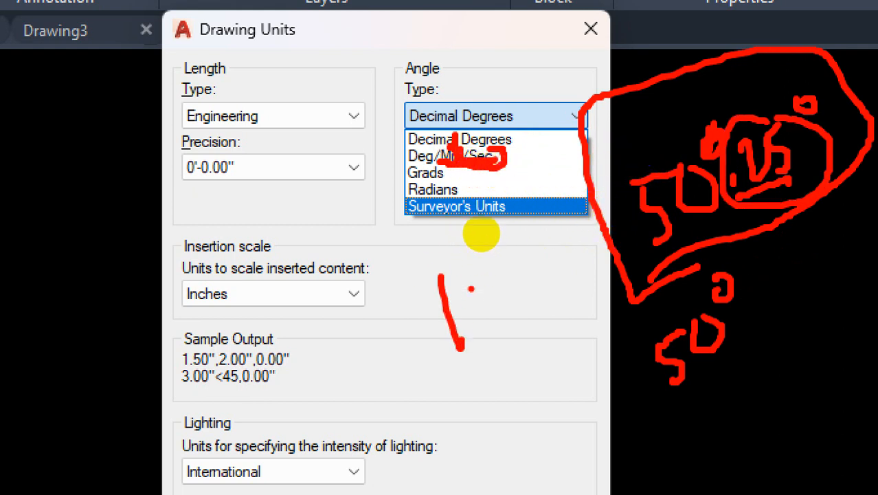
{"action": "left_click_drag", "start_coordinate": [450, 260], "coordinate": [452, 261]}
{"action": "left_click_drag", "start_coordinate": [475, 301], "coordinate": [497, 293]}
{"action": "left_click_drag", "start_coordinate": [486, 320], "coordinate": [522, 308]}
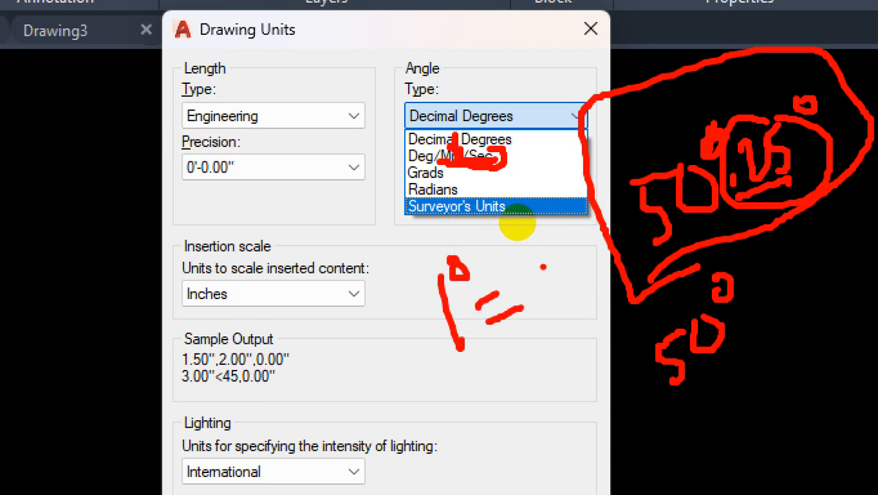
{"action": "mouse_move", "coordinate": [531, 250]}
{"action": "left_mouse_down"}
{"action": "mouse_move", "coordinate": [529, 296]}
{"action": "mouse_move", "coordinate": [537, 281]}
{"action": "mouse_move", "coordinate": [565, 279]}
{"action": "mouse_move", "coordinate": [559, 250]}
{"action": "left_mouse_up"}
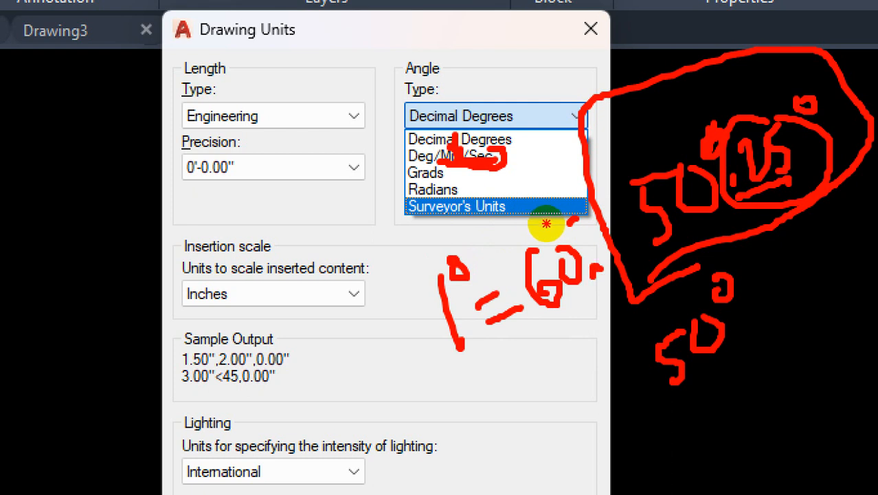
{"action": "left_click_drag", "start_coordinate": [569, 238], "coordinate": [567, 194]}
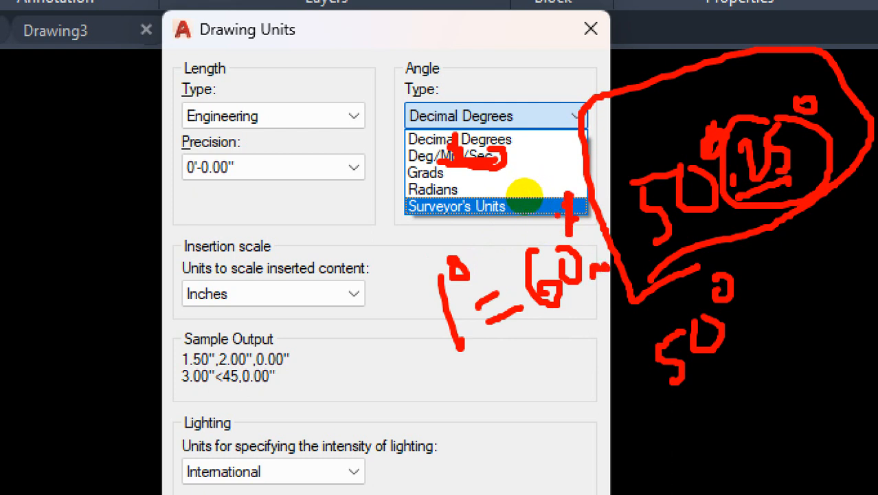
{"action": "left_click_drag", "start_coordinate": [465, 383], "coordinate": [476, 417]}
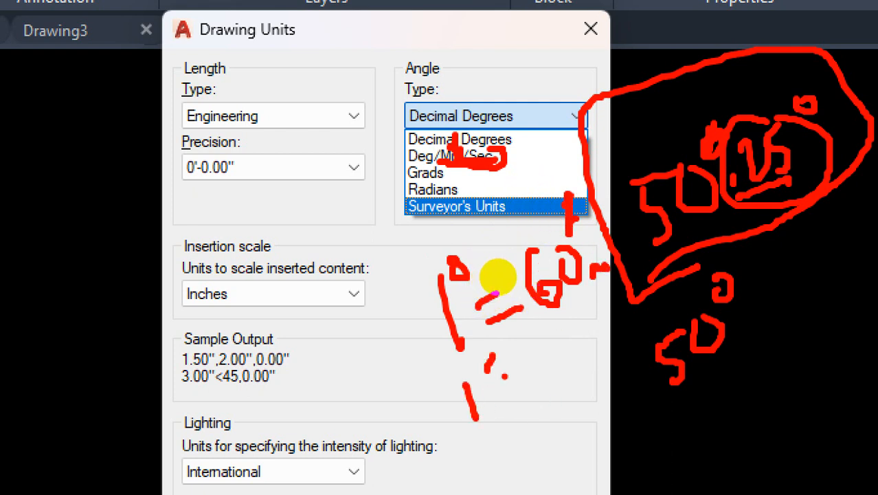
{"action": "left_click_drag", "start_coordinate": [516, 392], "coordinate": [543, 378]}
{"action": "left_click_drag", "start_coordinate": [551, 326], "coordinate": [551, 355]}
{"action": "left_click_drag", "start_coordinate": [584, 332], "coordinate": [582, 332]}
{"action": "left_click_drag", "start_coordinate": [585, 294], "coordinate": [586, 315]}
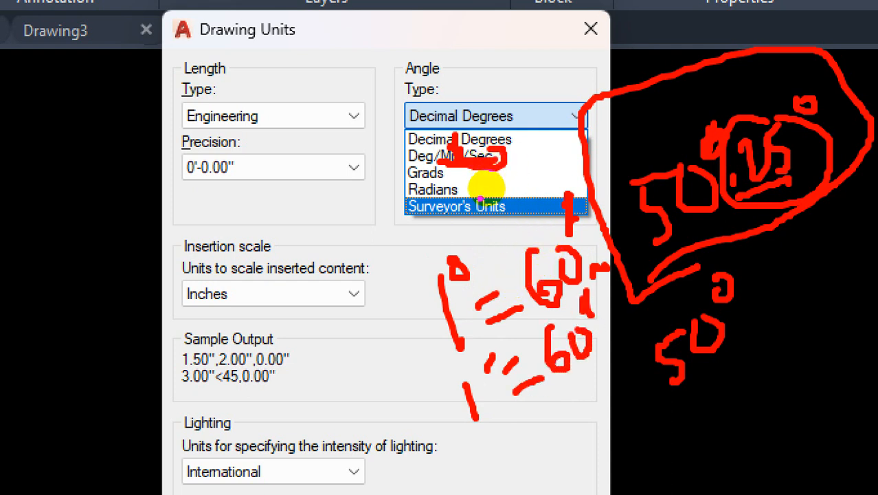
{"action": "key", "text": "Escape"}
- Set the angle type to Surveyor's Units and examine its N 0d E precision format
{"action": "left_click", "coordinate": [512, 147]}
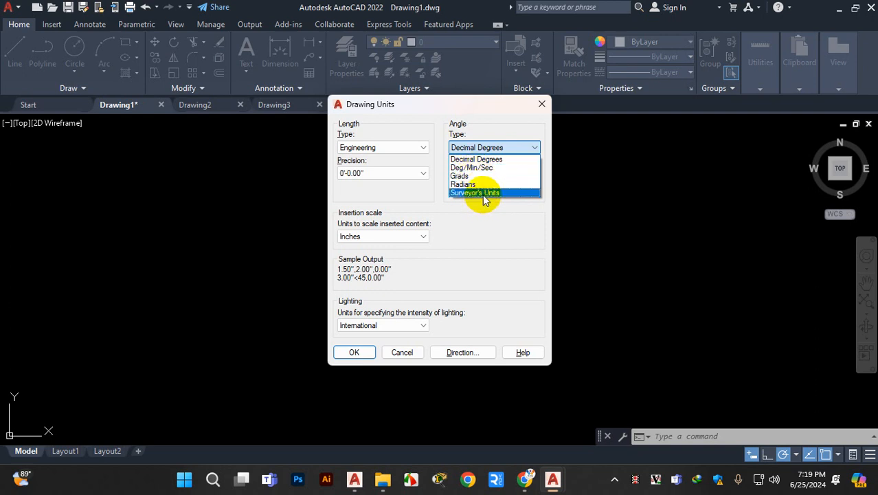
{"action": "left_click", "coordinate": [482, 194]}
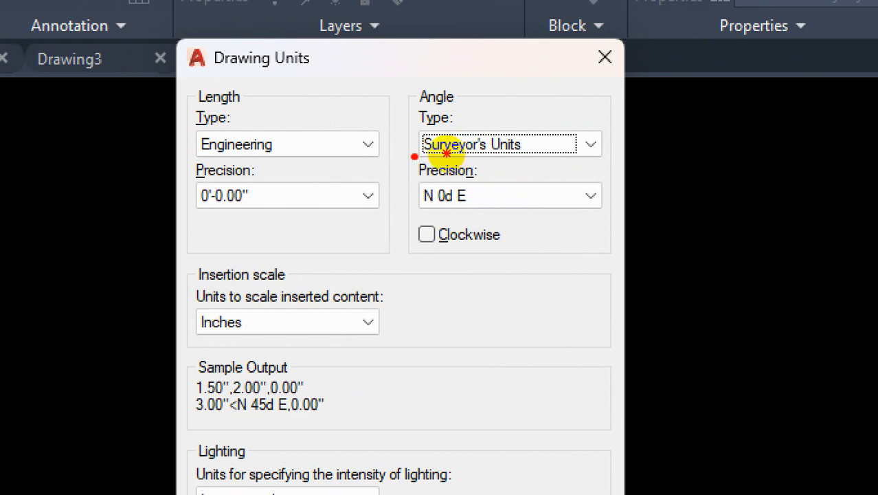
{"action": "mouse_move", "coordinate": [465, 153]}
{"action": "left_mouse_down"}
{"action": "mouse_move", "coordinate": [536, 157]}
{"action": "mouse_move", "coordinate": [540, 137]}
{"action": "mouse_move", "coordinate": [418, 134]}
{"action": "mouse_move", "coordinate": [447, 186]}
{"action": "mouse_move", "coordinate": [545, 189]}
{"action": "mouse_move", "coordinate": [546, 167]}
{"action": "mouse_move", "coordinate": [447, 164]}
{"action": "left_mouse_up"}
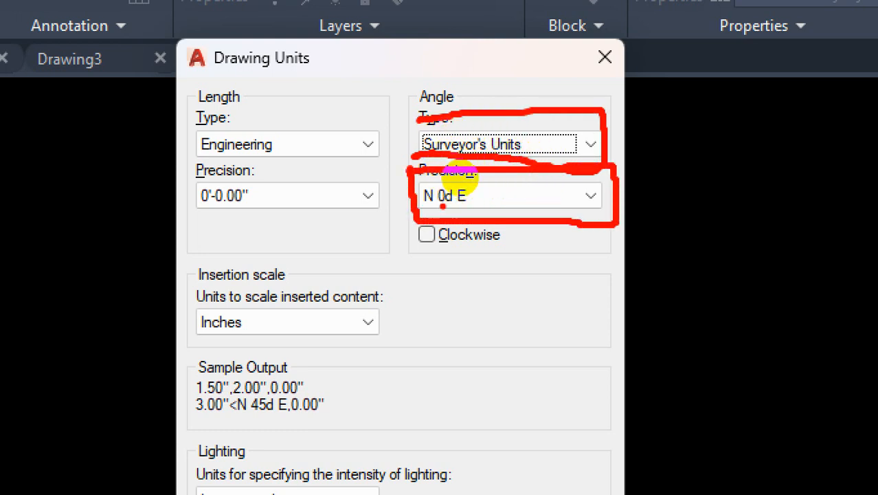
{"action": "left_click_drag", "start_coordinate": [429, 208], "coordinate": [505, 207]}
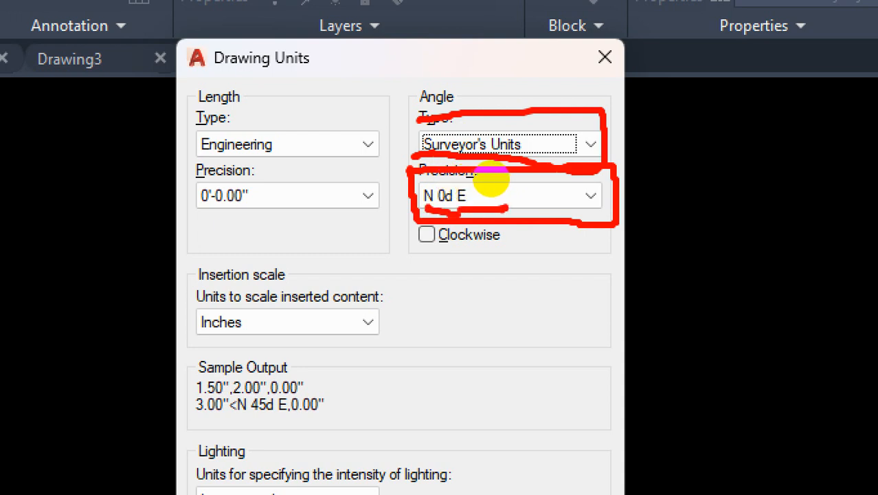
{"action": "left_click_drag", "start_coordinate": [457, 162], "coordinate": [481, 194]}
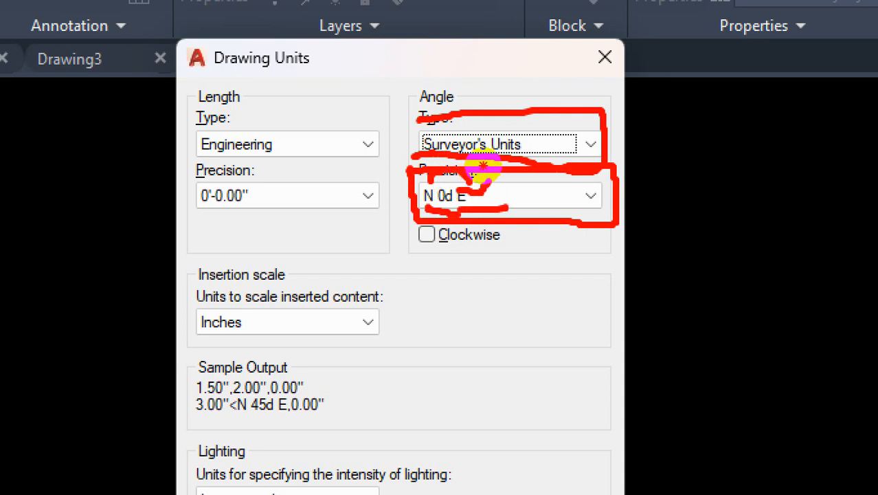
- Examine how Surveyor's Units bearings relate to the north, south, east and west directions
{"action": "left_click_drag", "start_coordinate": [491, 264], "coordinate": [491, 407]}
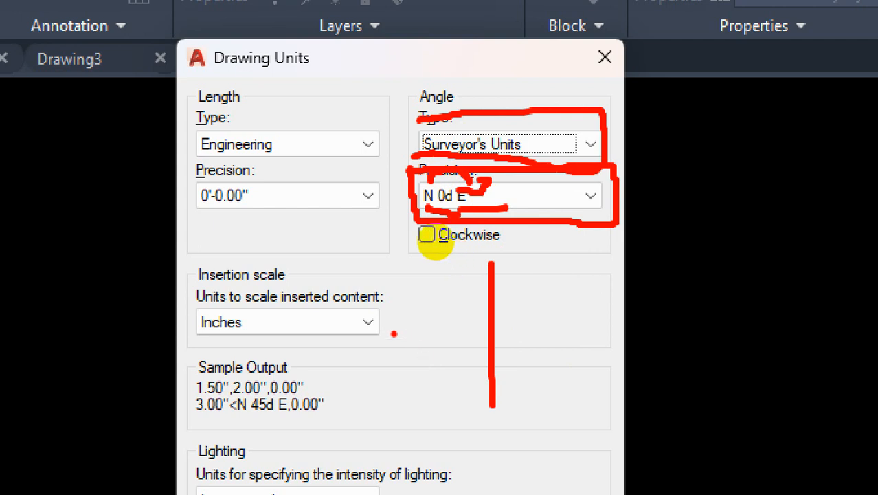
{"action": "left_click_drag", "start_coordinate": [391, 334], "coordinate": [637, 338]}
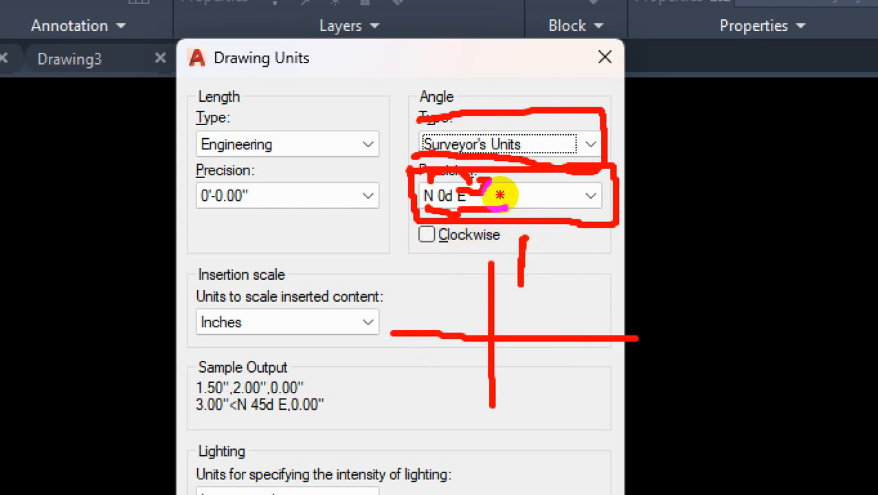
{"action": "left_click_drag", "start_coordinate": [520, 285], "coordinate": [565, 233]}
{"action": "mouse_move", "coordinate": [539, 395]}
{"action": "left_mouse_down"}
{"action": "mouse_move", "coordinate": [514, 404]}
{"action": "mouse_move", "coordinate": [505, 443]}
{"action": "left_mouse_up"}
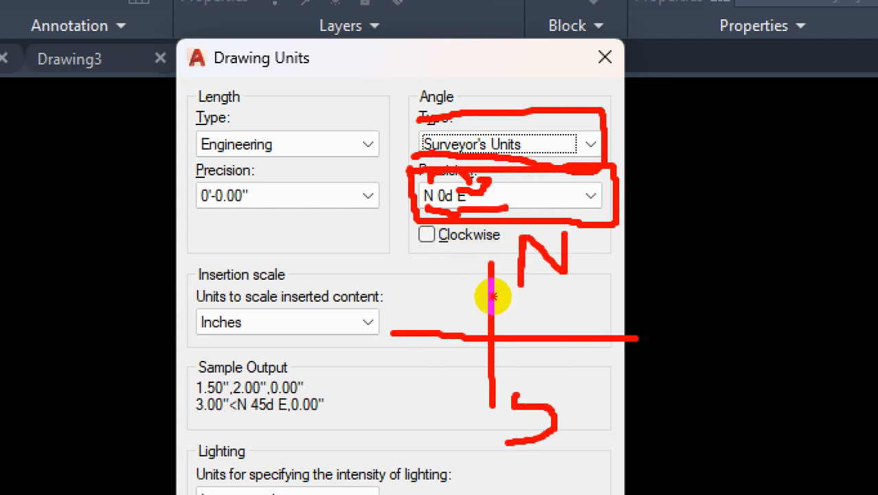
{"action": "mouse_move", "coordinate": [678, 317]}
{"action": "left_mouse_down"}
{"action": "mouse_move", "coordinate": [716, 362]}
{"action": "mouse_move", "coordinate": [744, 293]}
{"action": "left_mouse_up"}
{"action": "mouse_move", "coordinate": [332, 318]}
{"action": "left_mouse_down"}
{"action": "mouse_move", "coordinate": [338, 378]}
{"action": "mouse_move", "coordinate": [384, 302]}
{"action": "left_mouse_up"}
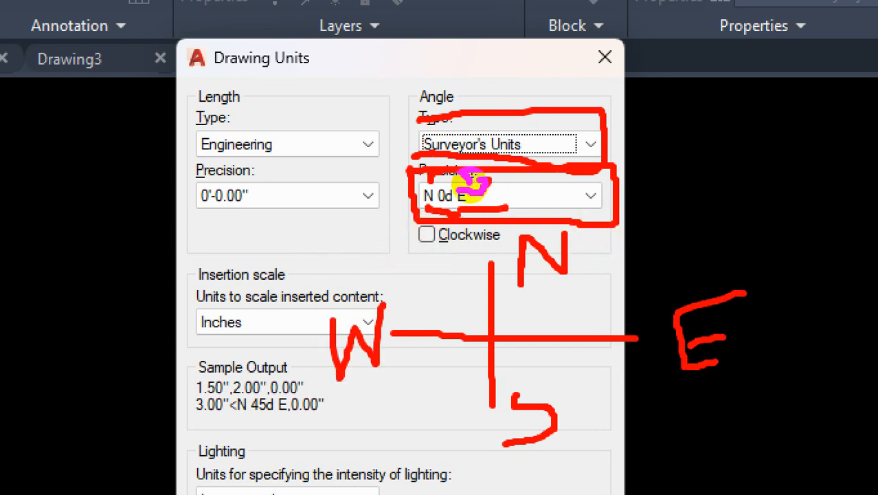
{"action": "left_click_drag", "start_coordinate": [423, 196], "coordinate": [431, 193]}
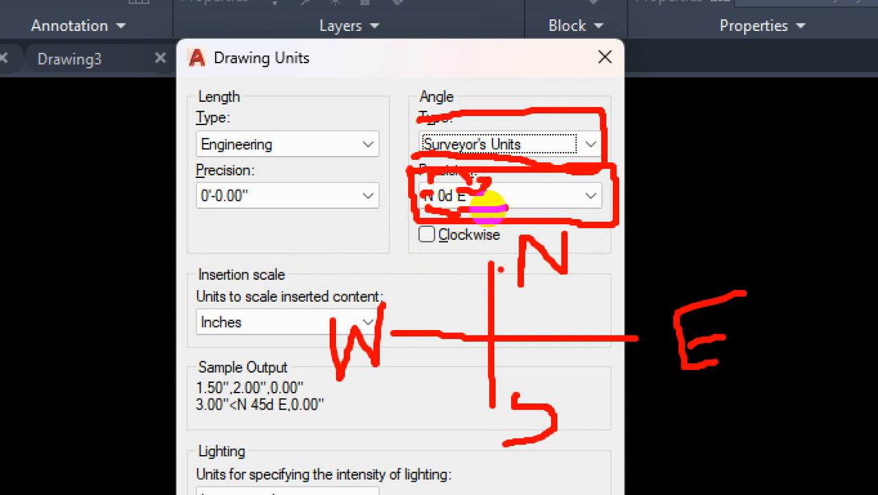
{"action": "left_click_drag", "start_coordinate": [548, 278], "coordinate": [509, 335]}
{"action": "left_click", "coordinate": [499, 296]}
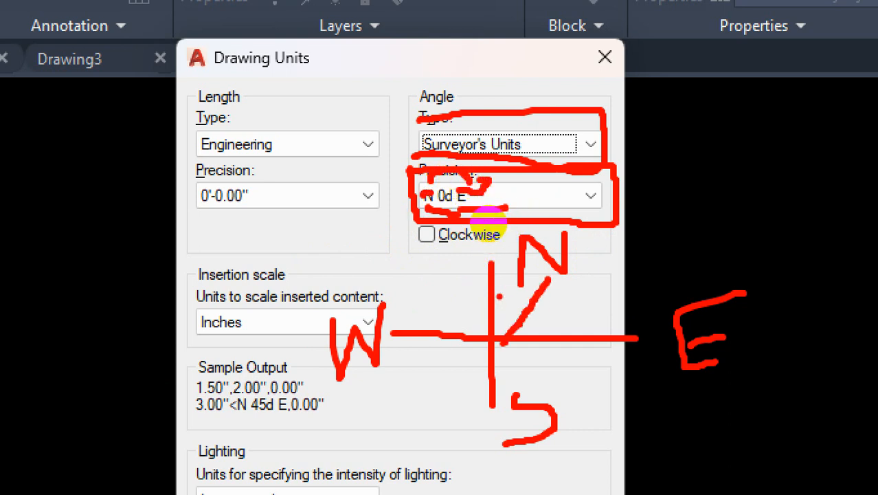
{"action": "left_click_drag", "start_coordinate": [495, 297], "coordinate": [526, 292]}
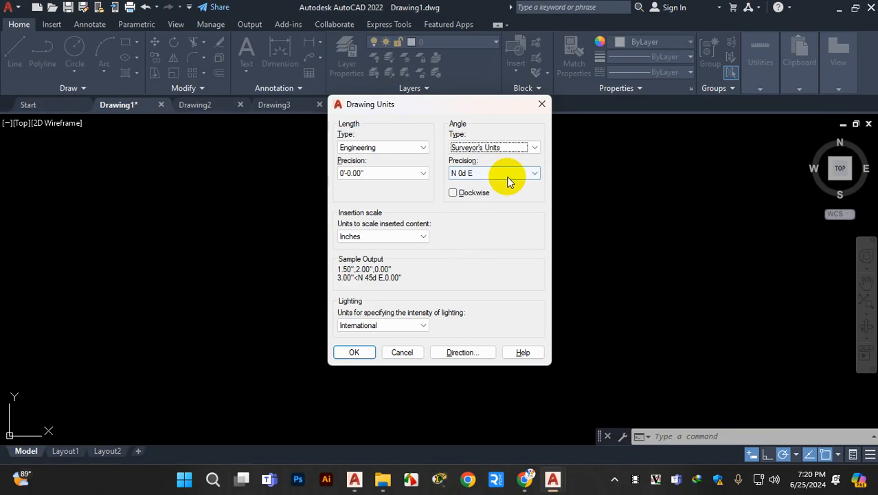
- Review the Surveyor's Units precision options, then set the angle type to Decimal Degrees with precision 0
{"action": "left_click", "coordinate": [512, 201]}
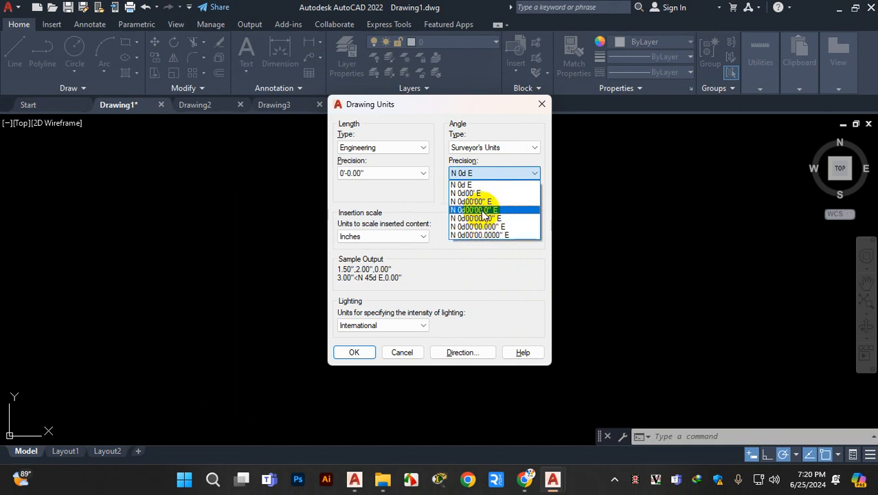
{"action": "left_click", "coordinate": [508, 147]}
{"action": "left_click", "coordinate": [509, 147]}
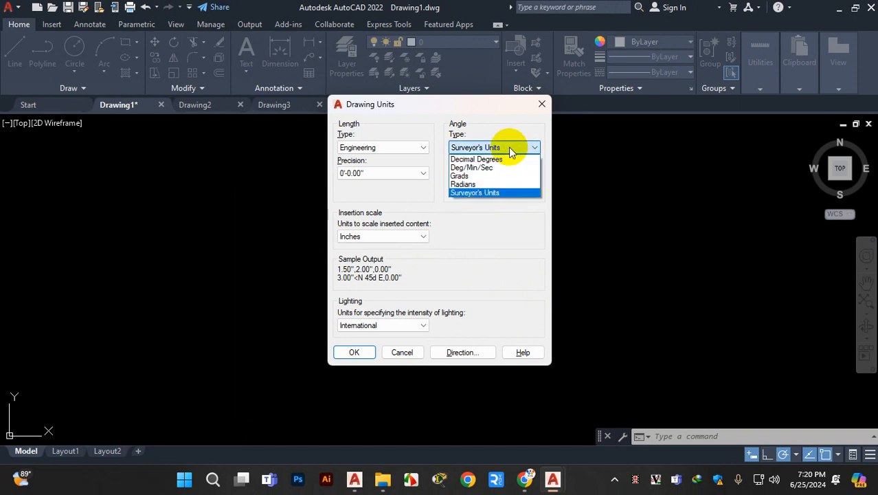
{"action": "left_click", "coordinate": [492, 159]}
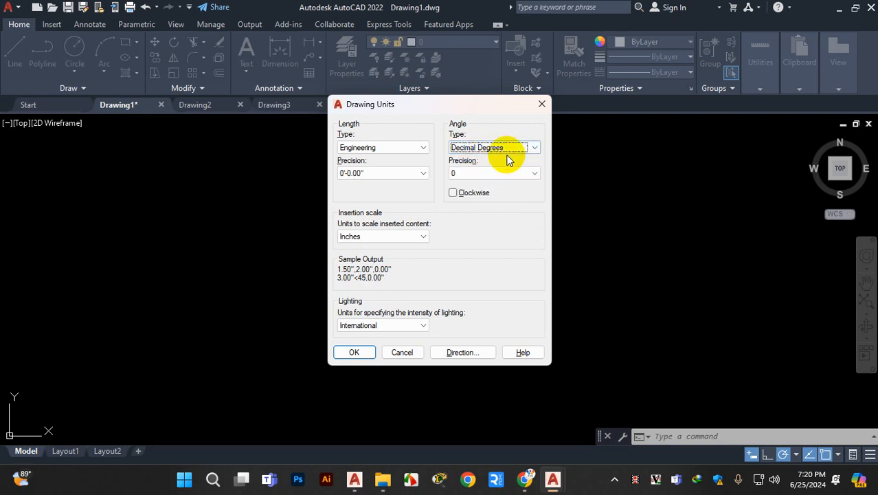
{"action": "left_click", "coordinate": [499, 174]}
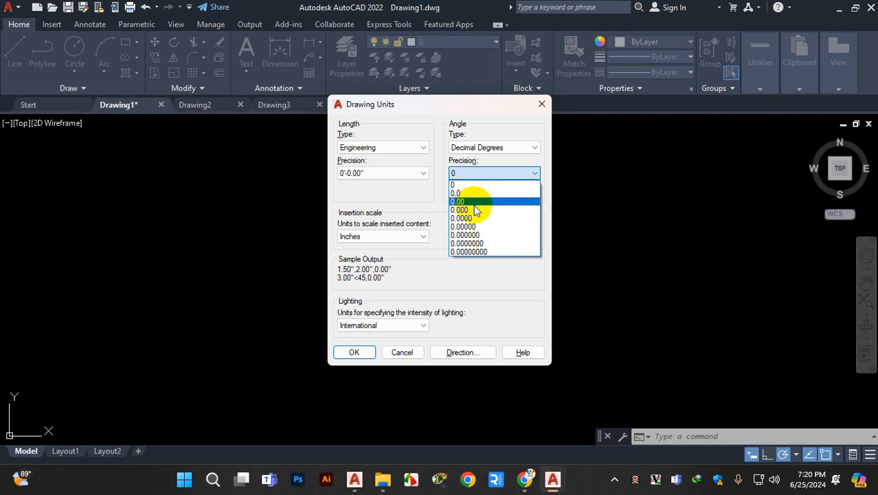
{"action": "left_click", "coordinate": [479, 184]}
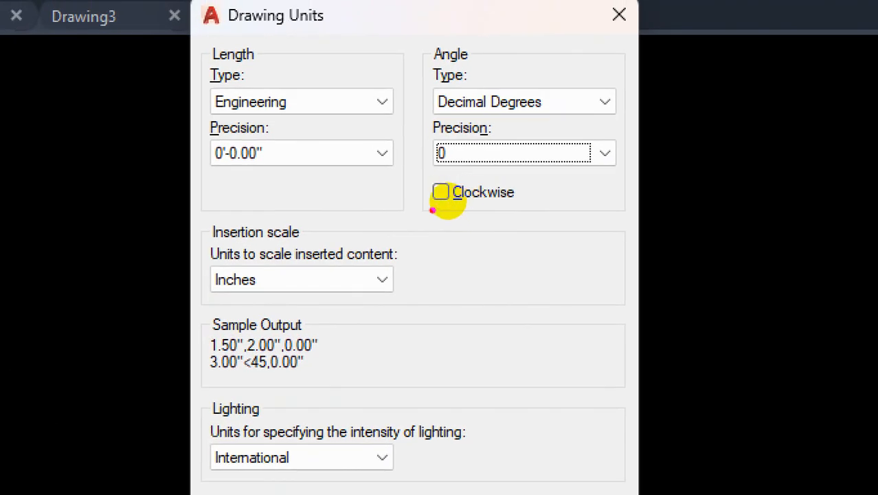
- Examine how the Clockwise option relates to the 0, 90, 180 and 270 degree directions around the horizontal and vertical axes
{"action": "mouse_move", "coordinate": [426, 182]}
{"action": "left_mouse_down"}
{"action": "mouse_move", "coordinate": [468, 180]}
{"action": "mouse_move", "coordinate": [476, 168]}
{"action": "left_mouse_up"}
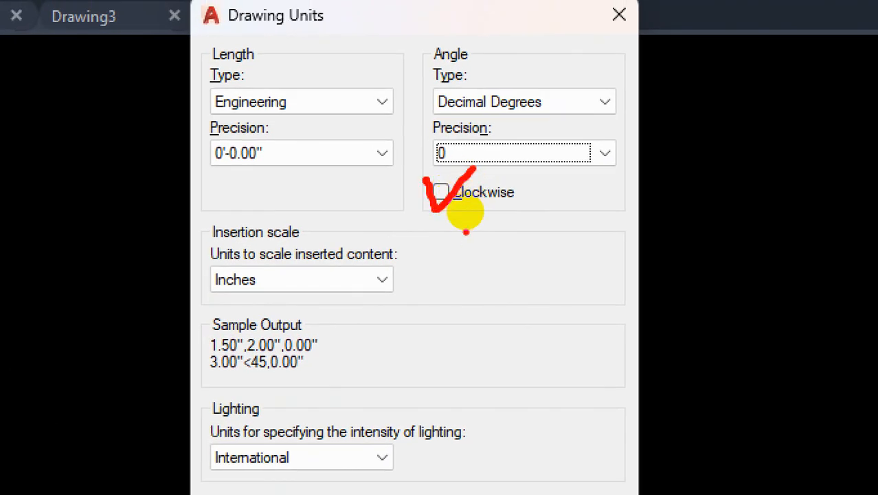
{"action": "left_click_drag", "start_coordinate": [415, 286], "coordinate": [631, 274]}
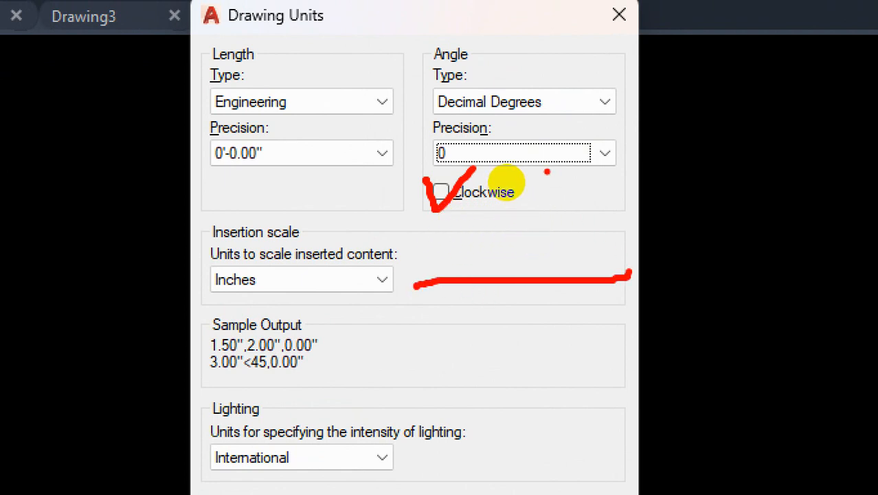
{"action": "left_click_drag", "start_coordinate": [526, 155], "coordinate": [524, 414]}
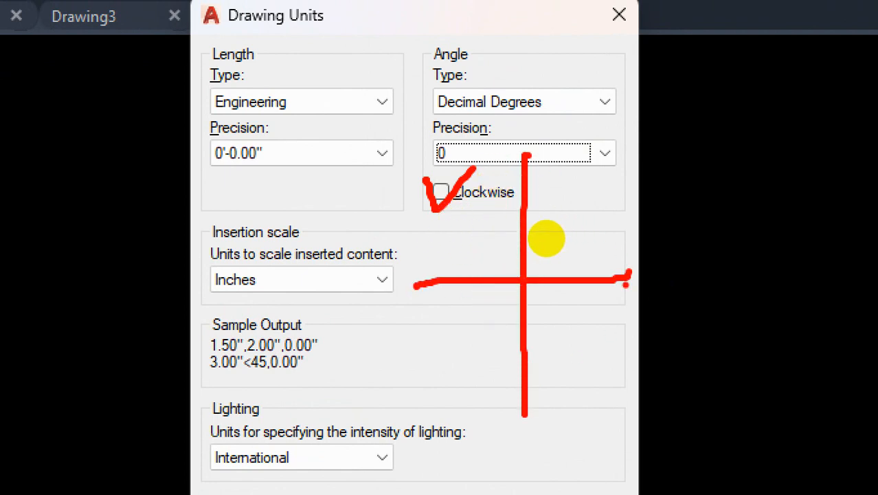
{"action": "left_click_drag", "start_coordinate": [602, 278], "coordinate": [643, 274]}
{"action": "mouse_move", "coordinate": [723, 233]}
{"action": "left_mouse_down"}
{"action": "mouse_move", "coordinate": [727, 276]}
{"action": "mouse_move", "coordinate": [722, 237]}
{"action": "left_mouse_up"}
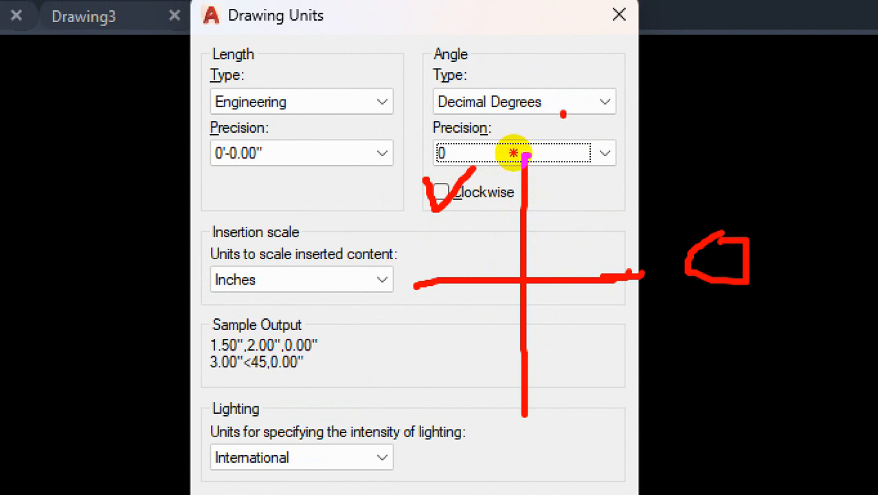
{"action": "mouse_move", "coordinate": [543, 155]}
{"action": "left_mouse_down"}
{"action": "mouse_move", "coordinate": [581, 130]}
{"action": "mouse_move", "coordinate": [598, 168]}
{"action": "left_mouse_up"}
{"action": "left_click_drag", "start_coordinate": [611, 109], "coordinate": [635, 124]}
{"action": "left_click_drag", "start_coordinate": [350, 260], "coordinate": [361, 317]}
{"action": "mouse_move", "coordinate": [363, 244]}
{"action": "left_mouse_down"}
{"action": "mouse_move", "coordinate": [388, 296]}
{"action": "mouse_move", "coordinate": [426, 241]}
{"action": "left_mouse_up"}
{"action": "mouse_move", "coordinate": [505, 423]}
{"action": "left_mouse_down"}
{"action": "mouse_move", "coordinate": [576, 412]}
{"action": "mouse_move", "coordinate": [632, 388]}
{"action": "left_mouse_up"}
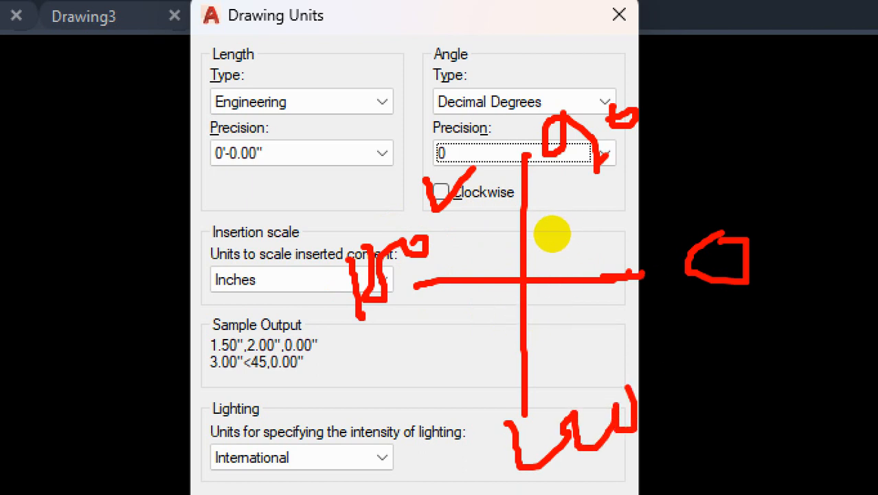
- Examine how positive angles run counterclockwise from the east axis compared with the clockwise direction
{"action": "left_click_drag", "start_coordinate": [572, 222], "coordinate": [636, 275]}
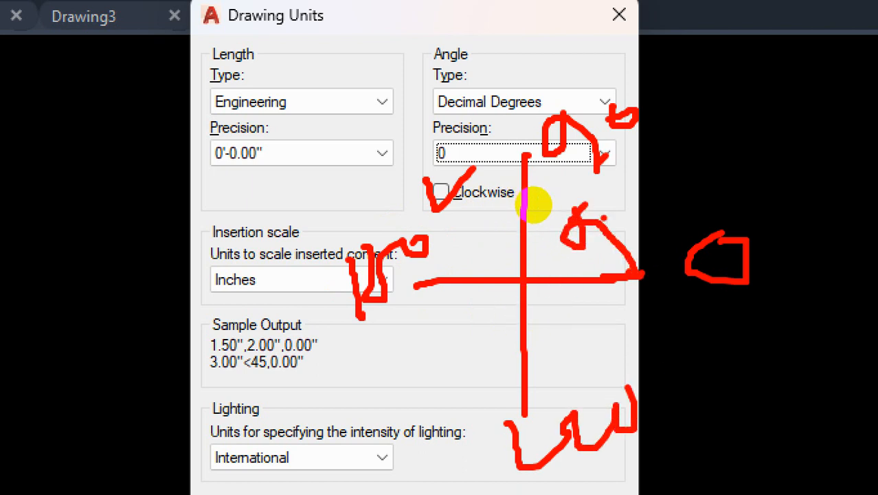
{"action": "left_click_drag", "start_coordinate": [584, 206], "coordinate": [567, 244]}
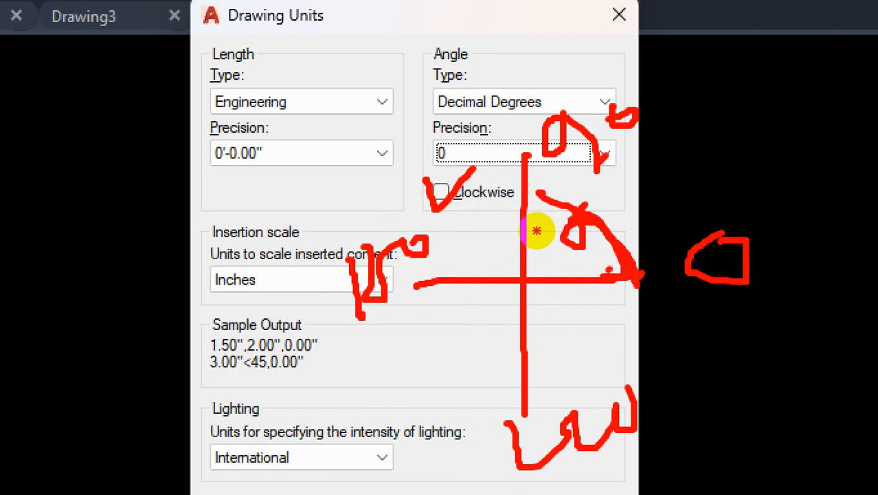
{"action": "left_click_drag", "start_coordinate": [538, 192], "coordinate": [548, 375]}
{"action": "mouse_move", "coordinate": [560, 328]}
{"action": "left_mouse_down"}
{"action": "mouse_move", "coordinate": [527, 385]}
{"action": "mouse_move", "coordinate": [551, 299]}
{"action": "left_mouse_up"}
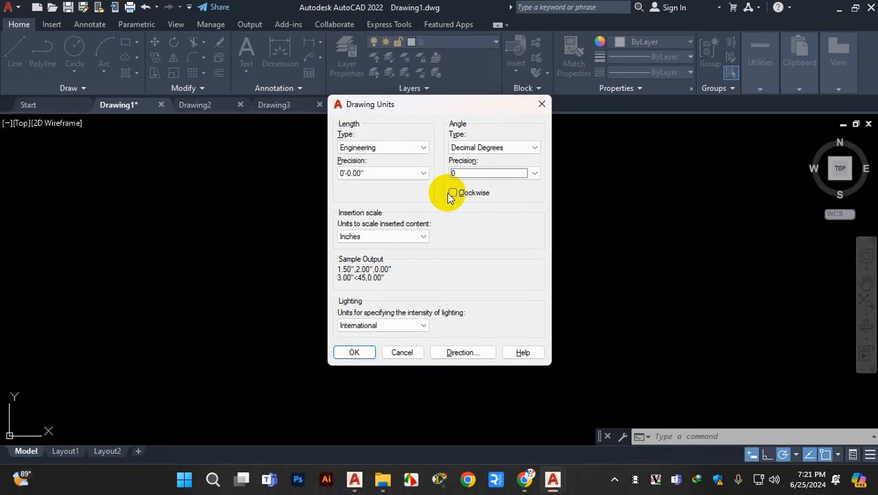
- Try clockwise angle measurement for the drawing units, then restore counterclockwise measurement
{"action": "left_click", "coordinate": [441, 192]}
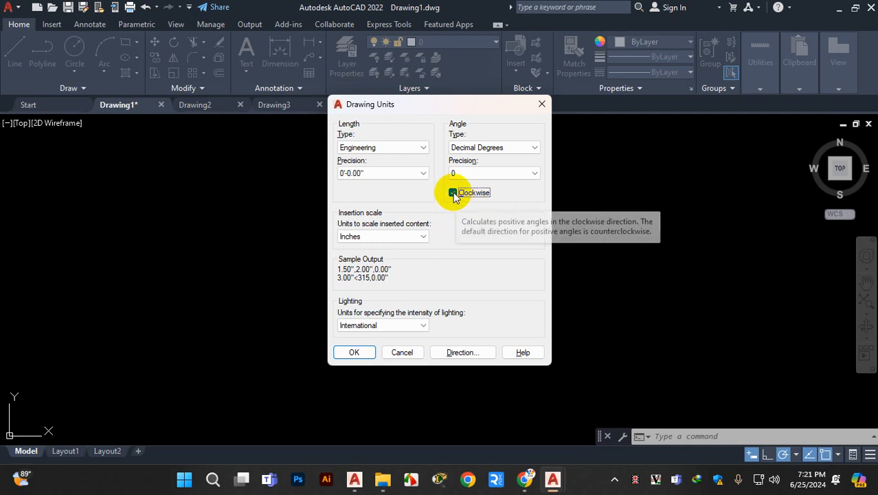
{"action": "left_click", "coordinate": [453, 193]}
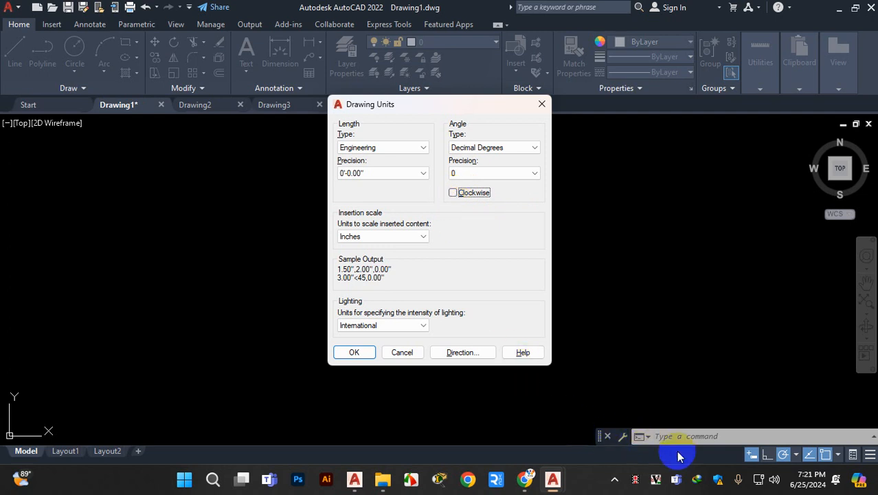
- Open the Direction Control settings for the base angle
{"action": "left_click", "coordinate": [459, 354]}
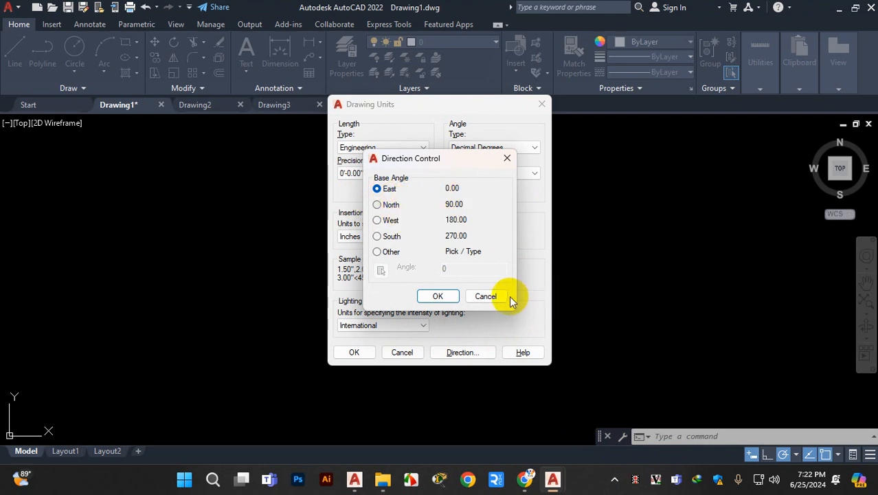
- Leave the base angle direction settings and try the Fractional length type for the drawing units
{"action": "left_click", "coordinate": [485, 297]}
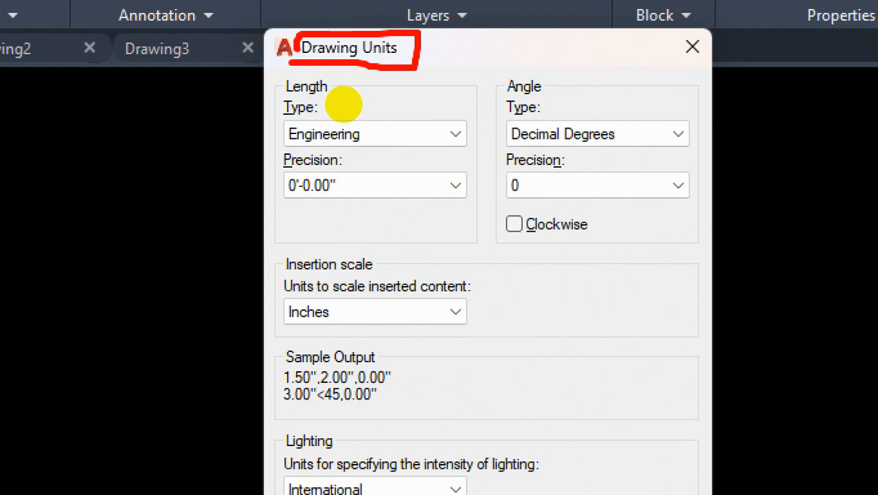
{"action": "left_click_drag", "start_coordinate": [352, 129], "coordinate": [416, 115]}
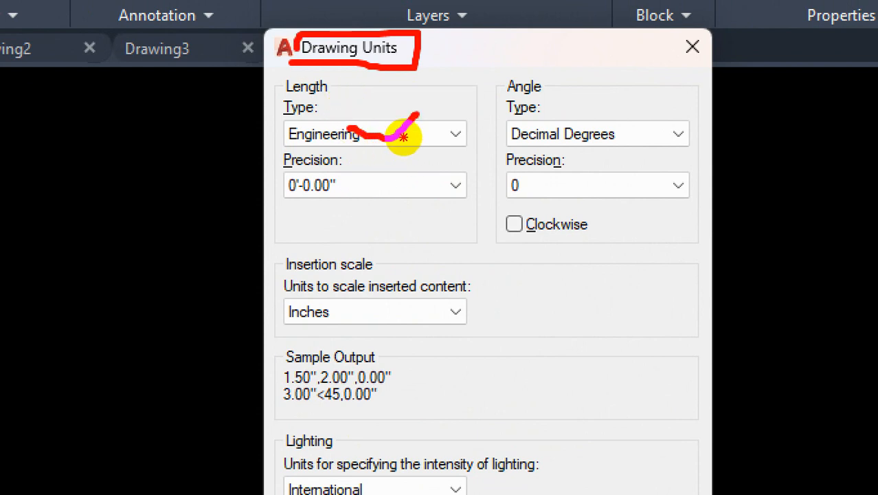
{"action": "mouse_move", "coordinate": [416, 55]}
{"action": "left_mouse_down"}
{"action": "mouse_move", "coordinate": [402, 147]}
{"action": "mouse_move", "coordinate": [436, 127]}
{"action": "left_mouse_up"}
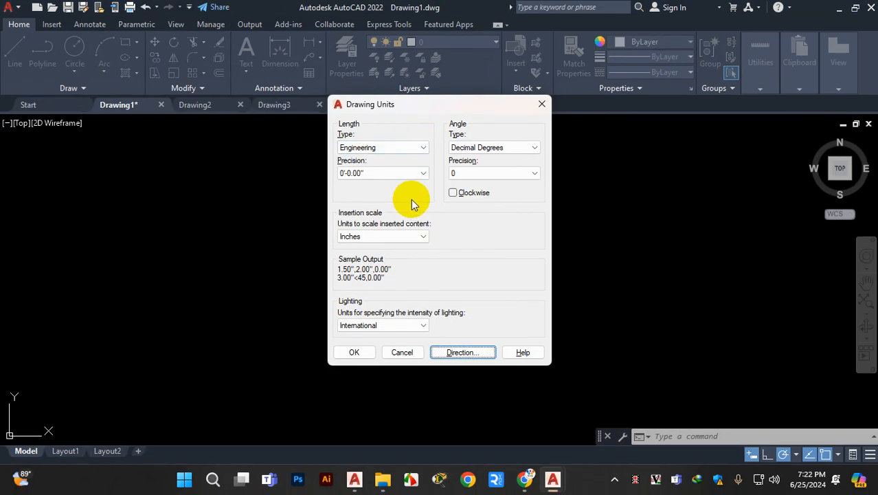
{"action": "left_click", "coordinate": [405, 147]}
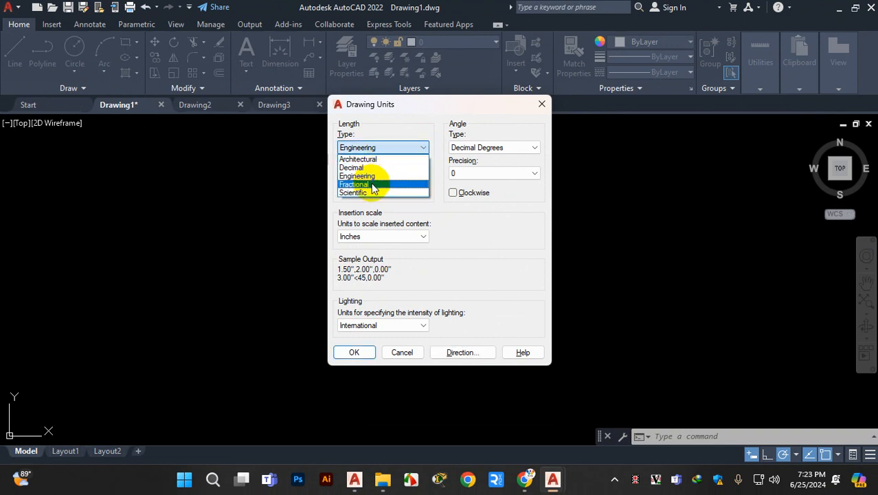
{"action": "left_click", "coordinate": [377, 184]}
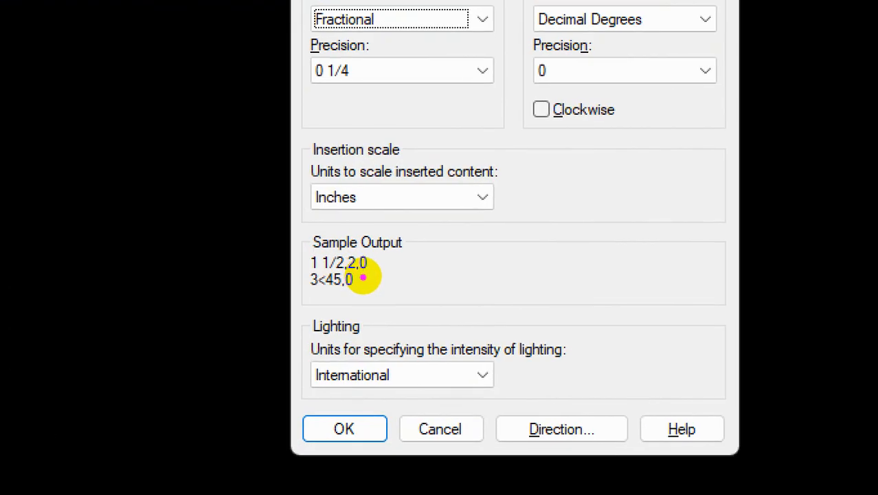
{"action": "left_click_drag", "start_coordinate": [364, 274], "coordinate": [359, 269]}
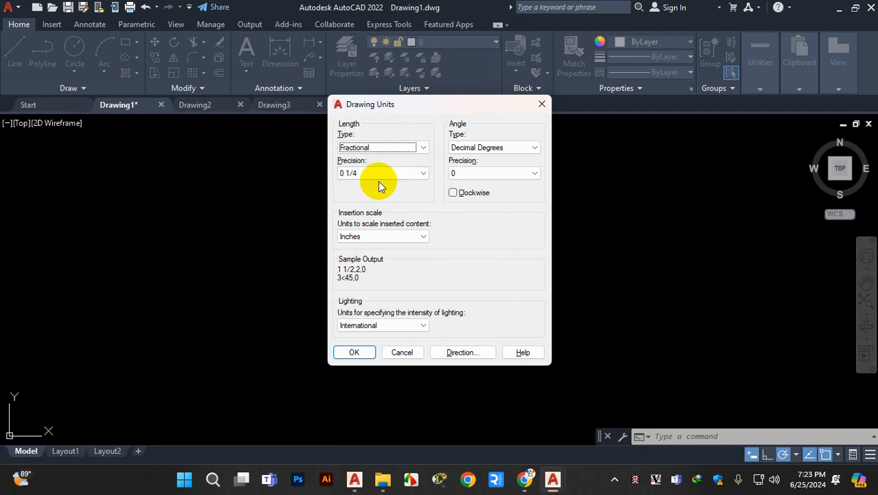
- Try the Scientific and Architectural length types for the drawing units
{"action": "left_click", "coordinate": [378, 147]}
{"action": "left_click", "coordinate": [350, 193]}
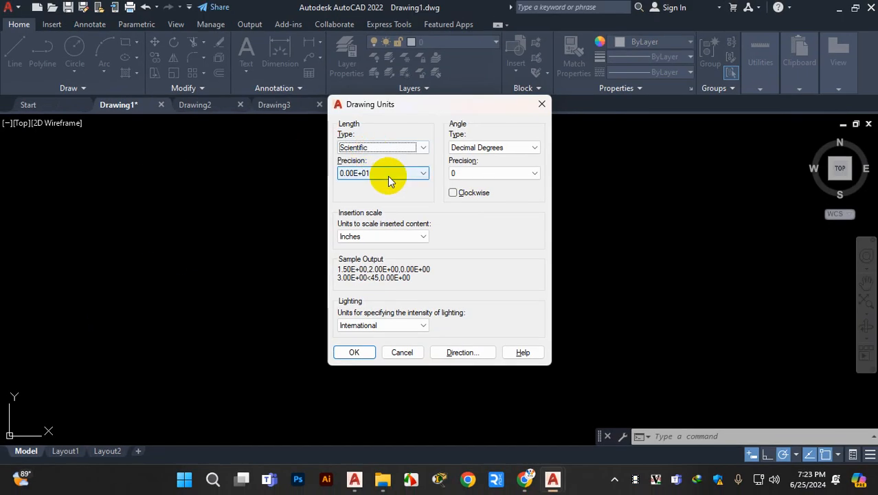
{"action": "left_click", "coordinate": [382, 177]}
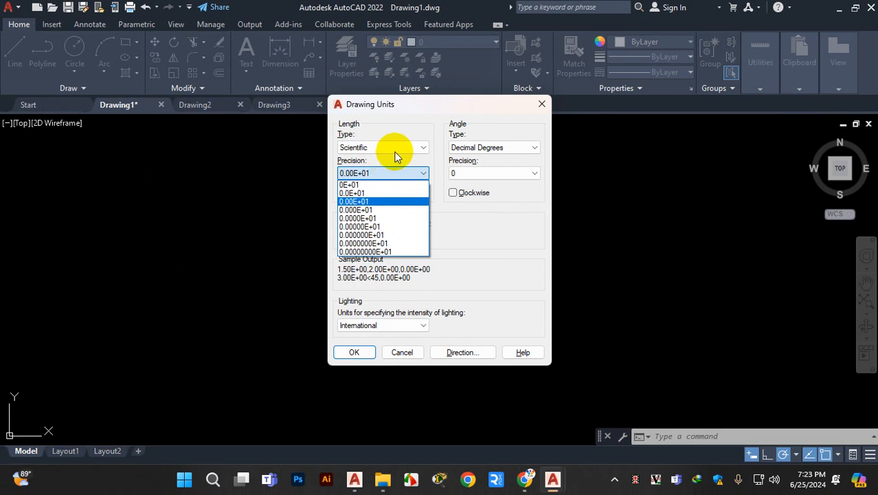
{"action": "left_click", "coordinate": [396, 151]}
{"action": "left_click", "coordinate": [398, 151]}
{"action": "left_click", "coordinate": [395, 158]}
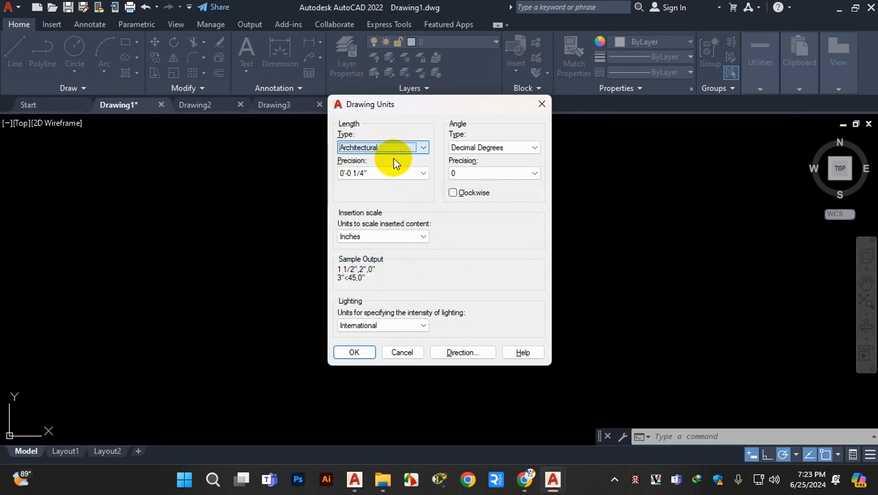
- Set the drawing's length type to Engineering and close the drawing units settings
{"action": "left_click", "coordinate": [393, 148]}
{"action": "left_click", "coordinate": [380, 176]}
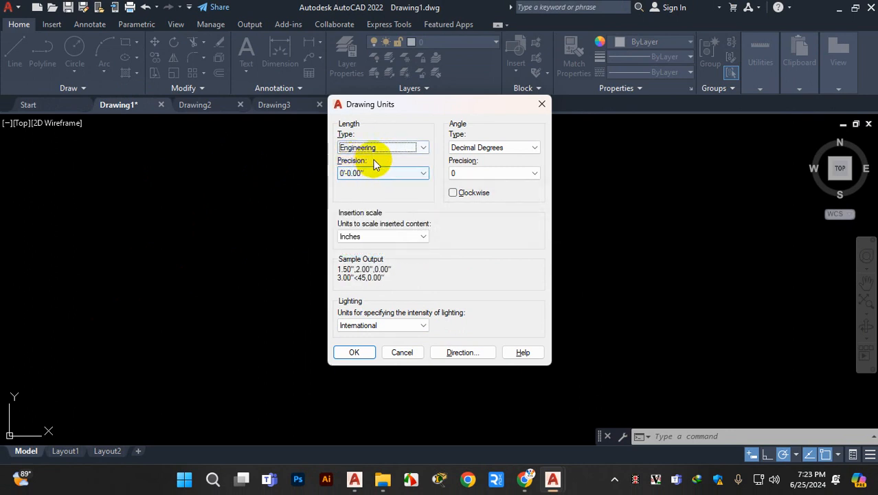
{"action": "left_click", "coordinate": [393, 149]}
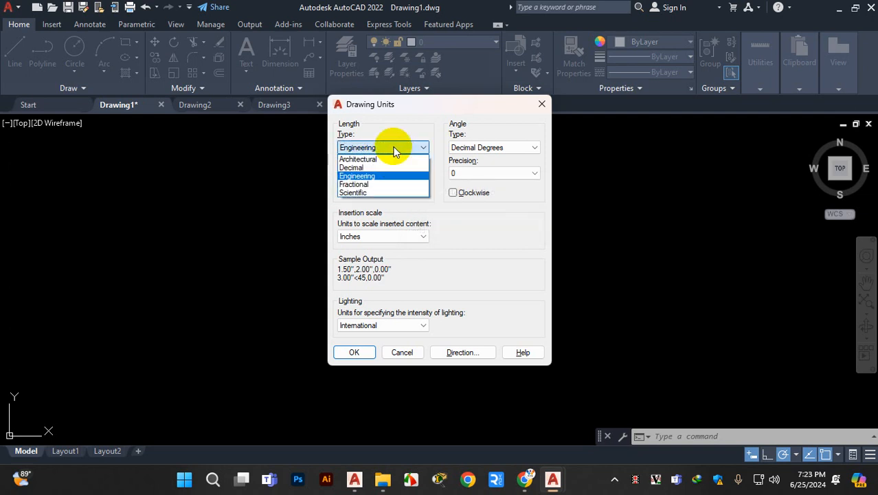
{"action": "left_click", "coordinate": [493, 243]}
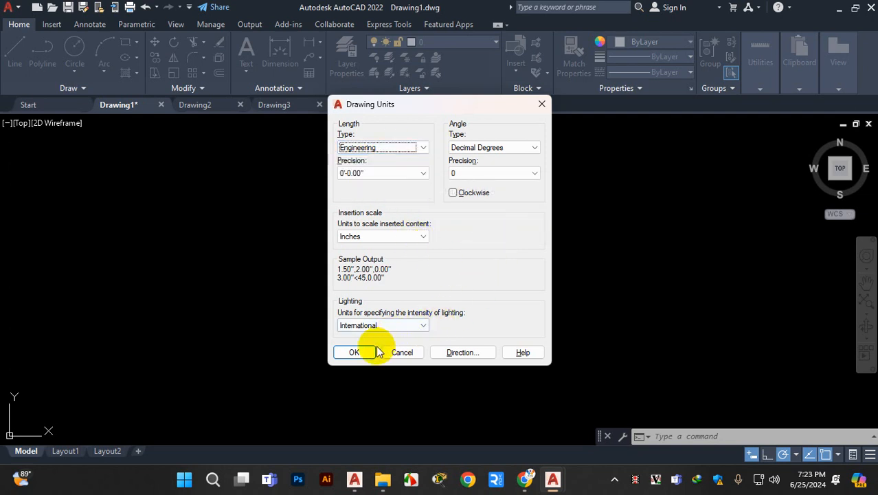
{"action": "left_click", "coordinate": [637, 479]}
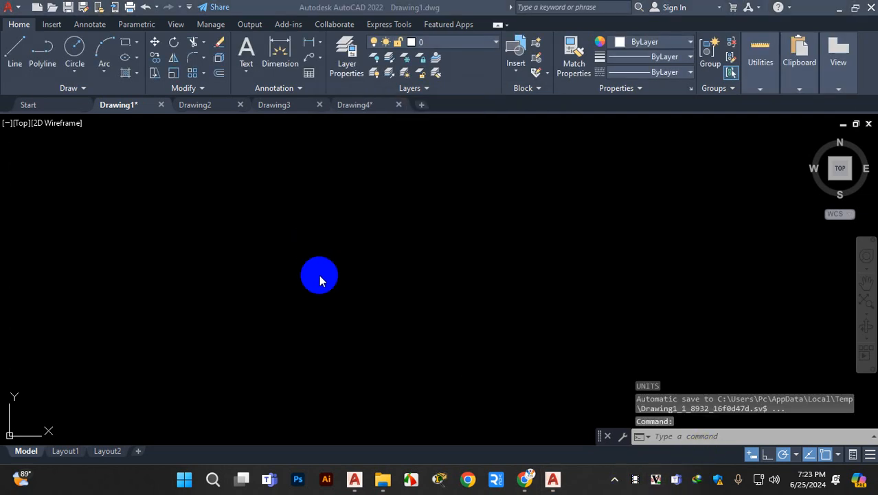
{"action": "left_click", "coordinate": [319, 280]}
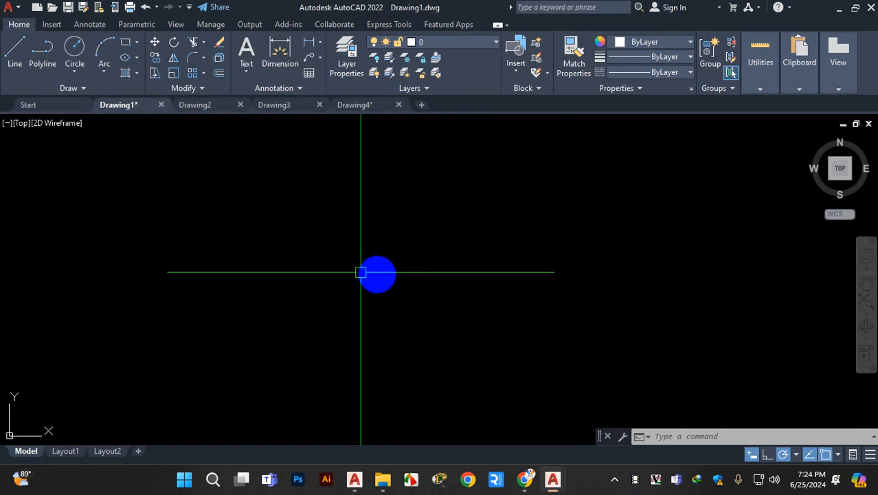
- Examine the crosshair size setting in the display options and close the options
{"action": "key", "text": "Escape"}
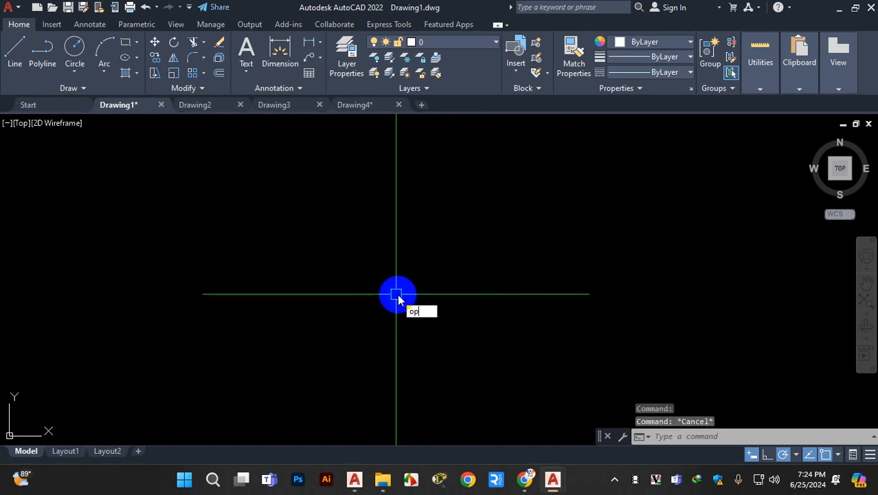
{"action": "type", "text": "op"}
{"action": "key", "text": "Return"}
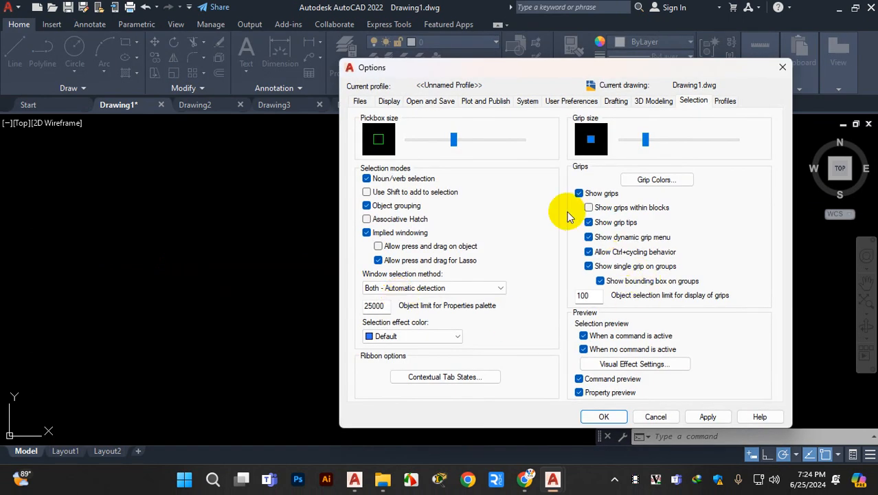
{"action": "left_click", "coordinate": [389, 101]}
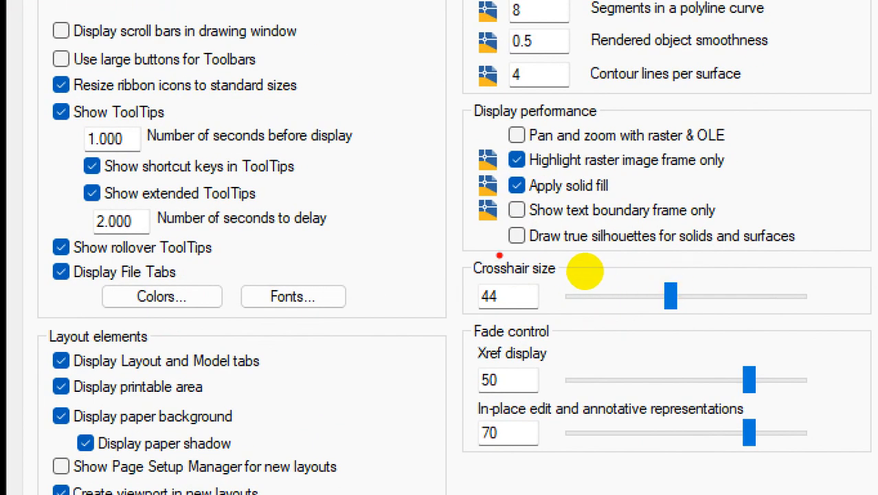
{"action": "mouse_move", "coordinate": [581, 308]}
{"action": "left_mouse_down"}
{"action": "mouse_move", "coordinate": [700, 306]}
{"action": "mouse_move", "coordinate": [677, 272]}
{"action": "mouse_move", "coordinate": [576, 275]}
{"action": "left_mouse_up"}
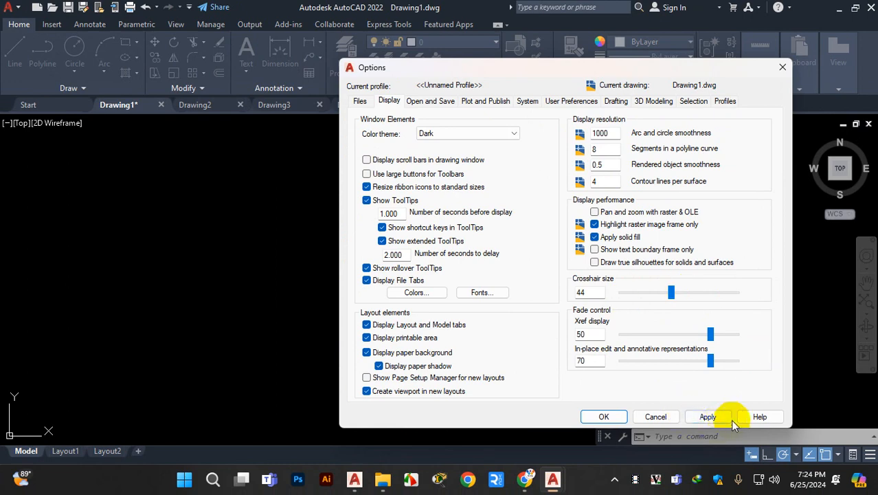
{"action": "left_click", "coordinate": [602, 417]}
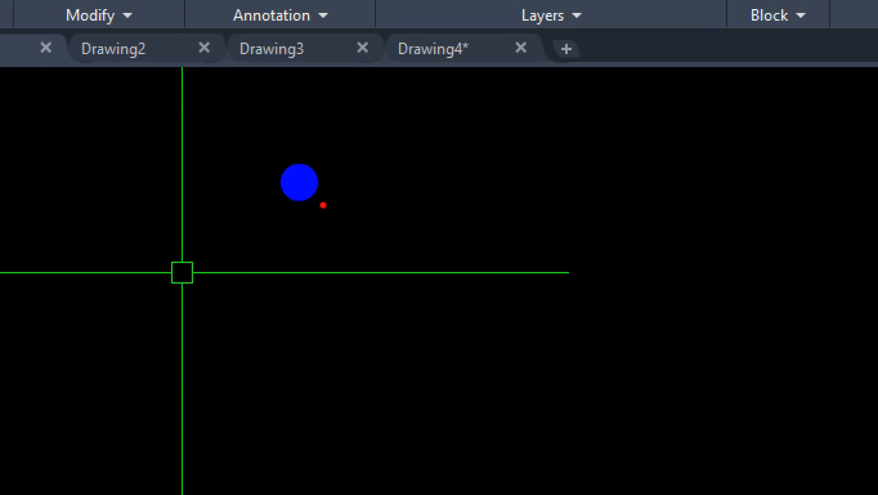
- View the Standard dimension style in the Dimension Style Manager and close it
{"action": "left_click_drag", "start_coordinate": [324, 195], "coordinate": [332, 256]}
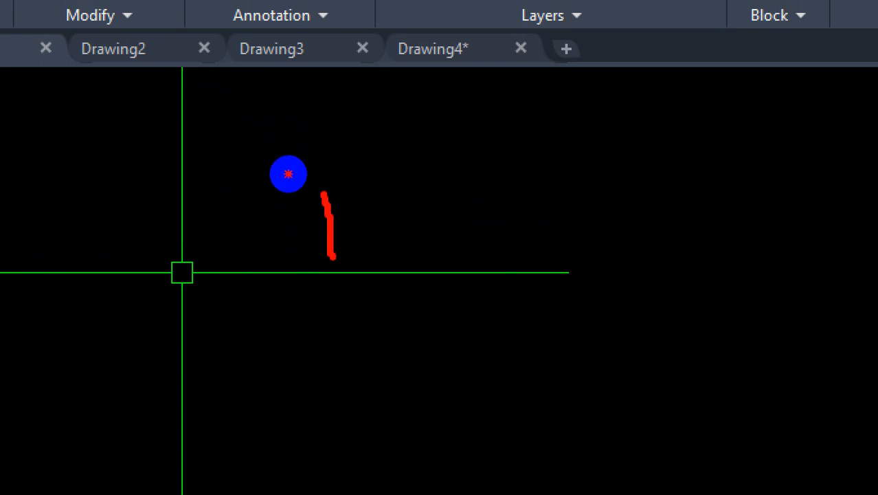
{"action": "mouse_move", "coordinate": [300, 187]}
{"action": "left_mouse_down"}
{"action": "mouse_move", "coordinate": [356, 184]}
{"action": "mouse_move", "coordinate": [363, 244]}
{"action": "mouse_move", "coordinate": [332, 263]}
{"action": "left_mouse_up"}
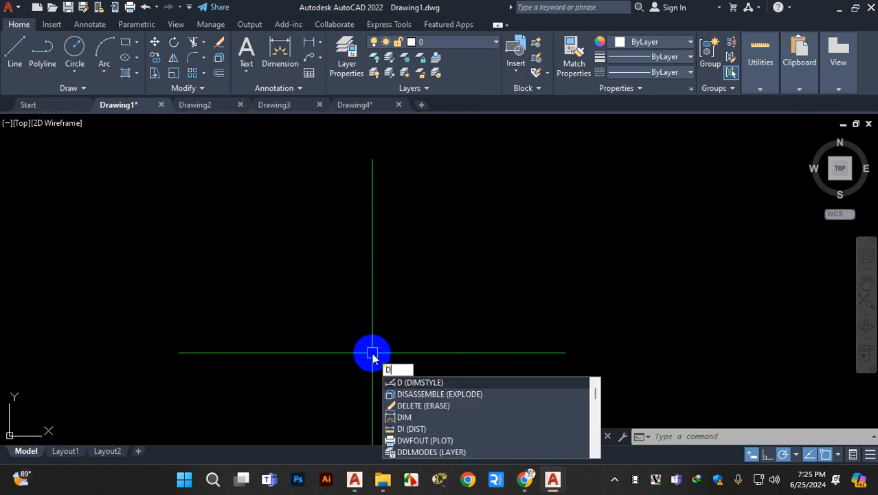
{"action": "key", "text": "Return"}
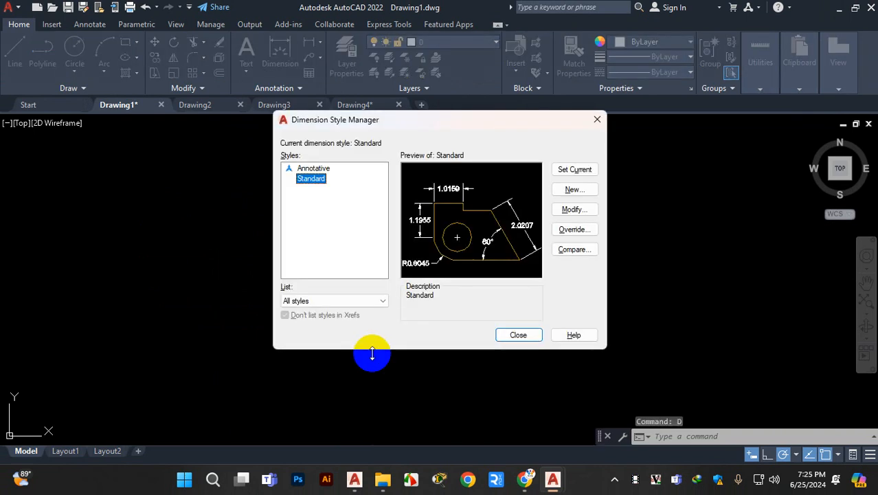
{"action": "left_click", "coordinate": [598, 127]}
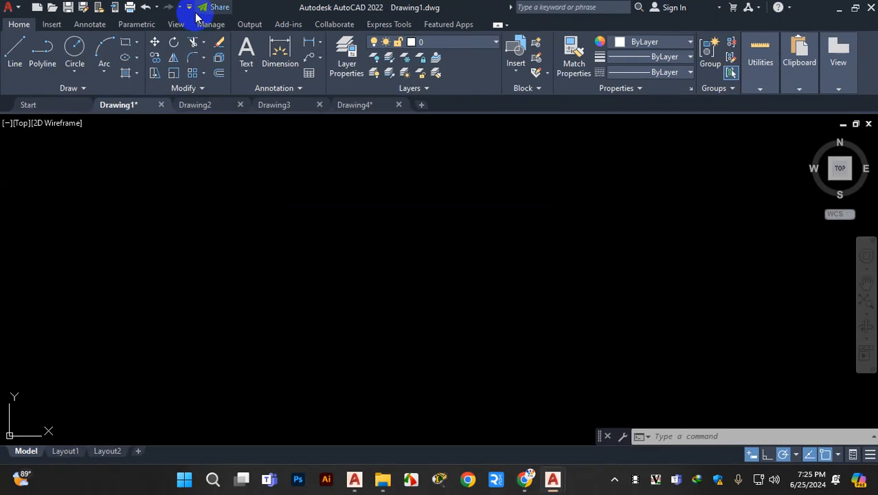
- Show the classic menu bar above the ribbon
{"action": "left_click", "coordinate": [190, 8]}
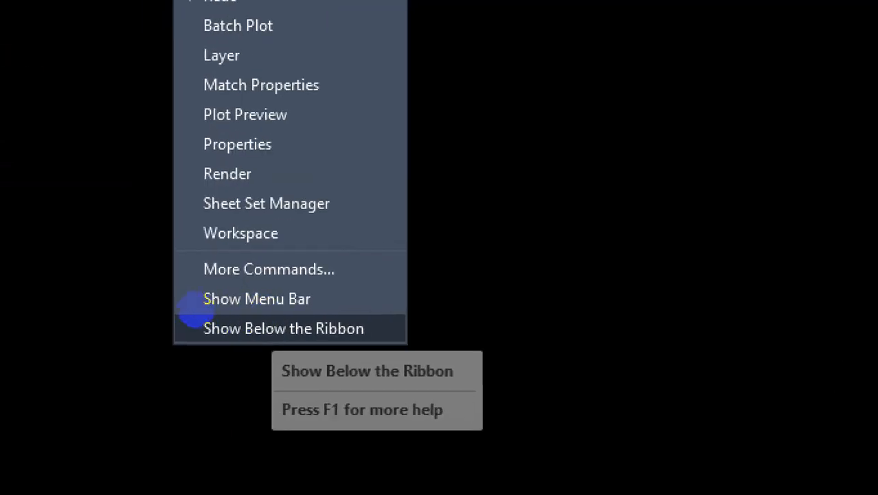
{"action": "left_click_drag", "start_coordinate": [191, 313], "coordinate": [256, 316]}
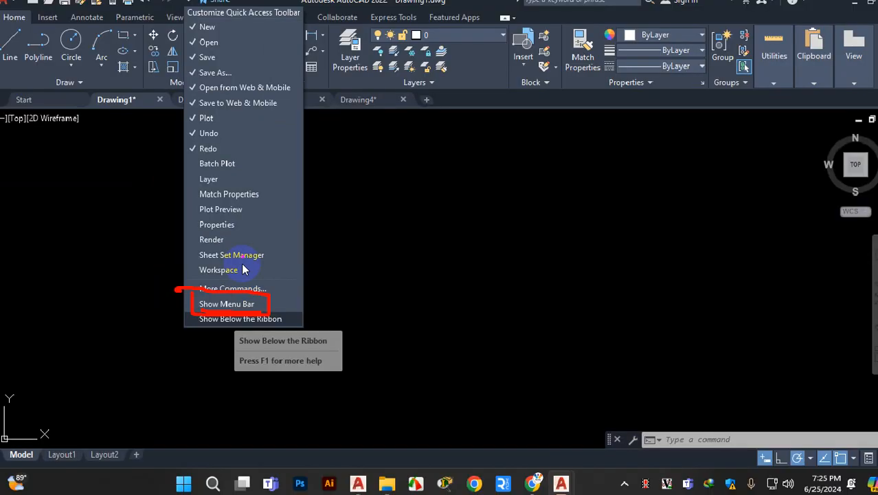
{"action": "left_click", "coordinate": [206, 8]}
{"action": "left_click", "coordinate": [189, 7]}
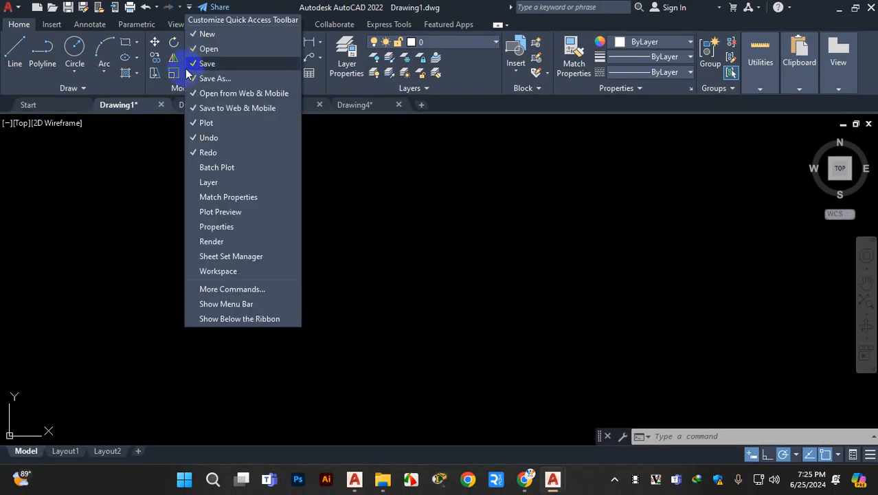
{"action": "left_click", "coordinate": [216, 310]}
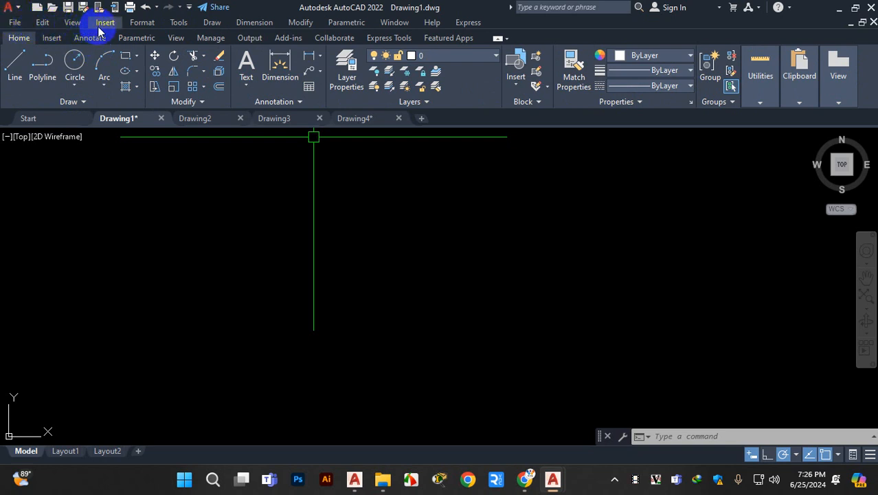
- Add the Workspace selector to the Quick Access Toolbar and choose the Drafting & Annotation workspace
{"action": "left_click", "coordinate": [190, 7]}
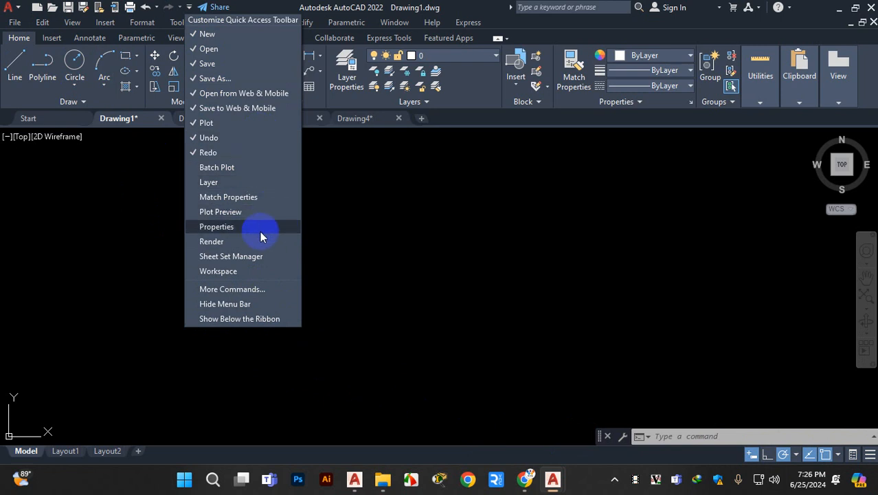
{"action": "left_click", "coordinate": [227, 272]}
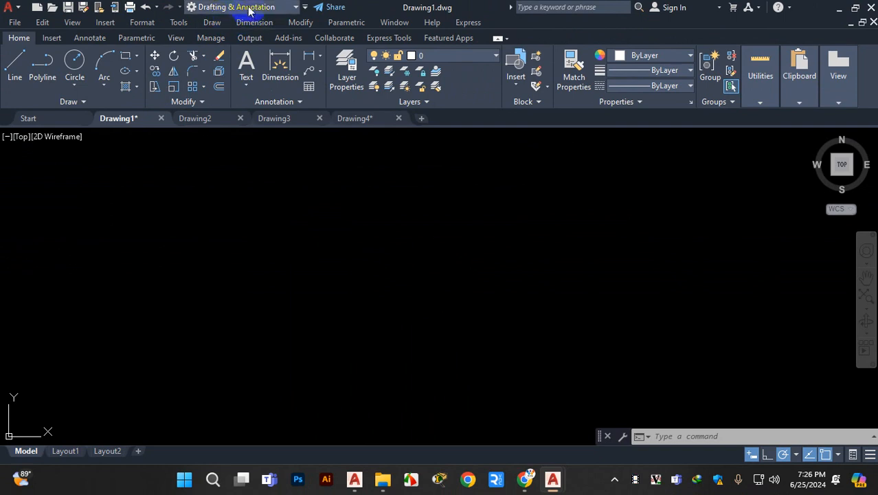
{"action": "left_click", "coordinate": [249, 7]}
{"action": "left_click", "coordinate": [254, 25]}
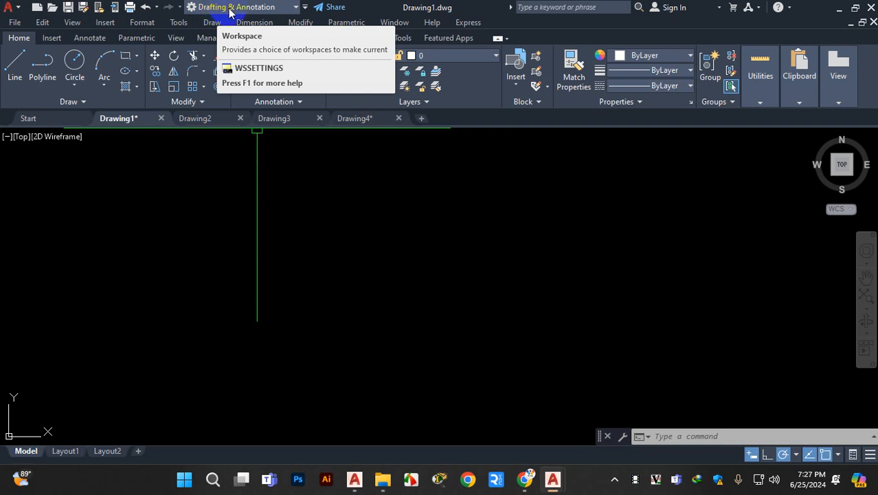
- Examine the available workspaces and the Workspace entry in the Quick Access Toolbar customization
{"action": "left_click", "coordinate": [282, 13]}
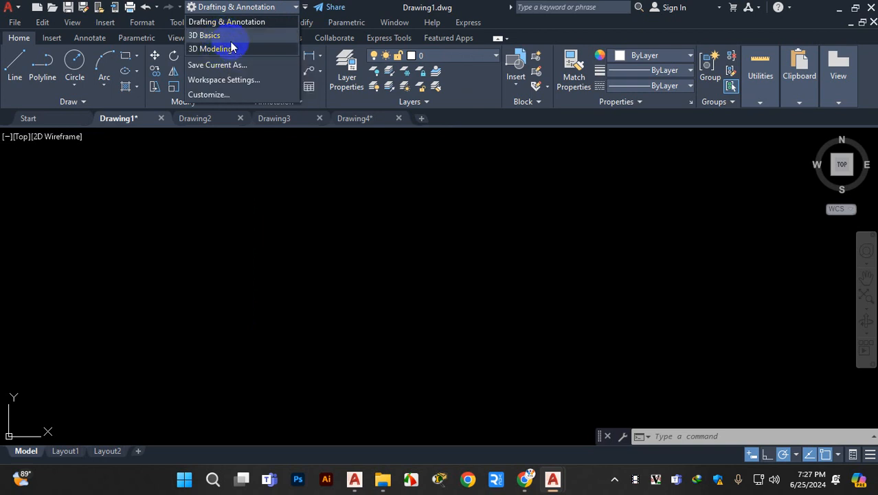
{"action": "left_click", "coordinate": [296, 10]}
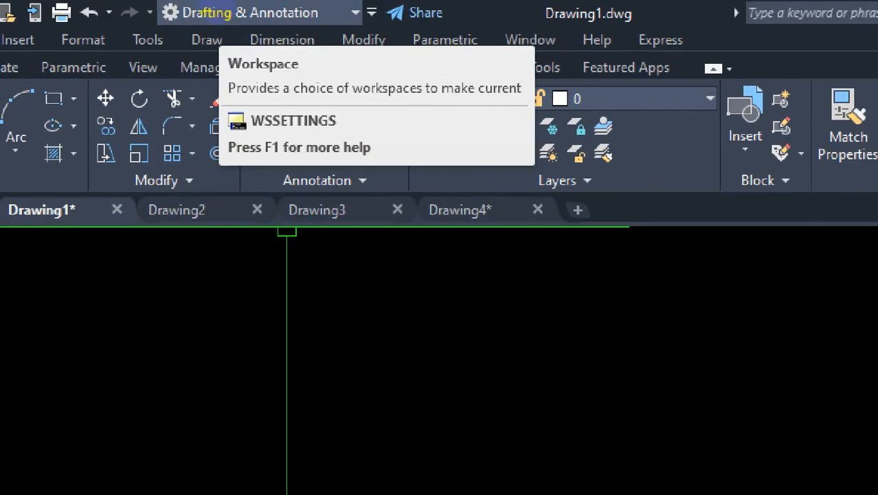
{"action": "left_click_drag", "start_coordinate": [187, 11], "coordinate": [322, 11]}
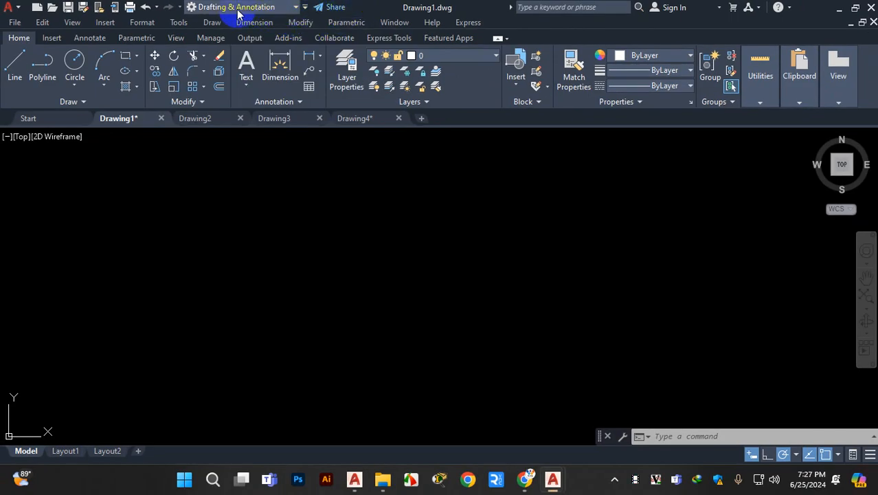
{"action": "left_click", "coordinate": [305, 8]}
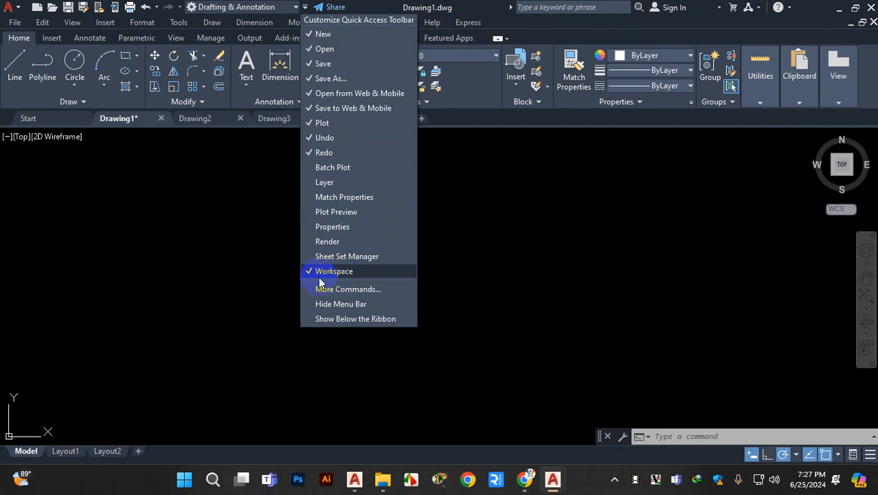
{"action": "left_click", "coordinate": [224, 13]}
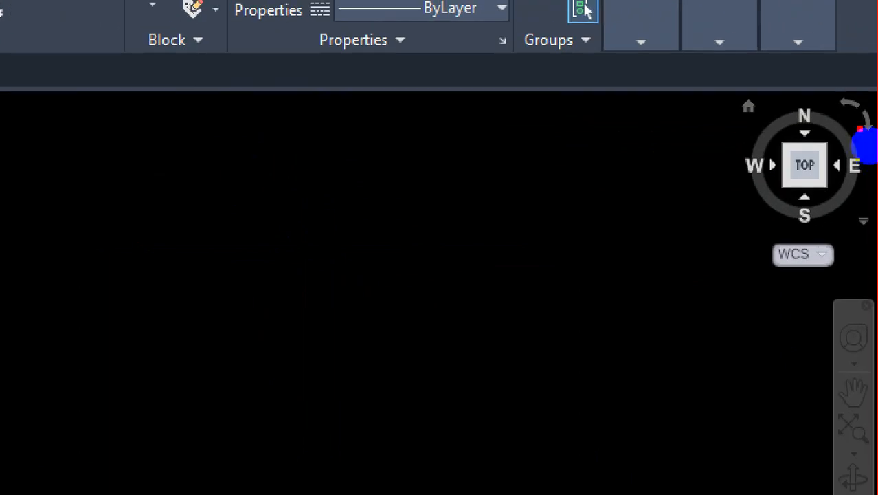
{"action": "left_click_drag", "start_coordinate": [875, 191], "coordinate": [830, 127]}
{"action": "mouse_move", "coordinate": [799, 162]}
{"action": "left_mouse_down"}
{"action": "mouse_move", "coordinate": [864, 249]}
{"action": "mouse_move", "coordinate": [844, 248]}
{"action": "mouse_move", "coordinate": [853, 192]}
{"action": "mouse_move", "coordinate": [873, 273]}
{"action": "mouse_move", "coordinate": [836, 252]}
{"action": "left_mouse_up"}
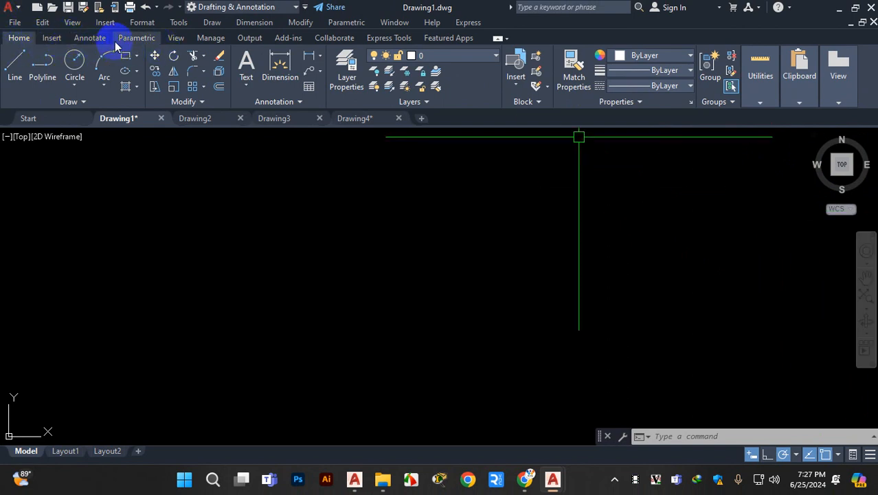
- Hide the ViewCube and the navigation bar in the drawing area
{"action": "left_click", "coordinate": [176, 38]}
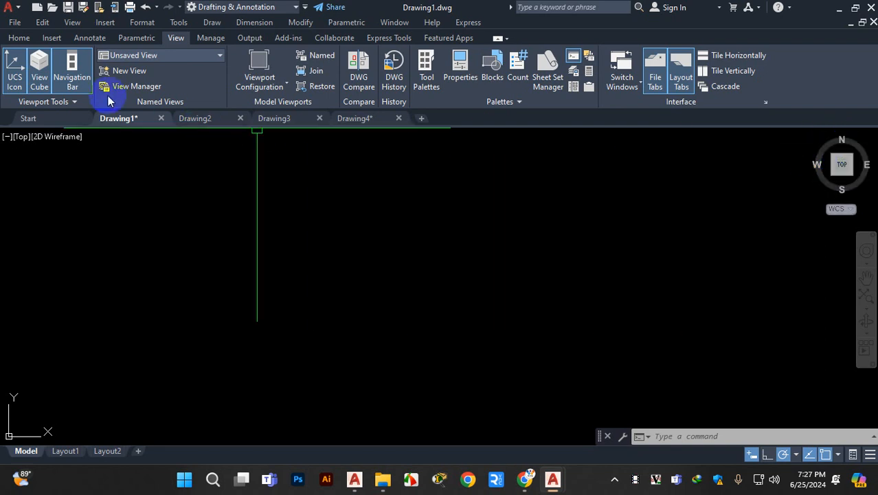
{"action": "left_click", "coordinate": [38, 69]}
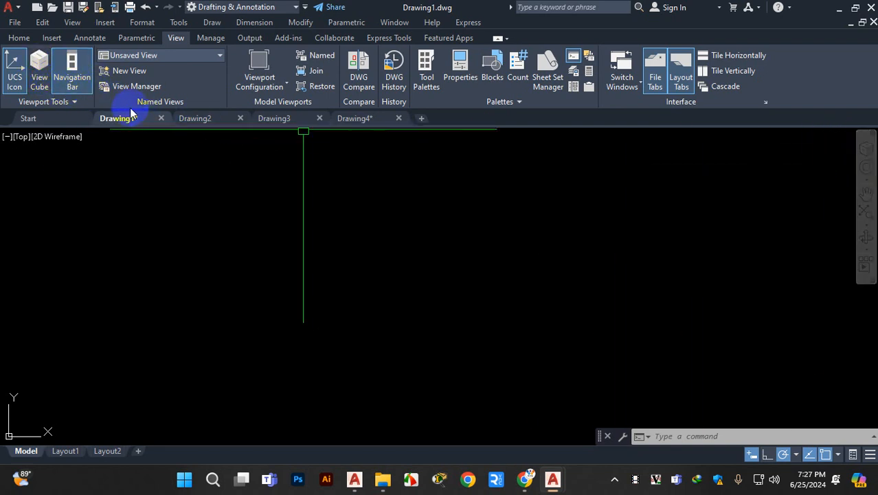
{"action": "left_click", "coordinate": [71, 77]}
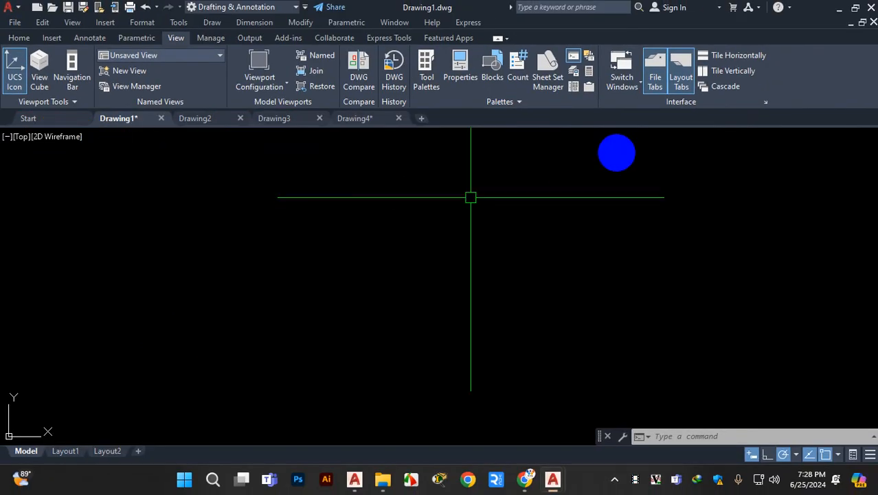
- Switch the file tabs off and back on, and do the same with the layout tabs
{"action": "left_click", "coordinate": [664, 84]}
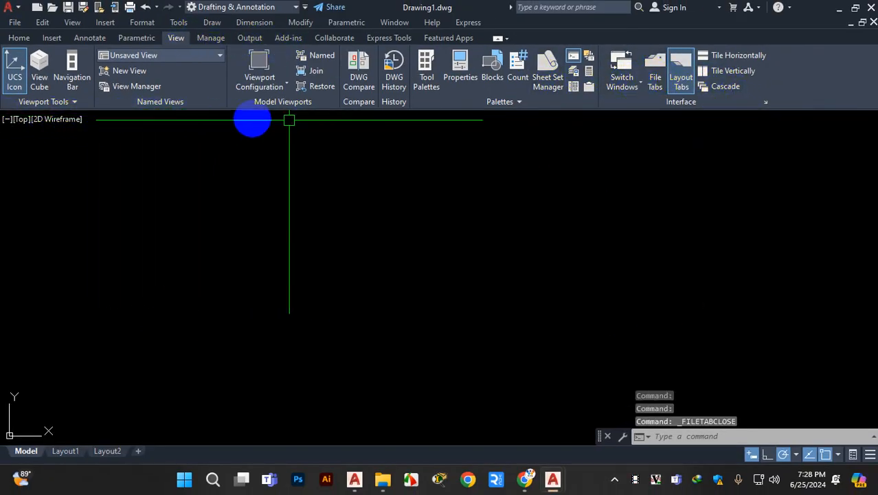
{"action": "left_click", "coordinate": [656, 67]}
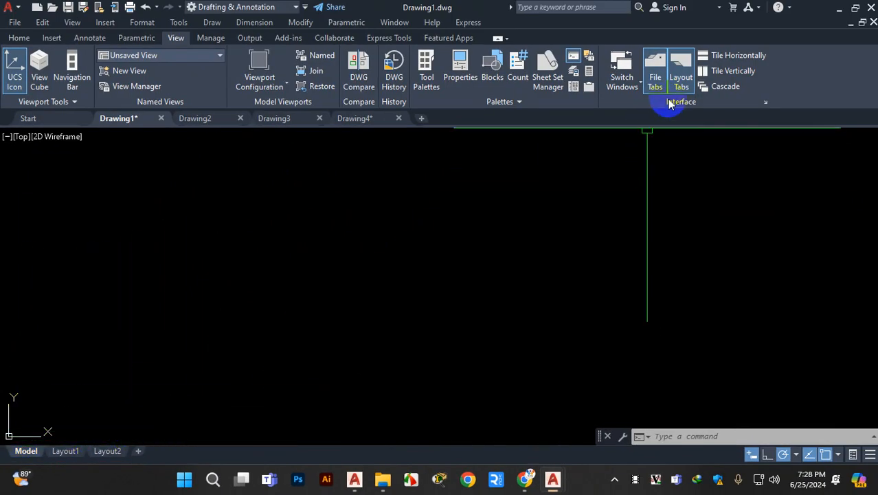
{"action": "left_click", "coordinate": [691, 72]}
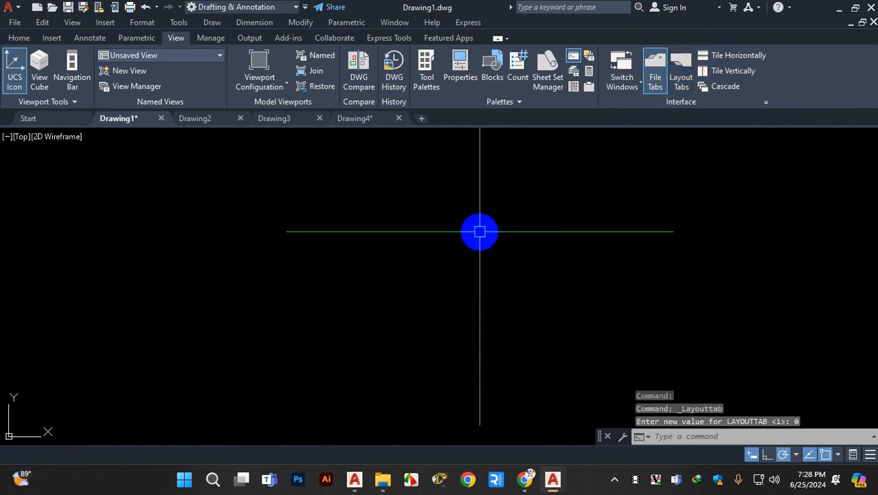
{"action": "left_click", "coordinate": [685, 77]}
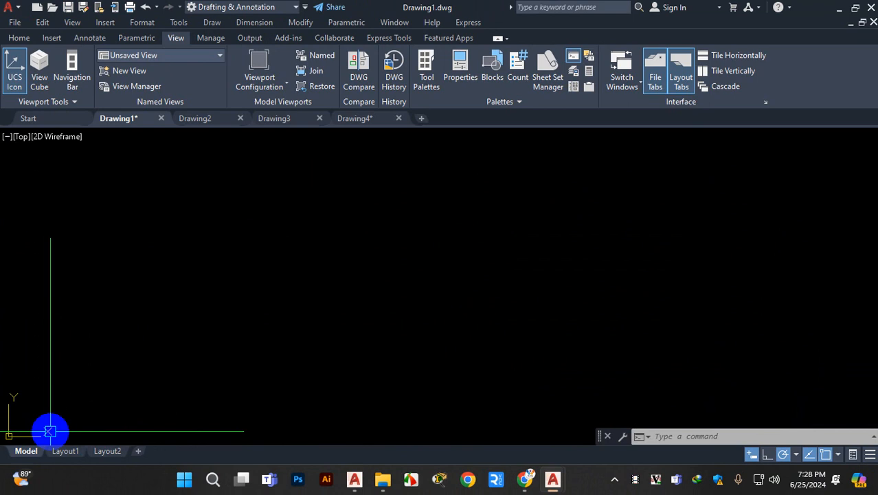
- Clear any selection and hide the UCS icon in the drawing area
{"action": "key", "text": "Escape"}
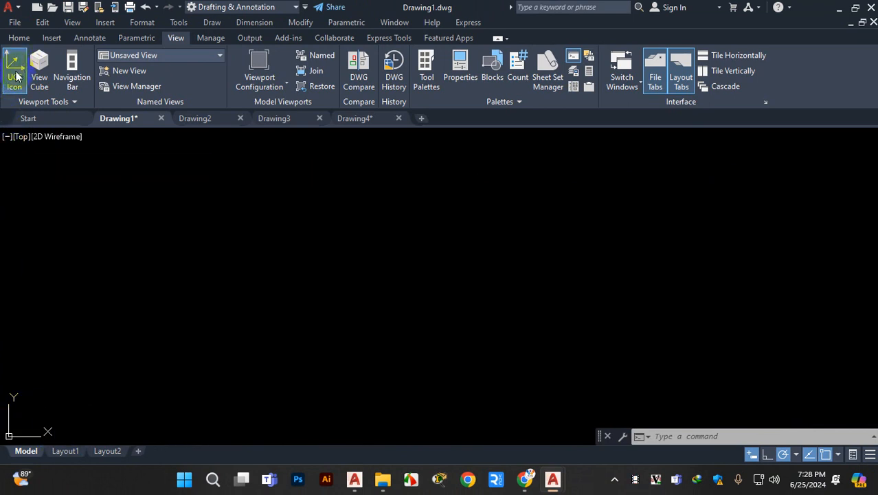
{"action": "left_click", "coordinate": [15, 76]}
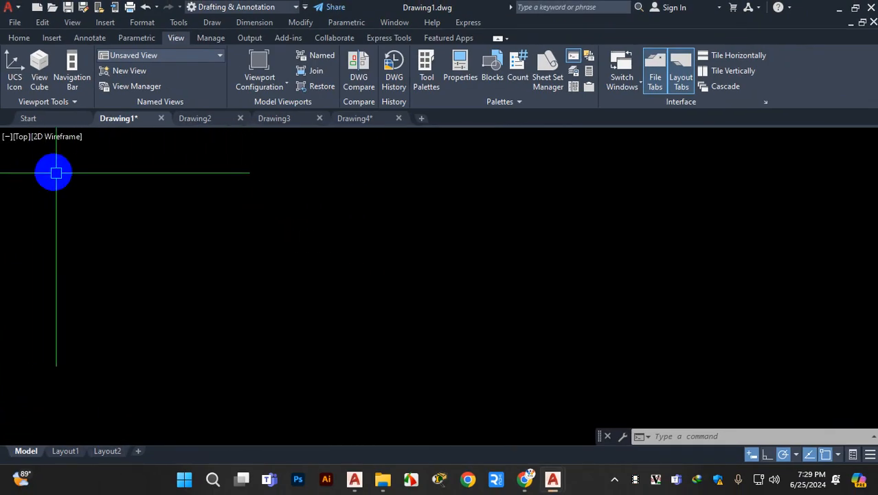
- Show the ViewCube, tilt the drawing to a custom view with it, and restore the Top view
{"action": "left_click", "coordinate": [41, 68]}
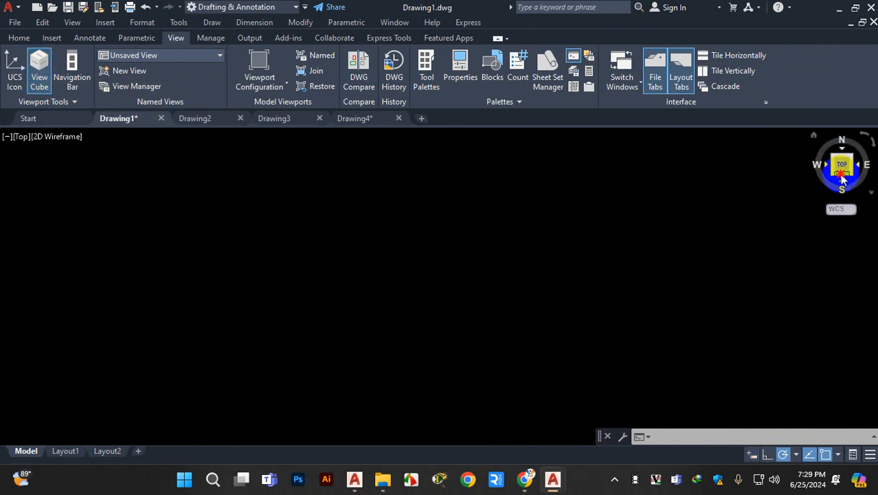
{"action": "left_click_drag", "start_coordinate": [844, 169], "coordinate": [845, 162]}
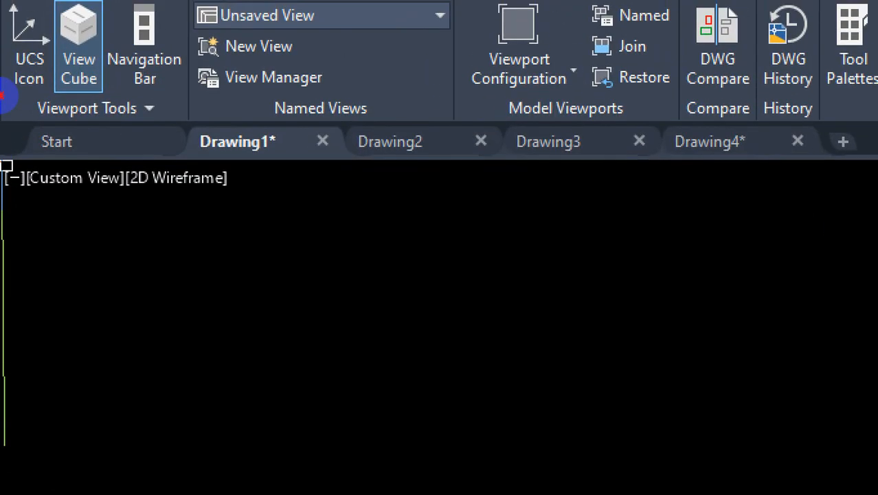
{"action": "mouse_move", "coordinate": [15, 118]}
{"action": "left_mouse_down"}
{"action": "mouse_move", "coordinate": [14, 157]}
{"action": "mouse_move", "coordinate": [79, 124]}
{"action": "mouse_move", "coordinate": [11, 125]}
{"action": "left_mouse_up"}
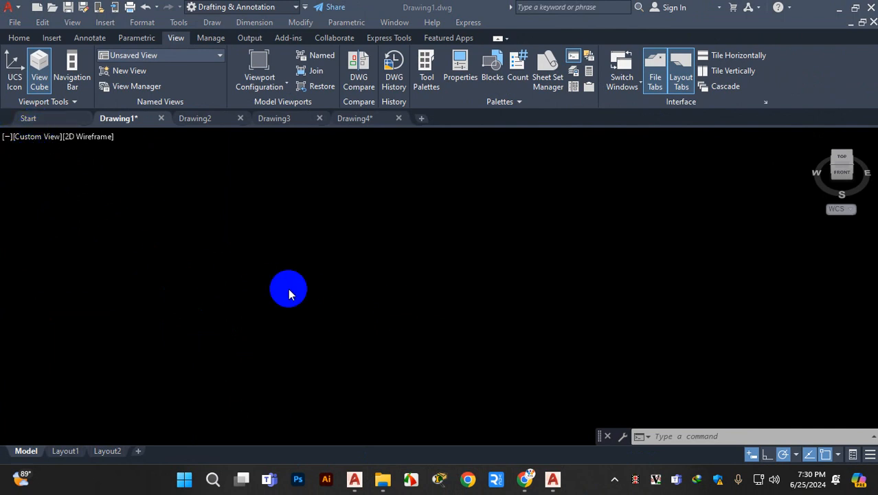
{"action": "left_click_drag", "start_coordinate": [834, 165], "coordinate": [845, 154]}
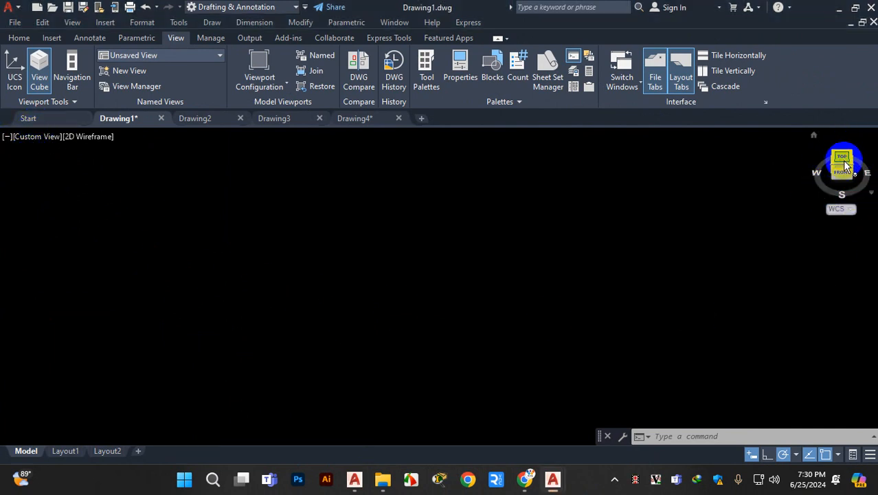
{"action": "left_click", "coordinate": [843, 159]}
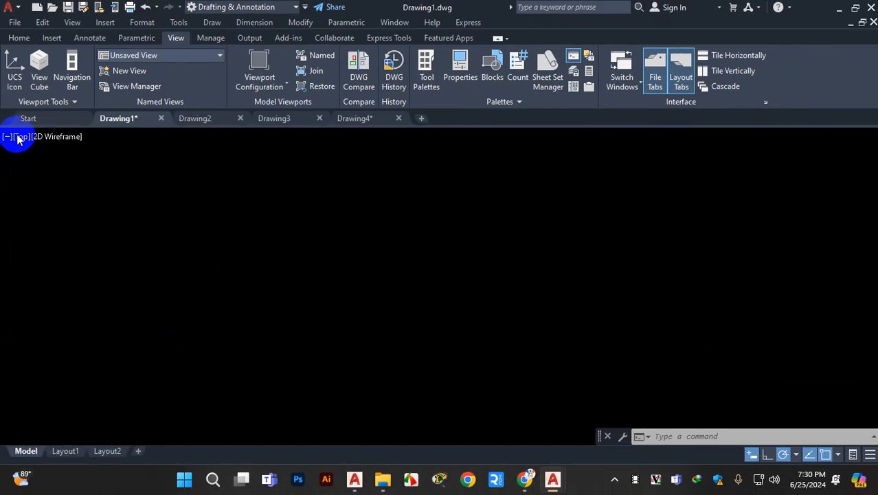
{"action": "left_click", "coordinate": [19, 137]}
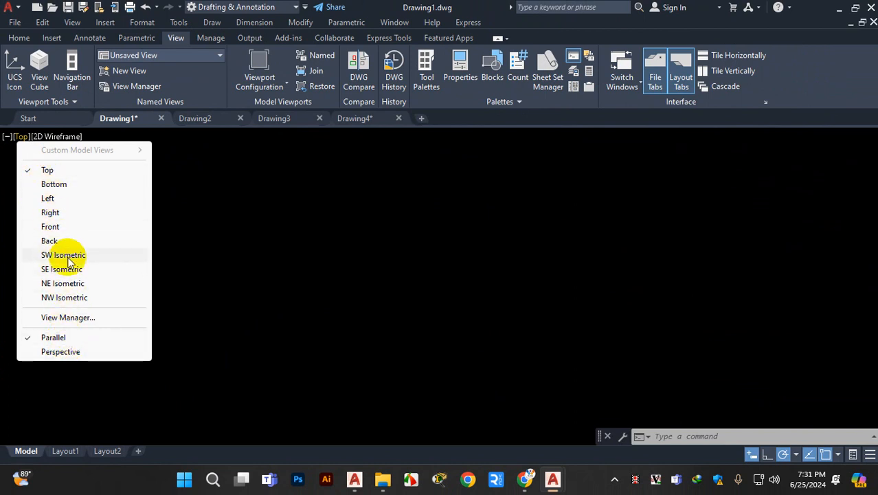
{"action": "left_click", "coordinate": [89, 176]}
- Tilt the view with the ViewCube again, restore the preset Top view from the viewport controls, and hide the ViewCube
{"action": "left_click", "coordinate": [39, 69]}
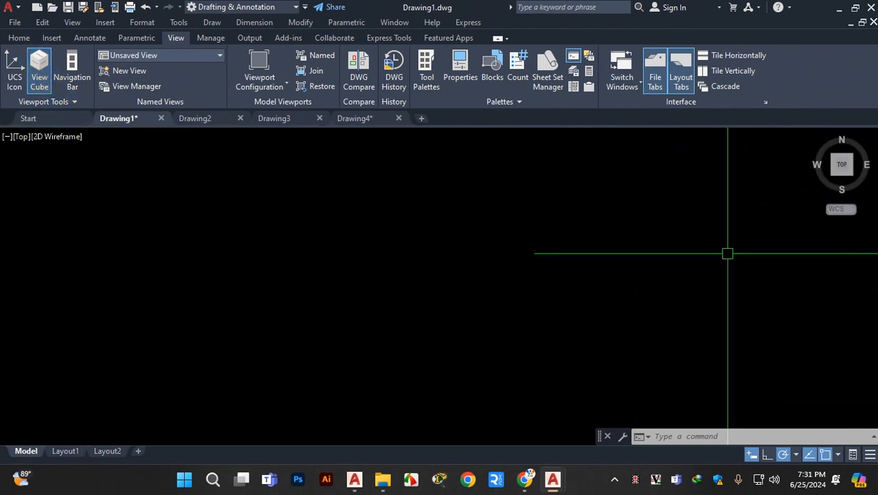
{"action": "left_click_drag", "start_coordinate": [842, 165], "coordinate": [18, 150]}
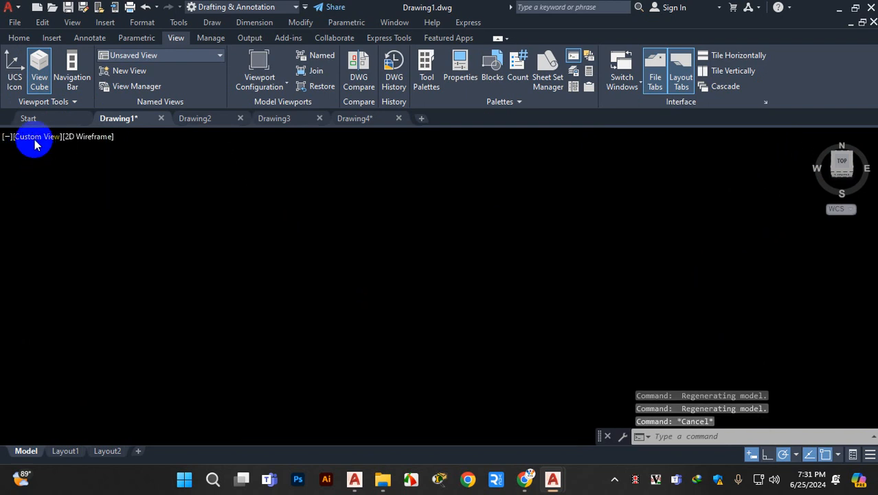
{"action": "left_click", "coordinate": [34, 140]}
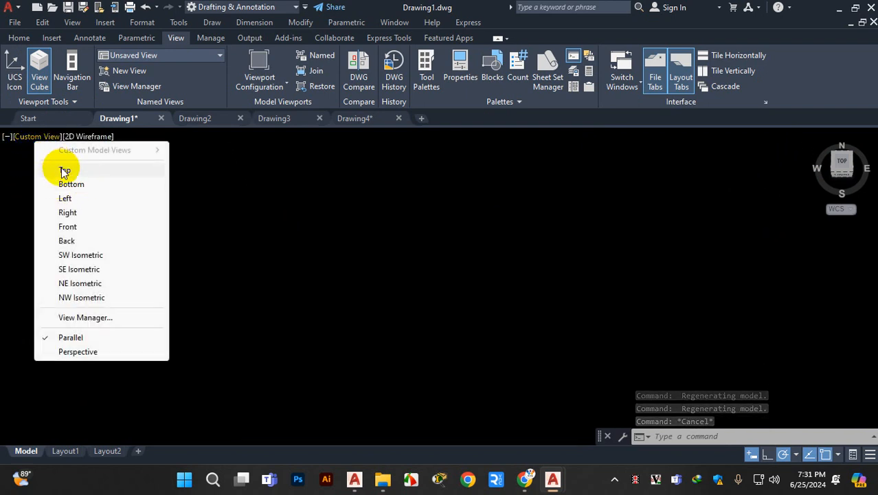
{"action": "left_click", "coordinate": [62, 171]}
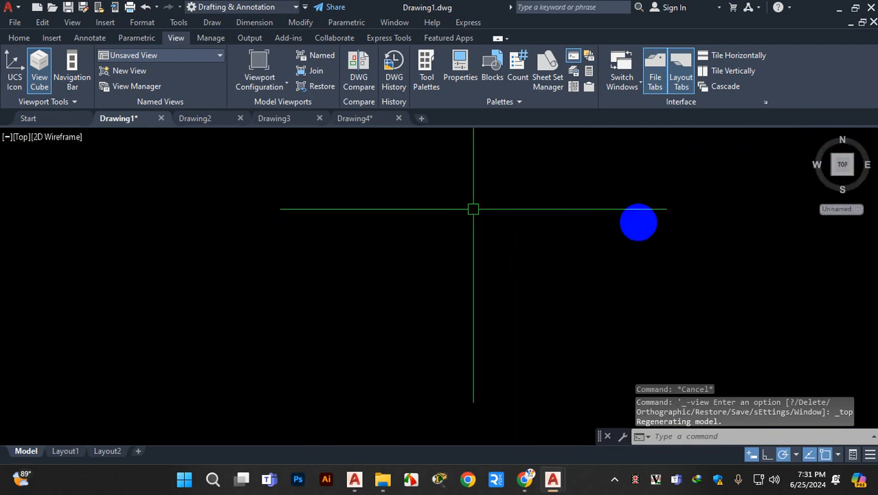
{"action": "left_click", "coordinate": [34, 83]}
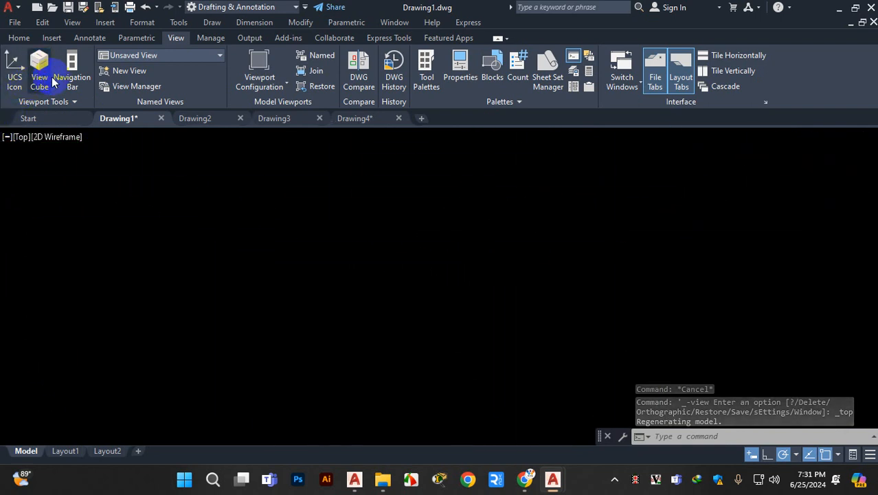
- Show the UCS icon to turn off Show UCS Icon at Origin, and hide the icon again
{"action": "left_click", "coordinate": [11, 77]}
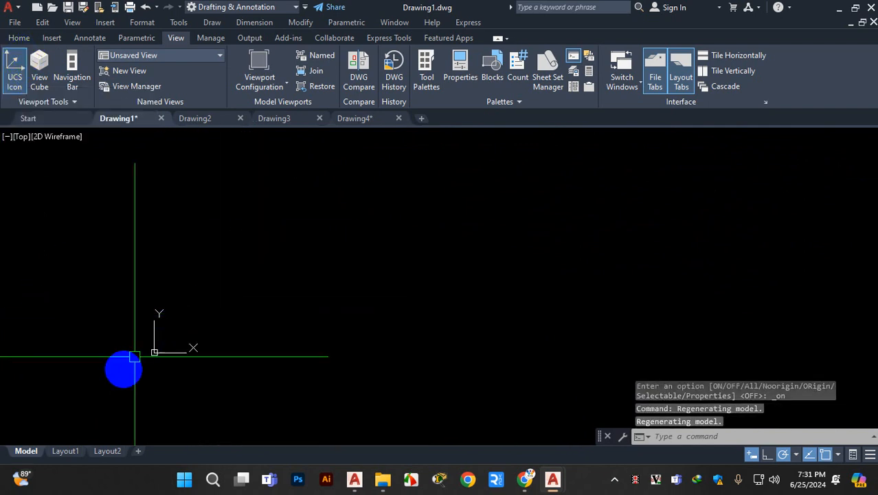
{"action": "scroll", "coordinate": [216, 319], "scroll_direction": "up", "scroll_amount": 1}
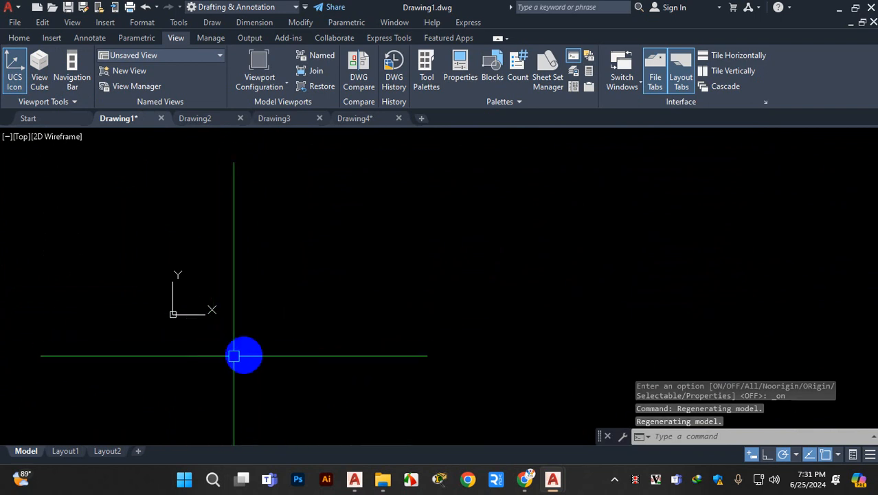
{"action": "scroll", "coordinate": [232, 353], "scroll_direction": "up", "scroll_amount": 2}
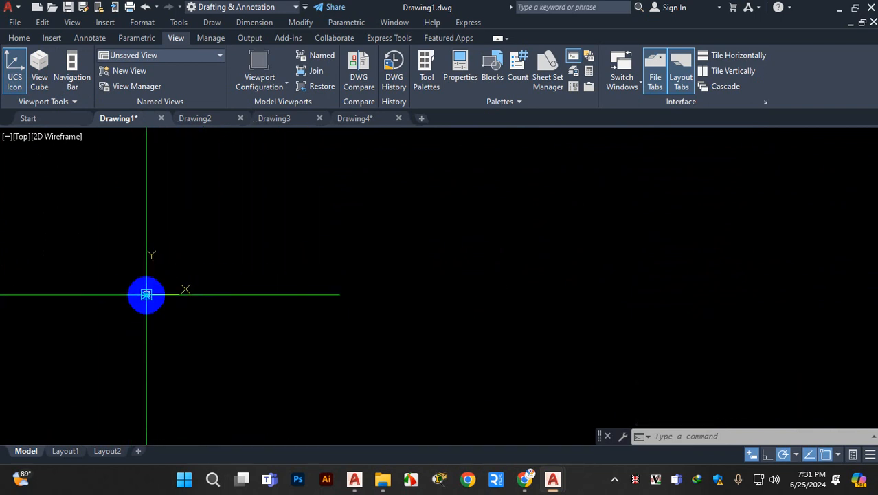
{"action": "right_click", "coordinate": [146, 294]}
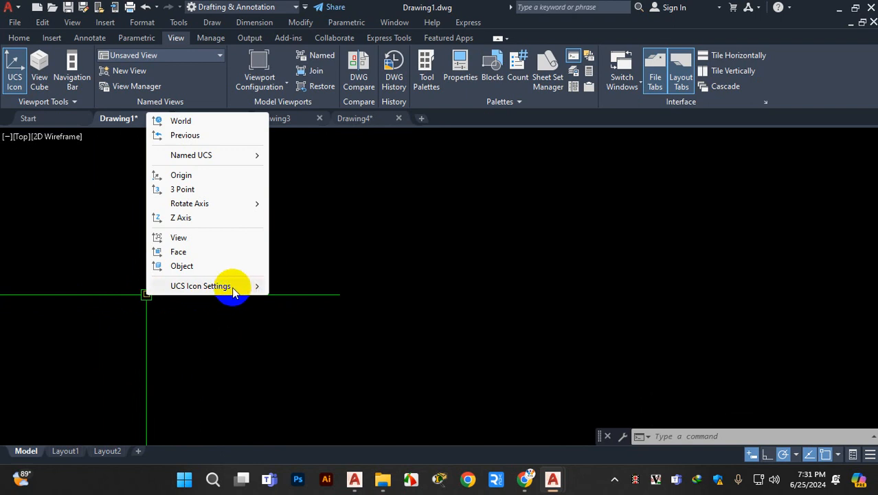
{"action": "mouse_move", "coordinate": [213, 289]}
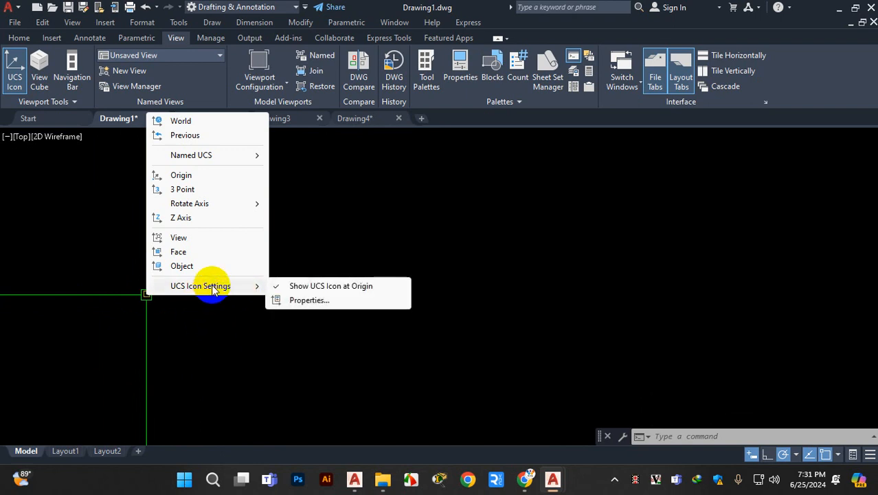
{"action": "left_click", "coordinate": [343, 286]}
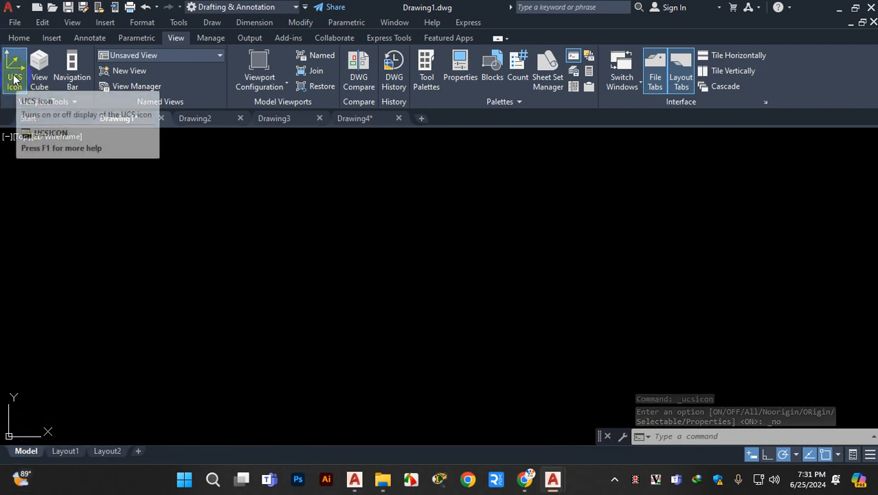
{"action": "left_click", "coordinate": [14, 80]}
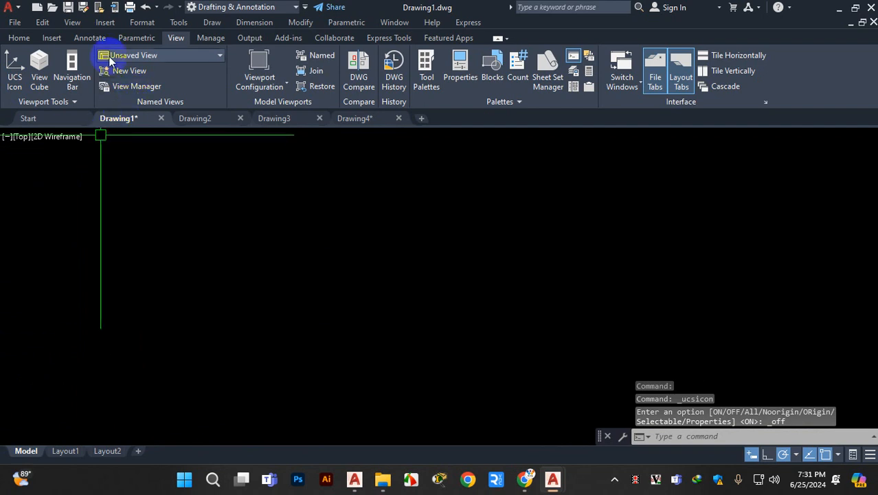
- Open the Dimension Style Manager with the D command and close it without changes
{"action": "left_click", "coordinate": [30, 40]}
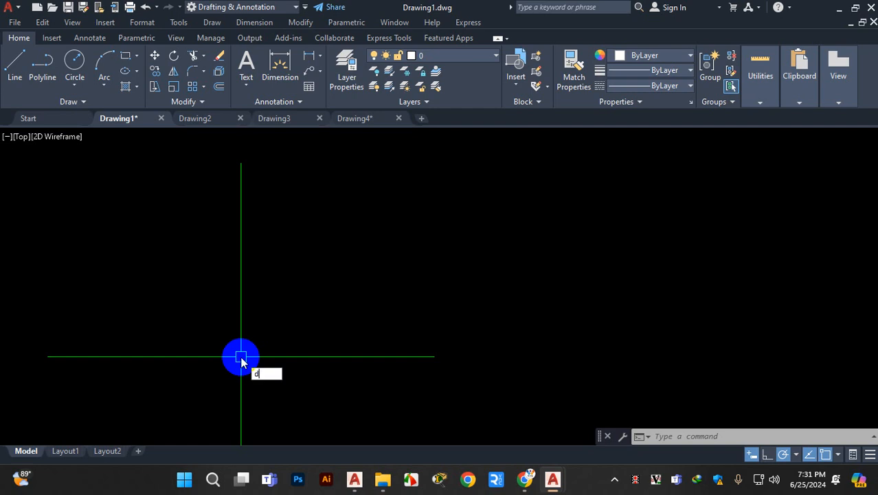
{"action": "key", "text": "Return"}
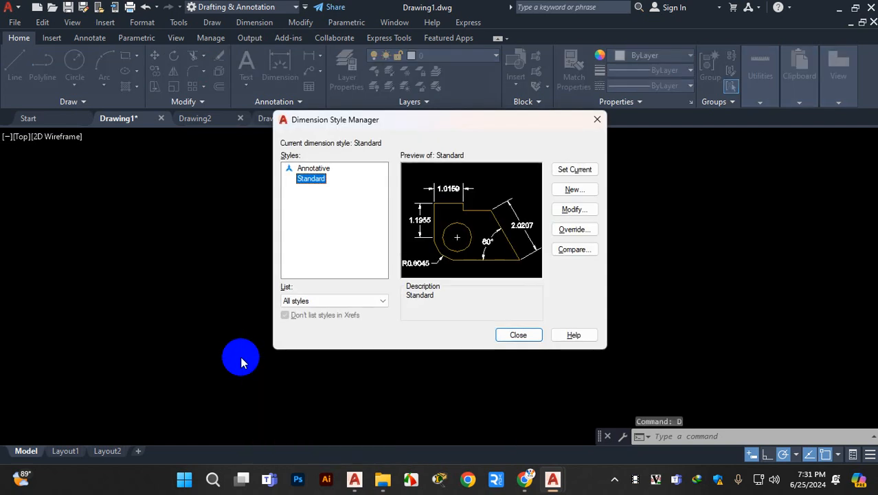
{"action": "left_click", "coordinate": [595, 122]}
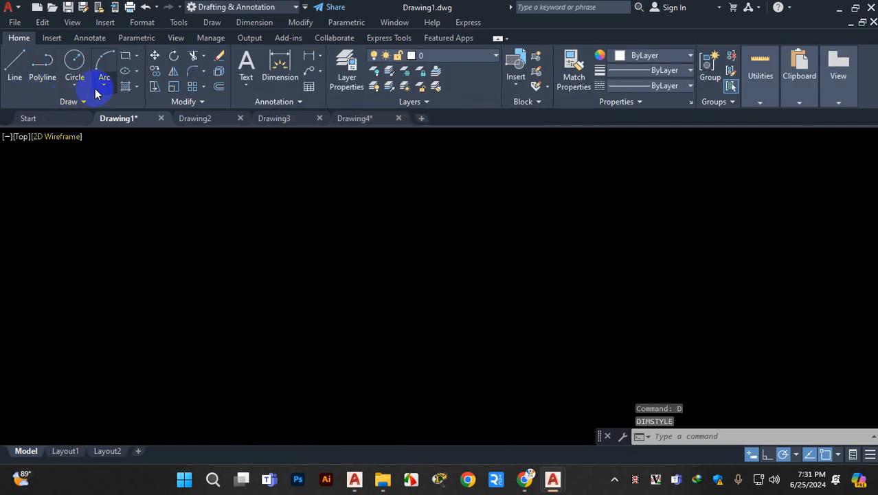
- Open the Dimension Style Manager from the annotation tools on the Home ribbon and close it
{"action": "left_click", "coordinate": [300, 101]}
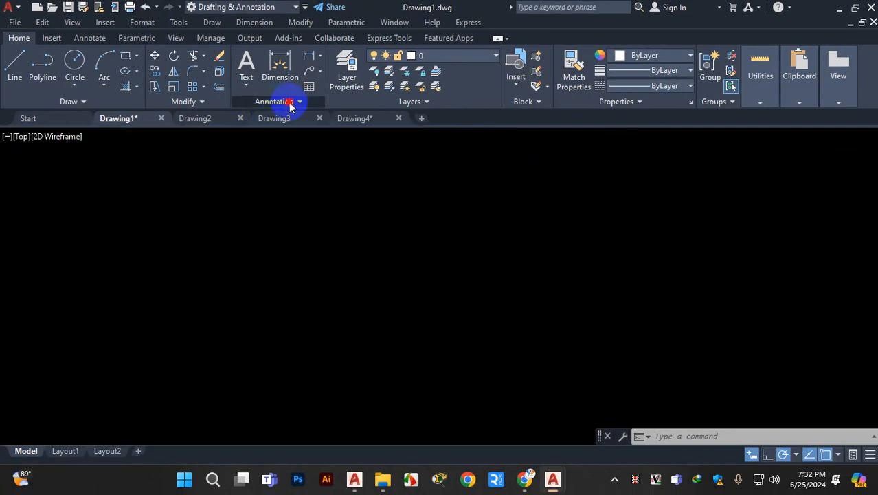
{"action": "left_click", "coordinate": [284, 102]}
{"action": "left_click", "coordinate": [238, 134]}
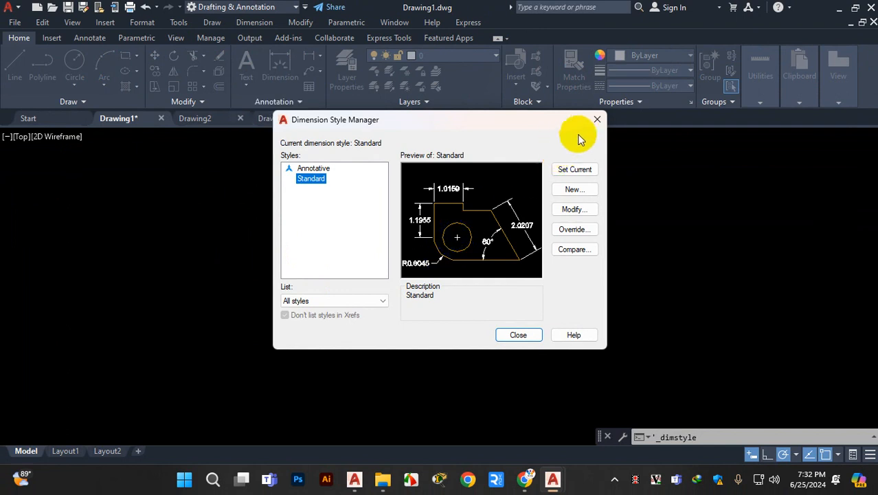
{"action": "left_click", "coordinate": [595, 122]}
- Open the Dimension Style Manager through the formatting commands and close it without changes
{"action": "left_click", "coordinate": [142, 22]}
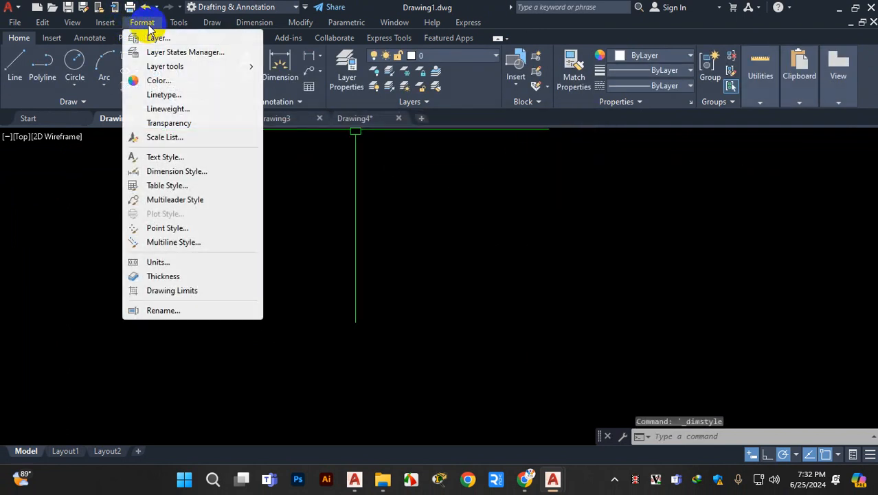
{"action": "left_click", "coordinate": [177, 174]}
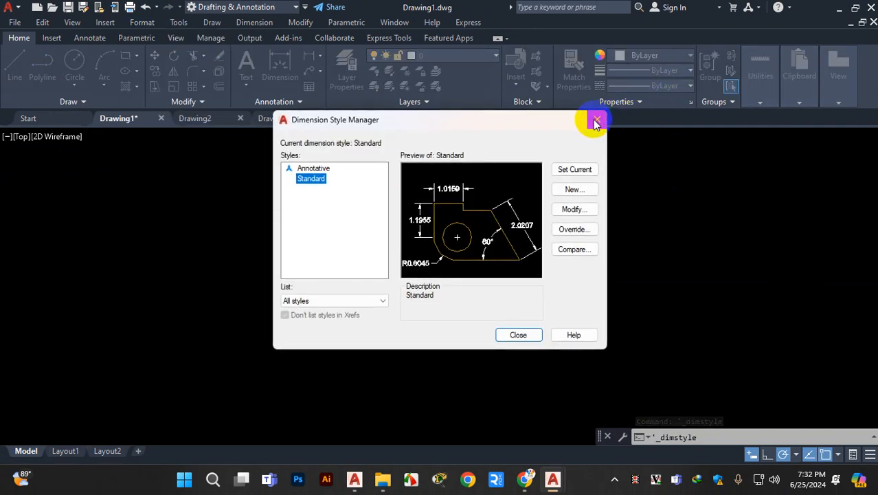
{"action": "left_click", "coordinate": [595, 121]}
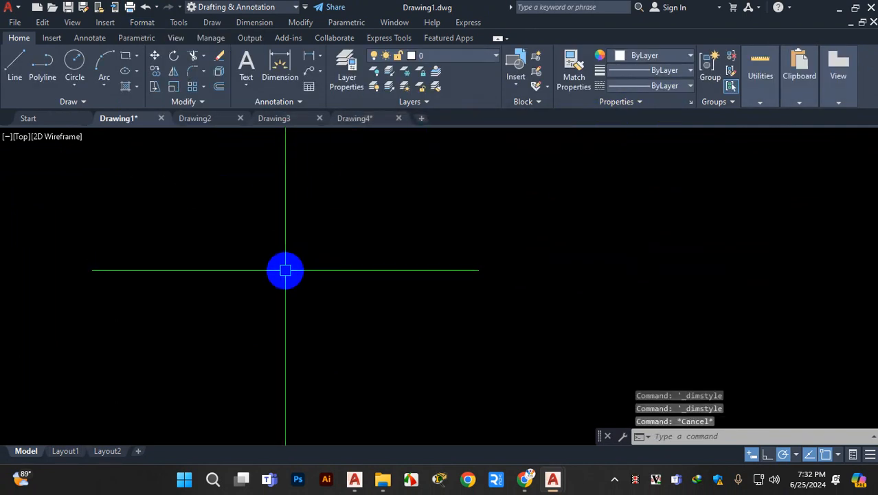
- Start a new dimension style named cad23 based on Standard for all dimensions
{"action": "type", "text": "D"}
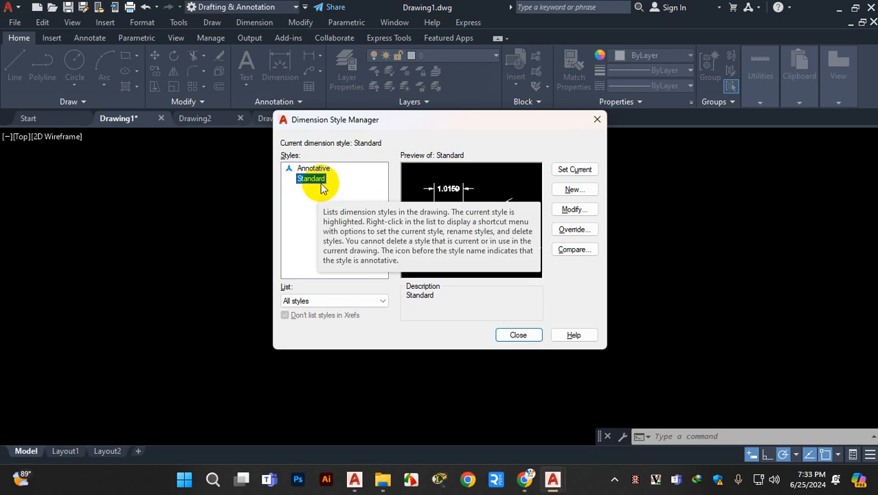
{"action": "left_click", "coordinate": [575, 189]}
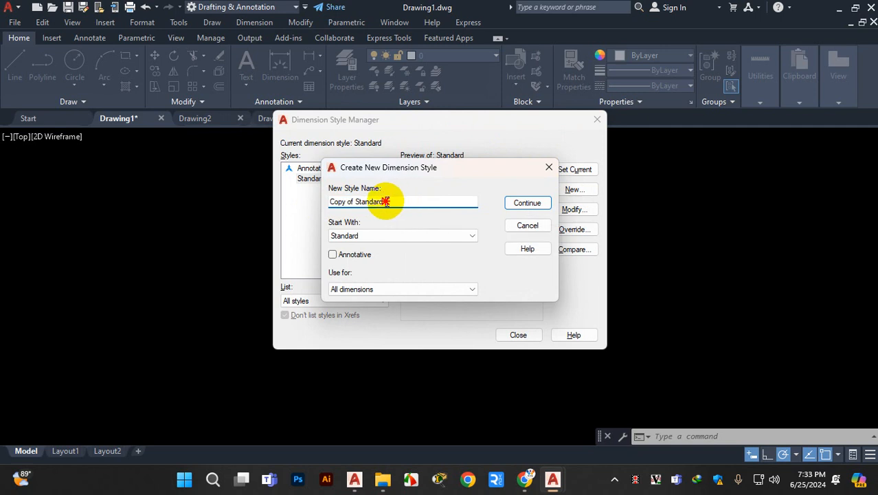
{"action": "type", "text": "cad23"}
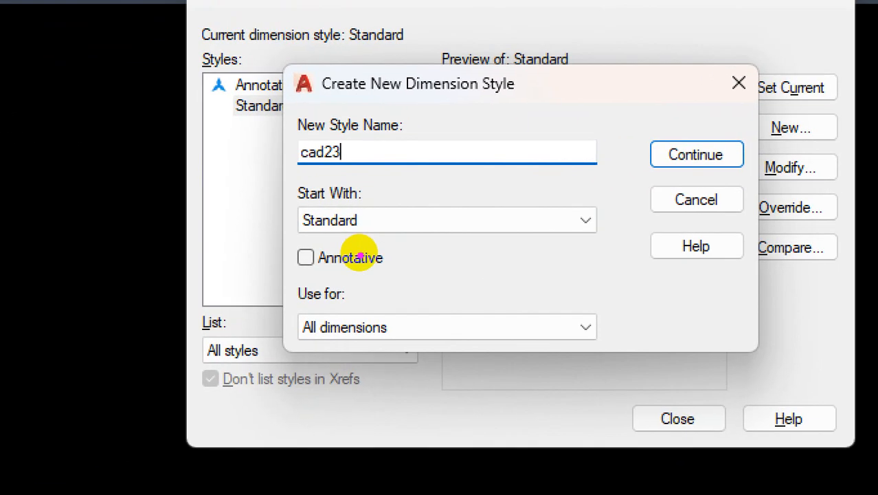
{"action": "left_click_drag", "start_coordinate": [333, 204], "coordinate": [381, 194]}
{"action": "left_click_drag", "start_coordinate": [326, 235], "coordinate": [413, 237]}
{"action": "mouse_move", "coordinate": [307, 240]}
{"action": "left_mouse_down"}
{"action": "mouse_move", "coordinate": [292, 246]}
{"action": "mouse_move", "coordinate": [283, 279]}
{"action": "mouse_move", "coordinate": [386, 247]}
{"action": "mouse_move", "coordinate": [358, 232]}
{"action": "mouse_move", "coordinate": [333, 237]}
{"action": "left_mouse_up"}
{"action": "left_click_drag", "start_coordinate": [299, 264], "coordinate": [360, 228]}
{"action": "left_click", "coordinate": [437, 201]}
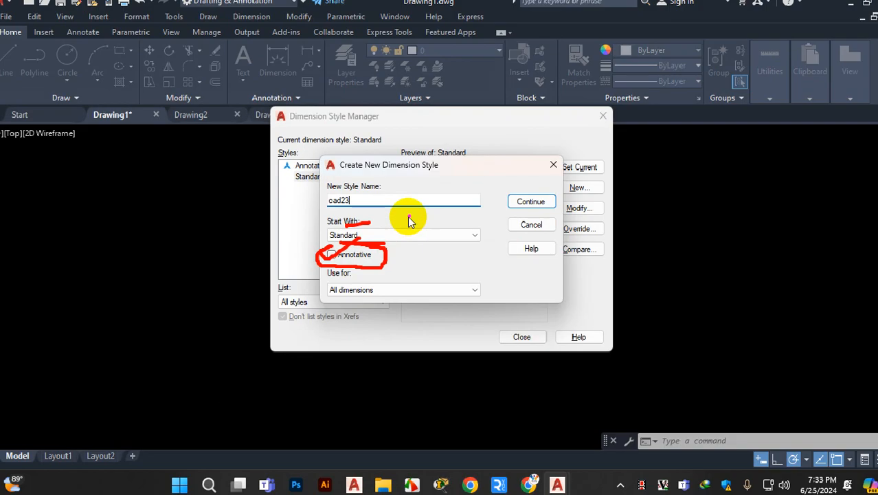
- Turn the Annotative option on and off again, and continue to the detailed settings of the cad23 style
{"action": "left_click", "coordinate": [344, 255]}
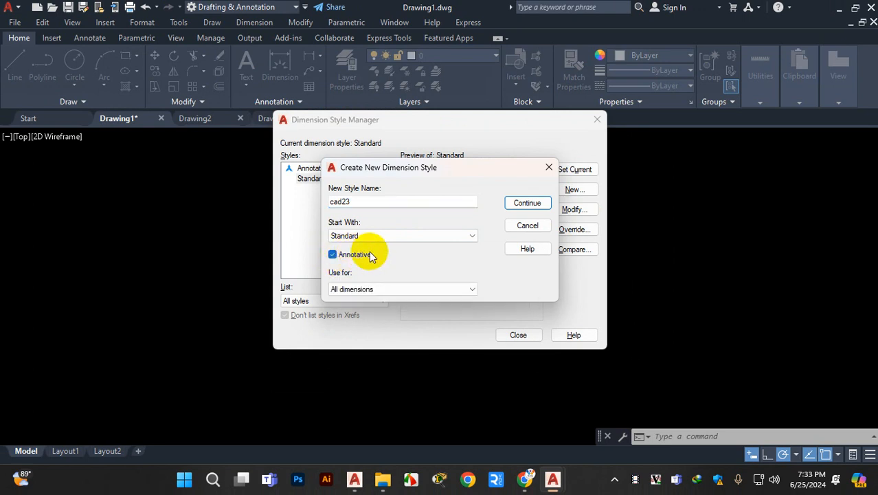
{"action": "left_click", "coordinate": [332, 256]}
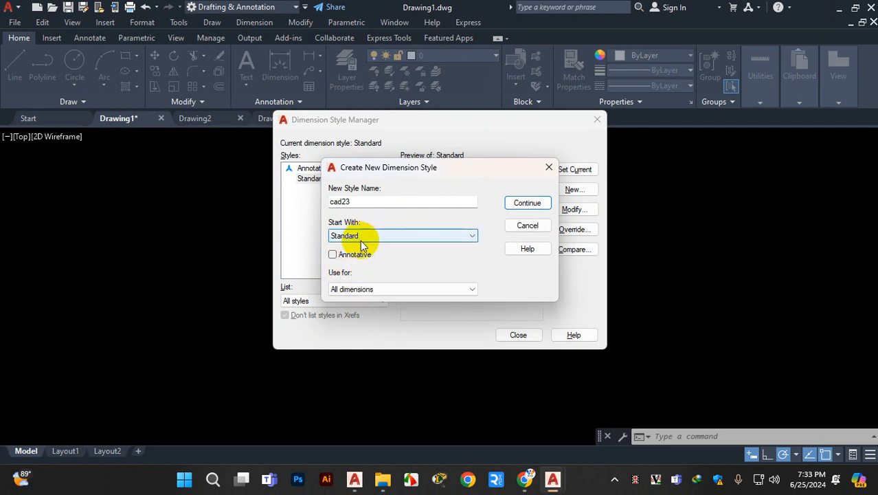
{"action": "left_click", "coordinate": [535, 204]}
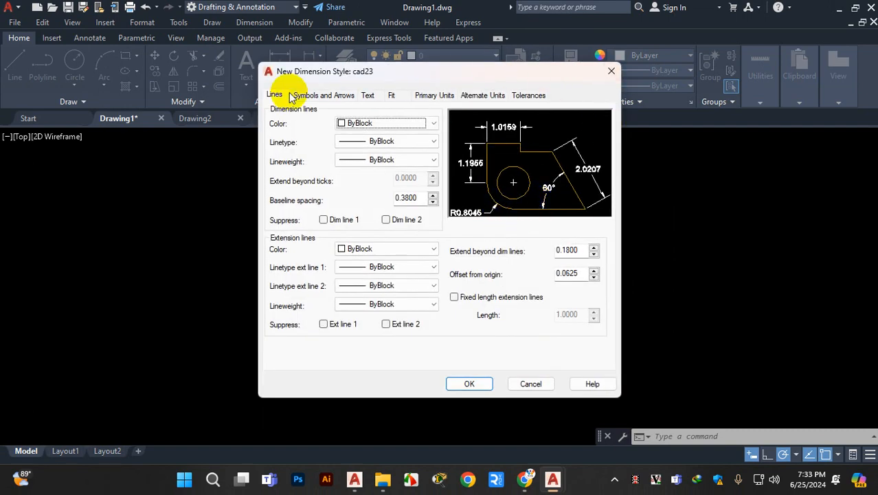
{"action": "left_click_drag", "start_coordinate": [415, 78], "coordinate": [538, 64]}
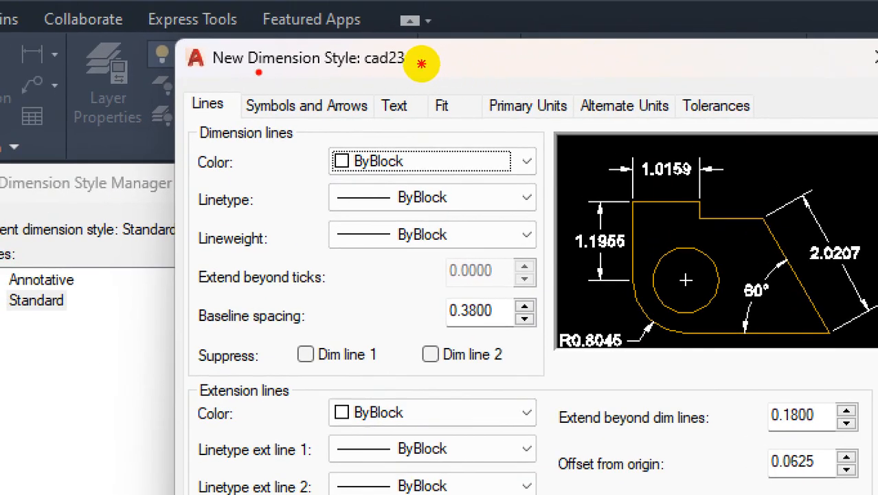
{"action": "left_click_drag", "start_coordinate": [258, 71], "coordinate": [379, 69]}
{"action": "left_click_drag", "start_coordinate": [520, 76], "coordinate": [530, 93]}
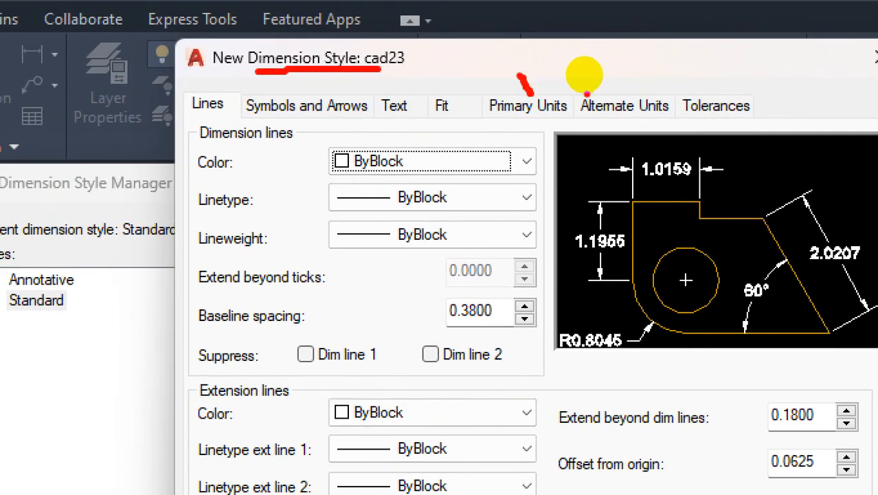
{"action": "left_click_drag", "start_coordinate": [623, 72], "coordinate": [642, 110]}
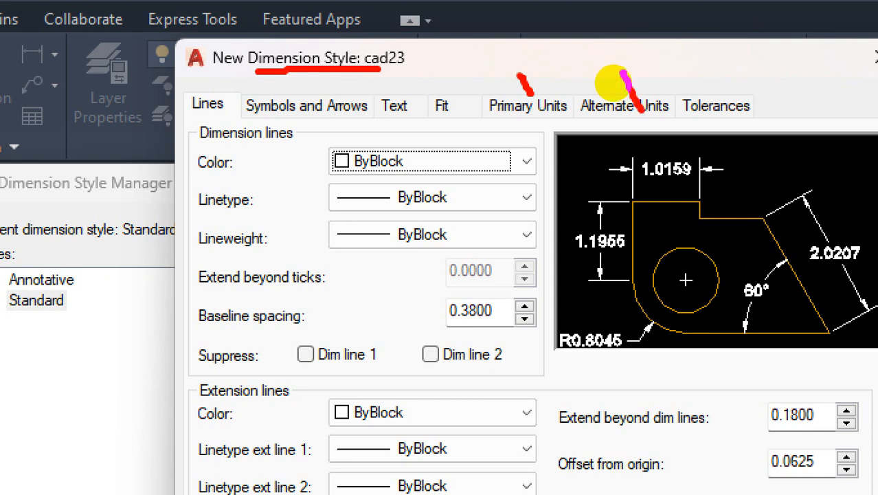
{"action": "mouse_move", "coordinate": [587, 59]}
{"action": "left_mouse_down"}
{"action": "mouse_move", "coordinate": [587, 110]}
{"action": "mouse_move", "coordinate": [684, 122]}
{"action": "mouse_move", "coordinate": [657, 67]}
{"action": "mouse_move", "coordinate": [595, 69]}
{"action": "left_mouse_up"}
{"action": "left_click_drag", "start_coordinate": [650, 61], "coordinate": [617, 115]}
{"action": "left_click_drag", "start_coordinate": [613, 73], "coordinate": [644, 109]}
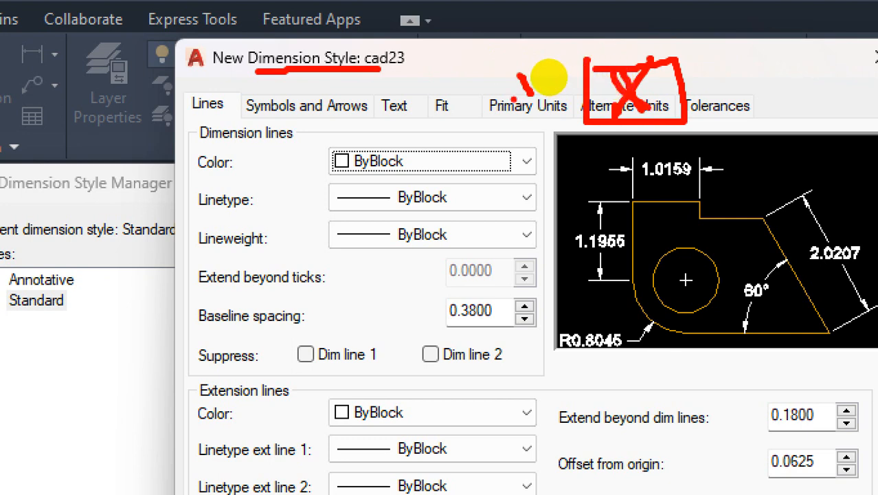
{"action": "mouse_move", "coordinate": [481, 65]}
{"action": "left_mouse_down"}
{"action": "mouse_move", "coordinate": [484, 123]}
{"action": "mouse_move", "coordinate": [551, 125]}
{"action": "mouse_move", "coordinate": [572, 87]}
{"action": "mouse_move", "coordinate": [484, 75]}
{"action": "left_mouse_up"}
{"action": "key", "text": "Escape"}
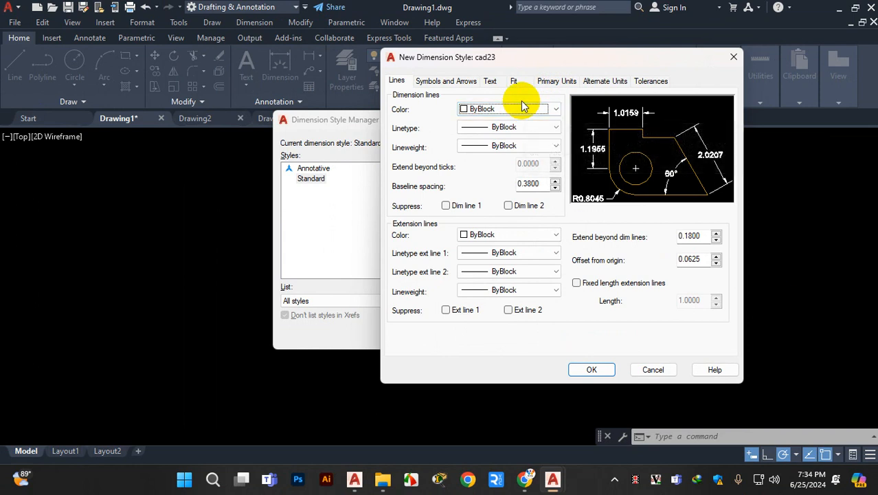
- Set the cad23 style's primary linear units to Engineering format with 0'-0.00" precision
{"action": "left_click", "coordinate": [560, 84]}
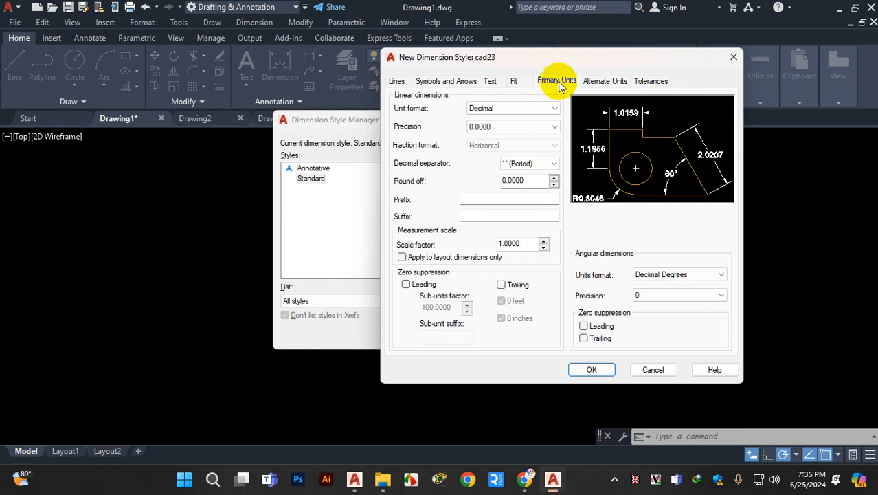
{"action": "left_click", "coordinate": [503, 112]}
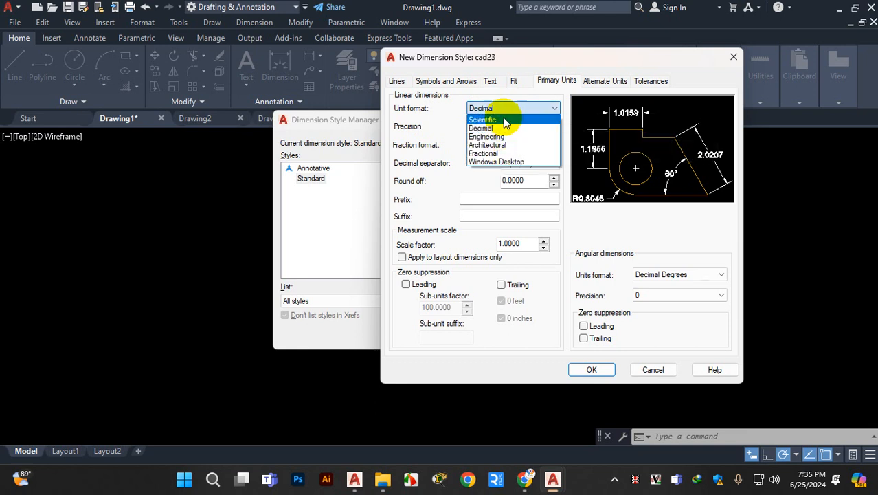
{"action": "left_click", "coordinate": [500, 137]}
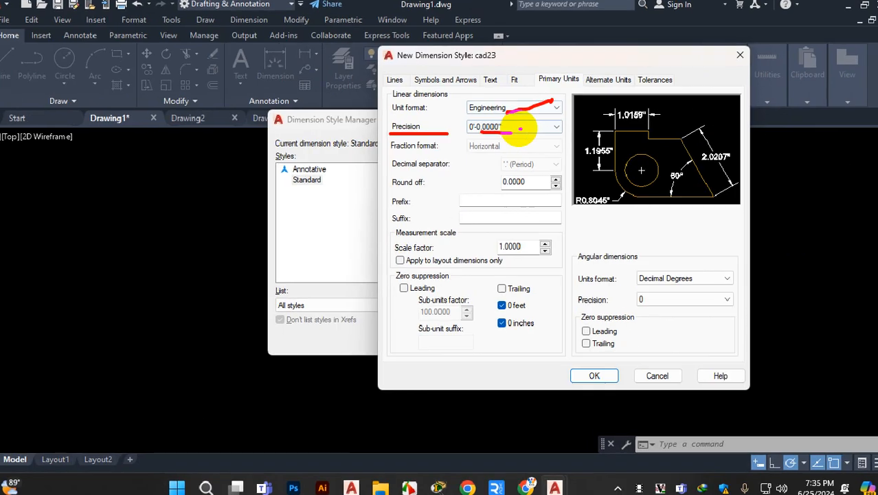
{"action": "left_click", "coordinate": [550, 133]}
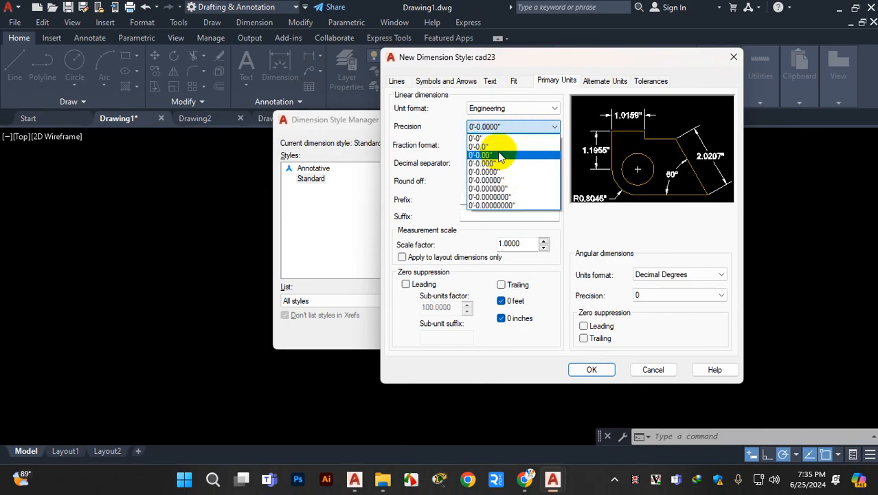
{"action": "left_click", "coordinate": [500, 147]}
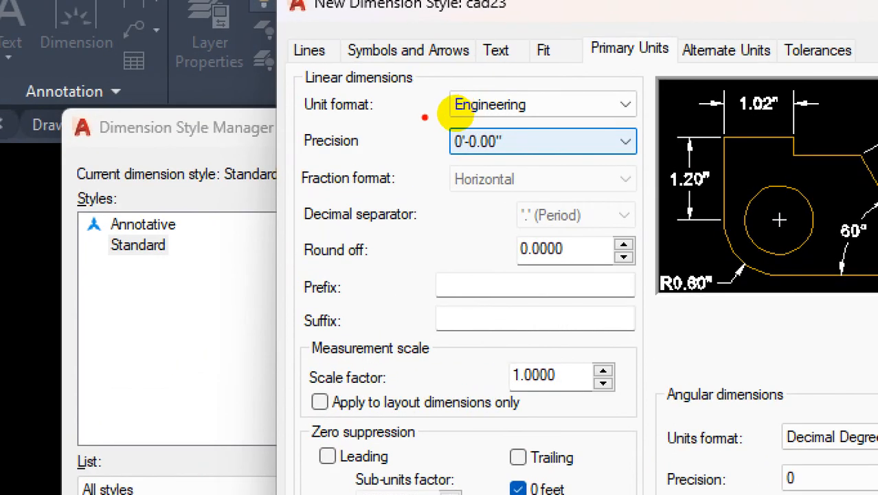
{"action": "left_click_drag", "start_coordinate": [420, 116], "coordinate": [543, 114]}
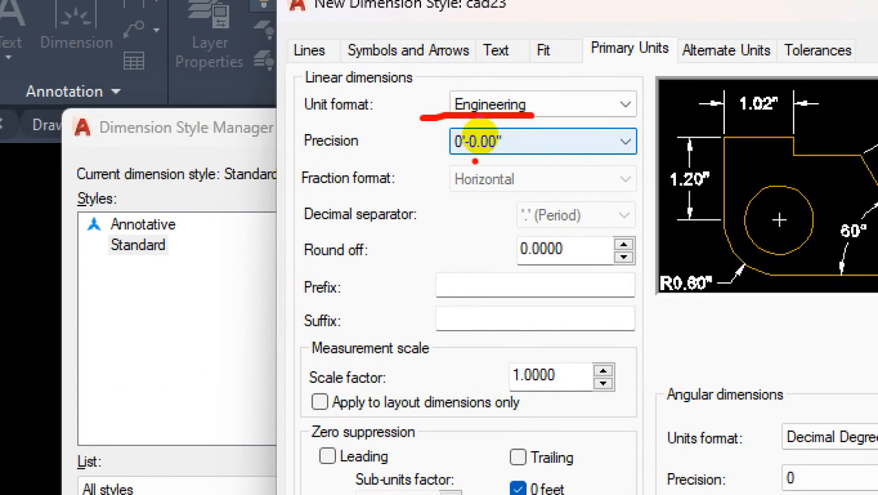
{"action": "left_click_drag", "start_coordinate": [442, 160], "coordinate": [610, 159]}
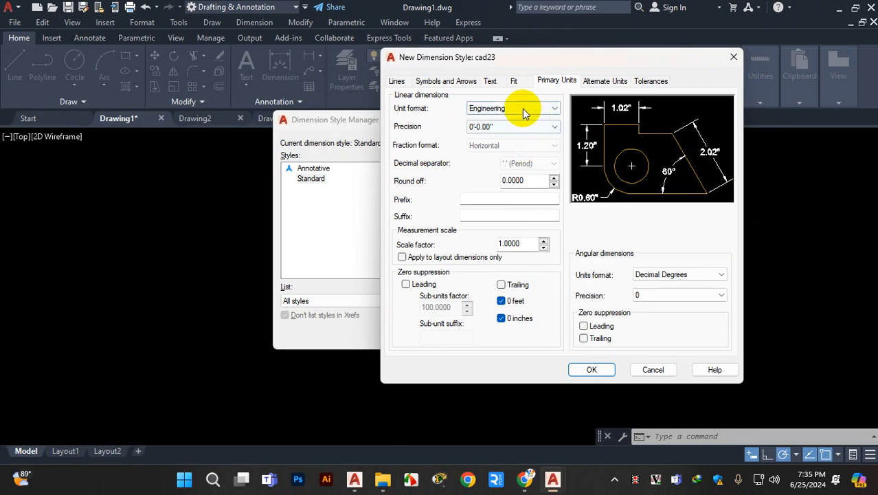
- Set the cad23 style's dimension text height to 10 with horizontal text alignment, and accept the style settings
{"action": "left_click", "coordinate": [494, 63]}
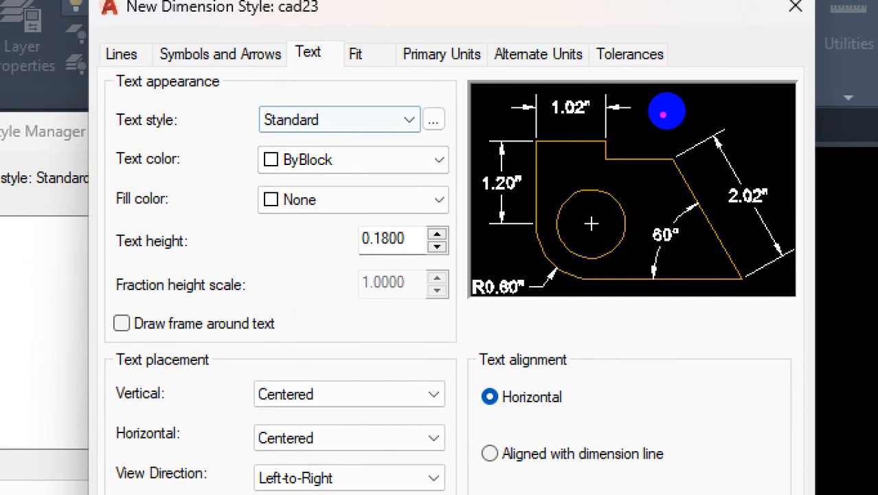
{"action": "left_click_drag", "start_coordinate": [521, 98], "coordinate": [560, 99]}
{"action": "mouse_move", "coordinate": [630, 117]}
{"action": "left_mouse_down"}
{"action": "mouse_move", "coordinate": [623, 98]}
{"action": "mouse_move", "coordinate": [604, 106]}
{"action": "mouse_move", "coordinate": [607, 114]}
{"action": "left_mouse_up"}
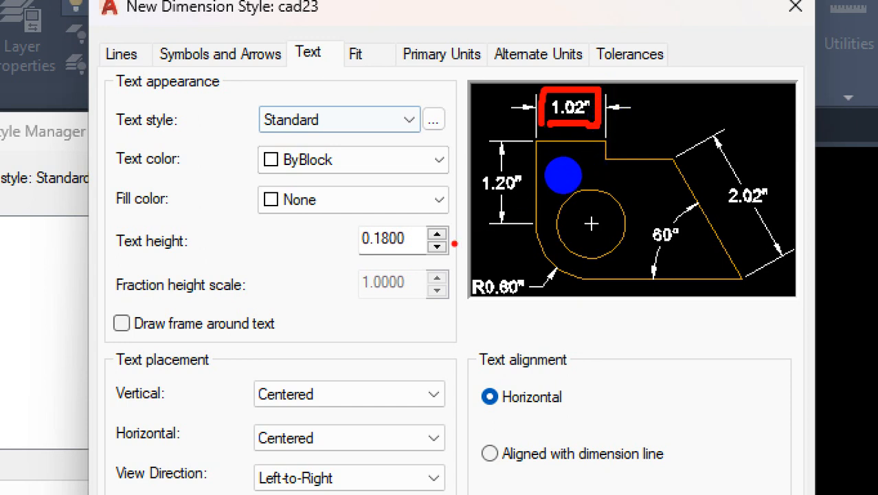
{"action": "left_click_drag", "start_coordinate": [120, 260], "coordinate": [256, 259]}
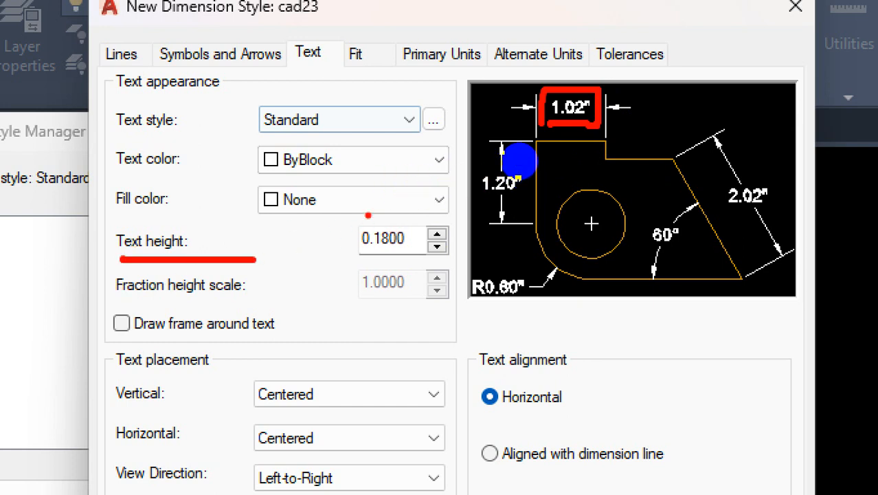
{"action": "mouse_move", "coordinate": [367, 213]}
{"action": "left_mouse_down"}
{"action": "mouse_move", "coordinate": [376, 257]}
{"action": "mouse_move", "coordinate": [426, 253]}
{"action": "mouse_move", "coordinate": [432, 218]}
{"action": "left_mouse_up"}
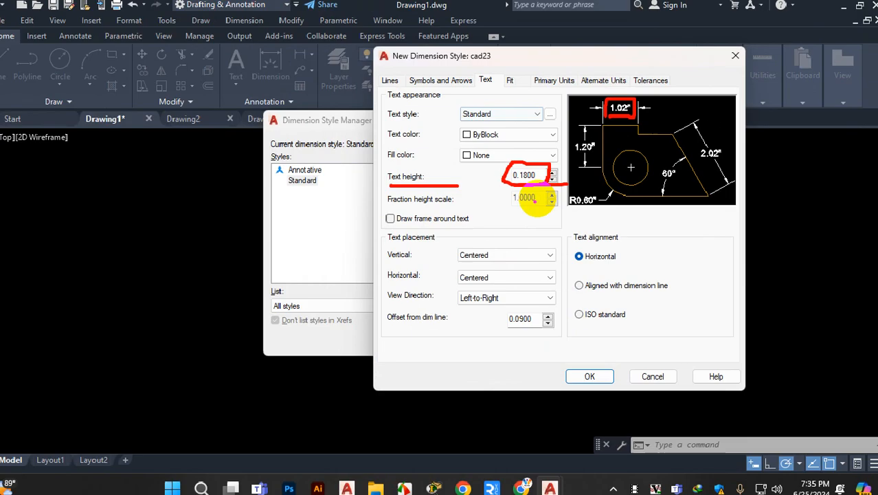
{"action": "left_click_drag", "start_coordinate": [543, 174], "coordinate": [498, 179]}
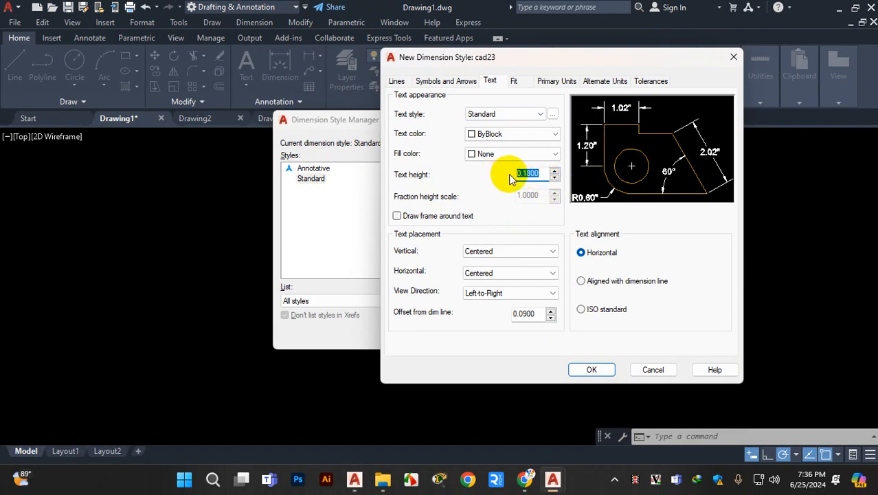
{"action": "type", "text": "10"}
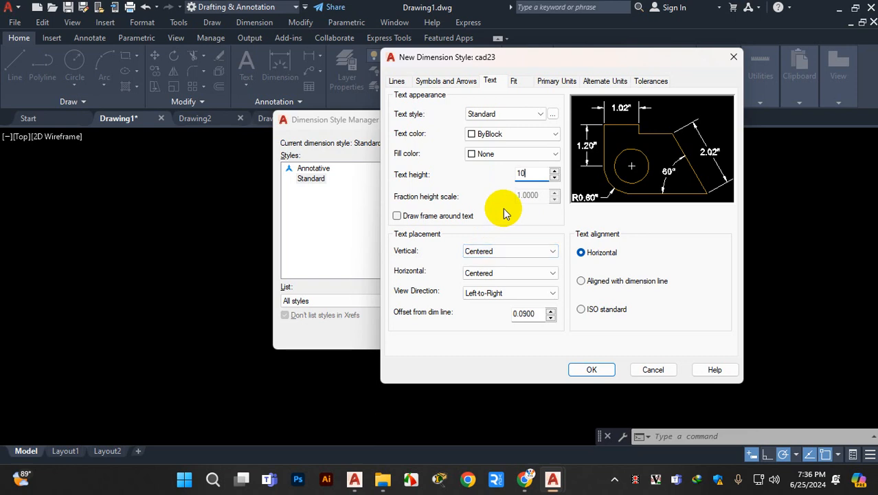
{"action": "left_click", "coordinate": [520, 273]}
{"action": "left_click", "coordinate": [688, 249]}
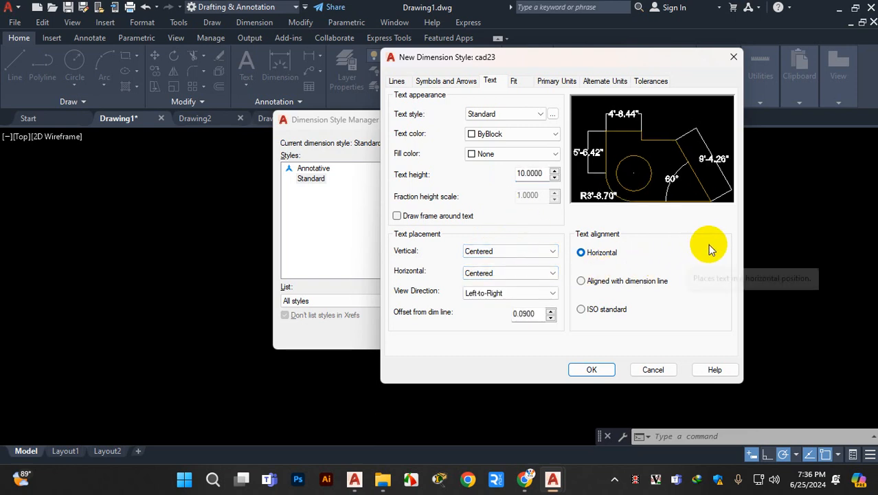
{"action": "left_click", "coordinate": [592, 369]}
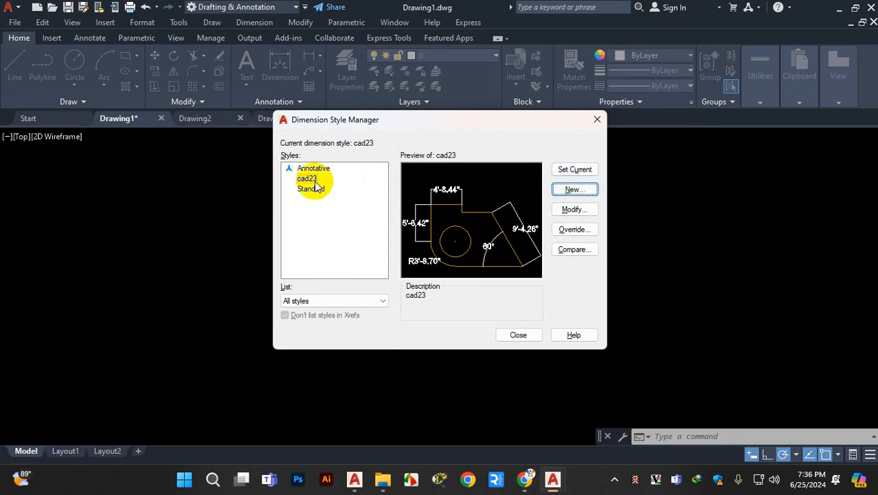
- Set cad23 as the current dimension style and close the Dimension Style Manager
{"action": "left_click", "coordinate": [533, 188]}
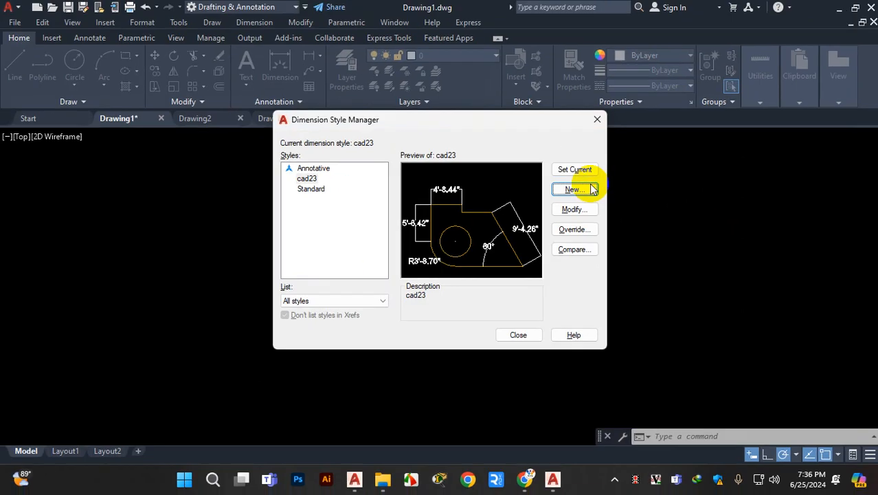
{"action": "left_click", "coordinate": [574, 170]}
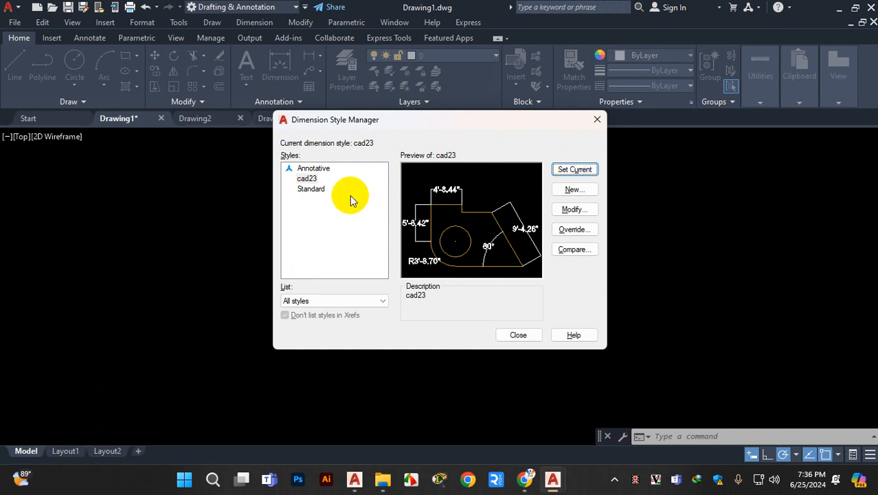
{"action": "left_click", "coordinate": [597, 120]}
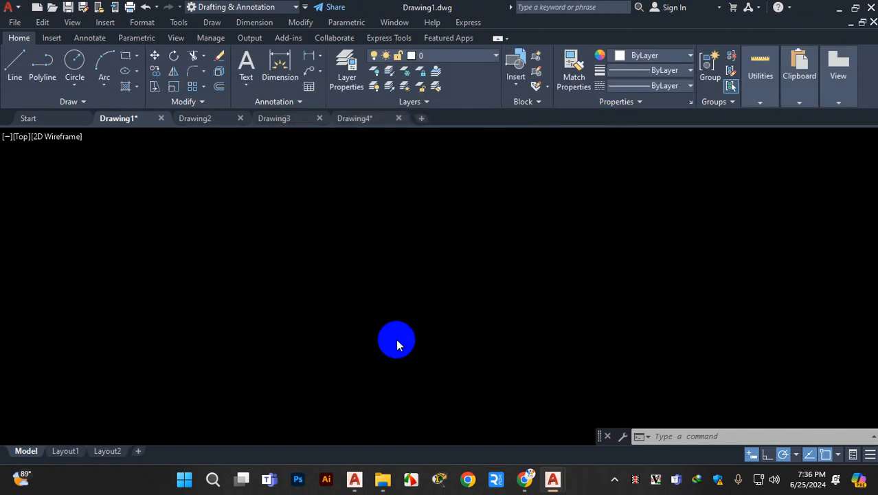
- Set the drawing's length units to Engineering with 0'-0.00" precision and accept the unit settings
{"action": "type", "text": "un"}
{"action": "key", "text": "Return"}
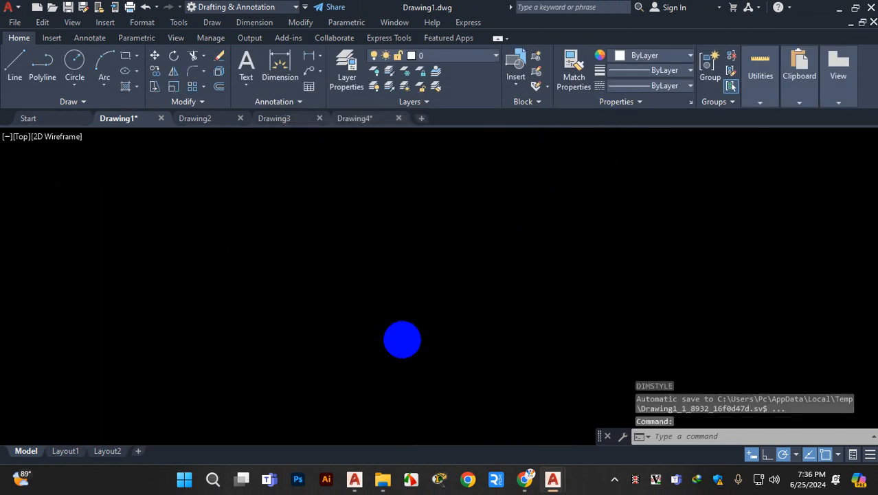
{"action": "left_click", "coordinate": [371, 147]}
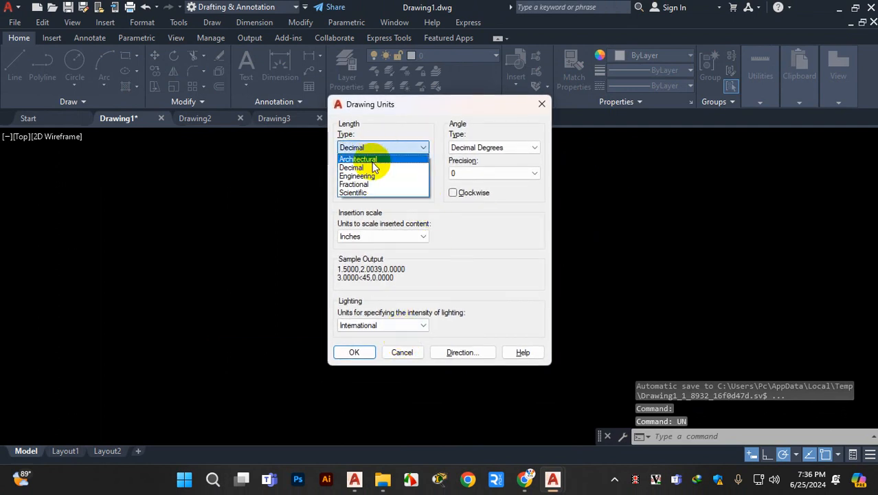
{"action": "left_click", "coordinate": [370, 176]}
{"action": "left_click", "coordinate": [378, 176]}
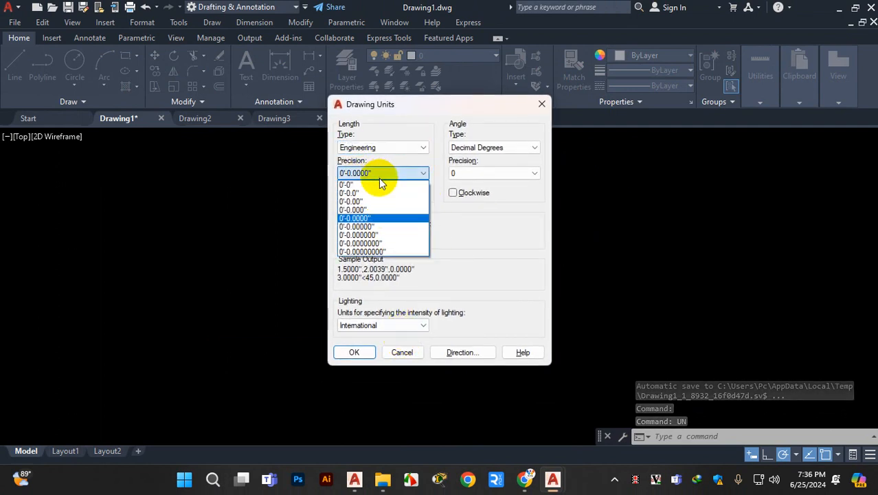
{"action": "left_click", "coordinate": [375, 202]}
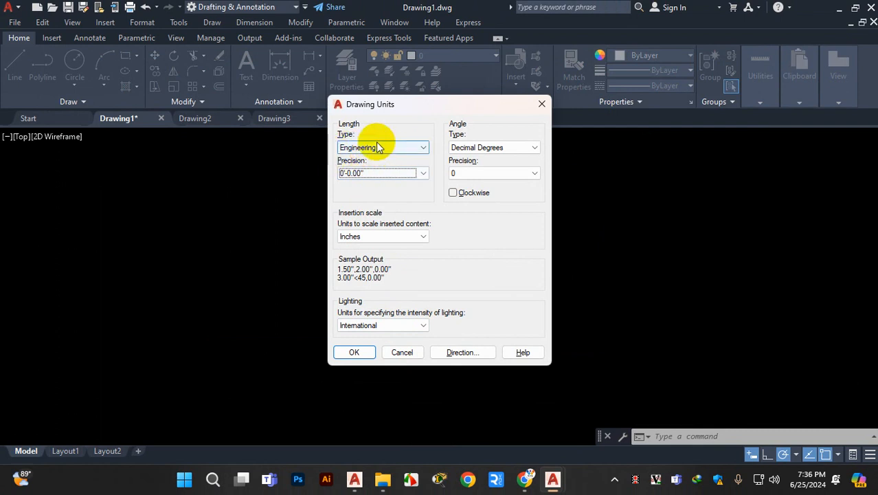
{"action": "left_click", "coordinate": [353, 351]}
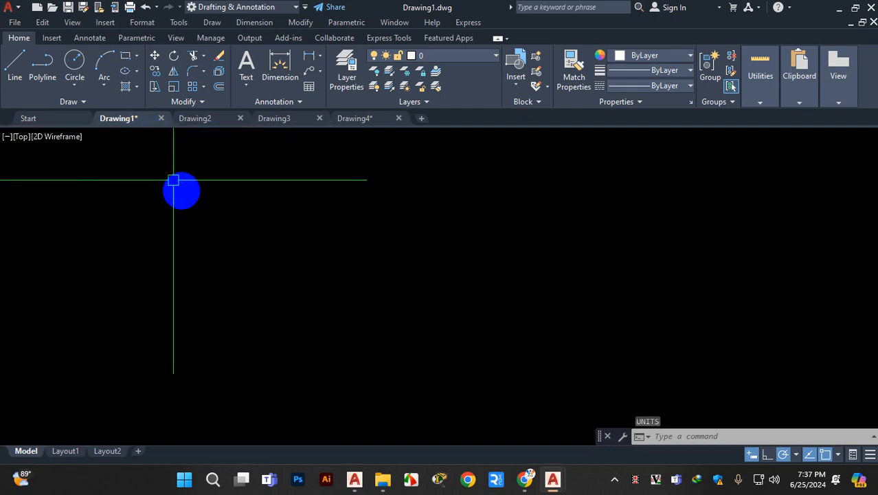
- Close Drawing2, Drawing3 and Drawing4 so that only Drawing1 stays open
{"action": "left_click", "coordinate": [240, 121]}
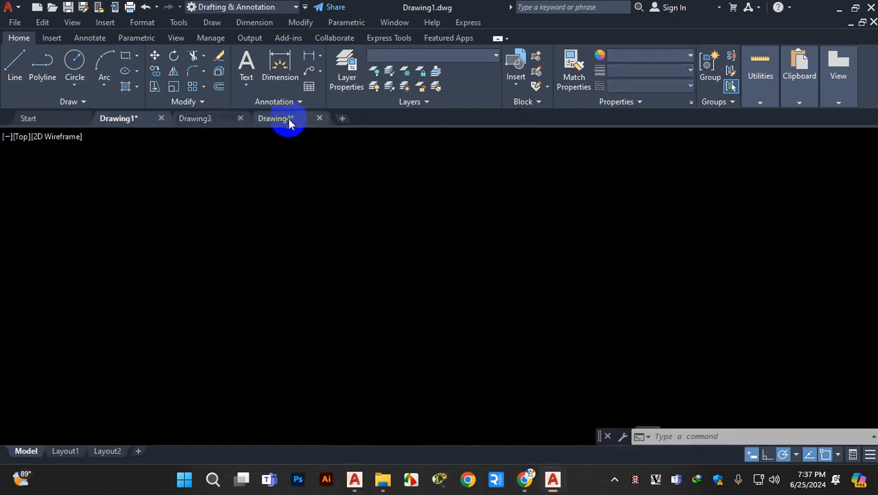
{"action": "left_click", "coordinate": [241, 118]}
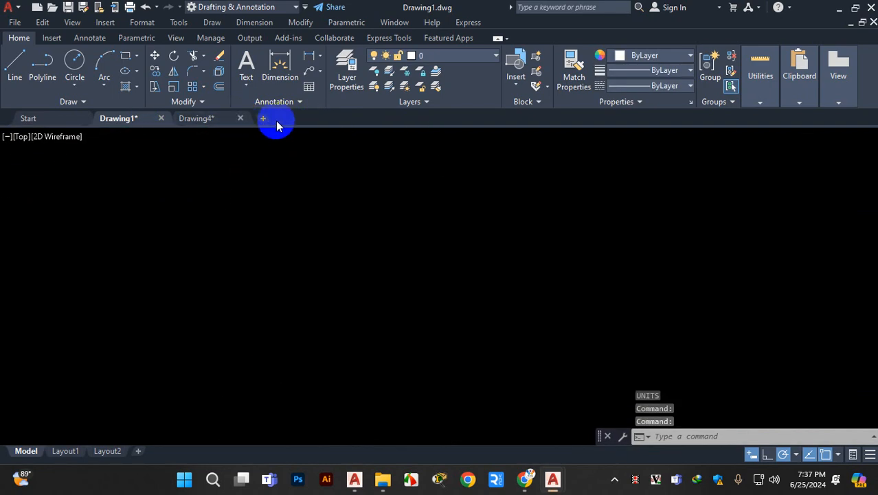
{"action": "left_click", "coordinate": [240, 118]}
{"action": "left_click", "coordinate": [445, 270]}
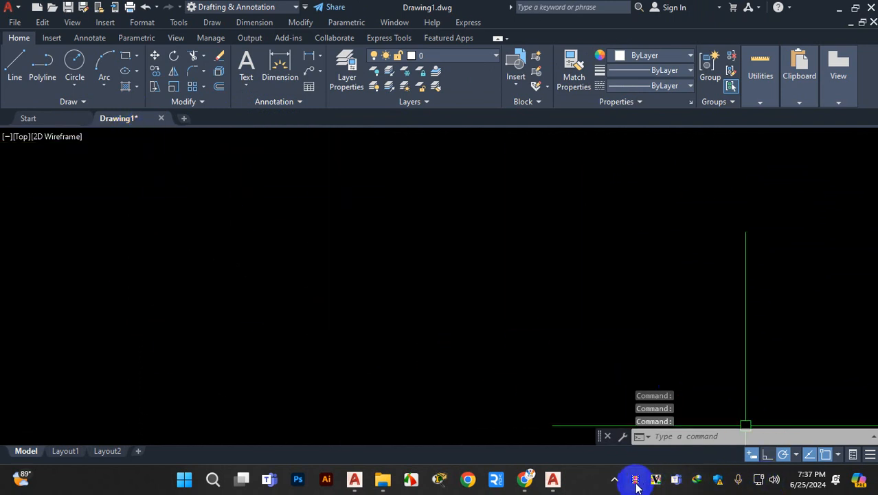
- Check the length type and precision in Drawing1's unit settings and close them without changes
{"action": "type", "text": "u"}
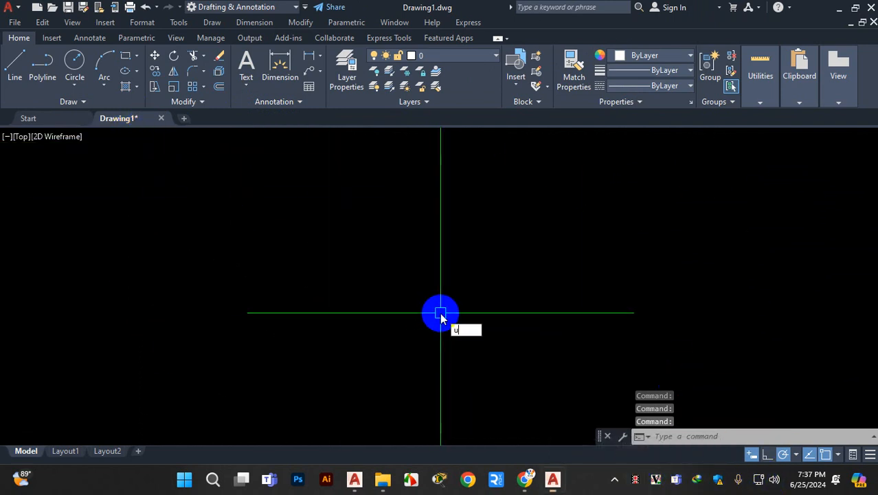
{"action": "type", "text": "n"}
{"action": "key", "text": "Return"}
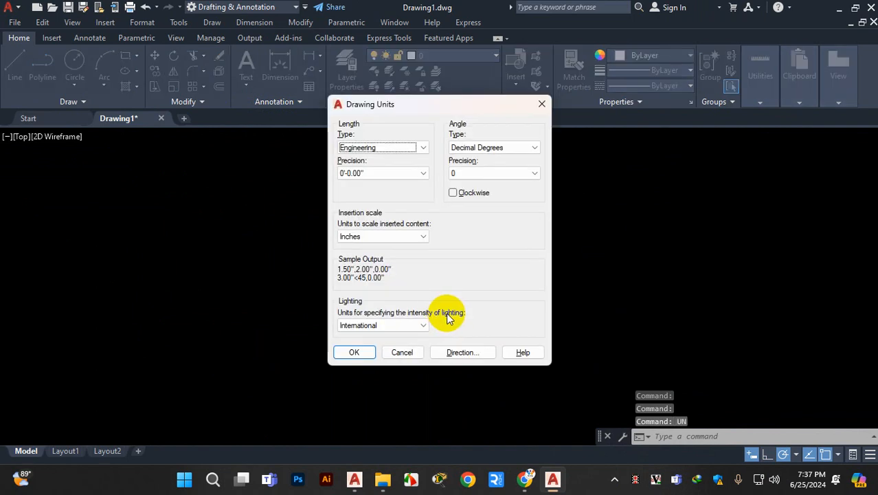
{"action": "left_click", "coordinate": [541, 104]}
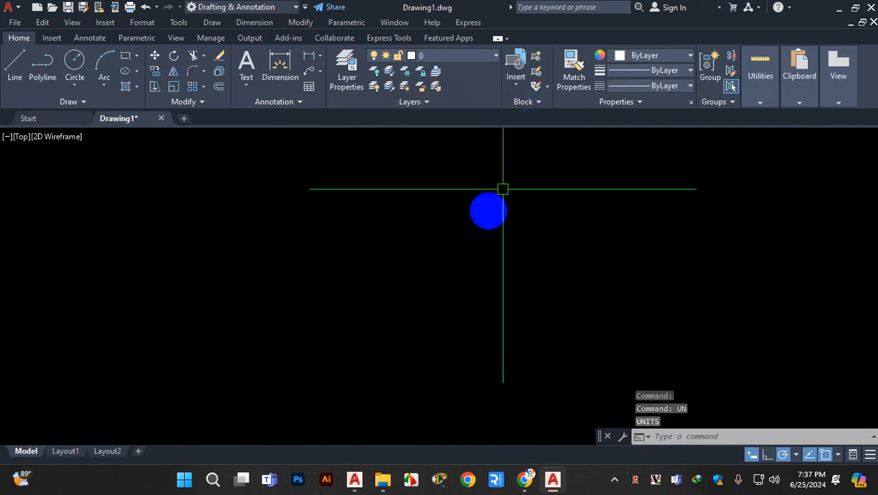
- Review the cad23 dimension style's primary units and its text height and alignment settings
{"action": "type", "text": "d"}
{"action": "key", "text": "Return"}
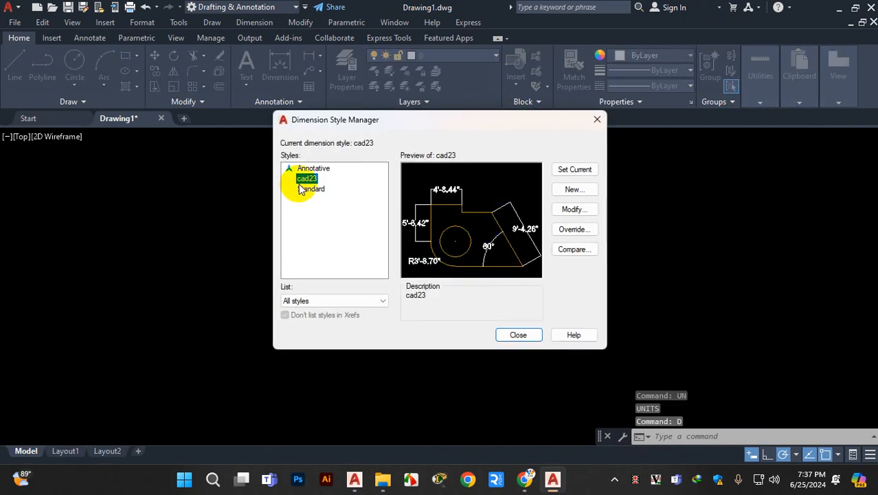
{"action": "left_click", "coordinate": [572, 209]}
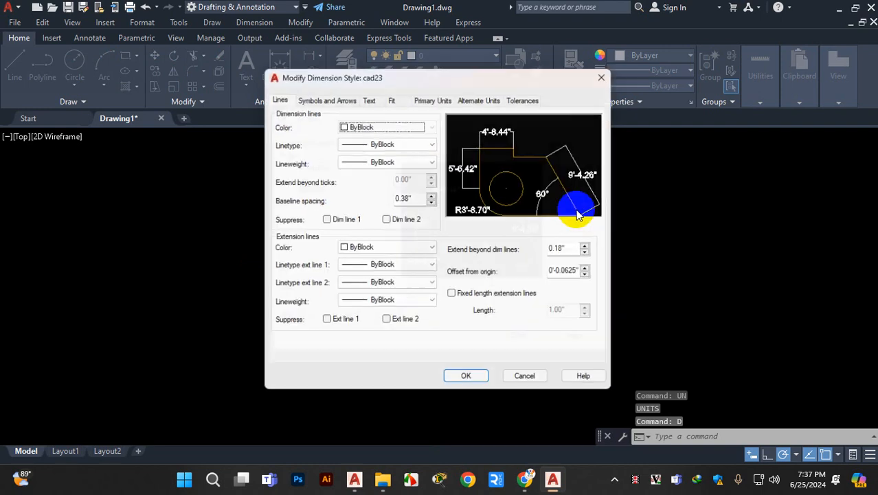
{"action": "left_click", "coordinate": [602, 78]}
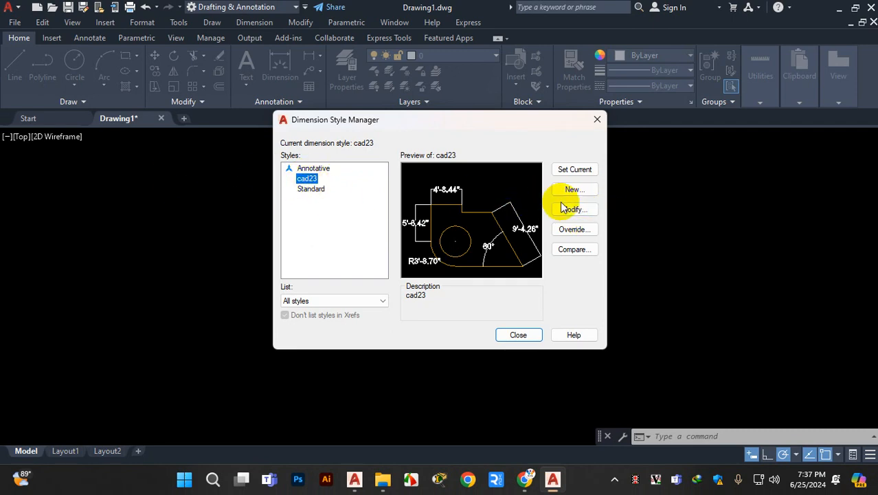
{"action": "left_click", "coordinate": [570, 209]}
{"action": "left_click", "coordinate": [434, 95]}
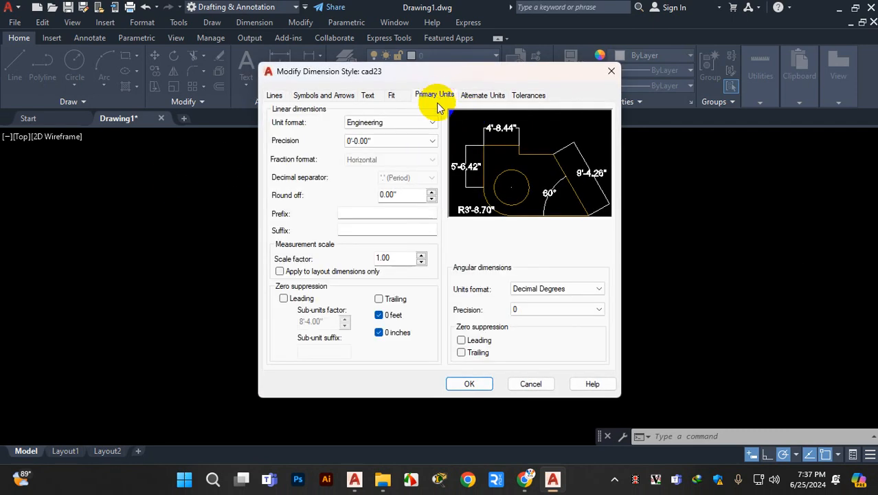
{"action": "left_click", "coordinate": [368, 94]}
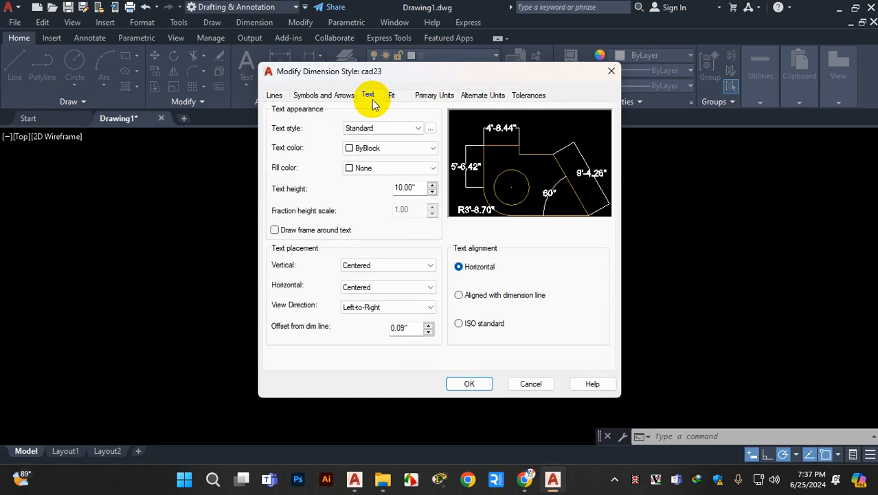
{"action": "key", "text": "ctrl+1"}
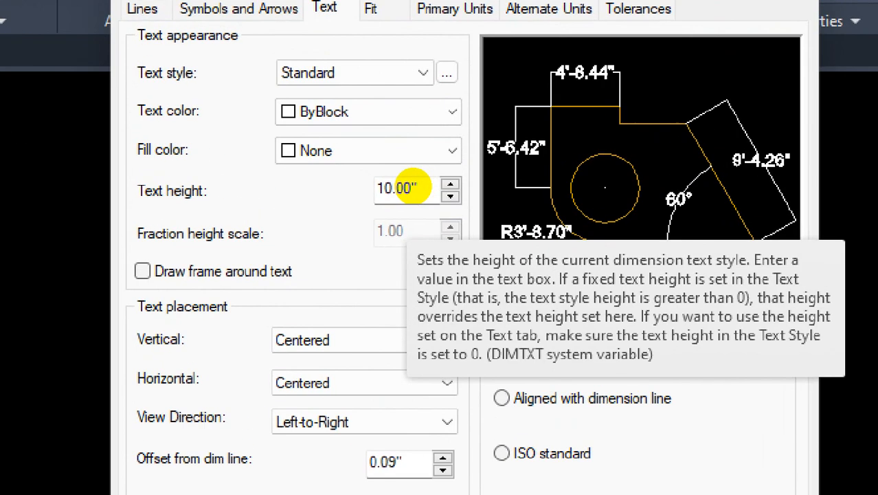
{"action": "left_click", "coordinate": [413, 186]}
{"action": "left_click_drag", "start_coordinate": [426, 167], "coordinate": [404, 214]}
{"action": "key", "text": "Escape"}
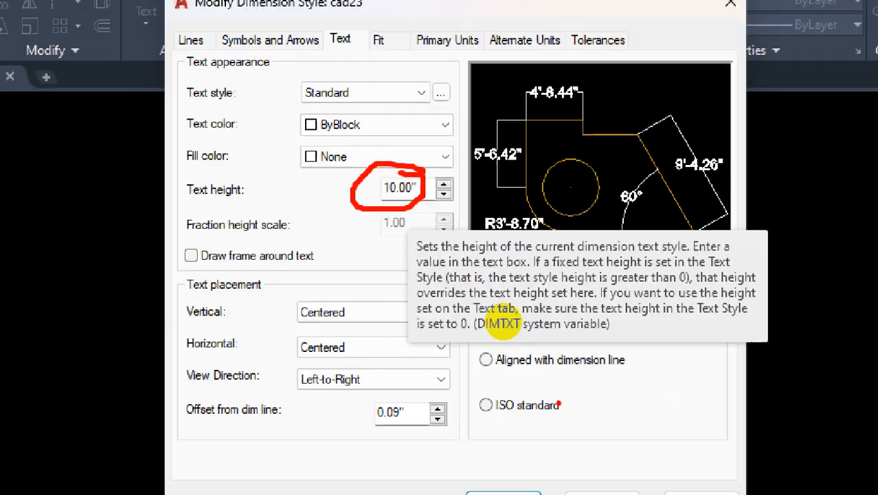
- Accept the cad23 style settings, set cad23 as the current dimension style and close the Dimension Style Manager
{"action": "left_click", "coordinate": [470, 385]}
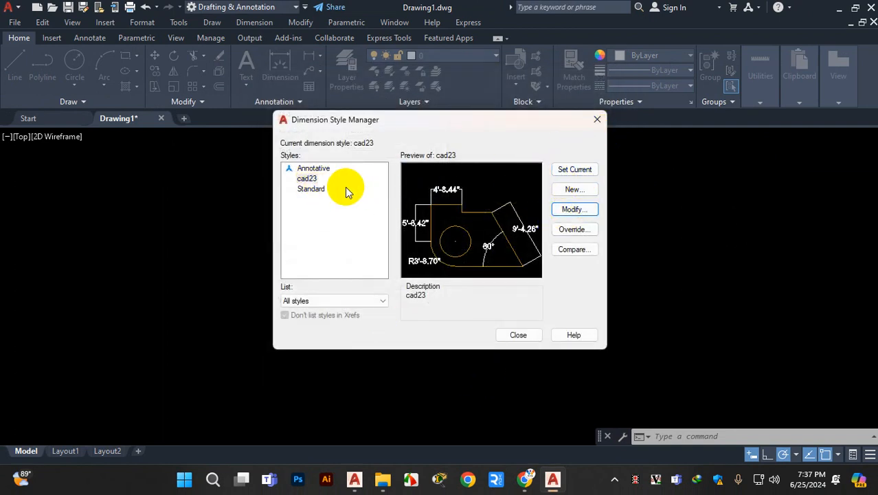
{"action": "left_click", "coordinate": [570, 169]}
{"action": "left_click", "coordinate": [519, 335]}
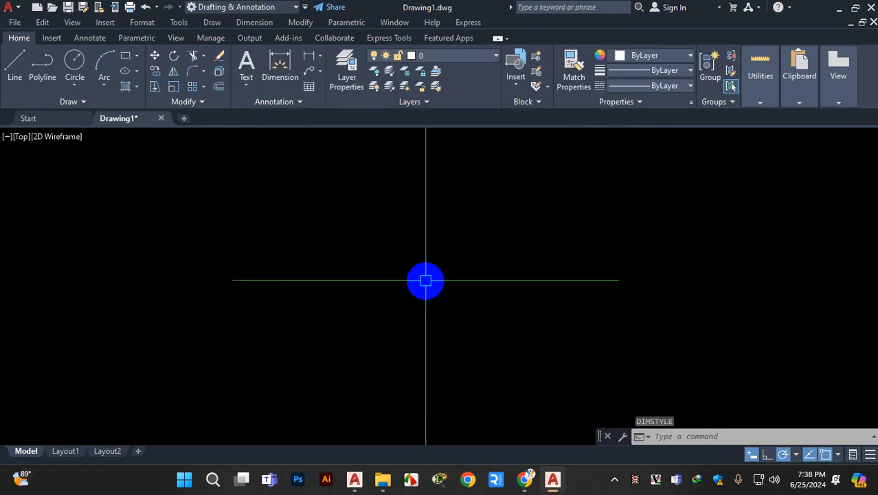
- Create a new blank drawing alongside Drawing1
{"action": "left_click", "coordinate": [183, 120]}
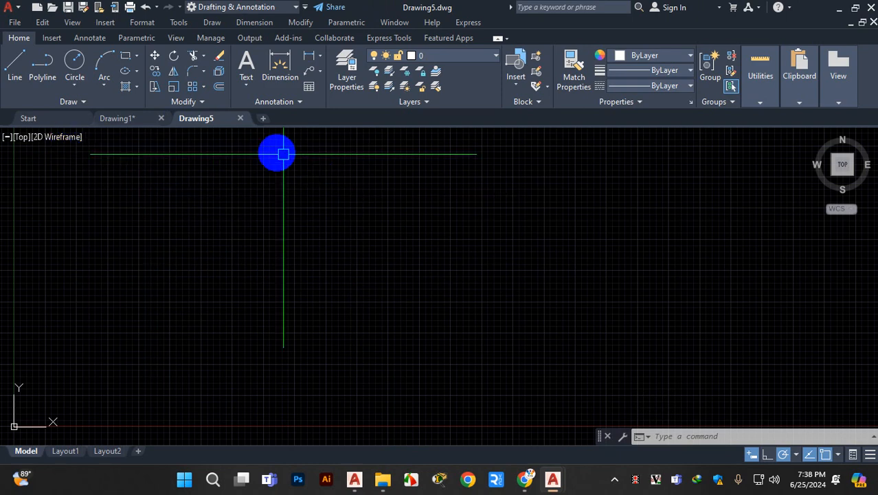
{"action": "mouse_move", "coordinate": [204, 123]}
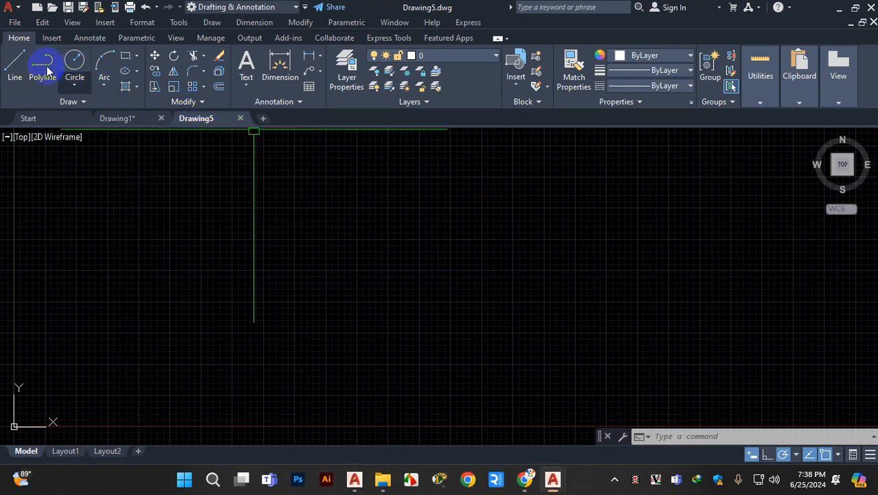
{"action": "left_click", "coordinate": [17, 62]}
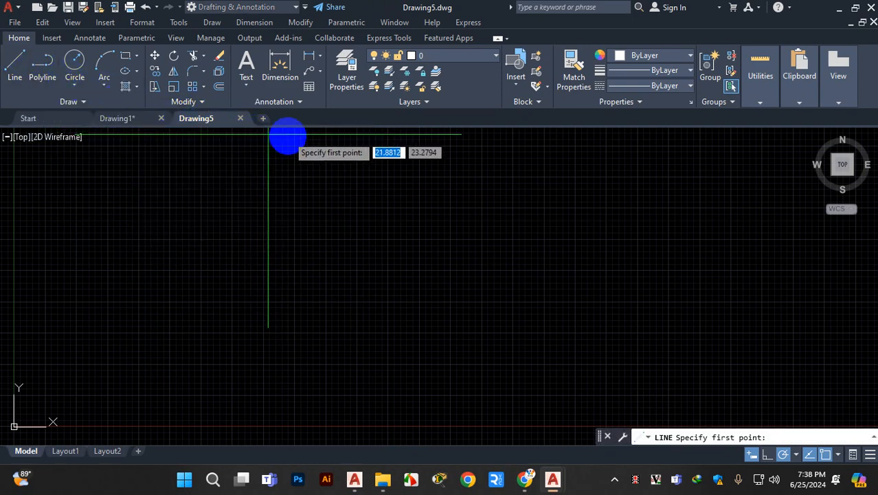
{"action": "left_click", "coordinate": [308, 129]}
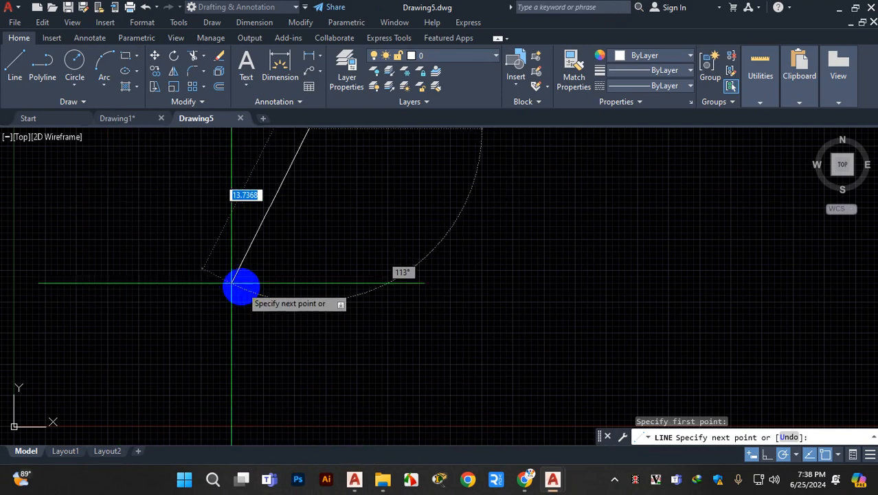
{"action": "key", "text": "Escape"}
- Switch to Drawing1 and back to Drawing5, check Drawing5's default length units and close the settings without changes
{"action": "left_click", "coordinate": [117, 121]}
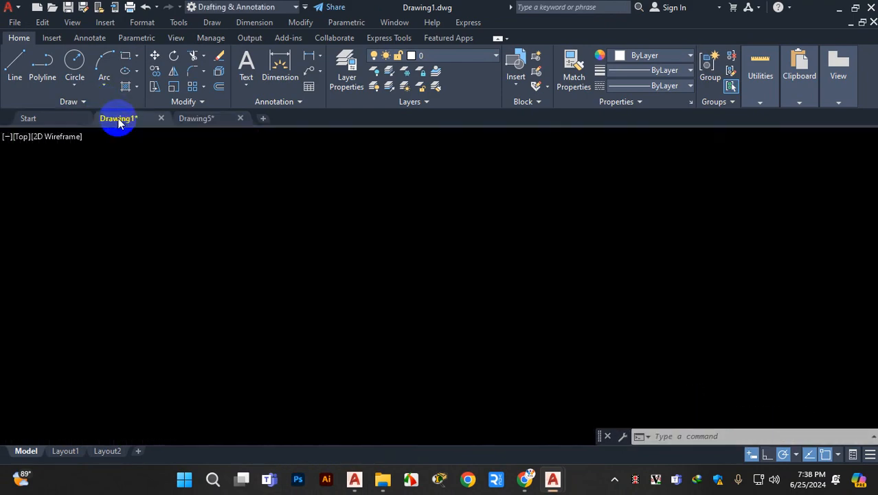
{"action": "left_click", "coordinate": [198, 120]}
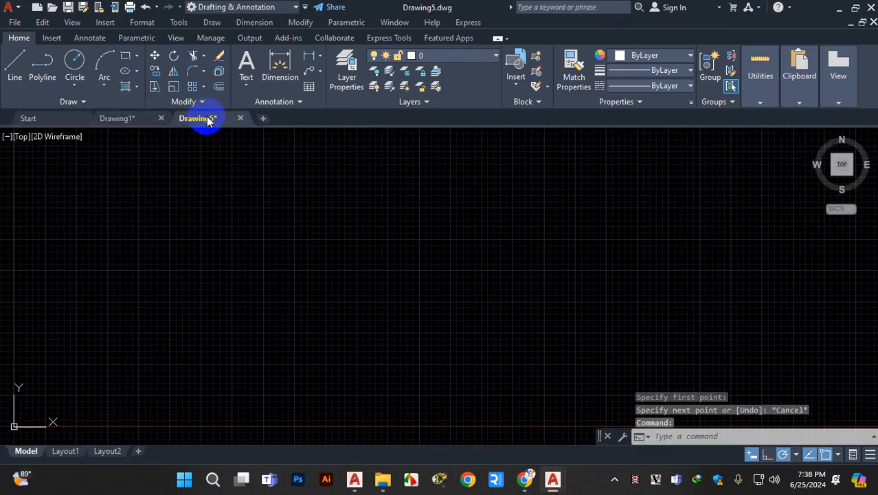
{"action": "type", "text": "un"}
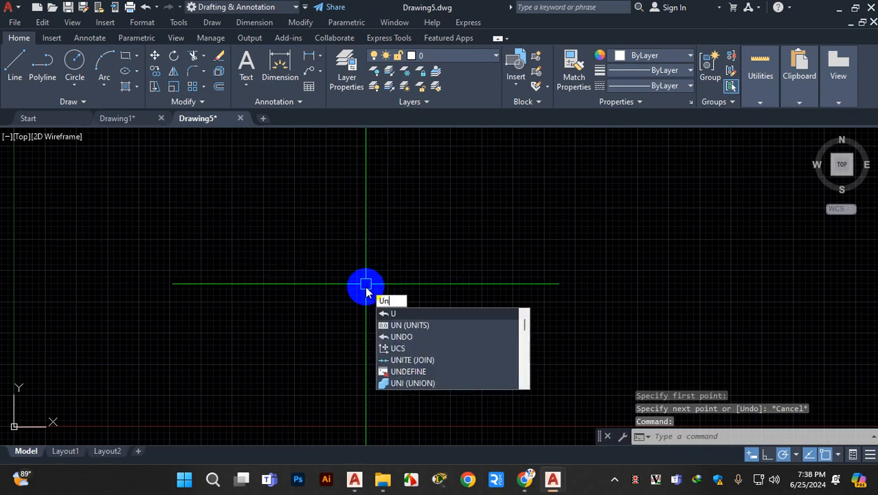
{"action": "key", "text": "Return"}
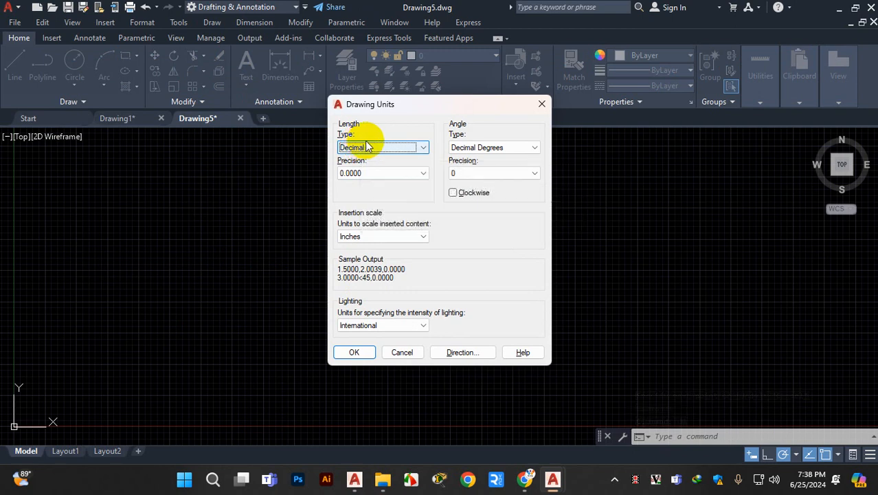
{"action": "left_click", "coordinate": [541, 108]}
- Start a vertical line in Drawing5 to examine how its length is displayed, and cancel the line
{"action": "left_click", "coordinate": [15, 63]}
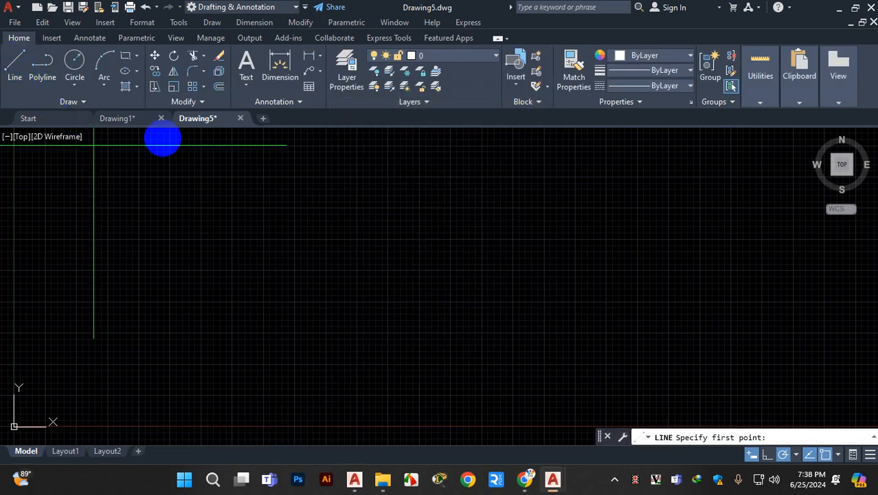
{"action": "left_click", "coordinate": [327, 130]}
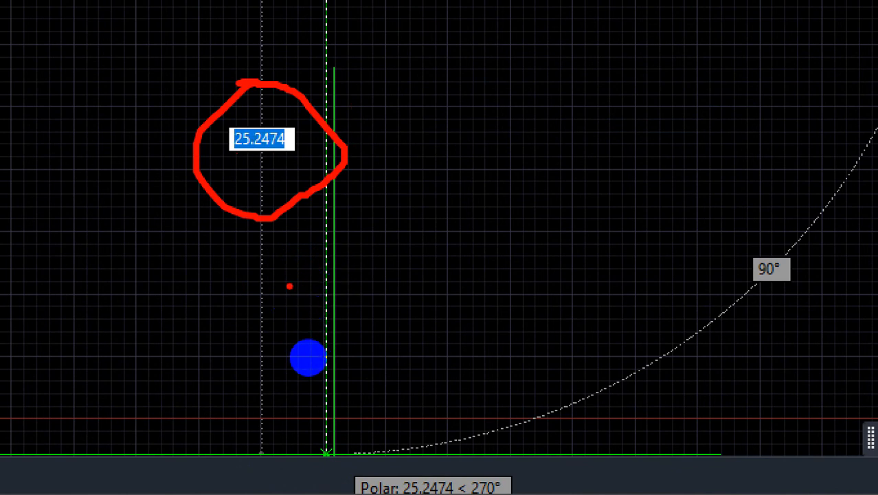
{"action": "key", "text": "Escape"}
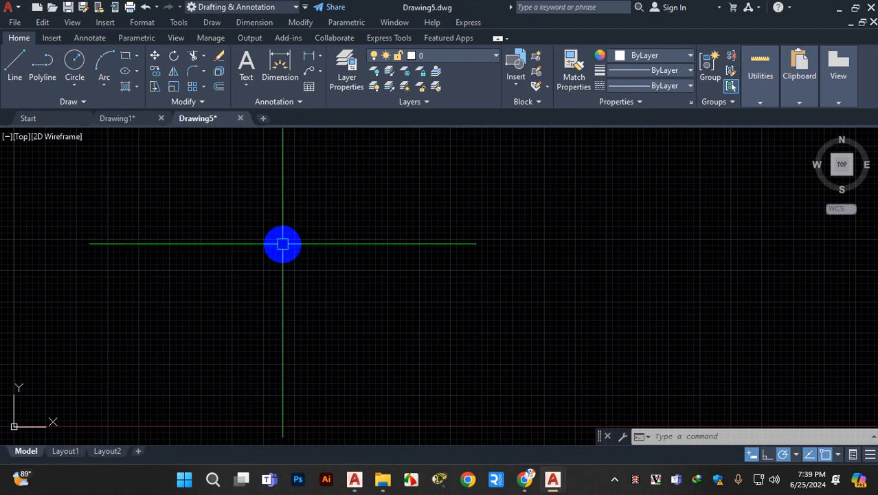
{"action": "key", "text": "ctrl+1"}
{"action": "left_click", "coordinate": [267, 240]}
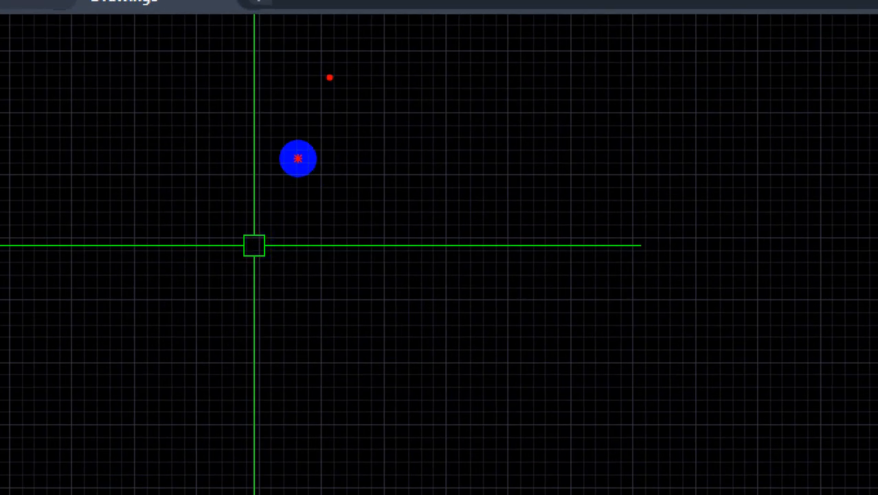
{"action": "mouse_move", "coordinate": [329, 77]}
{"action": "left_mouse_down"}
{"action": "mouse_move", "coordinate": [347, 388]}
{"action": "mouse_move", "coordinate": [877, 302]}
{"action": "mouse_move", "coordinate": [759, 82]}
{"action": "mouse_move", "coordinate": [342, 77]}
{"action": "left_mouse_up"}
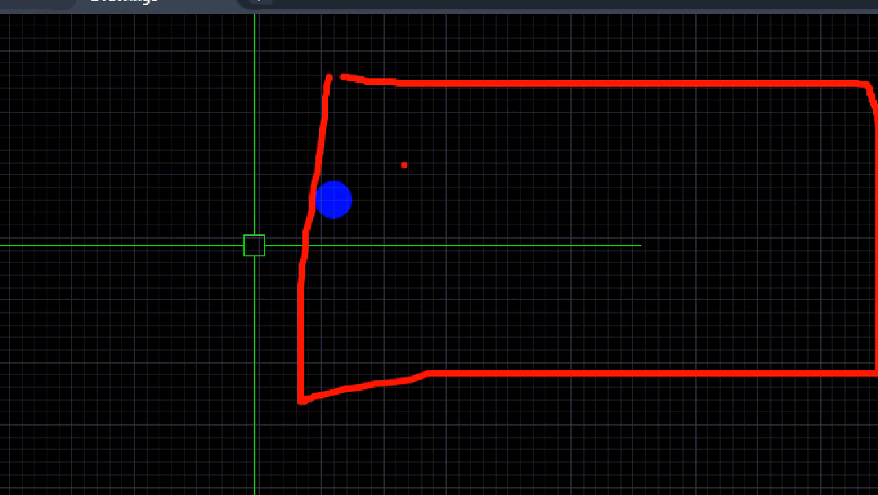
{"action": "left_click_drag", "start_coordinate": [525, 435], "coordinate": [514, 481]}
{"action": "left_click_drag", "start_coordinate": [522, 437], "coordinate": [647, 415]}
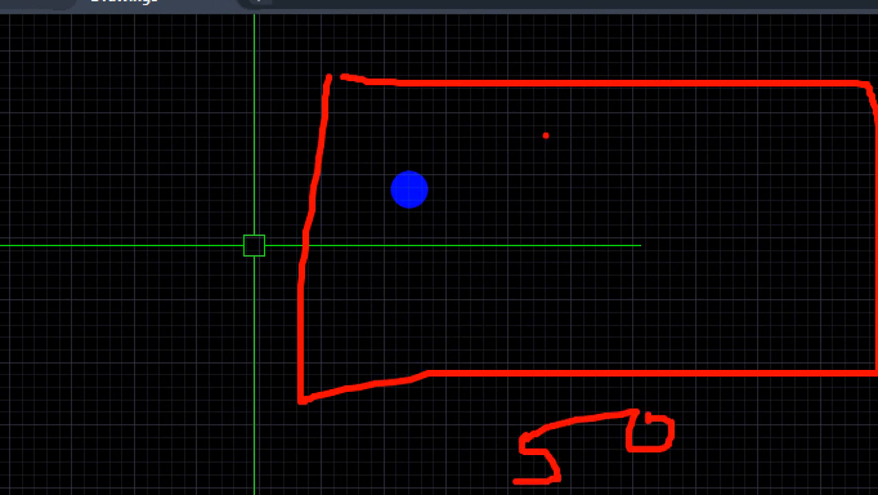
{"action": "mouse_move", "coordinate": [210, 174]}
{"action": "left_mouse_down"}
{"action": "mouse_move", "coordinate": [237, 208]}
{"action": "mouse_move", "coordinate": [300, 194]}
{"action": "mouse_move", "coordinate": [288, 156]}
{"action": "left_mouse_up"}
{"action": "mouse_move", "coordinate": [309, 60]}
{"action": "left_mouse_down"}
{"action": "mouse_move", "coordinate": [309, 371]}
{"action": "mouse_move", "coordinate": [751, 367]}
{"action": "mouse_move", "coordinate": [859, 206]}
{"action": "mouse_move", "coordinate": [852, 72]}
{"action": "mouse_move", "coordinate": [277, 69]}
{"action": "left_mouse_up"}
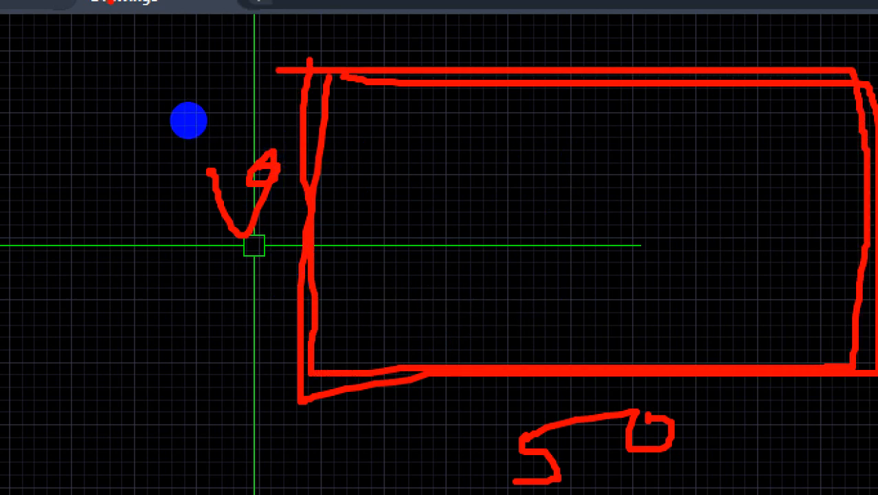
{"action": "mouse_move", "coordinate": [103, 14]}
{"action": "left_mouse_down"}
{"action": "mouse_move", "coordinate": [53, 415]}
{"action": "mouse_move", "coordinate": [511, 488]}
{"action": "mouse_move", "coordinate": [695, 74]}
{"action": "mouse_move", "coordinate": [390, 4]}
{"action": "mouse_move", "coordinate": [251, 4]}
{"action": "left_mouse_up"}
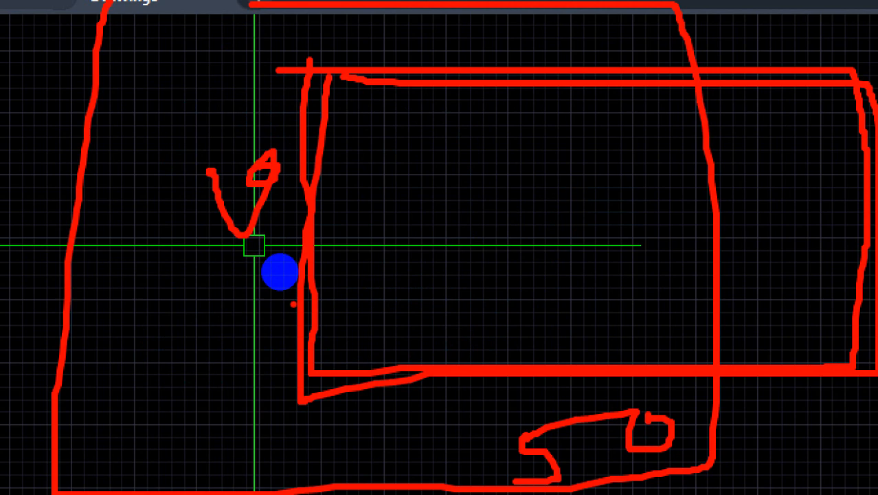
{"action": "key", "text": "Escape"}
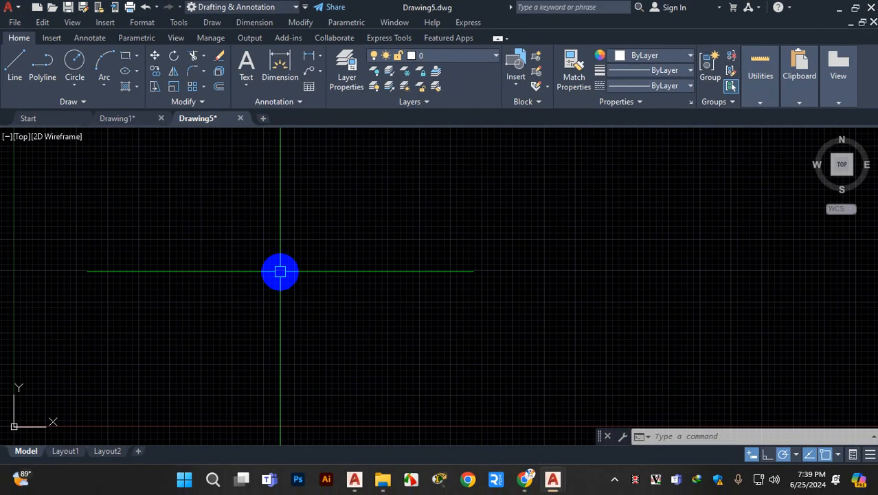
- Cancel any active command in Drawing5 and start the LIMITS command
{"action": "key", "text": "Escape"}
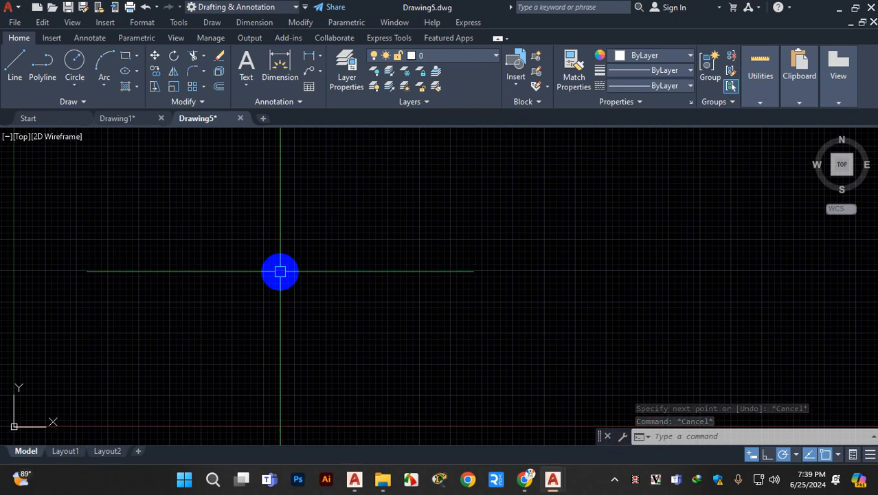
{"action": "type", "text": "L"}
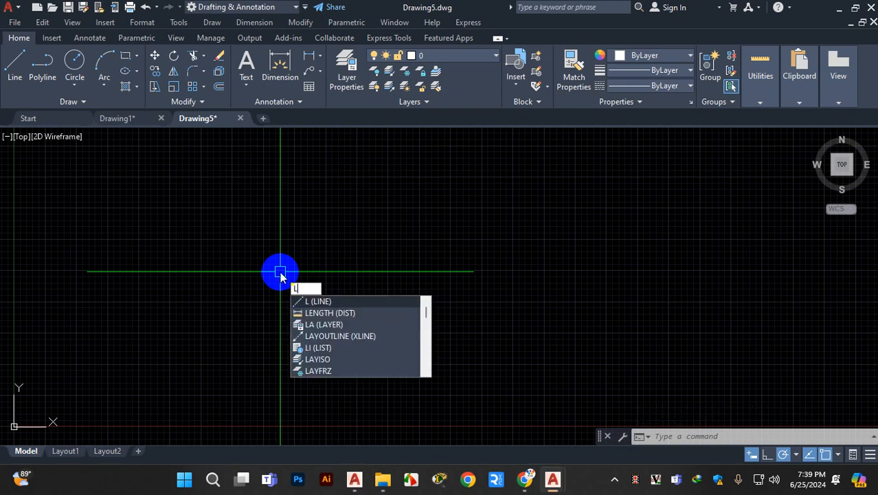
{"action": "type", "text": "IM"}
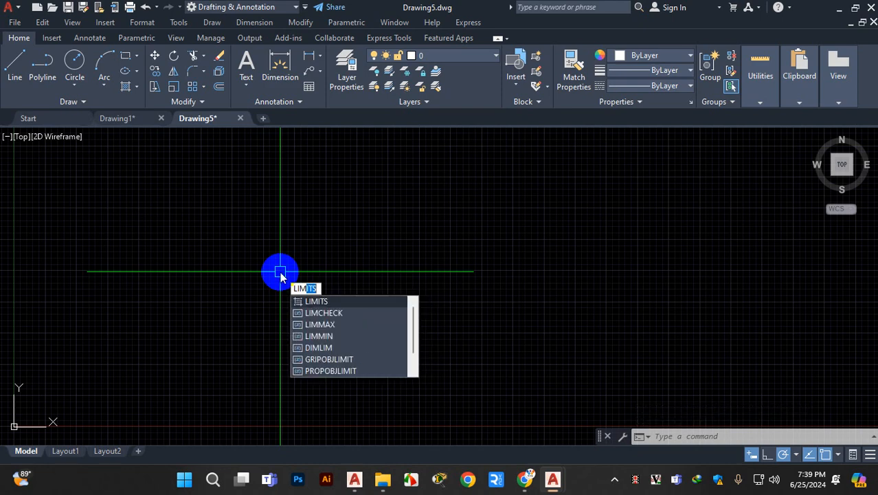
{"action": "key", "text": "Return"}
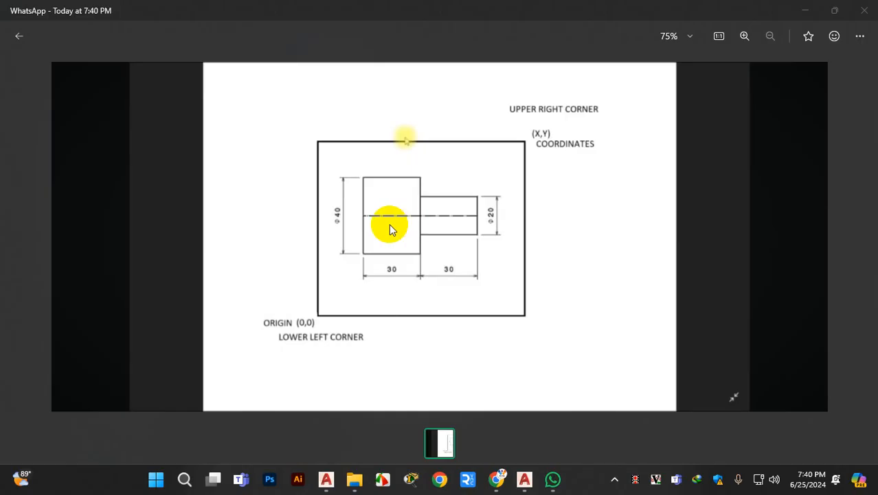
- Examine the reference diagram's drawing boundary with its lower left origin and upper right corner coordinates
{"action": "scroll", "coordinate": [525, 213], "scroll_direction": "up", "scroll_amount": 1}
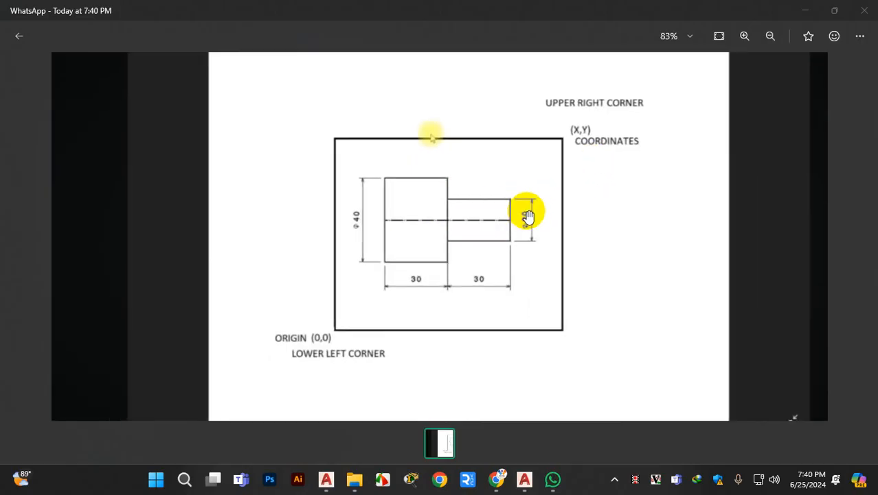
{"action": "scroll", "coordinate": [578, 244], "scroll_direction": "up", "scroll_amount": 1}
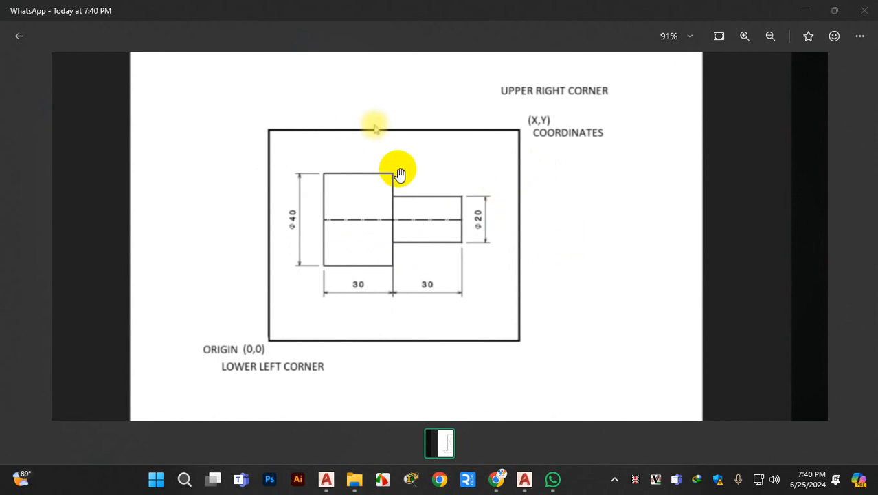
{"action": "scroll", "coordinate": [400, 174], "scroll_direction": "up", "scroll_amount": 1}
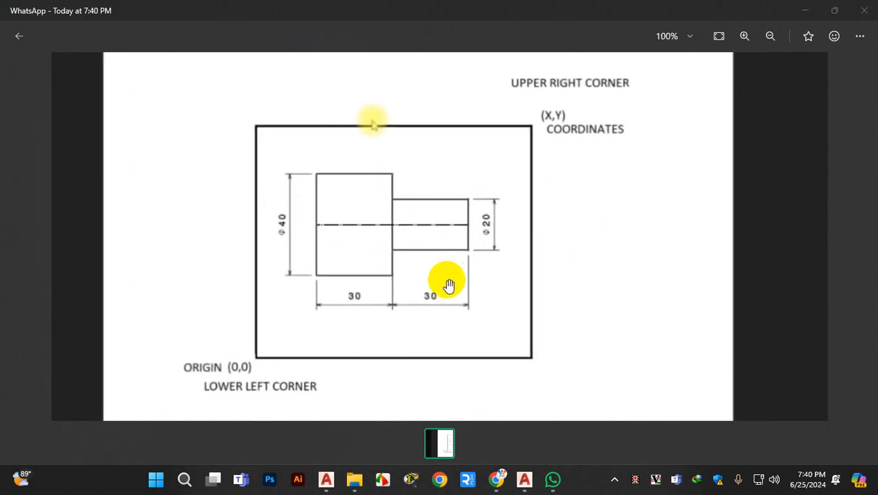
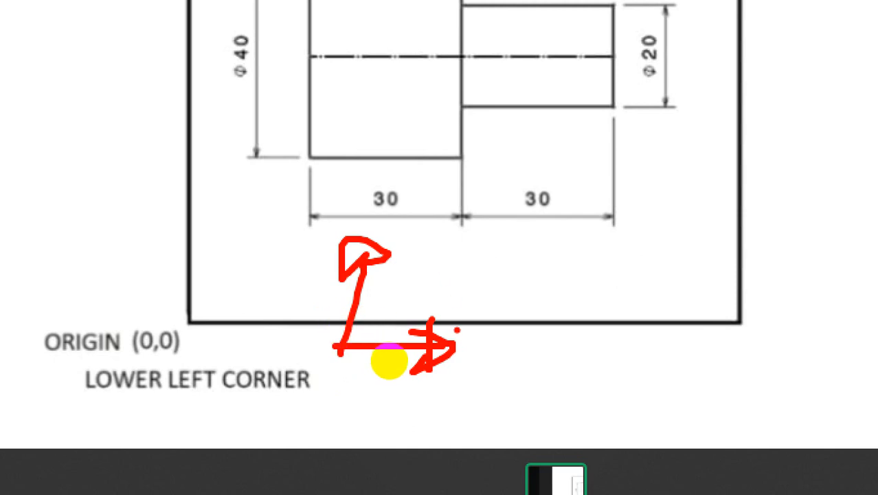
{"action": "left_click_drag", "start_coordinate": [364, 316], "coordinate": [391, 339]}
{"action": "left_click_drag", "start_coordinate": [462, 287], "coordinate": [477, 273]}
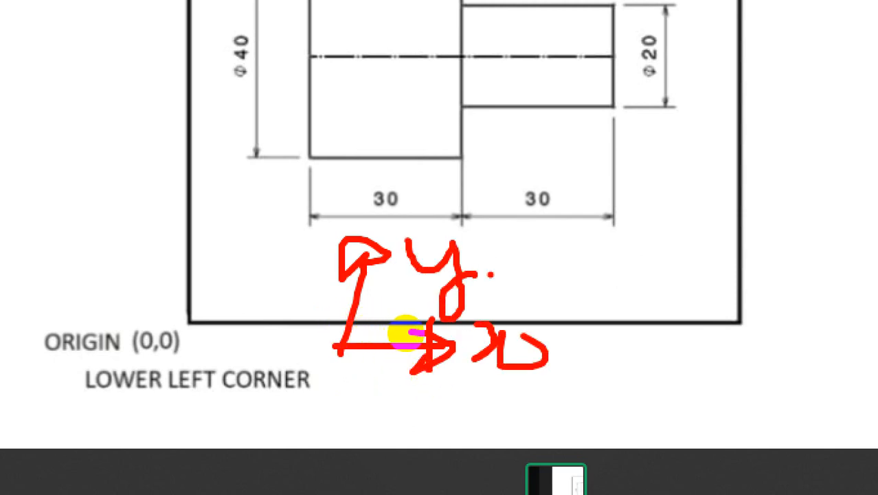
{"action": "mouse_move", "coordinate": [72, 134]}
{"action": "left_mouse_down"}
{"action": "mouse_move", "coordinate": [52, 182]}
{"action": "mouse_move", "coordinate": [86, 221]}
{"action": "left_mouse_up"}
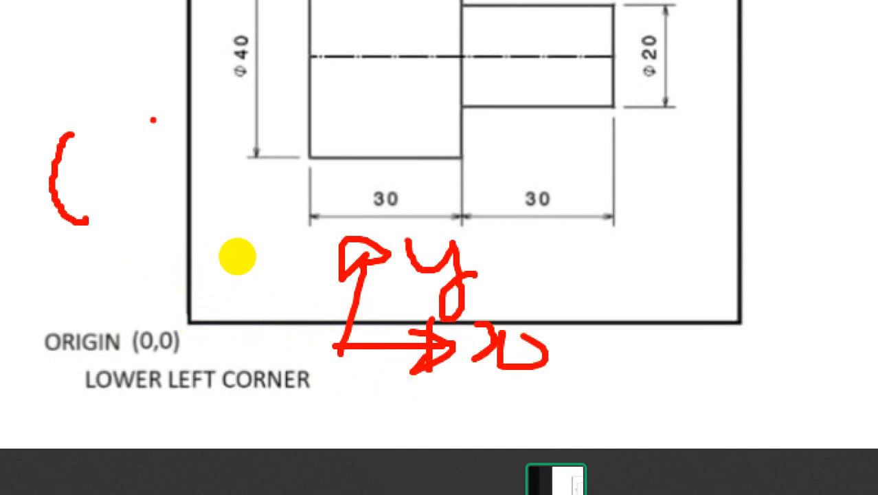
{"action": "left_click_drag", "start_coordinate": [154, 95], "coordinate": [214, 182]}
{"action": "left_click_drag", "start_coordinate": [95, 155], "coordinate": [98, 205]}
{"action": "mouse_move", "coordinate": [134, 148]}
{"action": "left_mouse_down"}
{"action": "mouse_move", "coordinate": [110, 180]}
{"action": "mouse_move", "coordinate": [148, 171]}
{"action": "mouse_move", "coordinate": [180, 180]}
{"action": "left_mouse_up"}
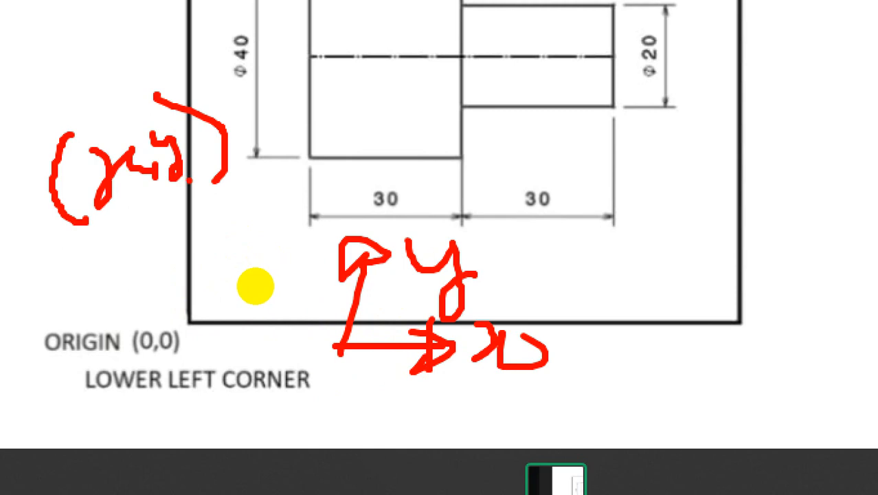
{"action": "mouse_move", "coordinate": [80, 265]}
{"action": "left_mouse_down"}
{"action": "mouse_move", "coordinate": [258, 189]}
{"action": "mouse_move", "coordinate": [283, 156]}
{"action": "mouse_move", "coordinate": [227, 69]}
{"action": "mouse_move", "coordinate": [13, 76]}
{"action": "mouse_move", "coordinate": [45, 275]}
{"action": "mouse_move", "coordinate": [162, 260]}
{"action": "left_mouse_up"}
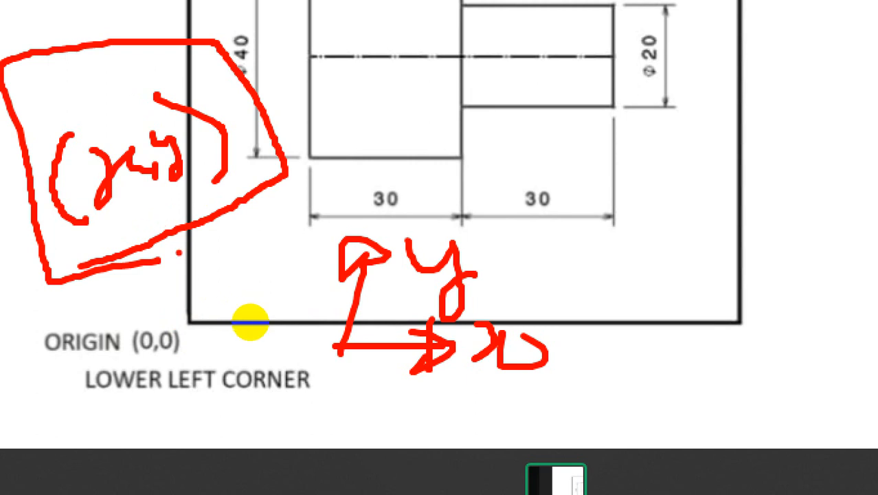
{"action": "left_click_drag", "start_coordinate": [216, 307], "coordinate": [280, 286]}
{"action": "left_click_drag", "start_coordinate": [62, 222], "coordinate": [237, 185]}
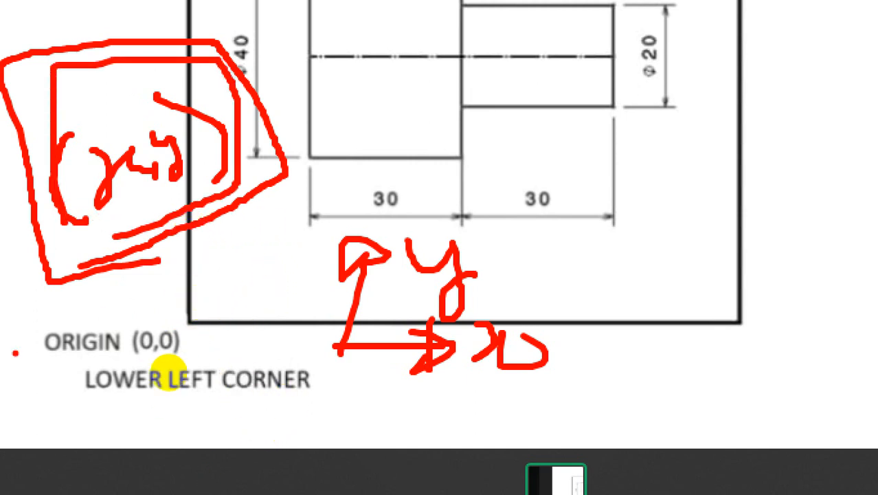
{"action": "mouse_move", "coordinate": [67, 370]}
{"action": "left_mouse_down"}
{"action": "mouse_move", "coordinate": [144, 369]}
{"action": "mouse_move", "coordinate": [189, 355]}
{"action": "left_mouse_up"}
{"action": "mouse_move", "coordinate": [206, 316]}
{"action": "left_mouse_down"}
{"action": "mouse_move", "coordinate": [205, 335]}
{"action": "mouse_move", "coordinate": [242, 310]}
{"action": "left_mouse_up"}
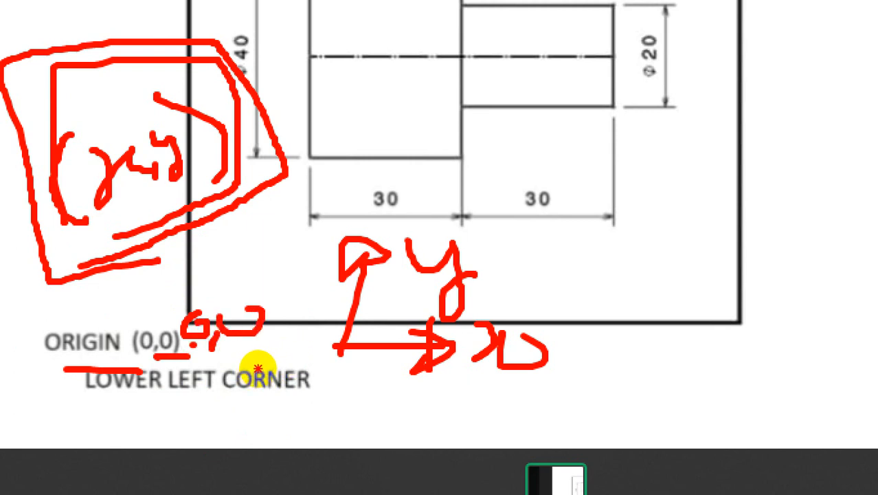
{"action": "mouse_move", "coordinate": [184, 321]}
{"action": "left_mouse_down"}
{"action": "mouse_move", "coordinate": [446, 339]}
{"action": "mouse_move", "coordinate": [765, 335]}
{"action": "mouse_move", "coordinate": [737, 346]}
{"action": "left_mouse_up"}
{"action": "left_click_drag", "start_coordinate": [612, 386], "coordinate": [635, 407]}
{"action": "mouse_move", "coordinate": [663, 377]}
{"action": "left_mouse_down"}
{"action": "mouse_move", "coordinate": [676, 395]}
{"action": "mouse_move", "coordinate": [710, 374]}
{"action": "left_mouse_up"}
{"action": "left_click", "coordinate": [779, 302]}
{"action": "left_click_drag", "start_coordinate": [777, 308], "coordinate": [801, 11]}
{"action": "left_click_drag", "start_coordinate": [784, 114], "coordinate": [790, 175]}
{"action": "left_click_drag", "start_coordinate": [802, 129], "coordinate": [836, 141]}
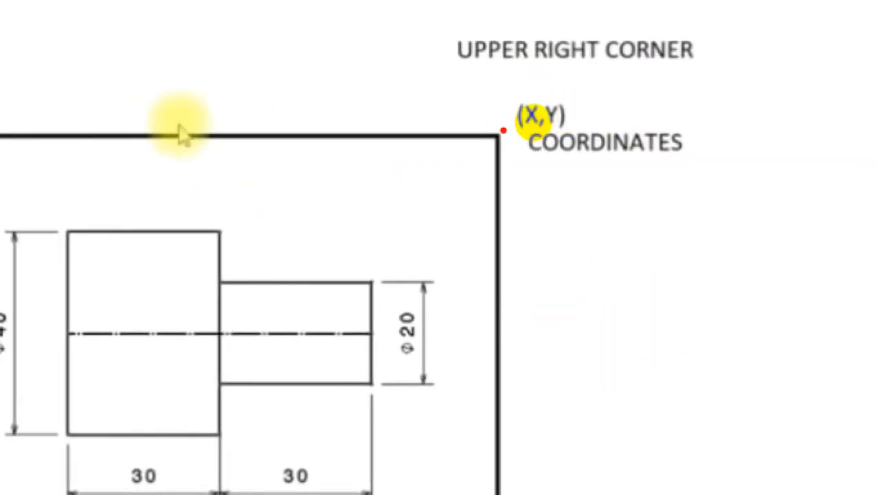
{"action": "mouse_move", "coordinate": [534, 122]}
{"action": "left_mouse_down"}
{"action": "mouse_move", "coordinate": [541, 124]}
{"action": "mouse_move", "coordinate": [507, 159]}
{"action": "mouse_move", "coordinate": [567, 275]}
{"action": "left_mouse_up"}
{"action": "left_click_drag", "start_coordinate": [558, 185], "coordinate": [576, 231]}
{"action": "mouse_move", "coordinate": [593, 189]}
{"action": "left_mouse_down"}
{"action": "mouse_move", "coordinate": [628, 219]}
{"action": "mouse_move", "coordinate": [627, 199]}
{"action": "left_mouse_up"}
{"action": "left_click_drag", "start_coordinate": [661, 144], "coordinate": [655, 184]}
{"action": "left_click_drag", "start_coordinate": [673, 206], "coordinate": [658, 232]}
{"action": "mouse_move", "coordinate": [716, 157]}
{"action": "left_mouse_down"}
{"action": "mouse_move", "coordinate": [722, 205]}
{"action": "mouse_move", "coordinate": [762, 155]}
{"action": "mouse_move", "coordinate": [769, 182]}
{"action": "left_mouse_up"}
{"action": "left_click_drag", "start_coordinate": [777, 126], "coordinate": [771, 153]}
{"action": "left_click_drag", "start_coordinate": [775, 103], "coordinate": [801, 213]}
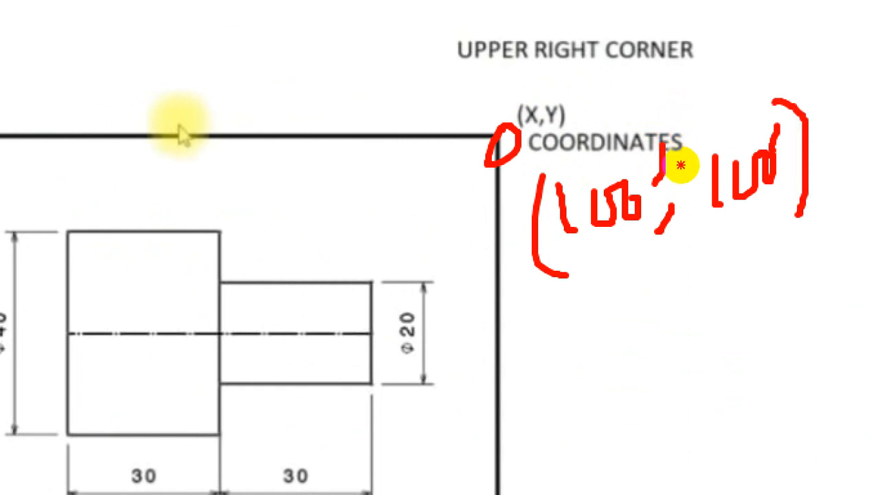
{"action": "left_click_drag", "start_coordinate": [588, 289], "coordinate": [601, 375]}
{"action": "mouse_move", "coordinate": [631, 283]}
{"action": "left_mouse_down"}
{"action": "mouse_move", "coordinate": [633, 313]}
{"action": "mouse_move", "coordinate": [663, 339]}
{"action": "mouse_move", "coordinate": [688, 289]}
{"action": "left_mouse_up"}
{"action": "left_click_drag", "start_coordinate": [700, 285], "coordinate": [698, 332]}
{"action": "left_click", "coordinate": [756, 312]}
{"action": "left_click_drag", "start_coordinate": [757, 311], "coordinate": [747, 354]}
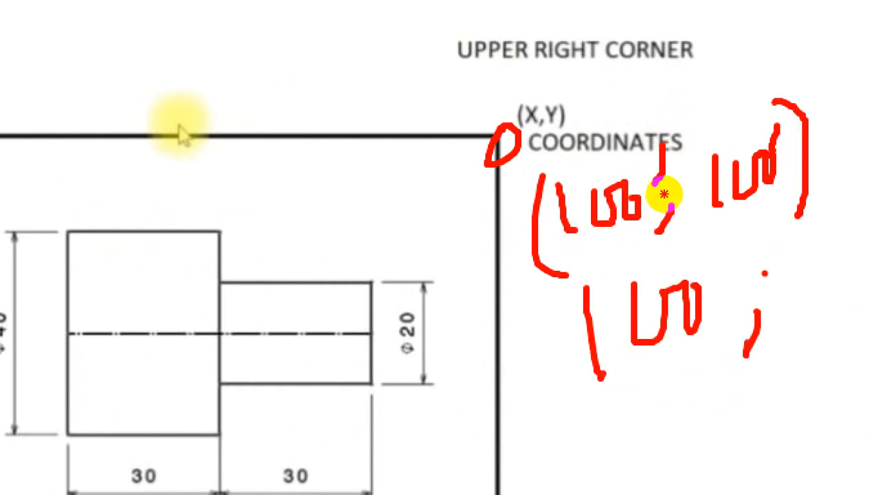
{"action": "left_click_drag", "start_coordinate": [775, 288], "coordinate": [801, 323]}
{"action": "mouse_move", "coordinate": [803, 247]}
{"action": "left_mouse_down"}
{"action": "mouse_move", "coordinate": [825, 249]}
{"action": "mouse_move", "coordinate": [862, 210]}
{"action": "left_mouse_up"}
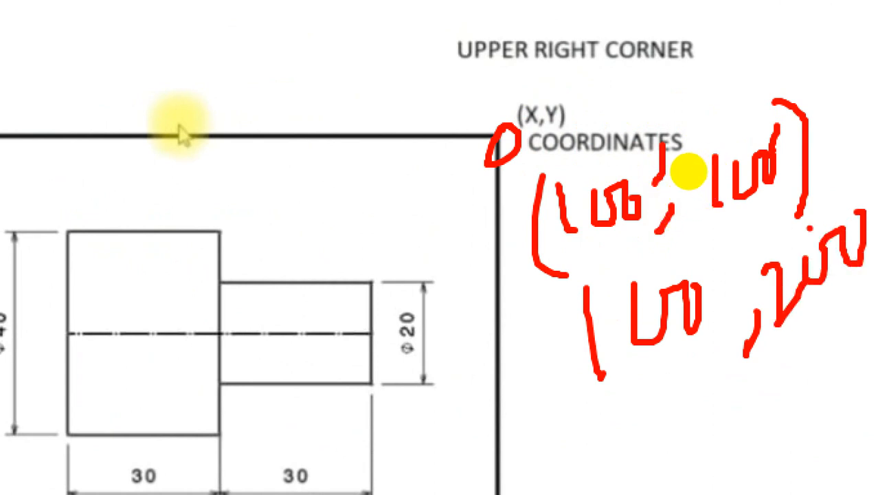
{"action": "mouse_move", "coordinate": [697, 255]}
{"action": "left_mouse_down"}
{"action": "mouse_move", "coordinate": [694, 287]}
{"action": "mouse_move", "coordinate": [720, 274]}
{"action": "left_mouse_up"}
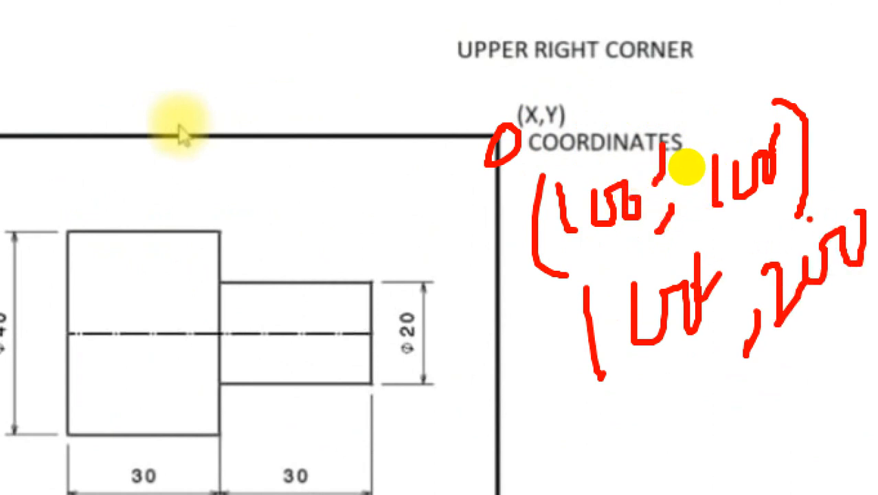
{"action": "left_click", "coordinate": [548, 289]}
{"action": "left_click_drag", "start_coordinate": [559, 184], "coordinate": [563, 216]}
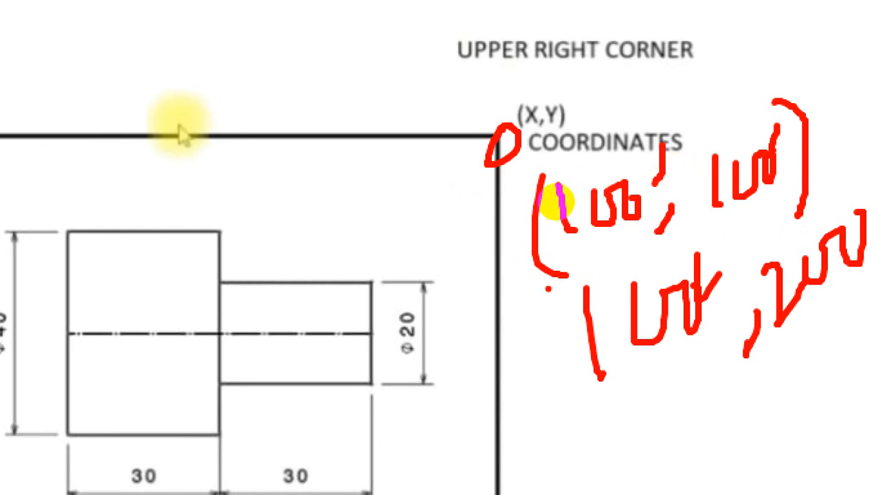
{"action": "key", "text": "Escape"}
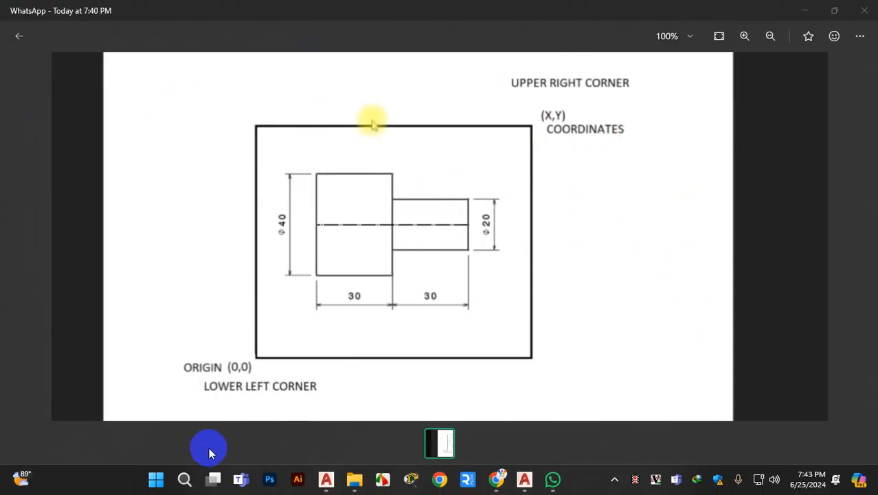
{"action": "key", "text": "ctrl+1"}
{"action": "left_click_drag", "start_coordinate": [176, 387], "coordinate": [276, 378]}
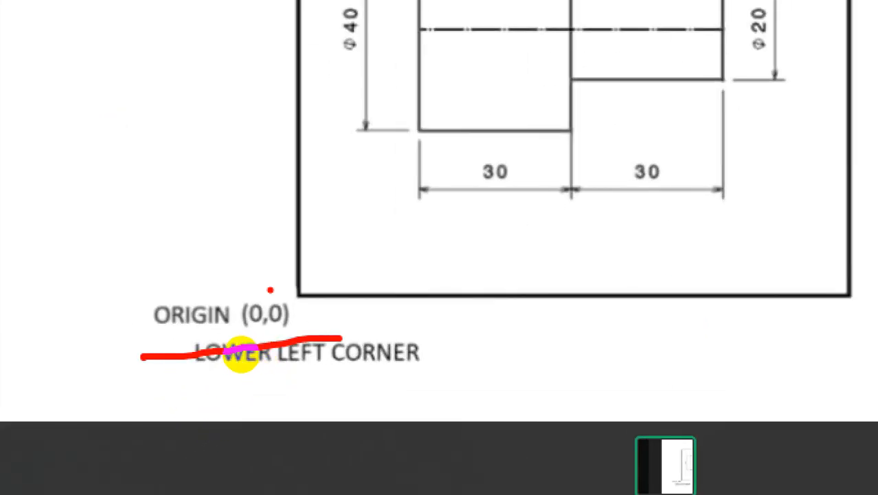
{"action": "mouse_move", "coordinate": [235, 241]}
{"action": "left_mouse_down"}
{"action": "mouse_move", "coordinate": [242, 284]}
{"action": "mouse_move", "coordinate": [294, 227]}
{"action": "left_mouse_up"}
{"action": "mouse_move", "coordinate": [312, 198]}
{"action": "left_mouse_down"}
{"action": "mouse_move", "coordinate": [347, 247]}
{"action": "mouse_move", "coordinate": [336, 259]}
{"action": "left_mouse_up"}
{"action": "mouse_move", "coordinate": [374, 184]}
{"action": "left_mouse_down"}
{"action": "mouse_move", "coordinate": [412, 207]}
{"action": "mouse_move", "coordinate": [454, 171]}
{"action": "left_mouse_up"}
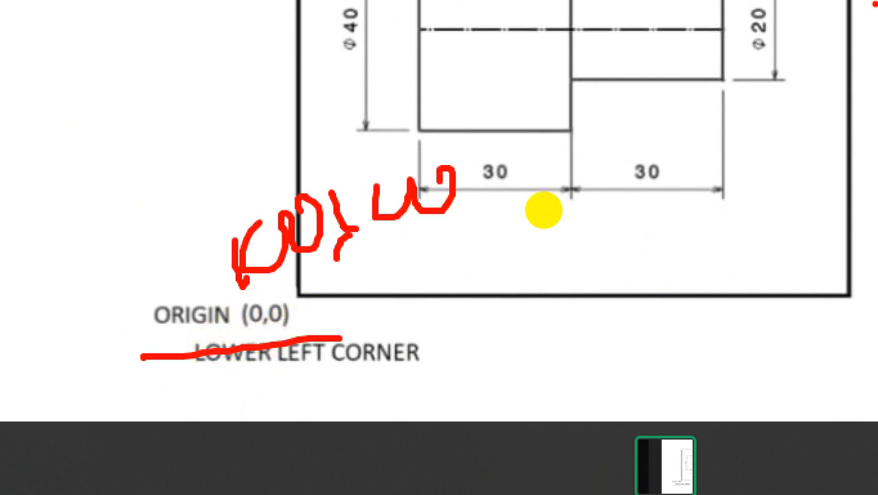
{"action": "left_click_drag", "start_coordinate": [771, 35], "coordinate": [876, 19]}
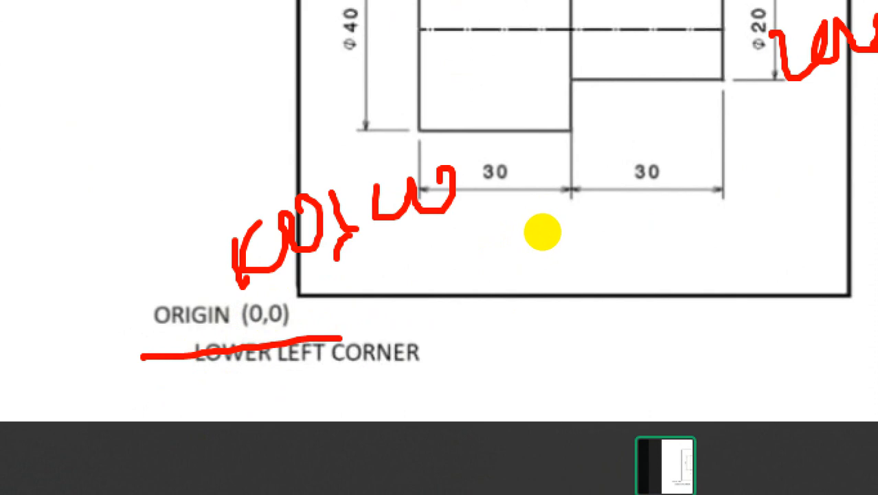
{"action": "key", "text": "Escape"}
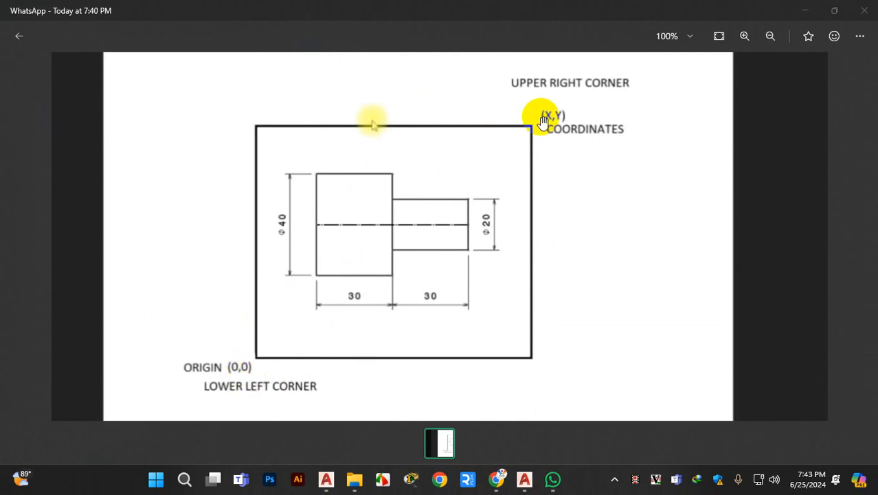
- Minimize the reference image and switch back to Drawing1 in AutoCAD
{"action": "left_click", "coordinate": [804, 10]}
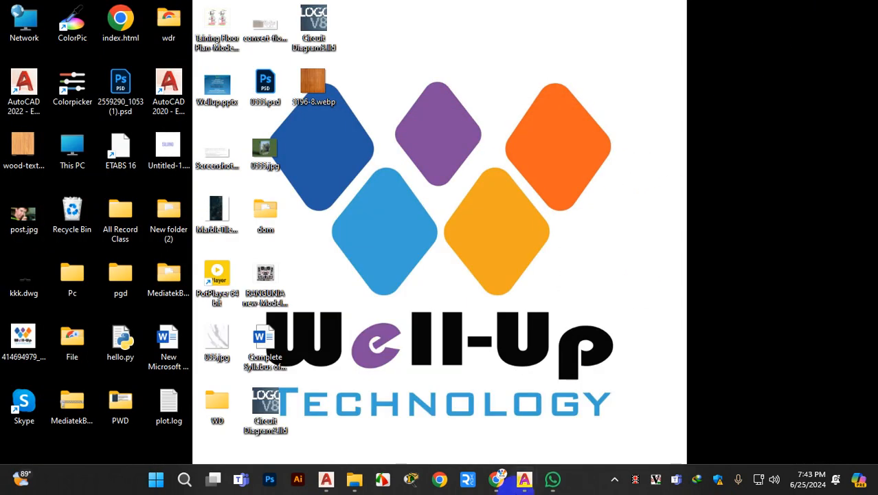
{"action": "left_click", "coordinate": [526, 481]}
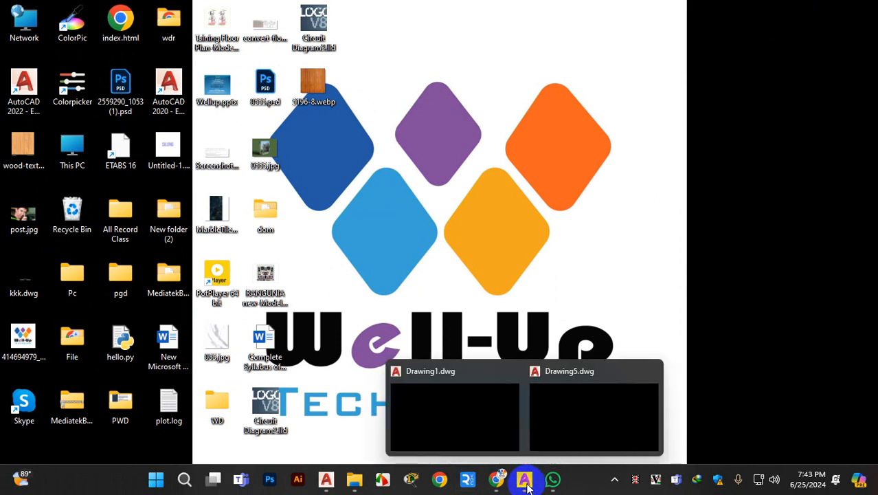
{"action": "left_click", "coordinate": [545, 405]}
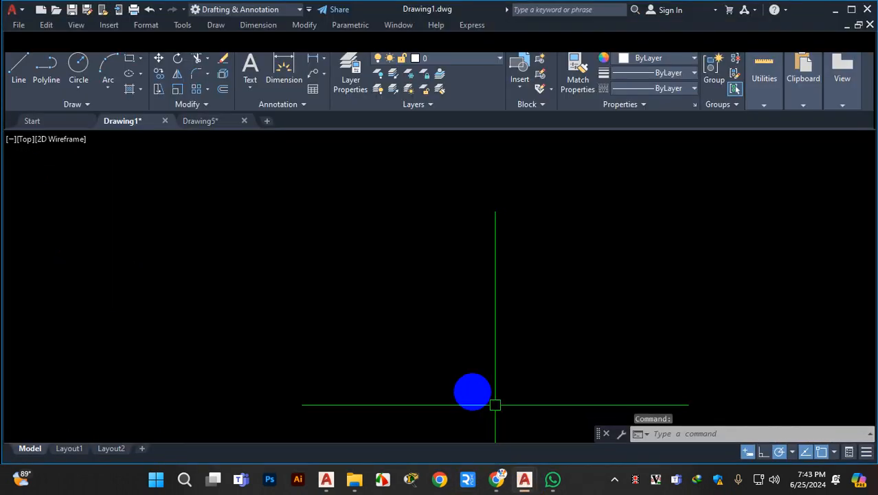
- Start the LIMITS command in Drawing1 and enter 100 as the X value of the lower left corner
{"action": "mouse_move", "coordinate": [126, 124]}
{"action": "key", "text": "Escape"}
{"action": "type", "text": "l"}
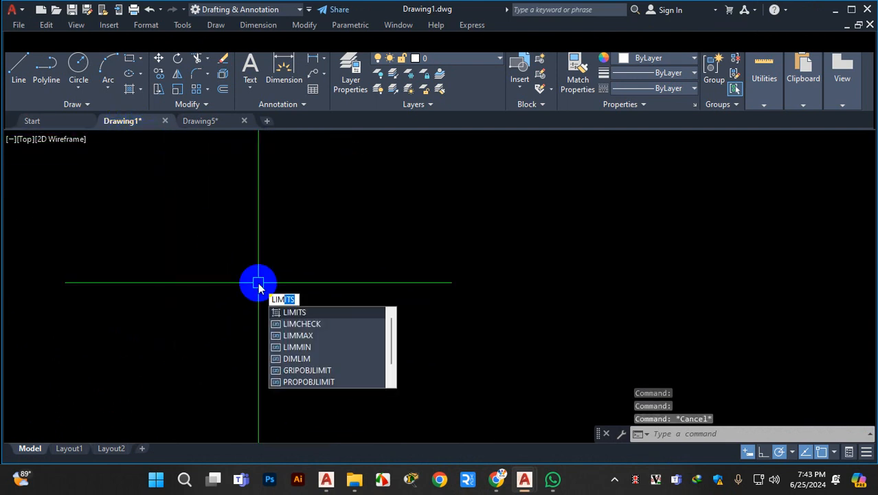
{"action": "key", "text": "Return"}
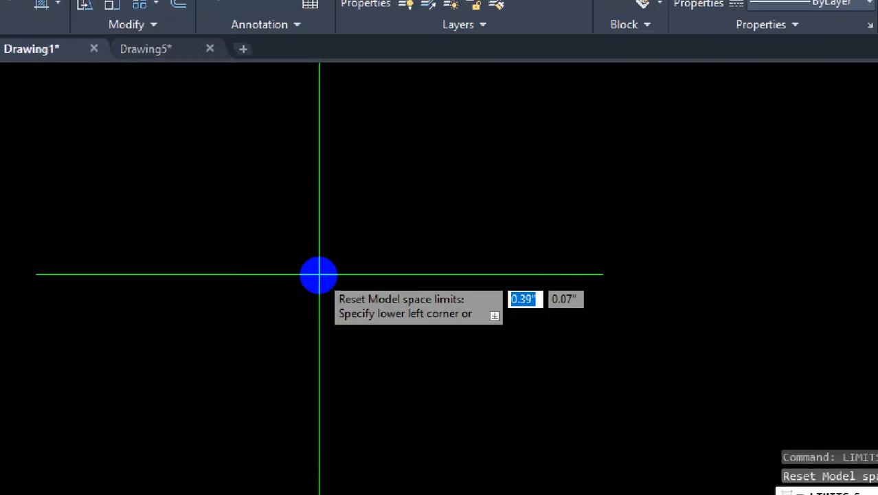
{"action": "mouse_move", "coordinate": [170, 210]}
{"action": "left_mouse_down"}
{"action": "mouse_move", "coordinate": [165, 313]}
{"action": "mouse_move", "coordinate": [432, 337]}
{"action": "mouse_move", "coordinate": [569, 239]}
{"action": "mouse_move", "coordinate": [337, 222]}
{"action": "mouse_move", "coordinate": [196, 224]}
{"action": "left_mouse_up"}
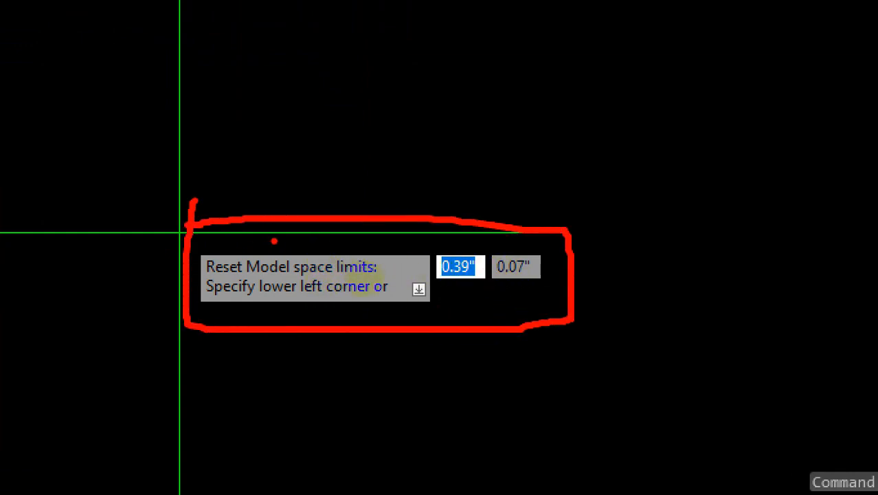
{"action": "left_click_drag", "start_coordinate": [292, 241], "coordinate": [342, 153]}
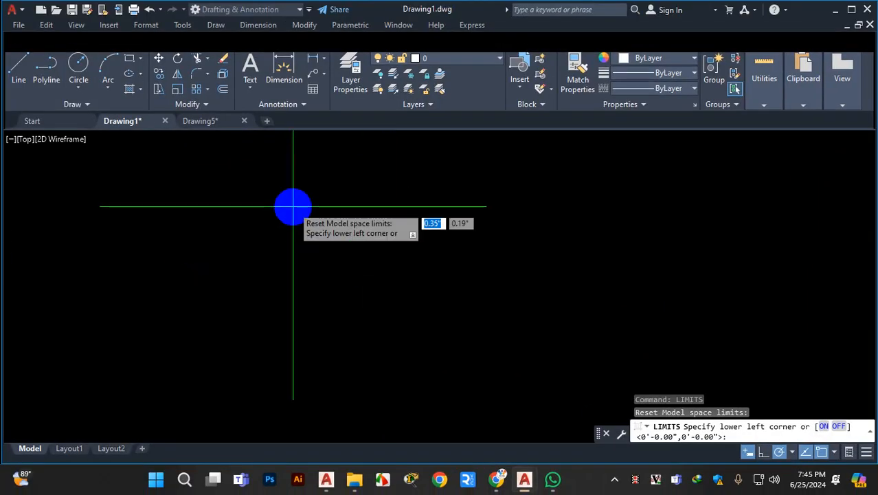
{"action": "type", "text": "100"}
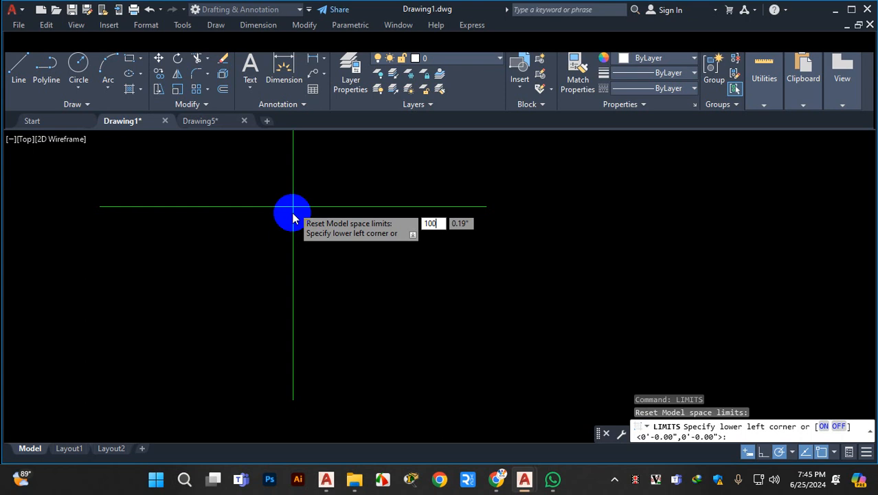
- Open the On-Screen Keyboard to examine the apostrophe key beside Enter, and close it
{"action": "left_click", "coordinate": [183, 479]}
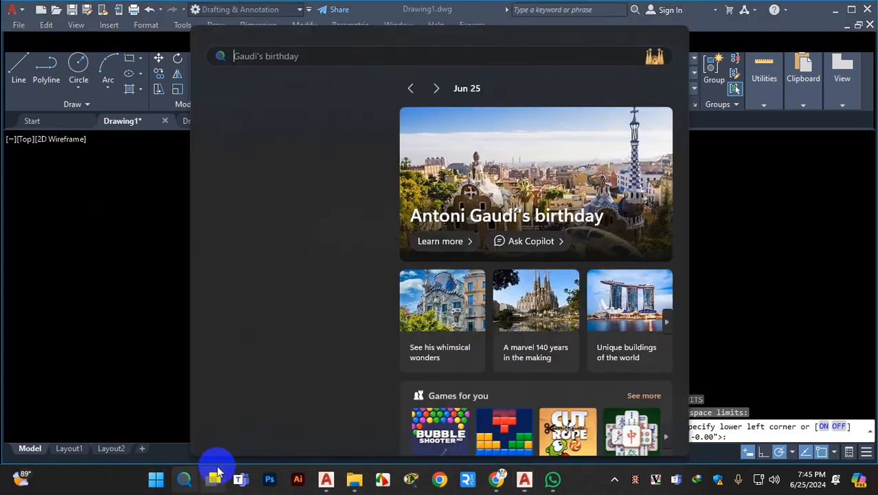
{"action": "type", "text": "on"}
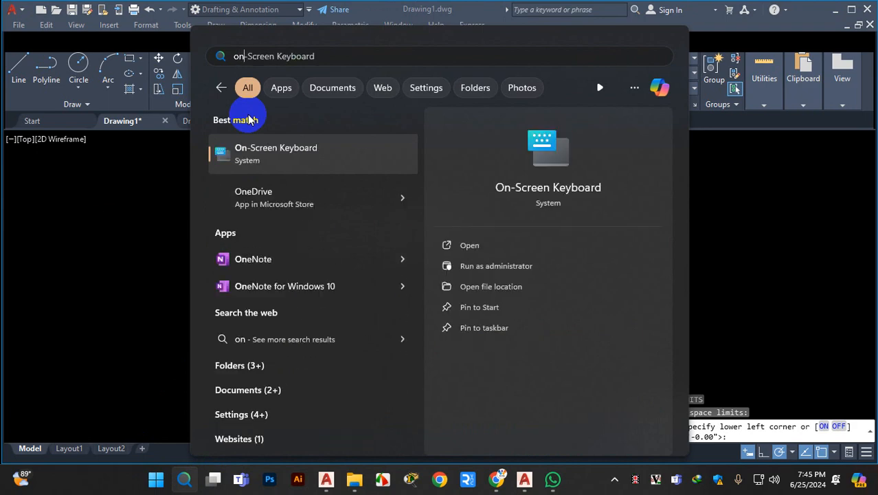
{"action": "left_click", "coordinate": [294, 159]}
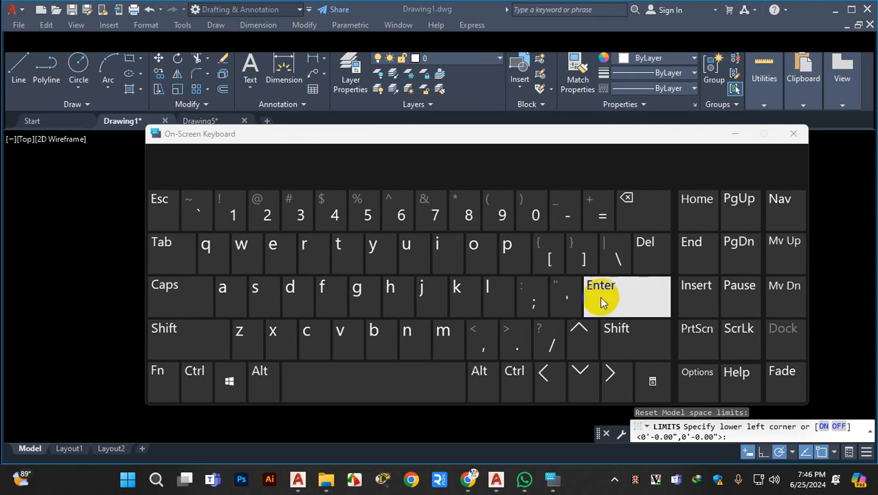
{"action": "left_click", "coordinate": [579, 303]}
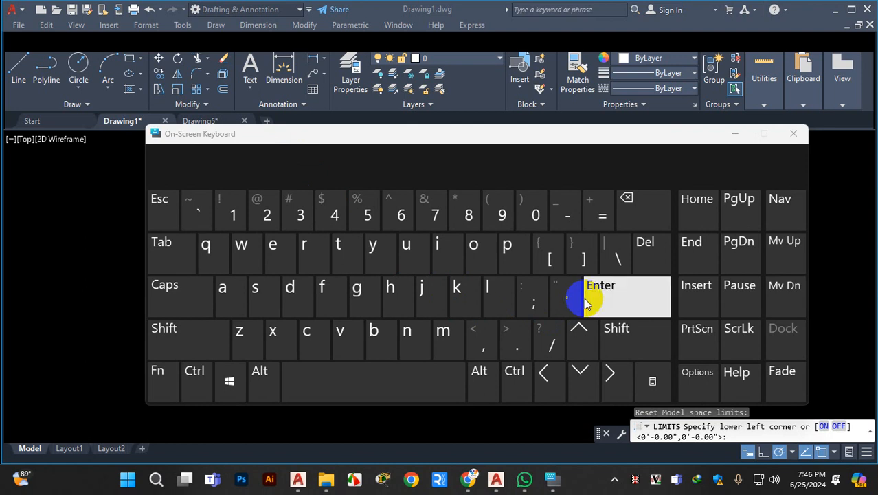
{"action": "left_click", "coordinate": [605, 302]}
{"action": "scroll", "coordinate": [624, 308], "scroll_direction": "up", "scroll_amount": 5, "text": "ctrl+alt"}
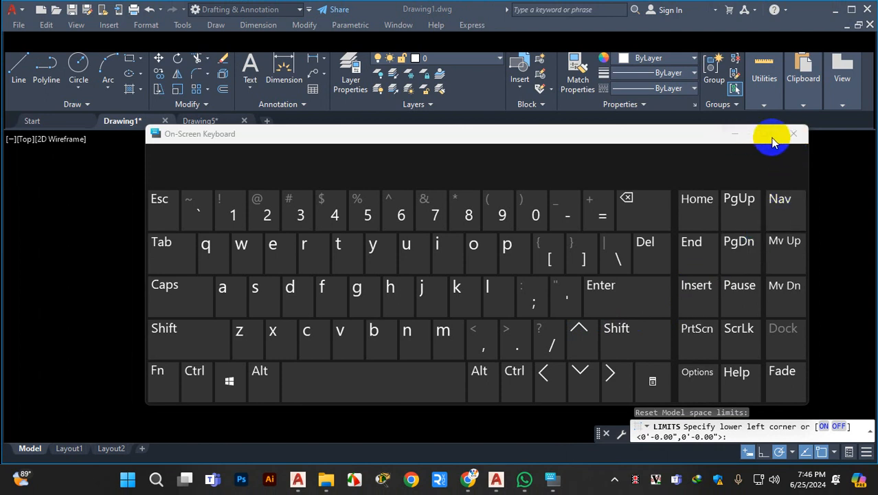
{"action": "left_click", "coordinate": [794, 136]}
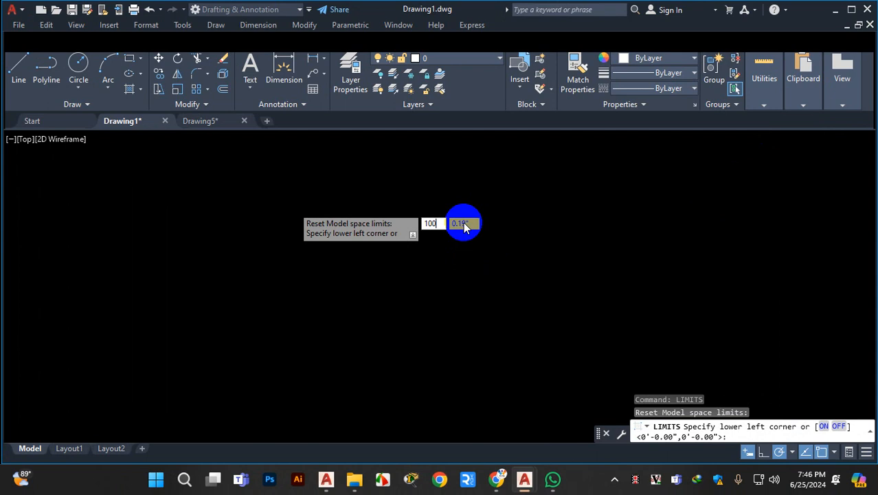
- Set the lower left corner's X value to 100', and examine the comma key on the On-Screen Keyboard
{"action": "type", "text": "'"}
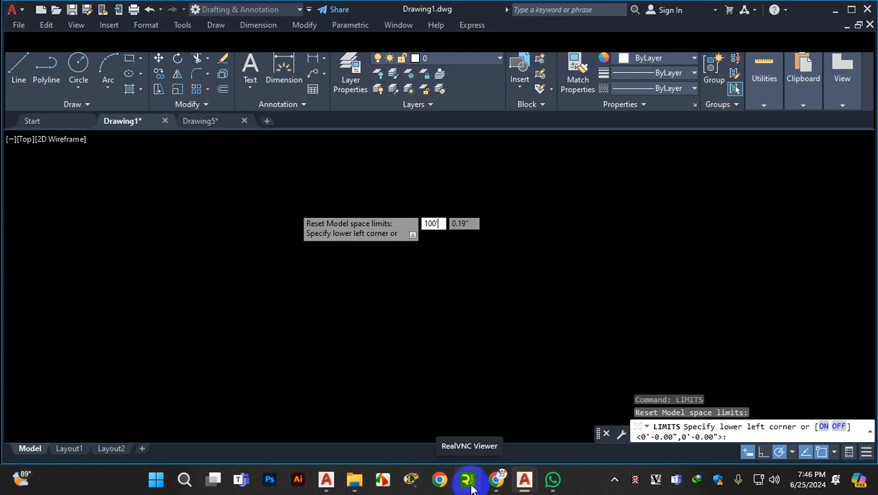
{"action": "key", "text": "Tab"}
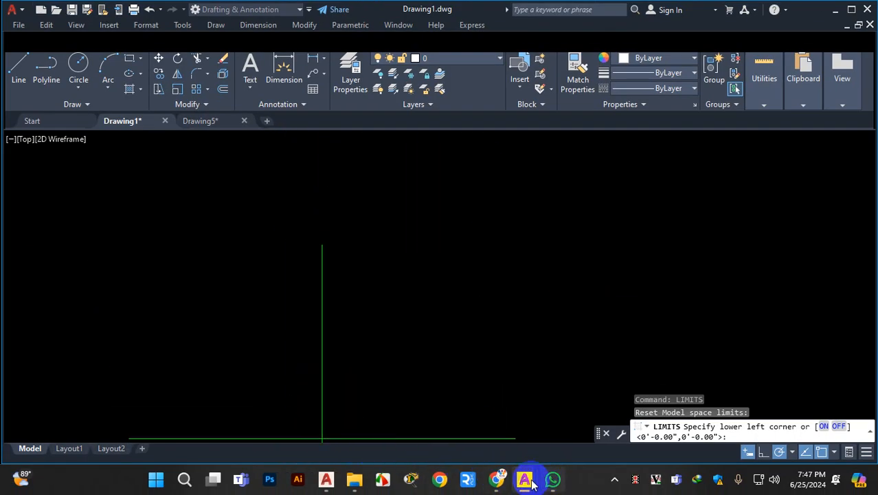
{"action": "left_click", "coordinate": [184, 479]}
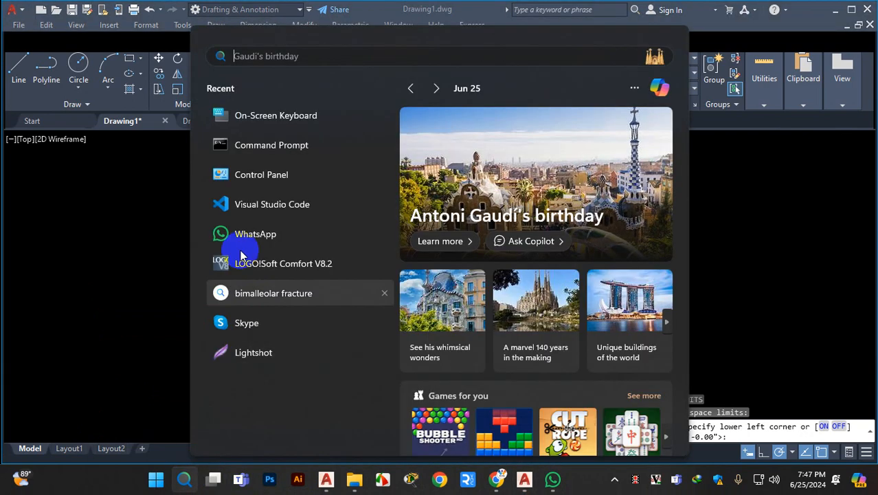
{"action": "left_click", "coordinate": [274, 115]}
{"action": "left_click", "coordinate": [517, 377]}
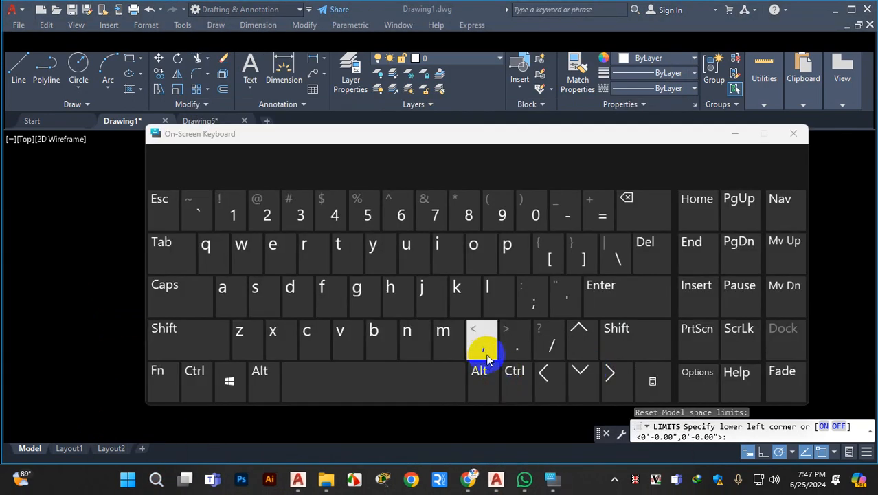
{"action": "left_click", "coordinate": [733, 134]}
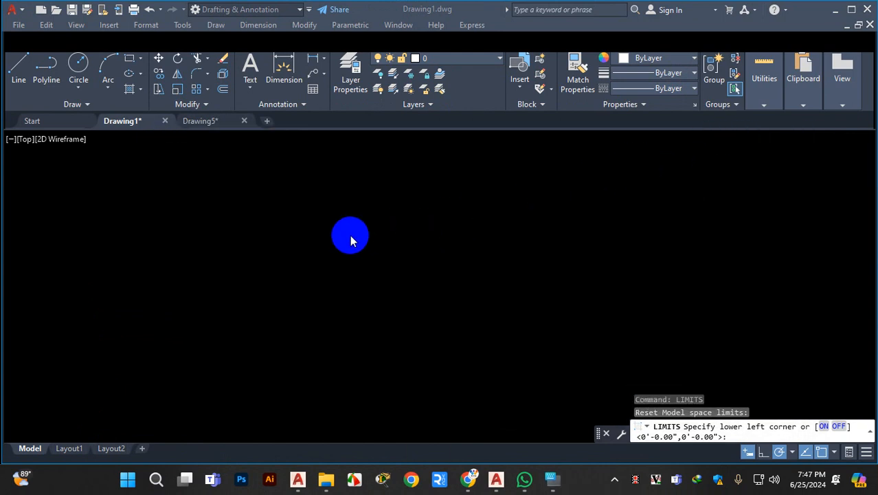
{"action": "left_click", "coordinate": [313, 256]}
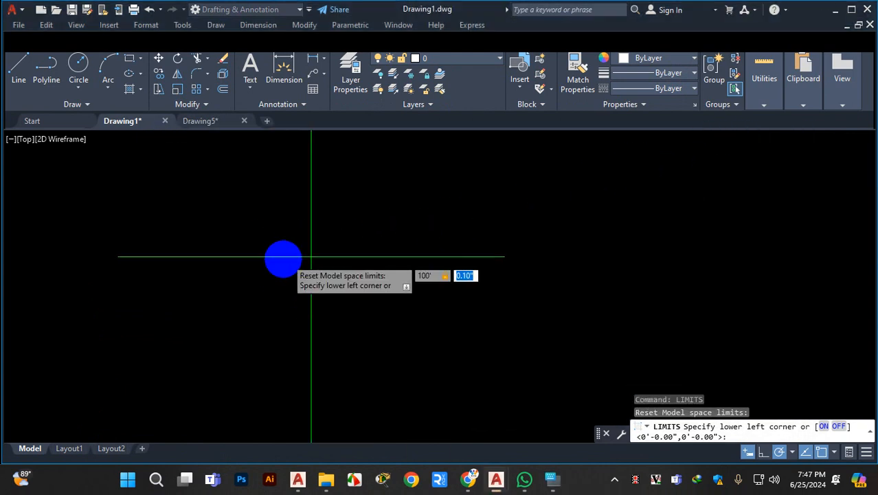
- Try 100' as the lower left corner's Y value and cancel the LIMITS command
{"action": "type", "text": ","}
{"action": "key", "text": "BackSpace"}
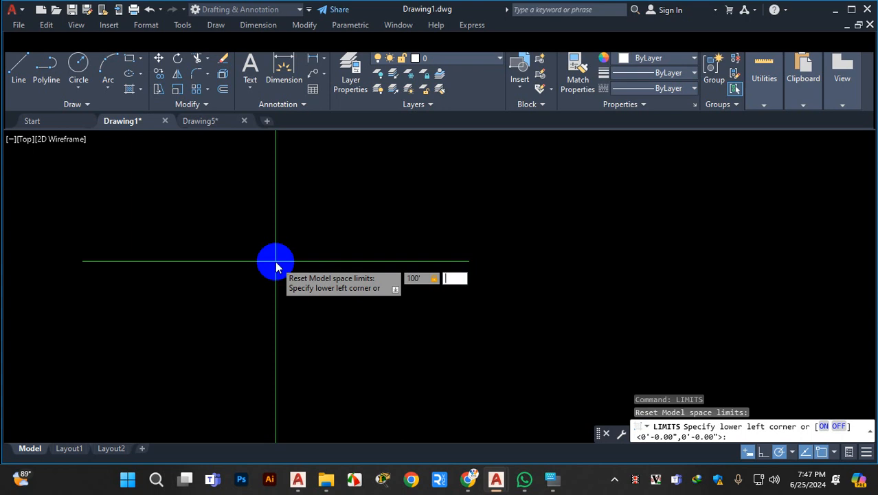
{"action": "type", "text": "100'"}
{"action": "key", "text": "Escape"}
- Set Drawing1's model space limits with the default lower left corner and an upper right corner of 200' in X and 200 in Y
{"action": "type", "text": "lim"}
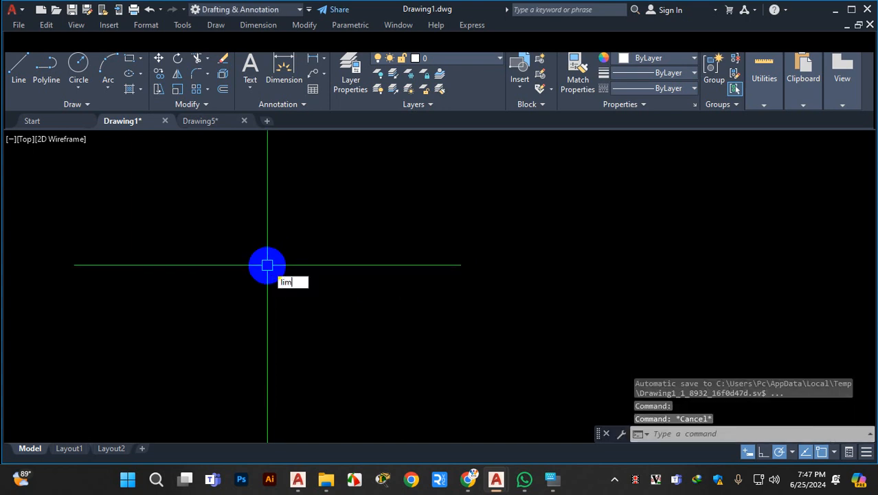
{"action": "key", "text": "Return"}
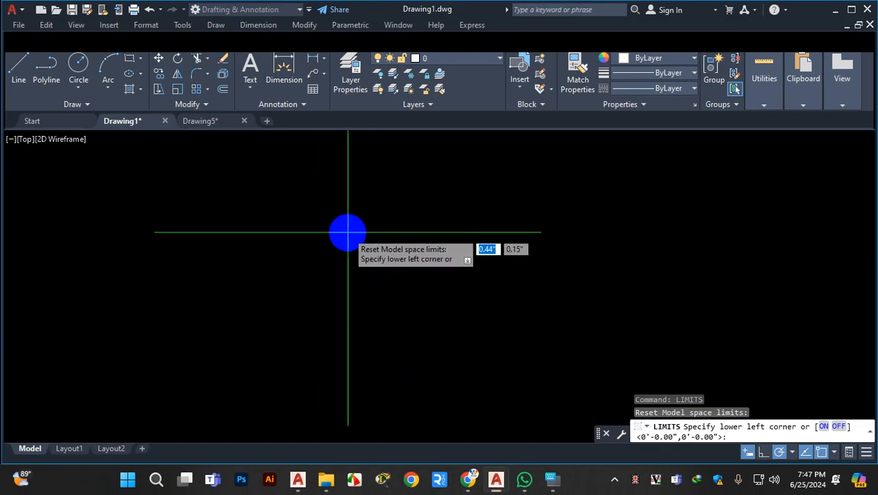
{"action": "key", "text": "Return"}
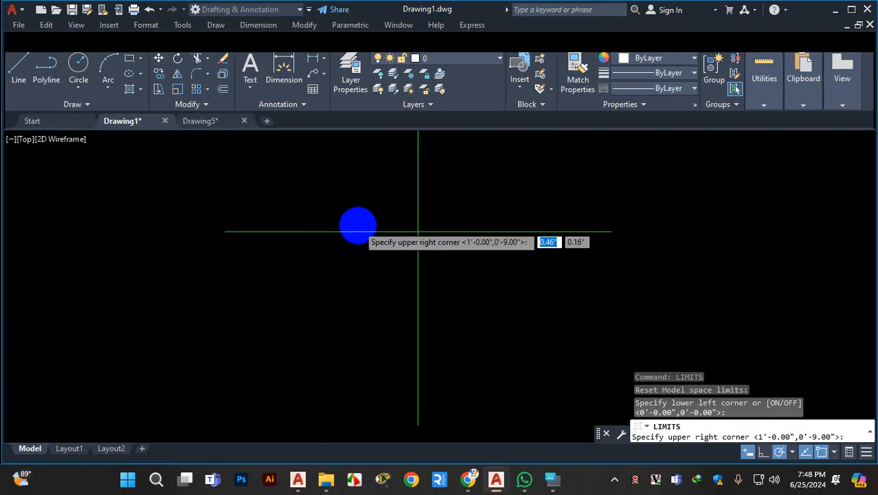
{"action": "type", "text": "200"}
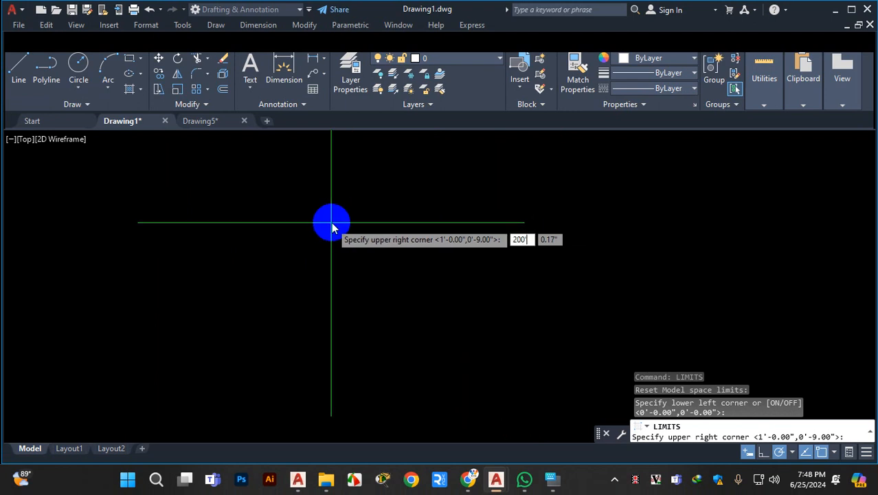
{"action": "key", "text": "Tab"}
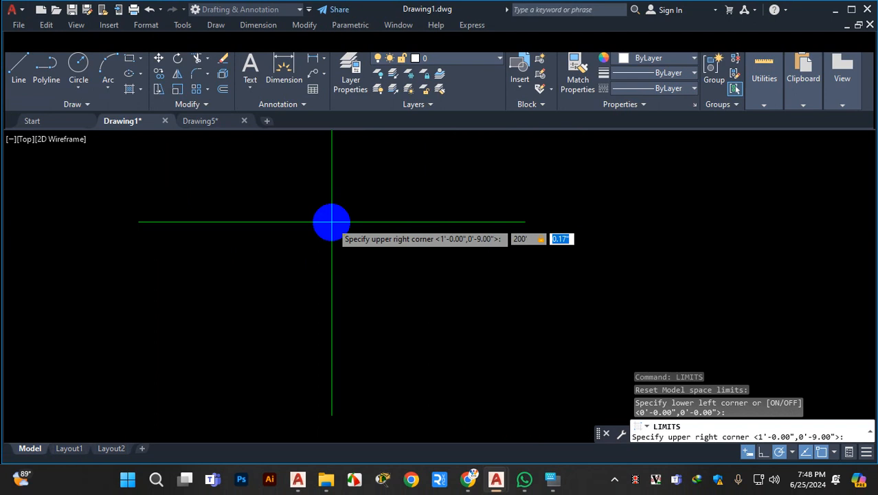
{"action": "type", "text": "200"}
{"action": "key", "text": "Return"}
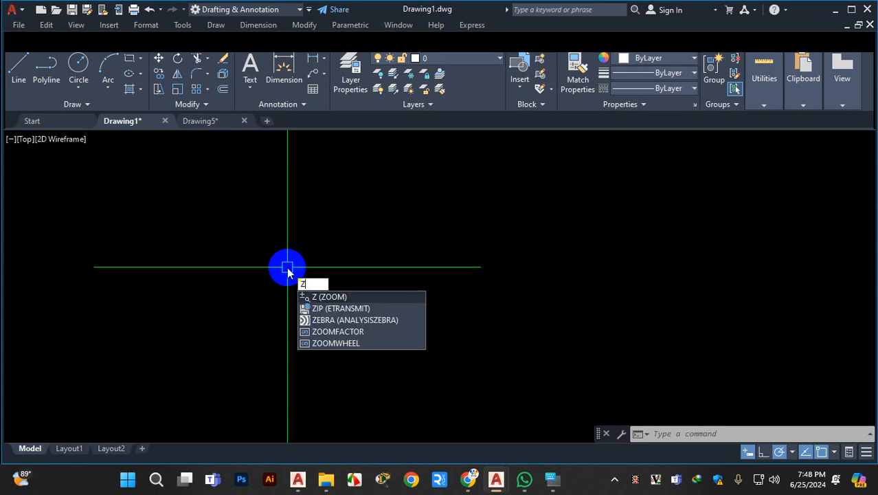
- Zoom Drawing1 with the All option to fit the new limits, and repeat the Zoom All
{"action": "key", "text": "Return"}
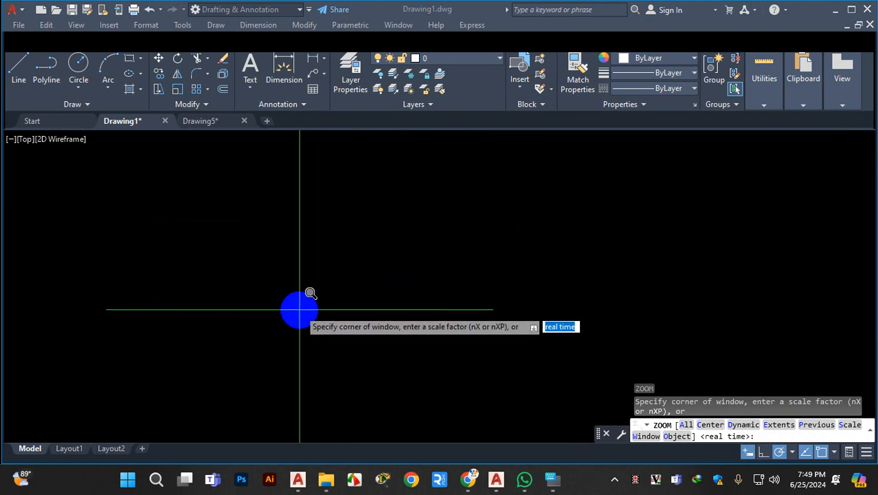
{"action": "left_click", "coordinate": [680, 425]}
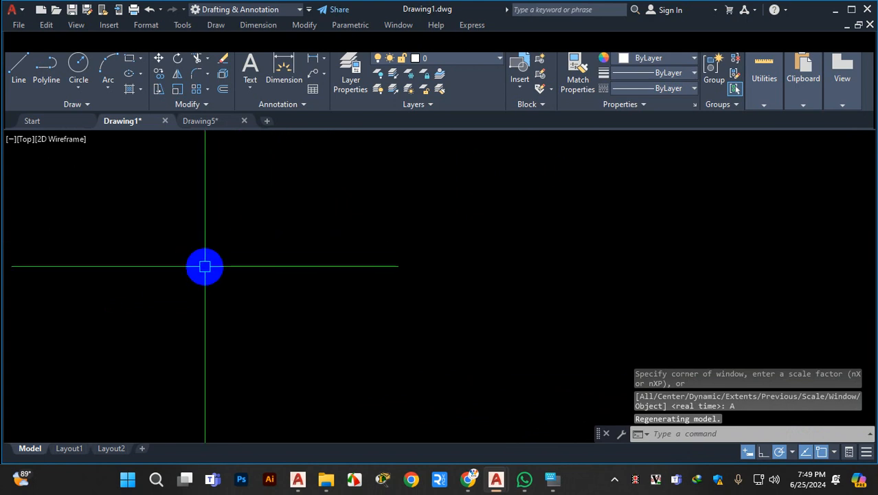
{"action": "key", "text": "Escape"}
{"action": "type", "text": "z"}
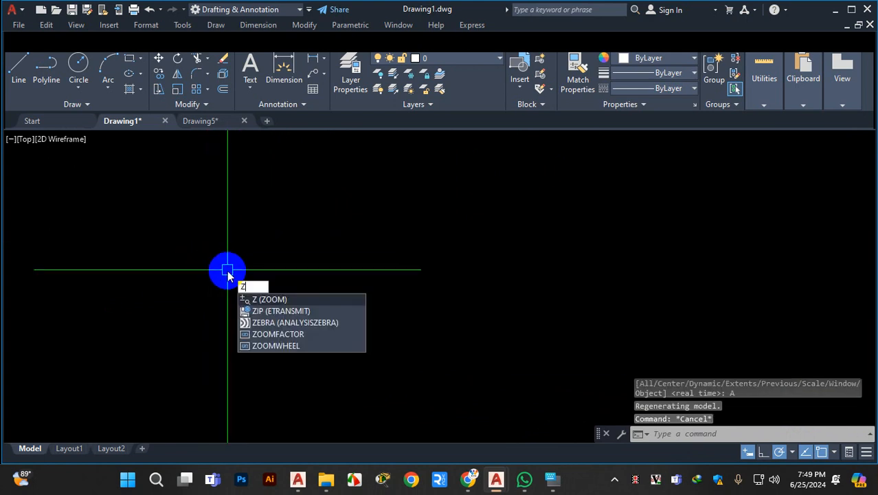
{"action": "key", "text": "Return"}
{"action": "type", "text": "a"}
{"action": "key", "text": "Return"}
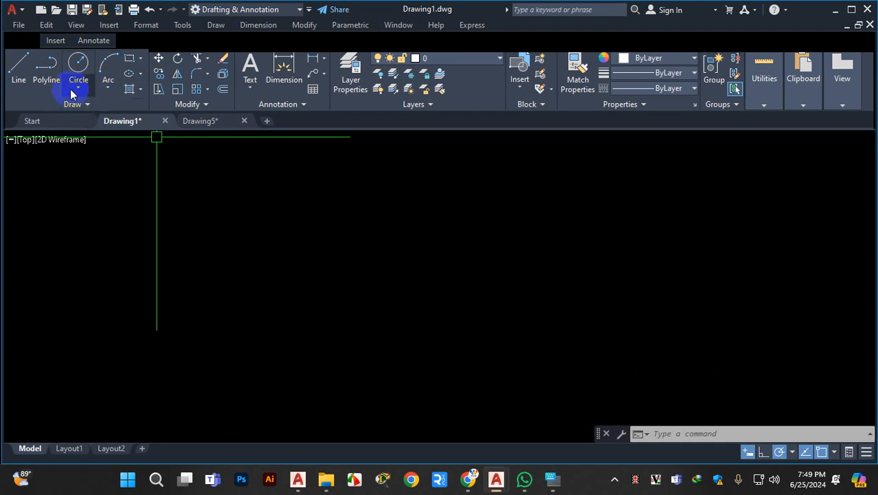
- Minimize AutoCAD, restore it through Drawing5 to refresh the ribbon display, and return to Drawing1
{"action": "left_click", "coordinate": [835, 9]}
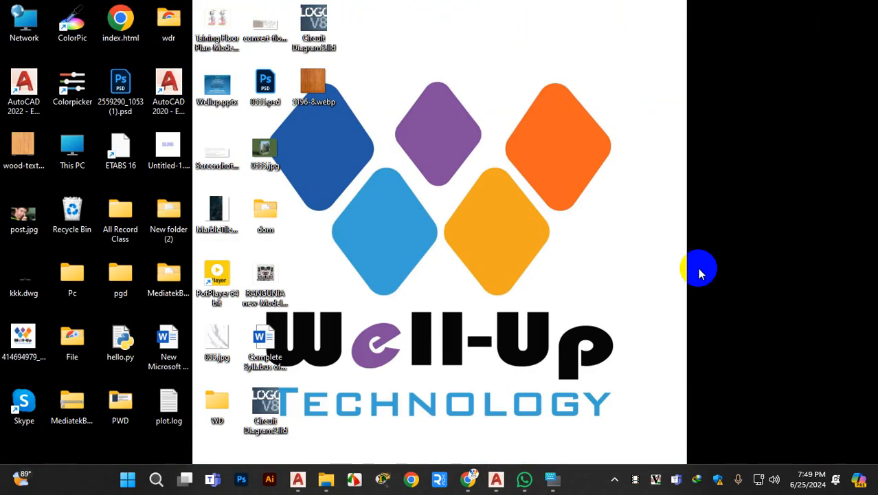
{"action": "left_click", "coordinate": [497, 481]}
{"action": "left_click", "coordinate": [584, 402]}
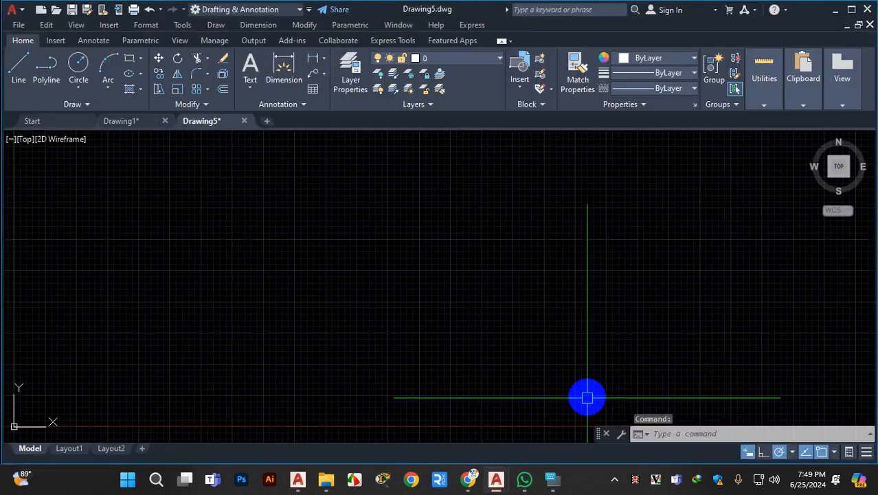
{"action": "left_click", "coordinate": [137, 122]}
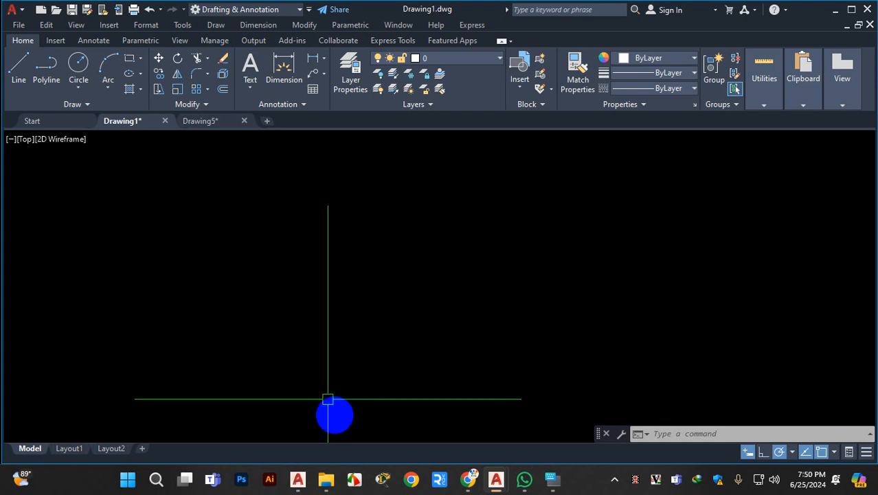
- Bring up the On-Screen Keyboard to examine the Esc key used for cancelling commands, and minimize it
{"action": "left_click", "coordinate": [554, 479]}
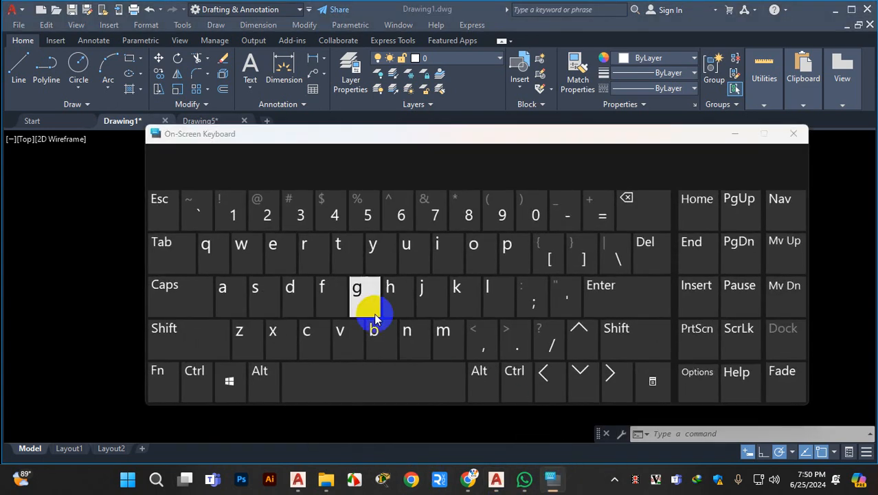
{"action": "left_click", "coordinate": [160, 210]}
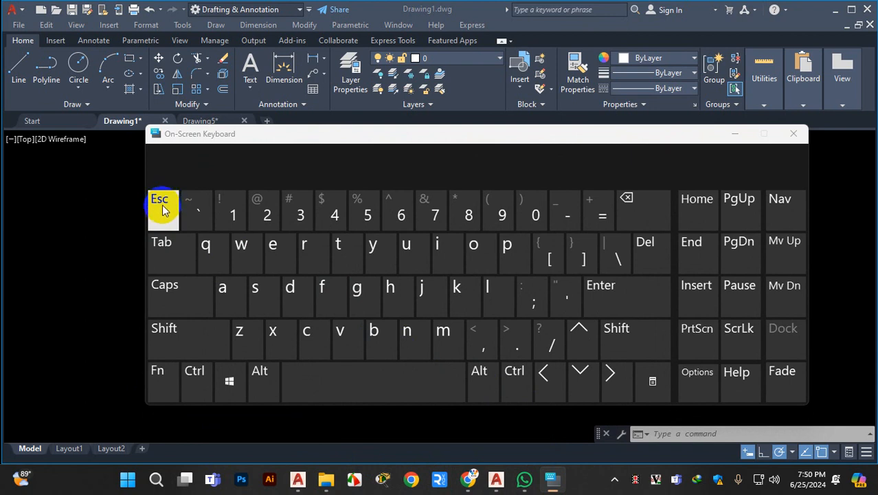
{"action": "left_click", "coordinate": [165, 205]}
{"action": "left_click", "coordinate": [163, 206]}
{"action": "left_click", "coordinate": [164, 204]}
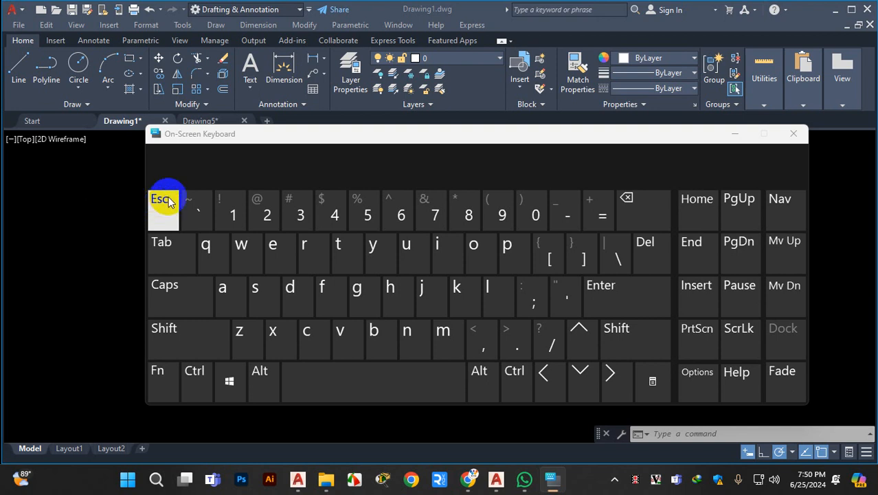
{"action": "left_click", "coordinate": [738, 134]}
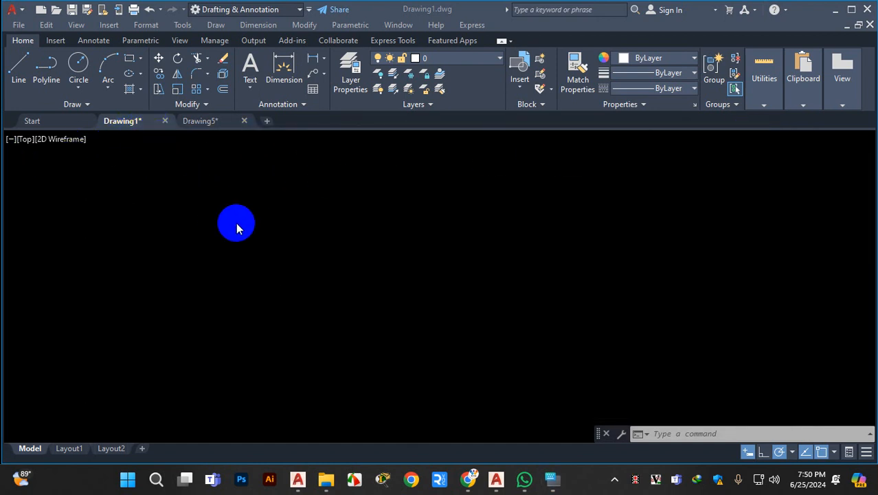
- Zoom Drawing1 to its full limits with the All option
{"action": "left_click", "coordinate": [274, 254]}
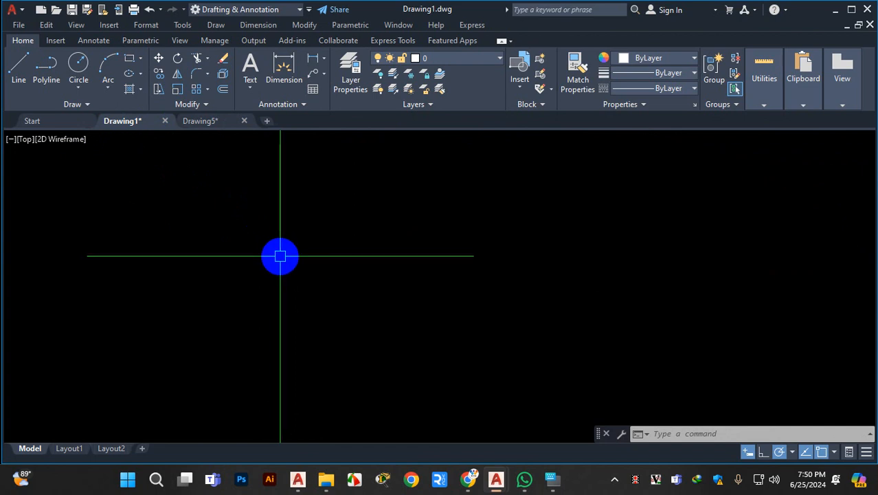
{"action": "type", "text": "z"}
{"action": "key", "text": "Return"}
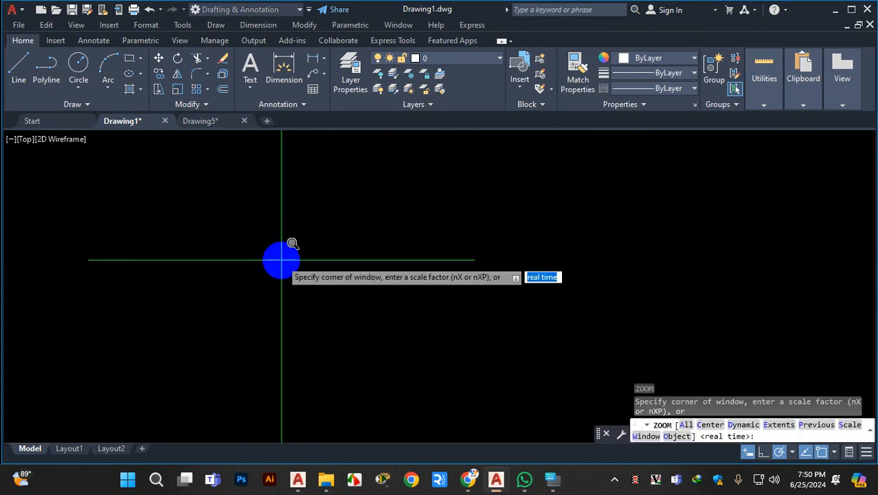
{"action": "type", "text": "a"}
{"action": "key", "text": "Return"}
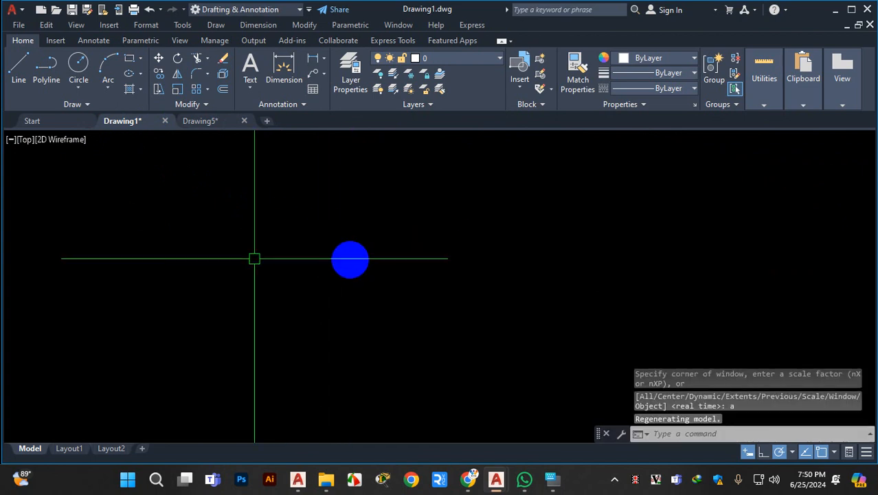
- Draw a vertical line spanning the full height of the drawing area and delete it
{"action": "left_click", "coordinate": [19, 69]}
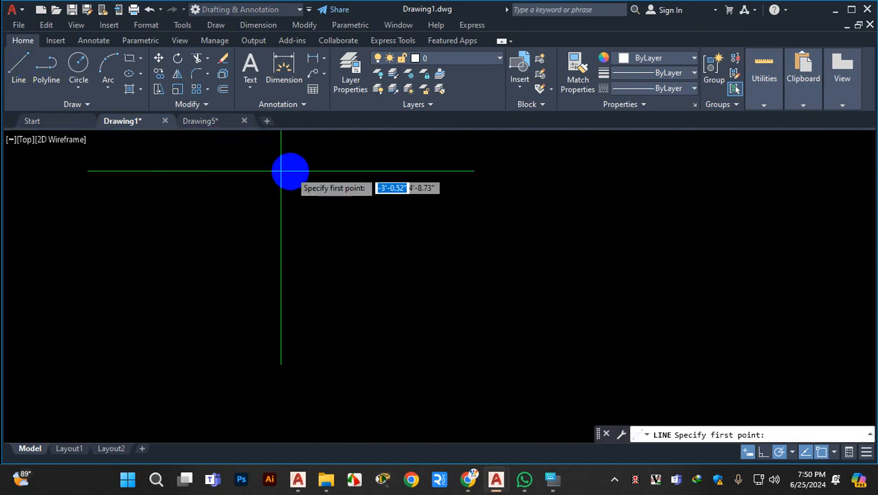
{"action": "left_click", "coordinate": [317, 132]}
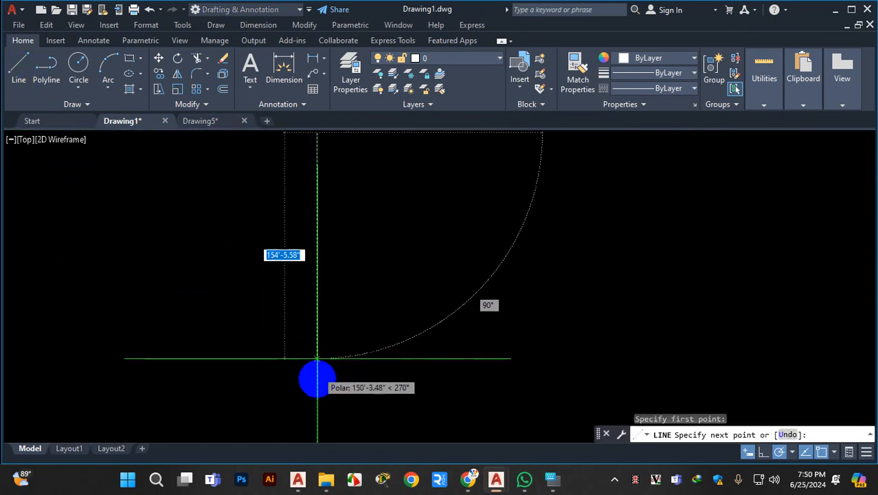
{"action": "left_click", "coordinate": [317, 438]}
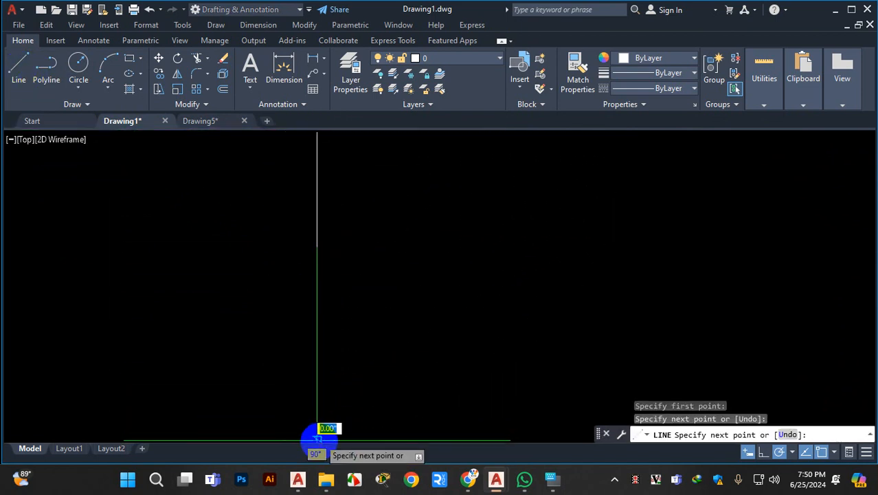
{"action": "key", "text": "Escape"}
{"action": "left_click", "coordinate": [320, 239]}
{"action": "left_click", "coordinate": [190, 257]}
{"action": "key", "text": "Delete"}
{"action": "left_click", "coordinate": [38, 67]}
- Check the current upper right corner of the model space limits with the Limits command, accepting the default lower left corner, and cancel
{"action": "left_click", "coordinate": [378, 369]}
{"action": "type", "text": "lim"}
{"action": "key", "text": "Return"}
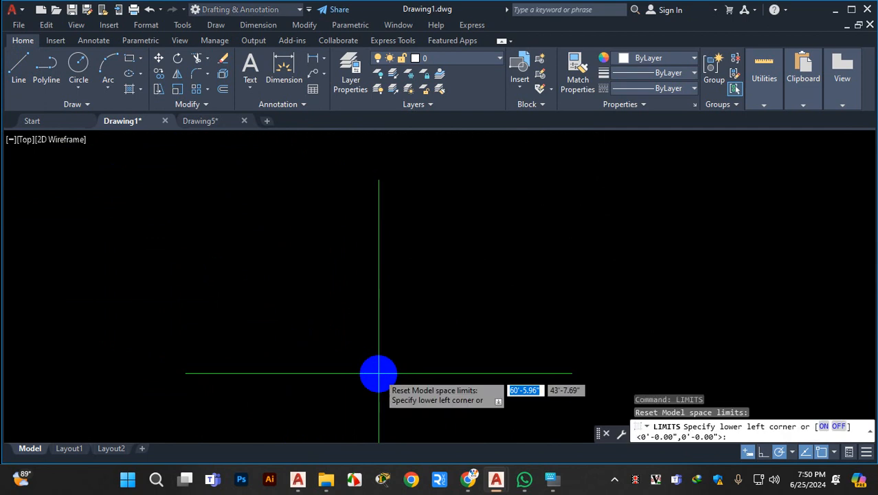
{"action": "key", "text": "Return"}
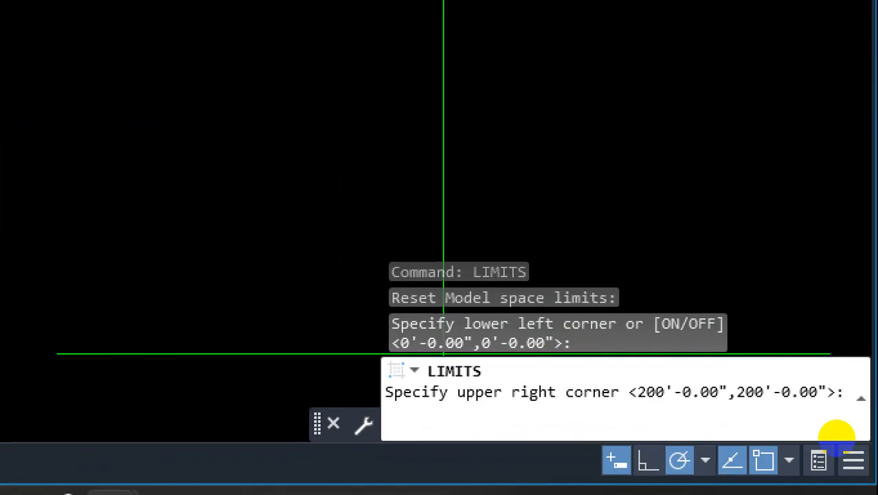
{"action": "mouse_move", "coordinate": [650, 401]}
{"action": "left_mouse_down"}
{"action": "mouse_move", "coordinate": [734, 418]}
{"action": "mouse_move", "coordinate": [787, 407]}
{"action": "left_mouse_up"}
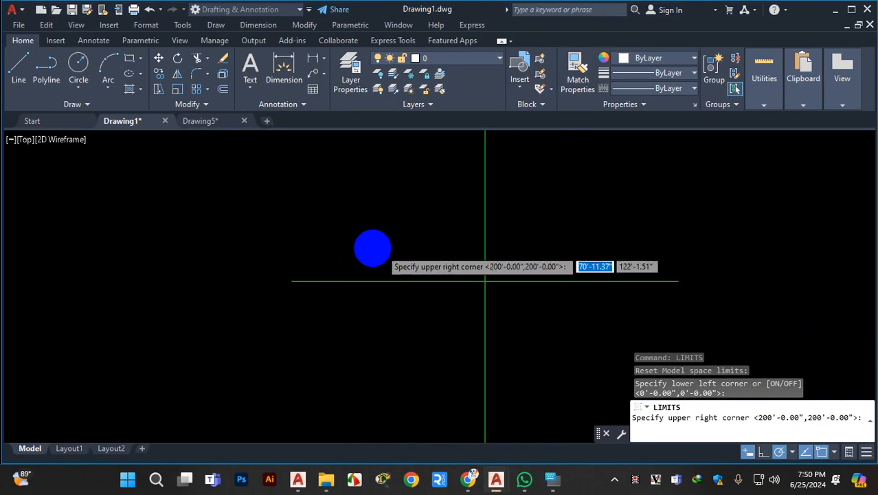
{"action": "key", "text": "Escape"}
- Check the height of the visible area by tracking a vertical Line from the view's upper edge to its lower edge, and cancel the line
{"action": "left_click", "coordinate": [14, 69]}
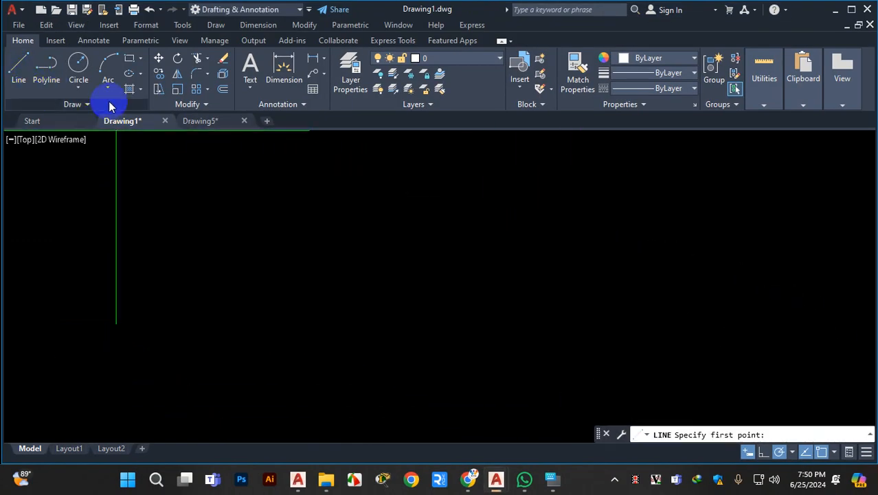
{"action": "left_click", "coordinate": [318, 130]}
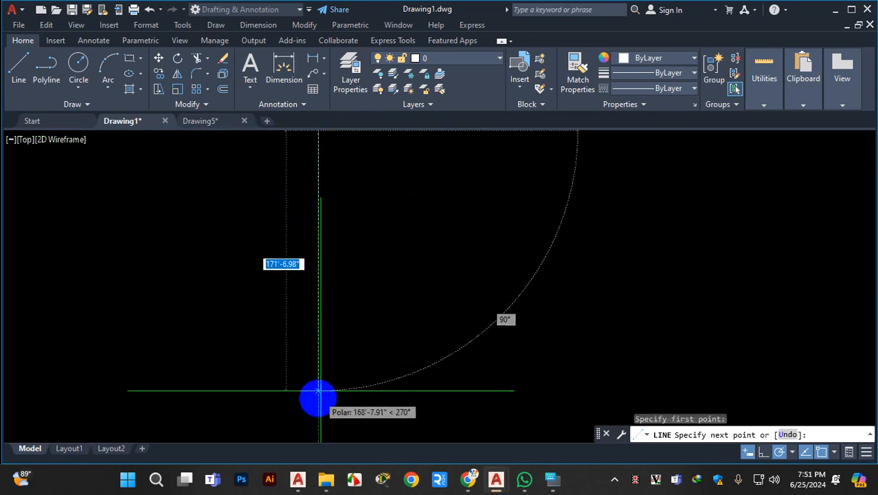
{"action": "key", "text": "ctrl+1"}
{"action": "left_click", "coordinate": [321, 439]}
{"action": "mouse_move", "coordinate": [266, 259]}
{"action": "left_mouse_down"}
{"action": "mouse_move", "coordinate": [303, 306]}
{"action": "mouse_move", "coordinate": [234, 76]}
{"action": "left_mouse_up"}
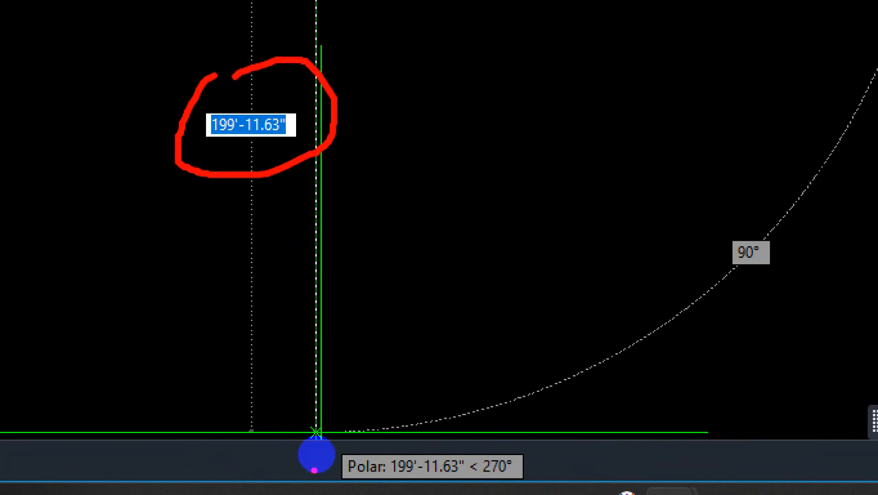
{"action": "left_click_drag", "start_coordinate": [289, 443], "coordinate": [329, 440]}
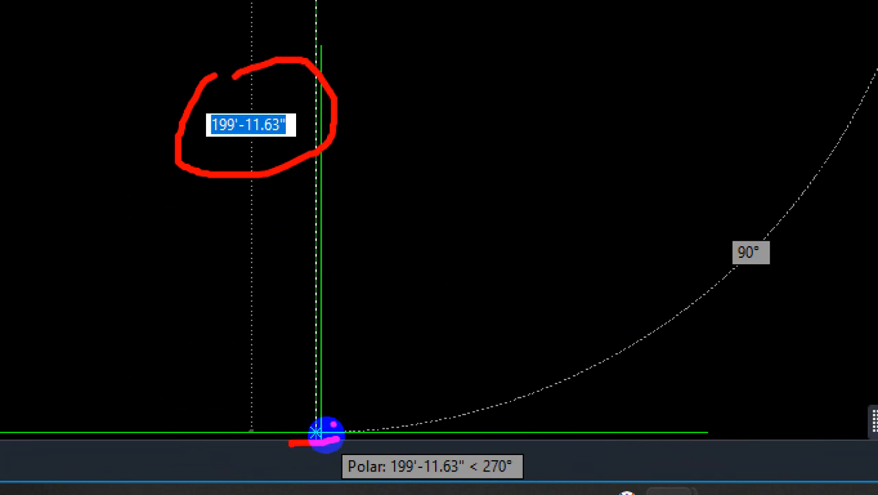
{"action": "key", "text": "Escape"}
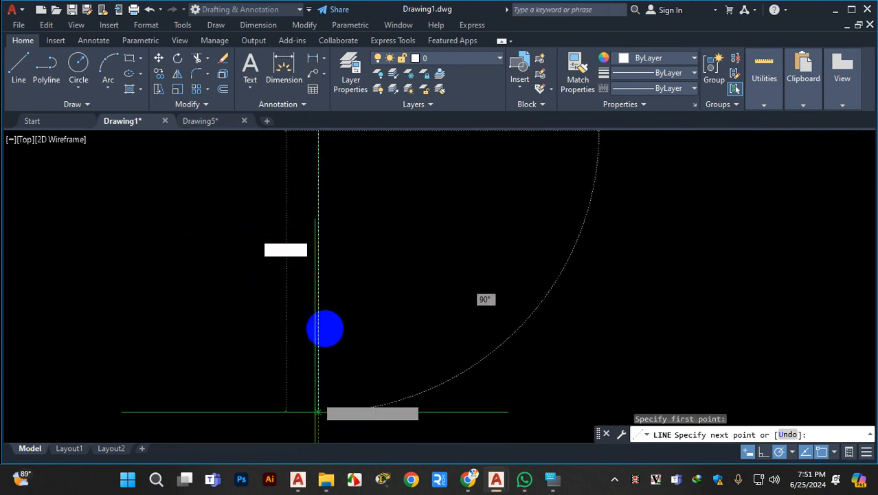
{"action": "key", "text": "Escape"}
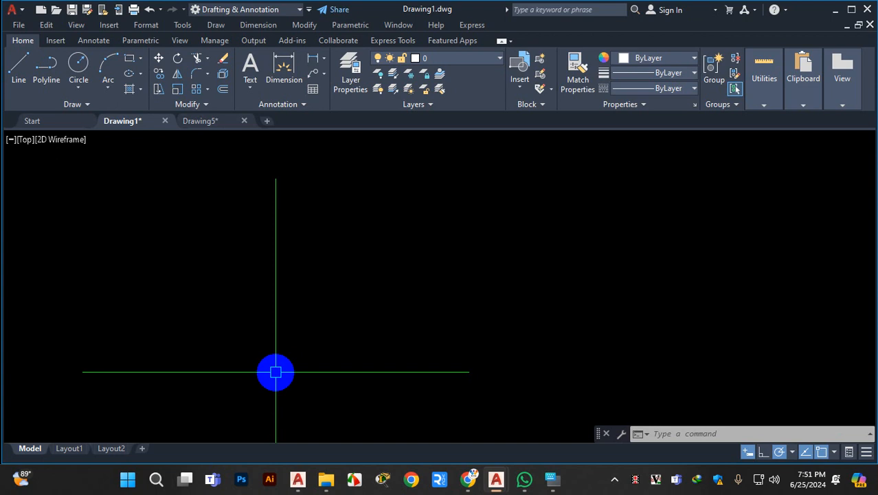
{"action": "key", "text": "Escape"}
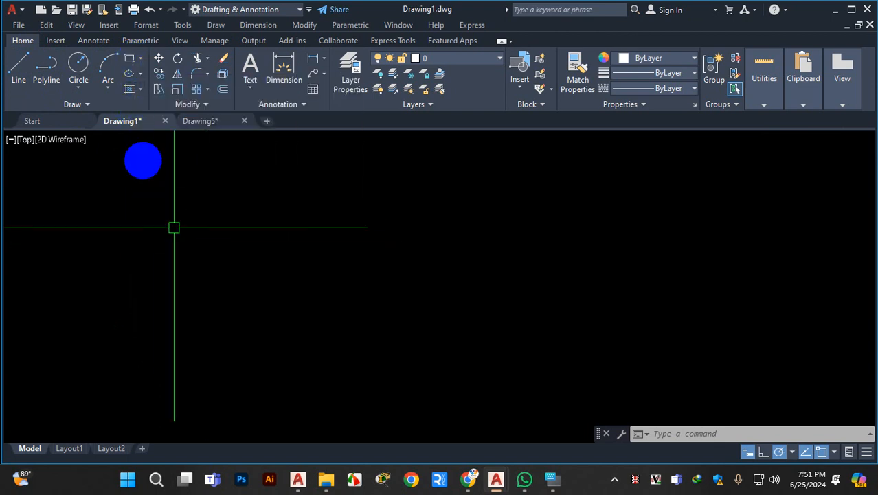
{"action": "key", "text": "Escape"}
{"action": "key", "text": "Escape"}
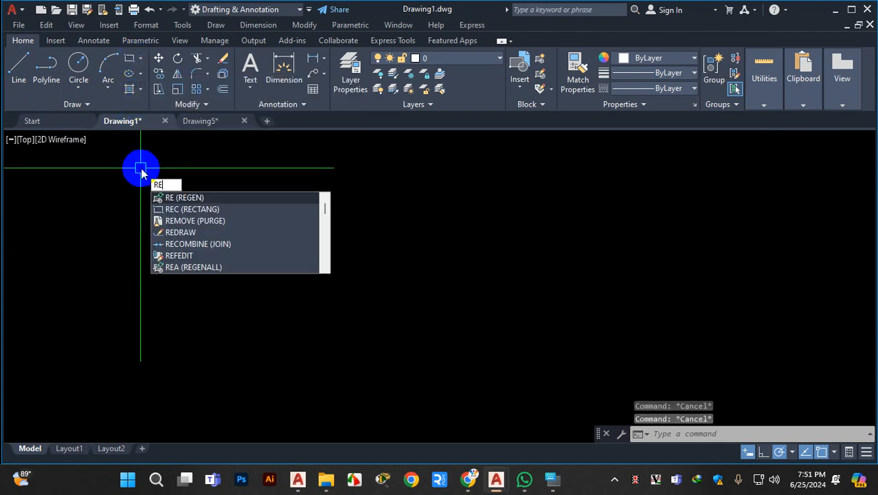
{"action": "type", "text": "c"}
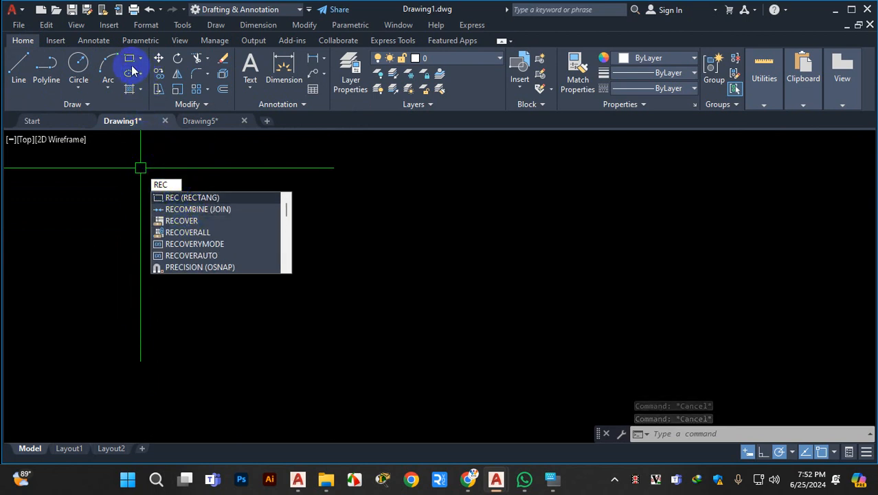
{"action": "key", "text": "Return"}
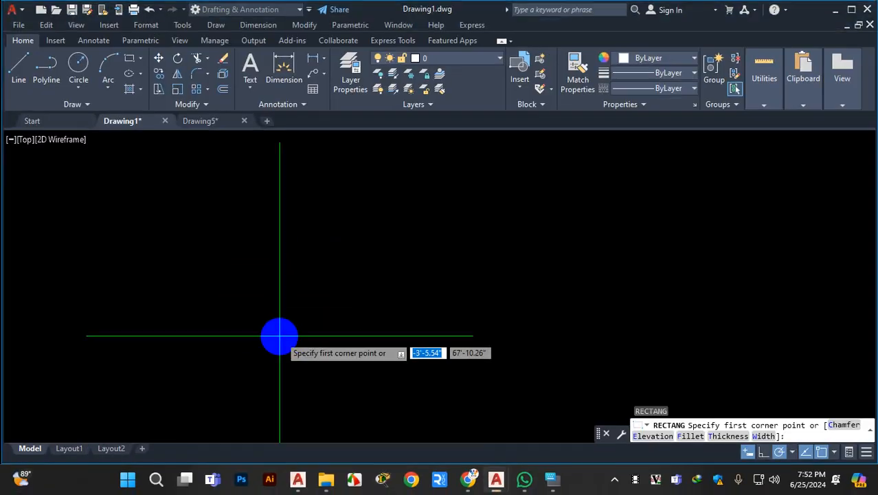
{"action": "key", "text": "Escape"}
{"action": "key", "text": "Escape"}
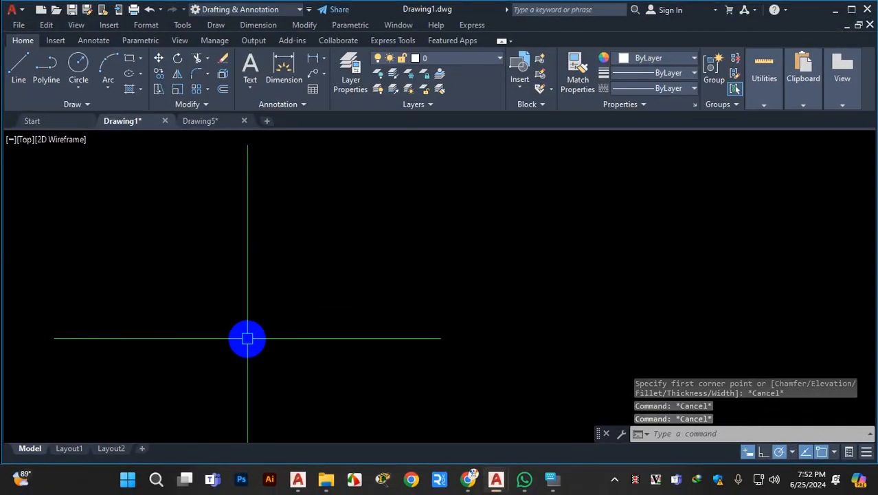
{"action": "left_click", "coordinate": [127, 62]}
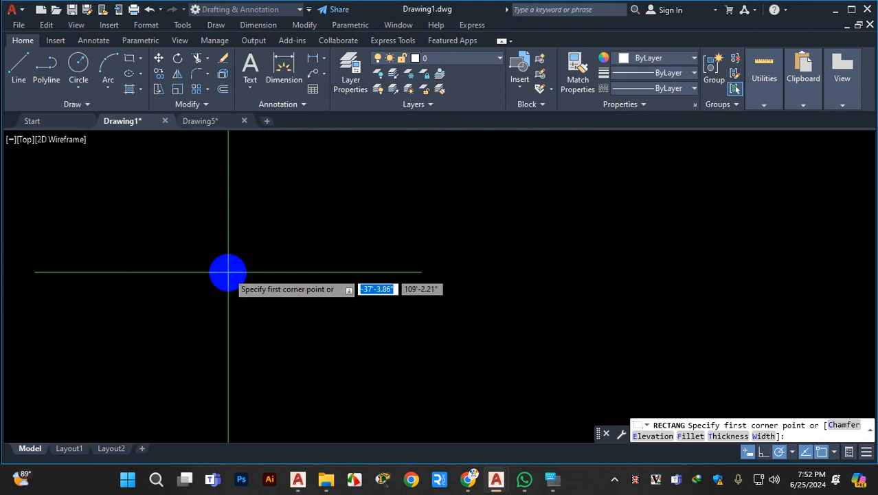
{"action": "type", "text": "0"}
{"action": "key", "text": "Tab"}
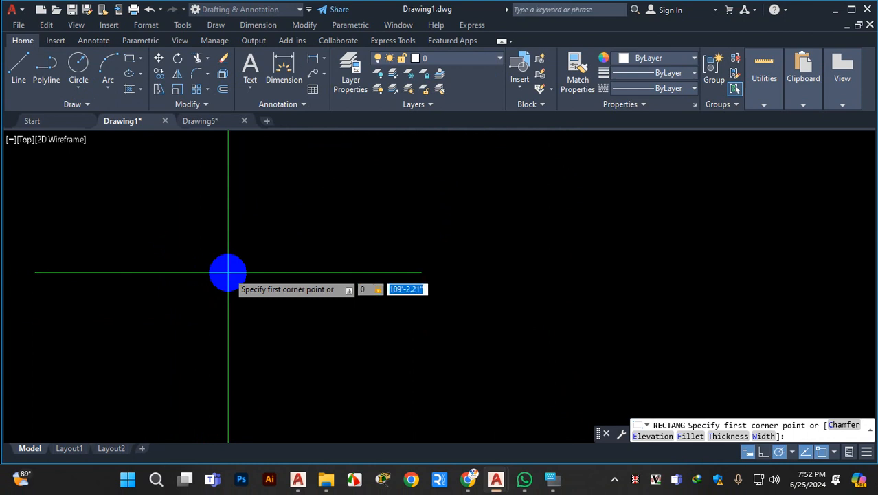
{"action": "type", "text": "0"}
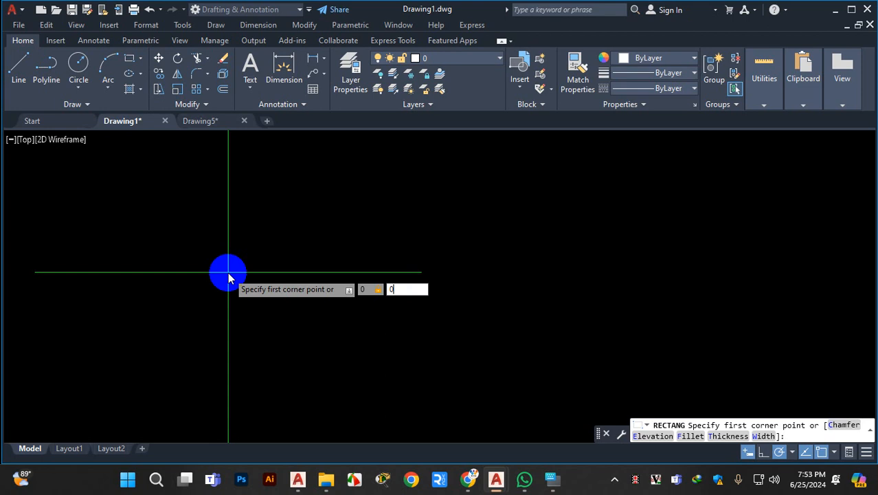
{"action": "key", "text": "Return"}
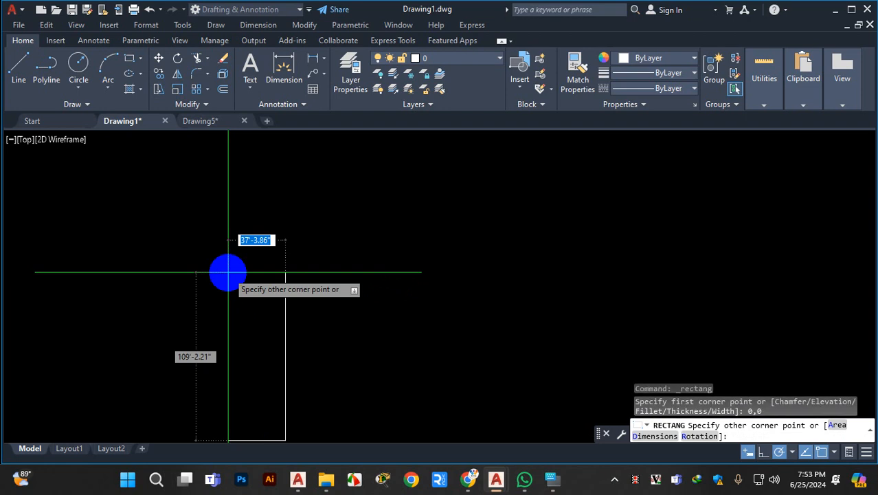
{"action": "scroll", "coordinate": [388, 237], "scroll_direction": "down", "scroll_amount": 4}
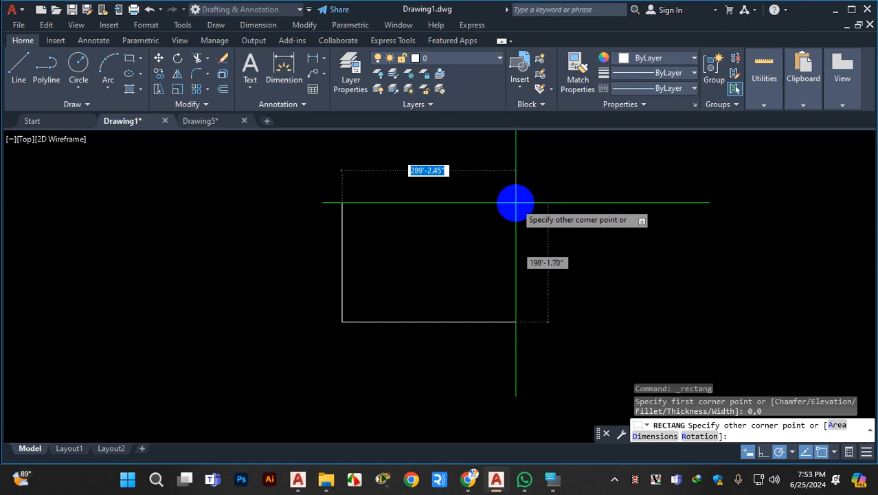
{"action": "key", "text": "Escape"}
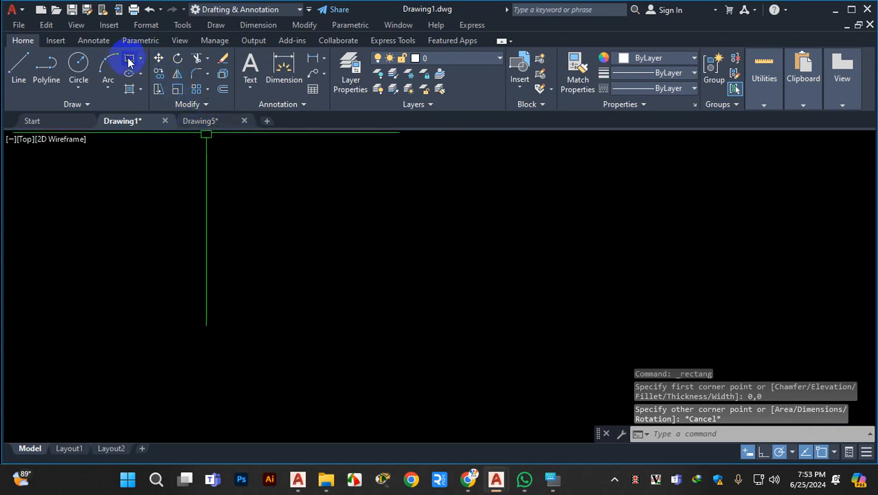
- Start a rectangle with its first corner at 0,0
{"action": "left_click", "coordinate": [129, 61]}
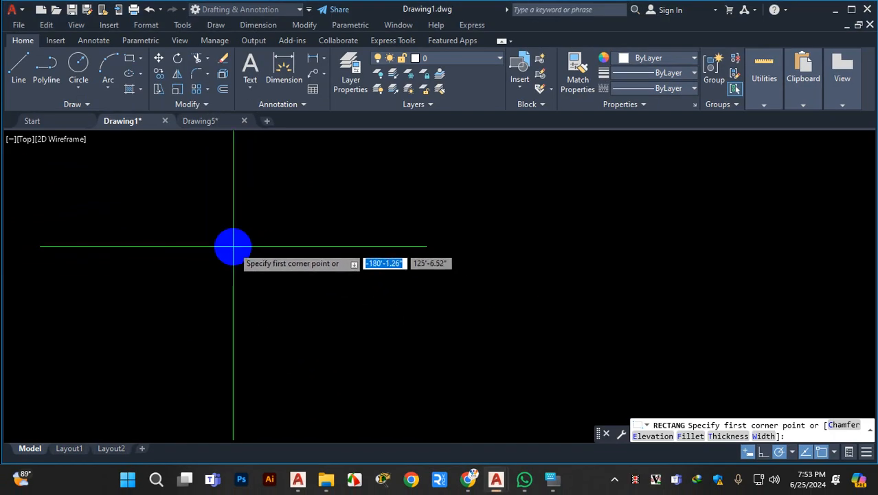
{"action": "type", "text": "0"}
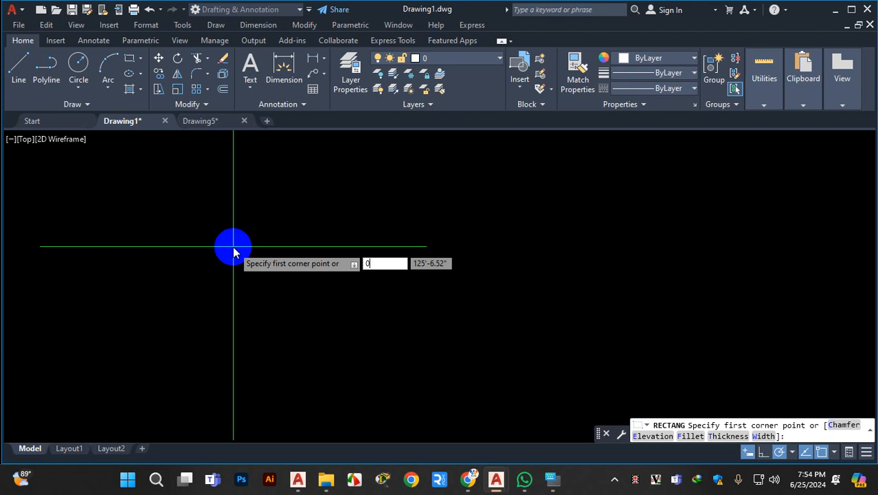
{"action": "key", "text": "Tab"}
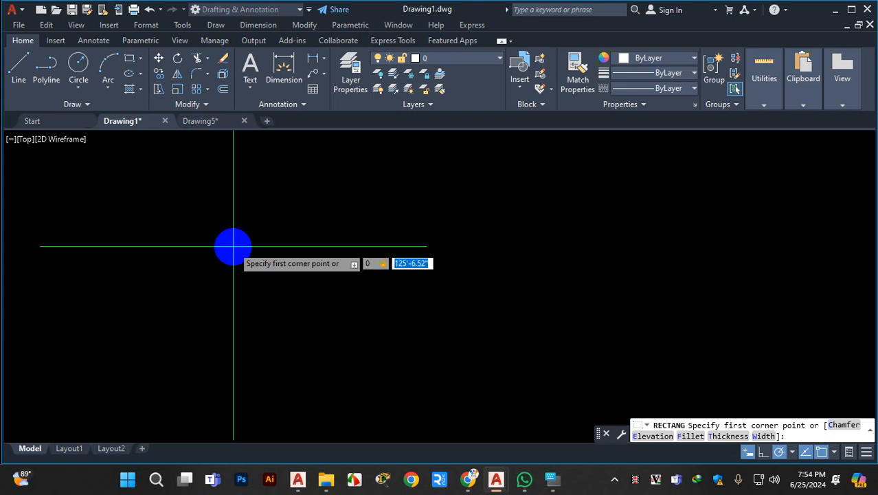
{"action": "key", "text": "ctrl+1"}
{"action": "left_click", "coordinate": [466, 281]}
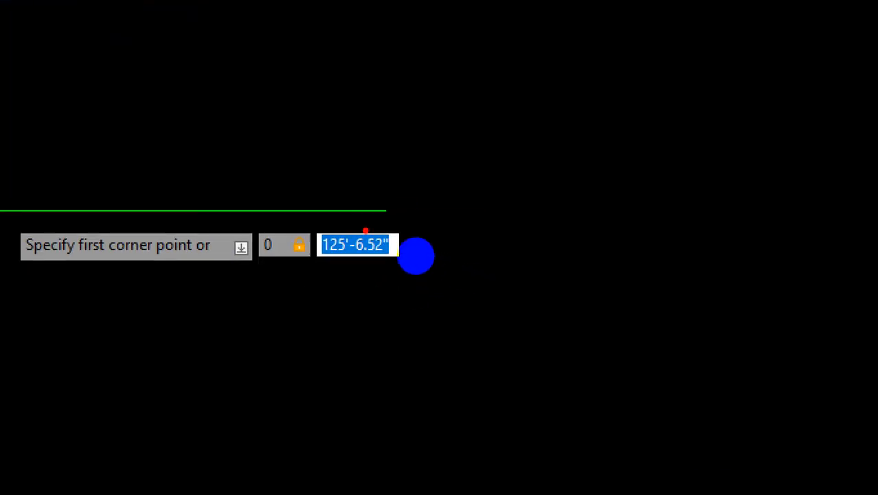
{"action": "left_click_drag", "start_coordinate": [366, 230], "coordinate": [409, 277]}
{"action": "key", "text": "Escape"}
{"action": "type", "text": "0"}
{"action": "key", "text": "Return"}
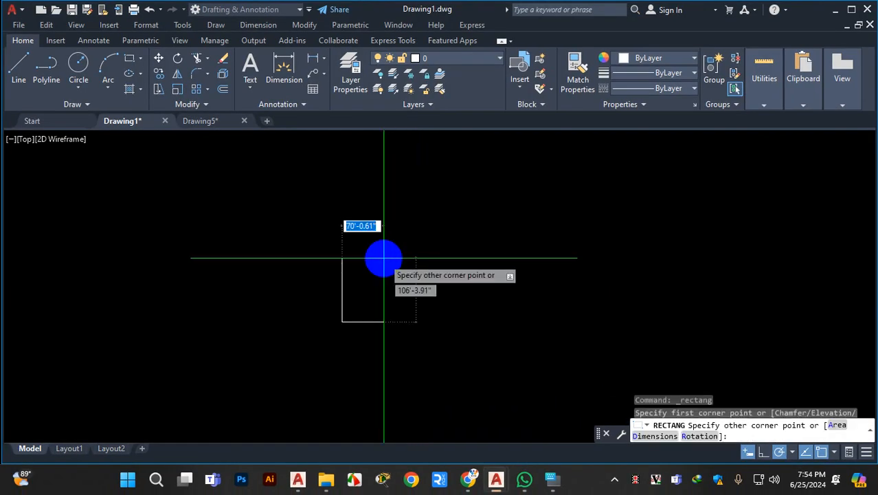
{"action": "key", "text": "ctrl+1"}
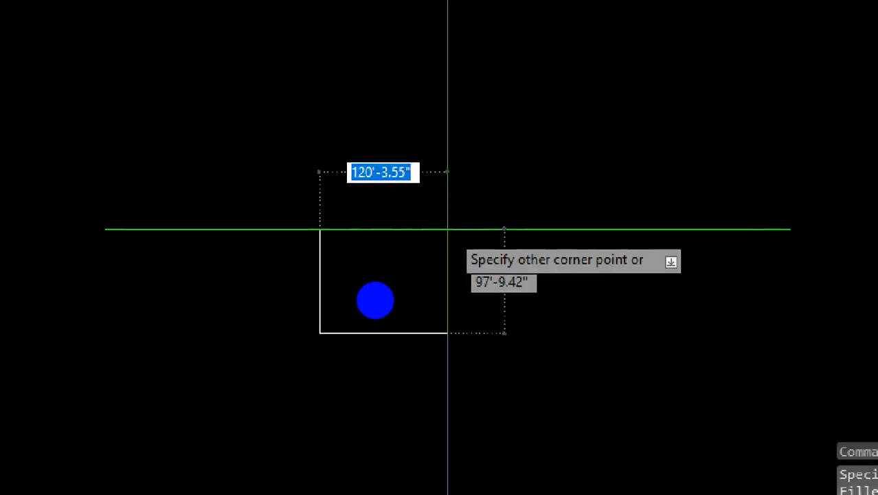
{"action": "left_click_drag", "start_coordinate": [340, 321], "coordinate": [345, 318]}
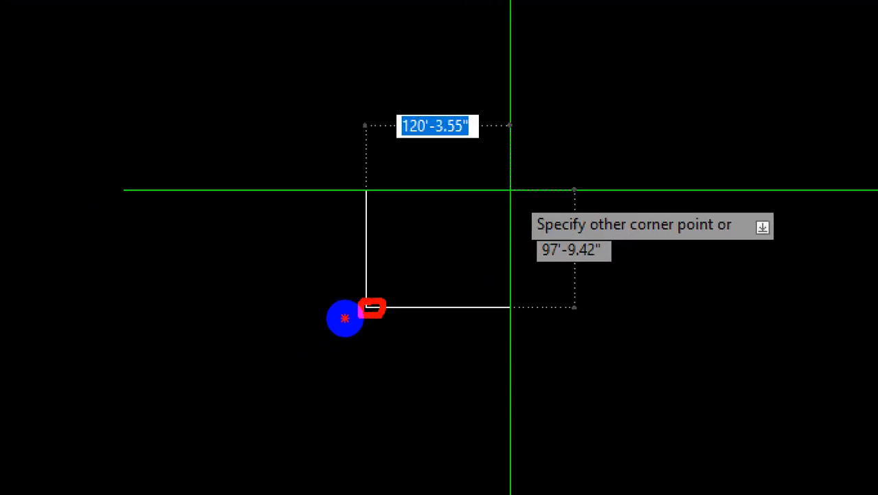
{"action": "key", "text": "Escape"}
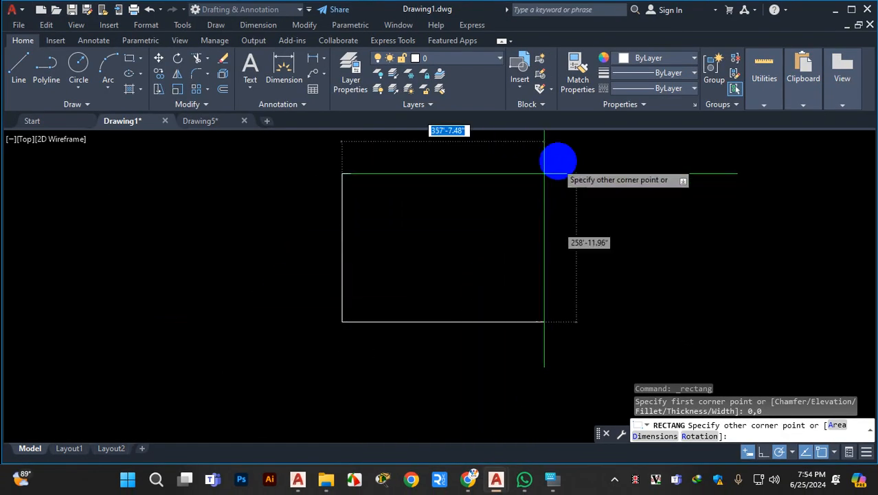
{"action": "scroll", "coordinate": [400, 253], "scroll_direction": "down", "scroll_amount": 3}
{"action": "scroll", "coordinate": [492, 223], "scroll_direction": "up", "scroll_amount": 6}
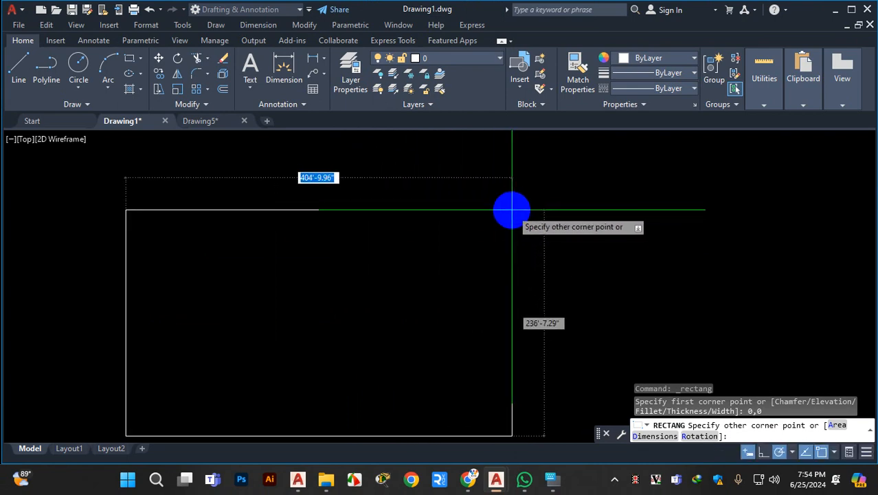
{"action": "key", "text": "ctrl+1"}
{"action": "mouse_move", "coordinate": [222, 150]}
{"action": "left_mouse_down"}
{"action": "mouse_move", "coordinate": [280, 184]}
{"action": "mouse_move", "coordinate": [349, 169]}
{"action": "mouse_move", "coordinate": [347, 152]}
{"action": "left_mouse_up"}
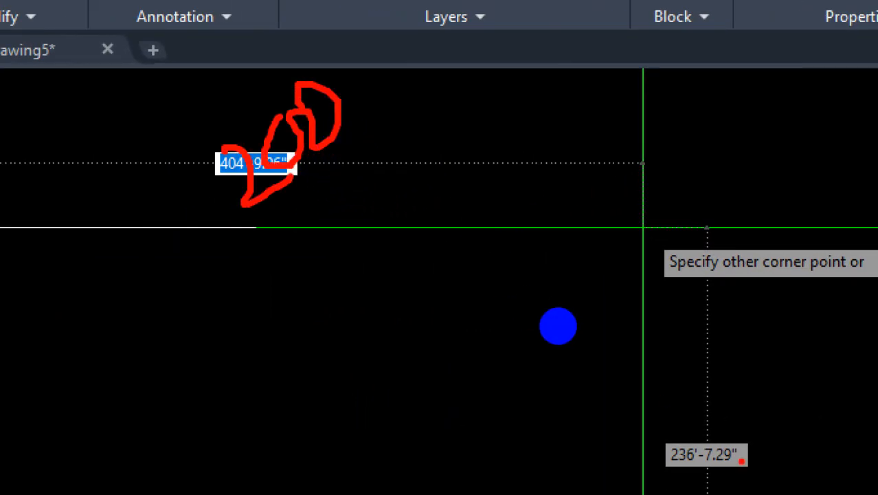
{"action": "mouse_move", "coordinate": [657, 440]}
{"action": "left_mouse_down"}
{"action": "mouse_move", "coordinate": [775, 418]}
{"action": "mouse_move", "coordinate": [770, 339]}
{"action": "left_mouse_up"}
{"action": "mouse_move", "coordinate": [348, 140]}
{"action": "left_mouse_down"}
{"action": "mouse_move", "coordinate": [359, 147]}
{"action": "mouse_move", "coordinate": [308, 170]}
{"action": "mouse_move", "coordinate": [292, 191]}
{"action": "mouse_move", "coordinate": [317, 152]}
{"action": "left_mouse_up"}
{"action": "left_click_drag", "start_coordinate": [706, 378], "coordinate": [720, 364]}
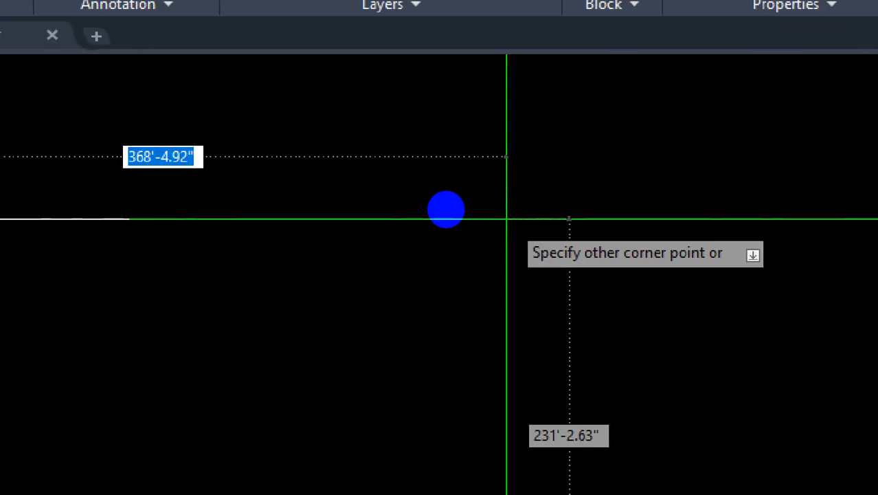
{"action": "mouse_move", "coordinate": [123, 118]}
{"action": "left_mouse_down"}
{"action": "mouse_move", "coordinate": [172, 209]}
{"action": "mouse_move", "coordinate": [251, 122]}
{"action": "mouse_move", "coordinate": [113, 112]}
{"action": "left_mouse_up"}
{"action": "key", "text": "Escape"}
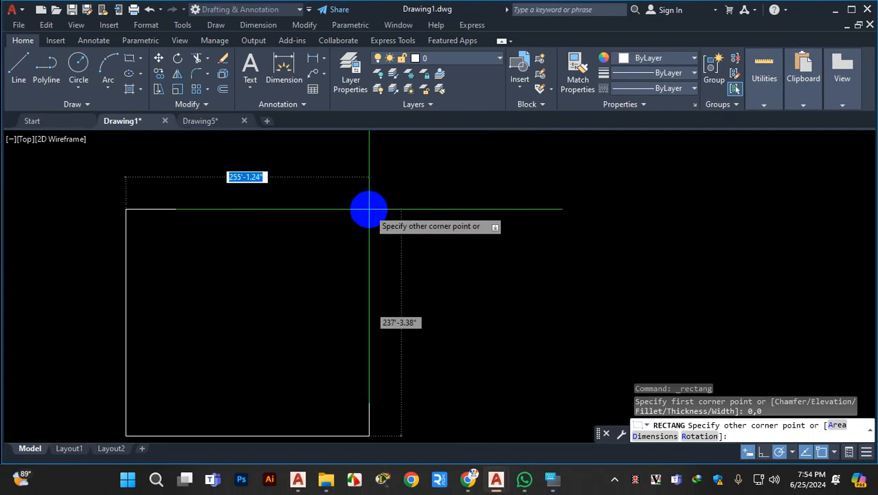
- Complete the rectangle with a width of 200' and a height of 200'
{"action": "type", "text": "200"}
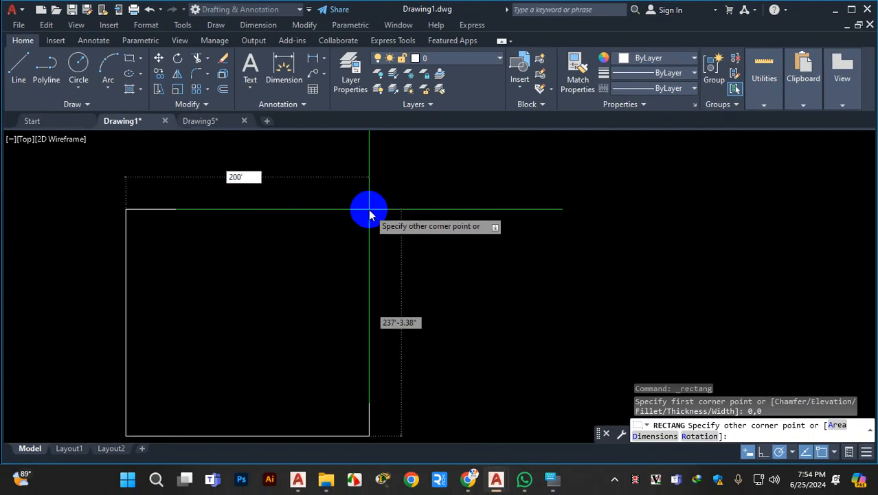
{"action": "key", "text": "Tab"}
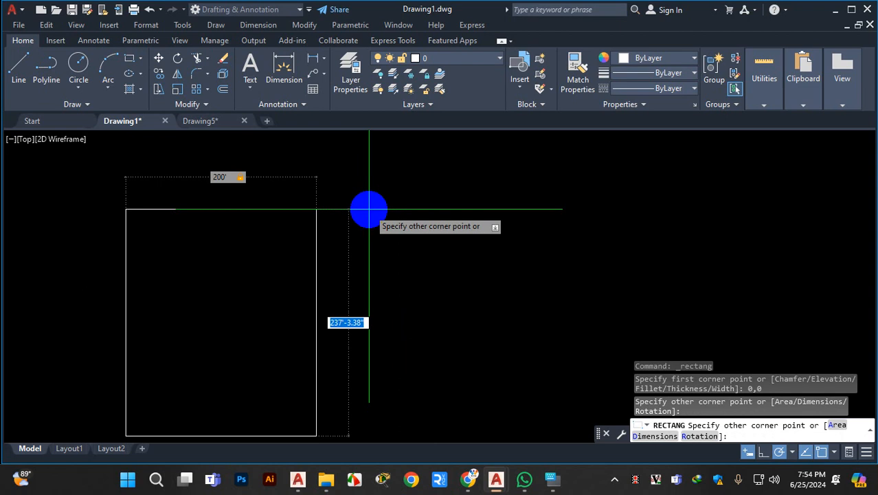
{"action": "type", "text": "200'"}
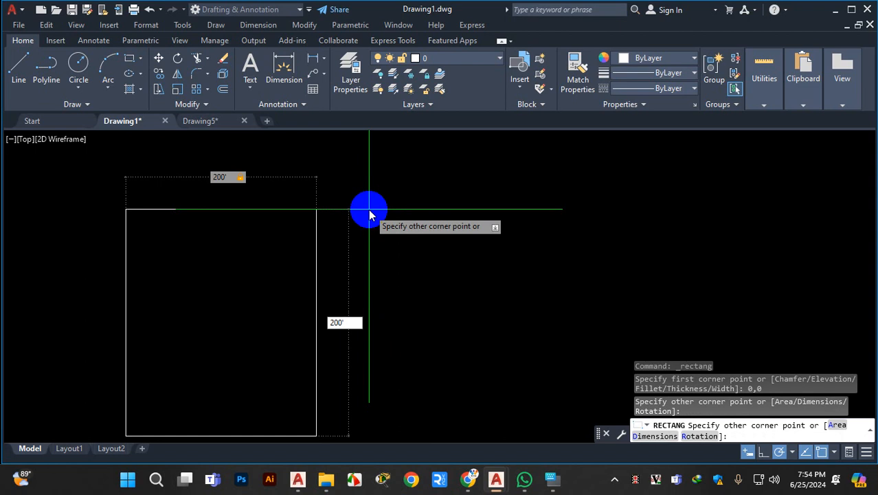
{"action": "key", "text": "Return"}
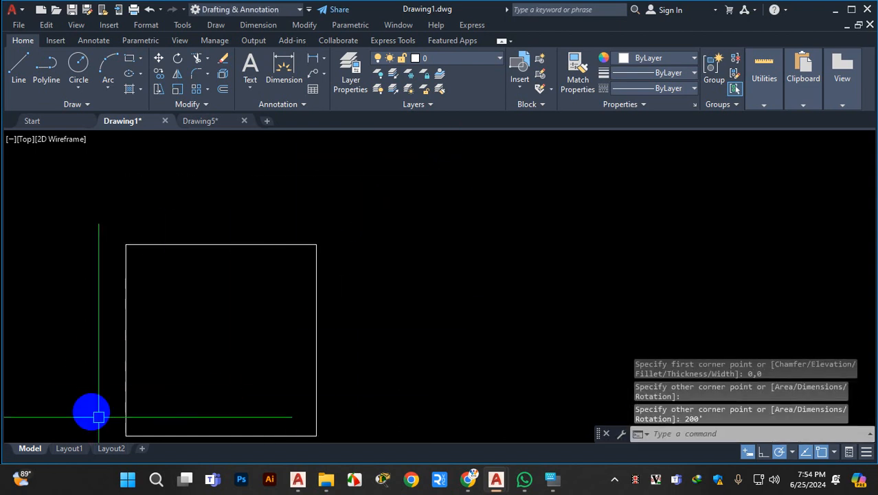
- Zoom Drawing1 with the All option so the 200' square fills the height of the view
{"action": "scroll", "coordinate": [240, 330], "scroll_direction": "down", "scroll_amount": 2}
{"action": "scroll", "coordinate": [340, 282], "scroll_direction": "down", "scroll_amount": 5}
{"action": "scroll", "coordinate": [405, 303], "scroll_direction": "up", "scroll_amount": 6}
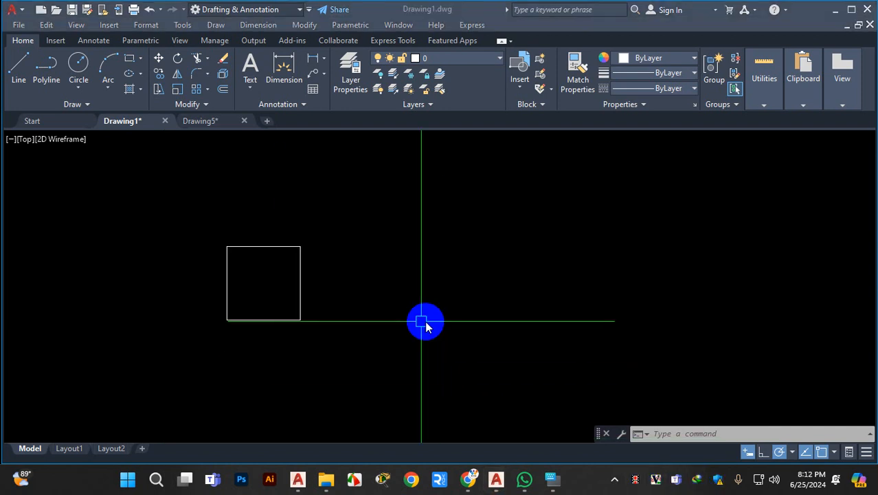
{"action": "scroll", "coordinate": [426, 319], "scroll_direction": "down", "scroll_amount": 2}
{"action": "scroll", "coordinate": [340, 364], "scroll_direction": "down", "scroll_amount": 3}
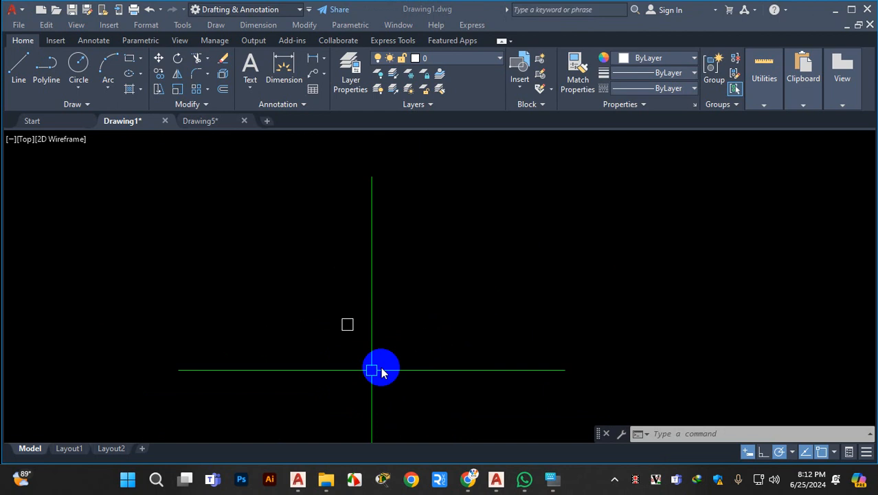
{"action": "key", "text": "Escape"}
{"action": "type", "text": "z"}
{"action": "key", "text": "Return"}
{"action": "type", "text": "e"}
{"action": "key", "text": "Return"}
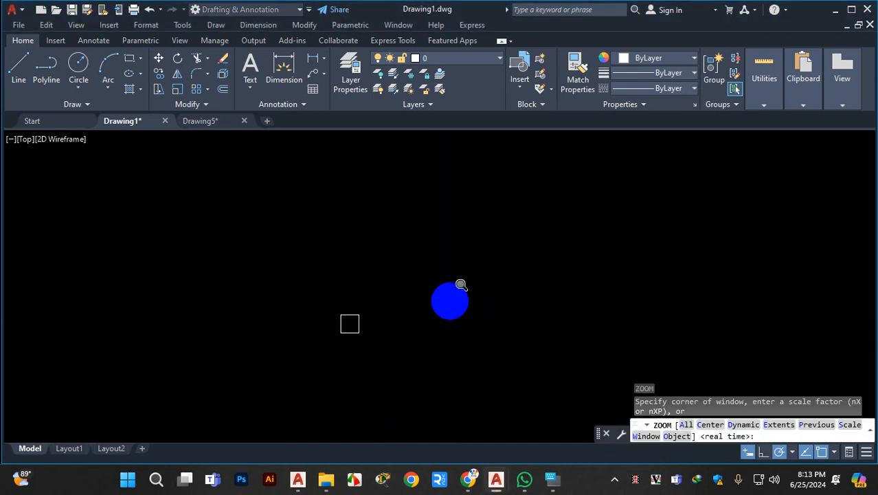
{"action": "type", "text": "a"}
{"action": "key", "text": "Return"}
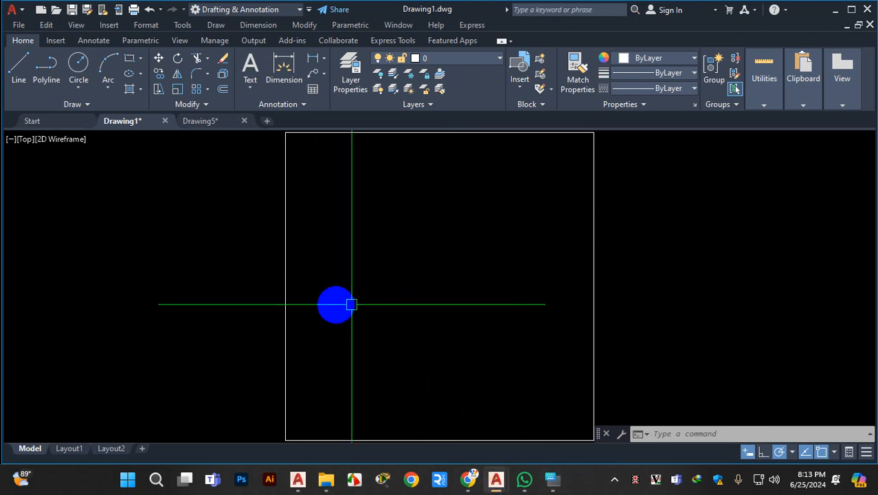
{"action": "key", "text": "Escape"}
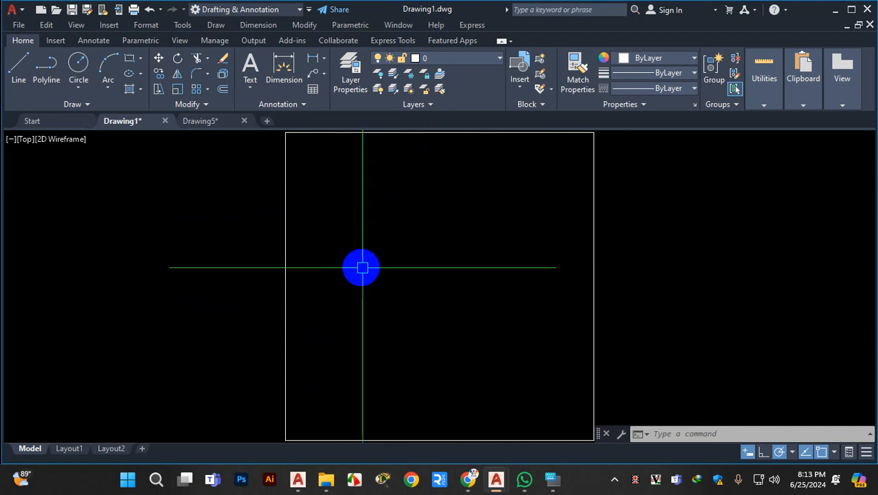
- Draw a freehand chain of connected lines running from left of the 200' square, through its interior, to the area right of it
{"action": "left_click", "coordinate": [19, 69]}
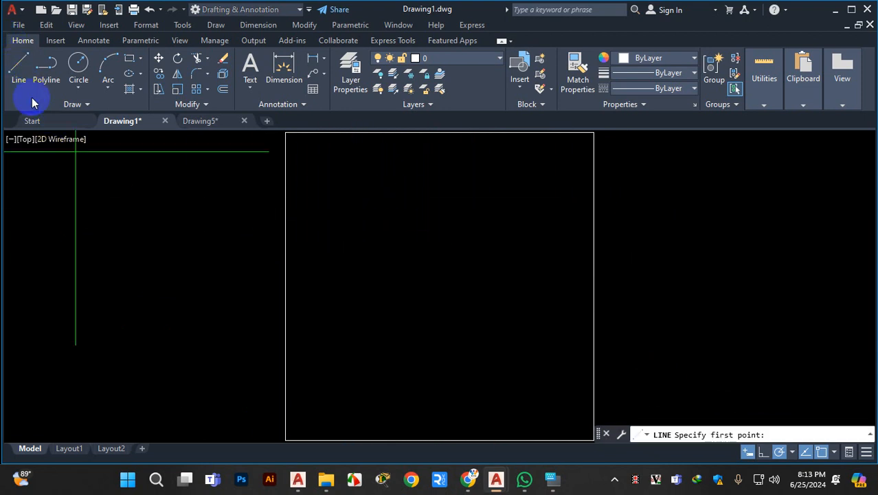
{"action": "left_click", "coordinate": [119, 216]}
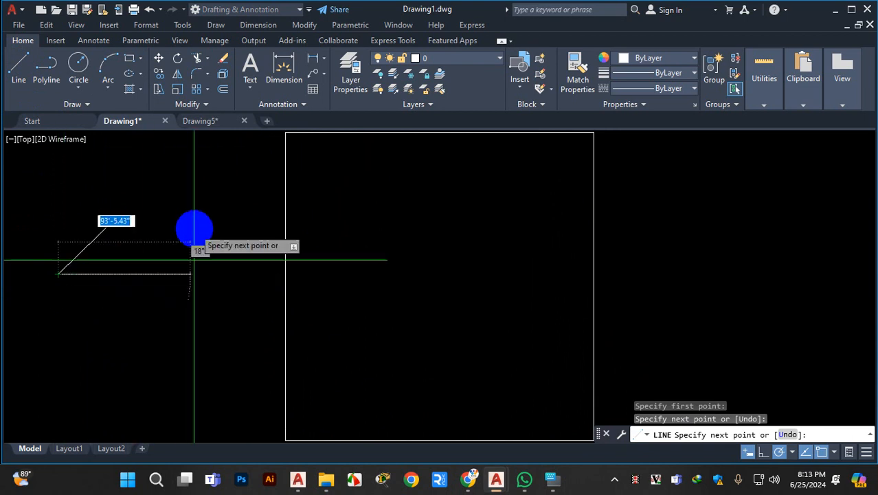
{"action": "left_click", "coordinate": [195, 228]}
{"action": "left_click", "coordinate": [123, 163]}
{"action": "left_click", "coordinate": [48, 163]}
{"action": "left_click", "coordinate": [116, 283]}
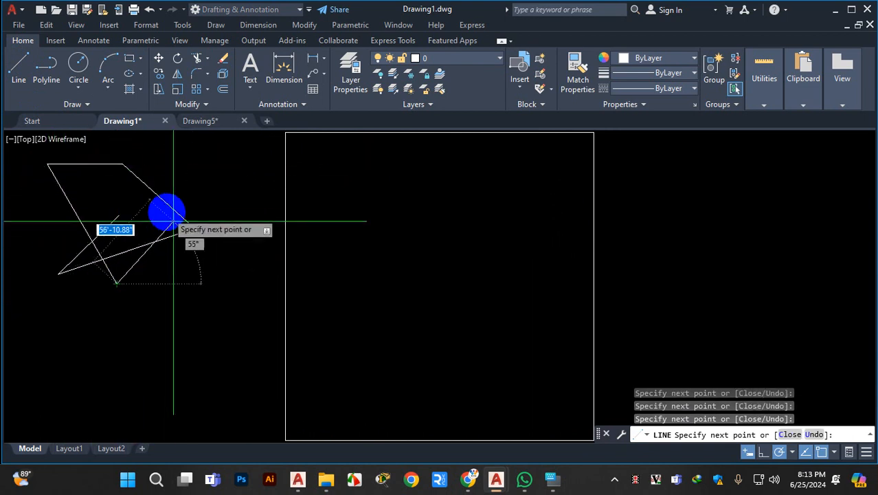
{"action": "left_click", "coordinate": [194, 228]}
{"action": "left_click", "coordinate": [138, 314]}
{"action": "left_click", "coordinate": [451, 246]}
{"action": "left_click", "coordinate": [440, 419]}
{"action": "left_click", "coordinate": [492, 223]}
{"action": "left_click", "coordinate": [336, 198]}
{"action": "left_click", "coordinate": [439, 418]}
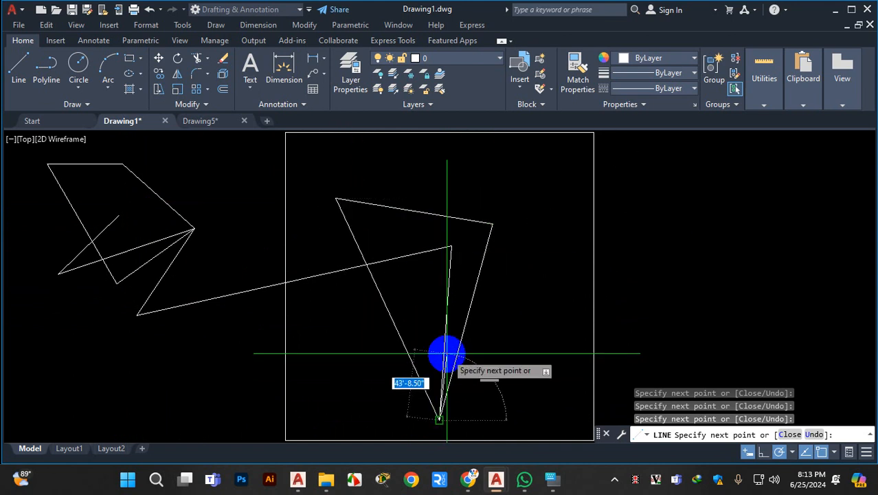
{"action": "left_click", "coordinate": [793, 215]}
{"action": "left_click", "coordinate": [688, 201]}
{"action": "left_click", "coordinate": [775, 302]}
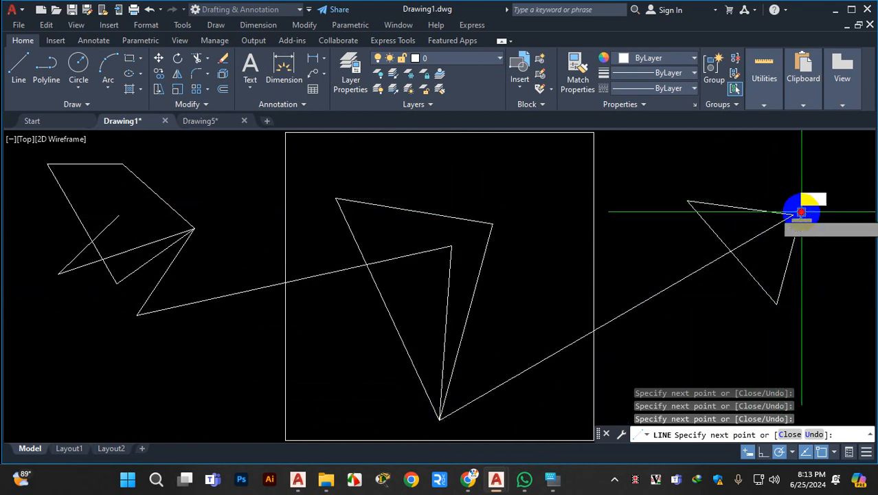
{"action": "left_click", "coordinate": [801, 212]}
{"action": "key", "text": "Escape"}
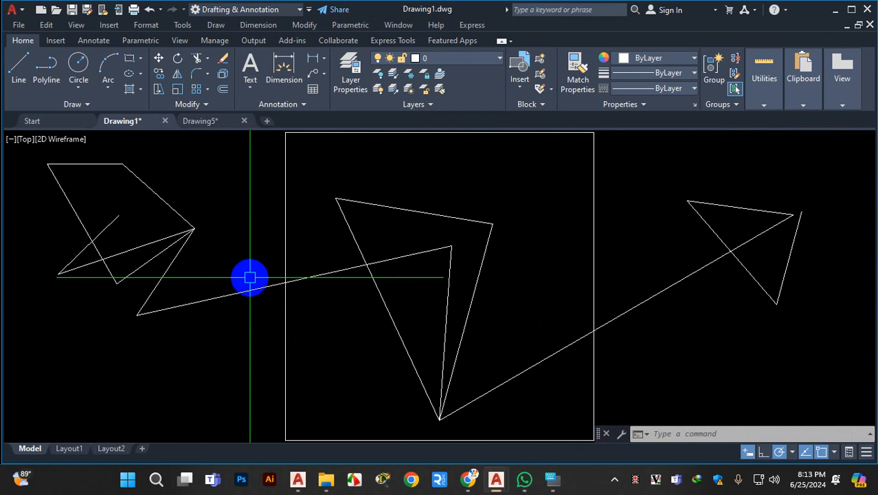
- Turn model space limits checking on with the ON option of the Limits command
{"action": "scroll", "coordinate": [163, 250], "scroll_direction": "down", "scroll_amount": 2}
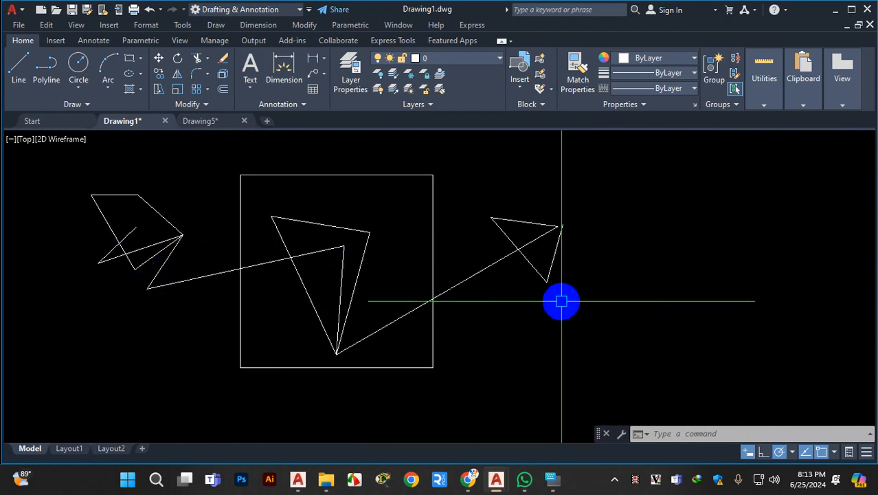
{"action": "type", "text": "i"}
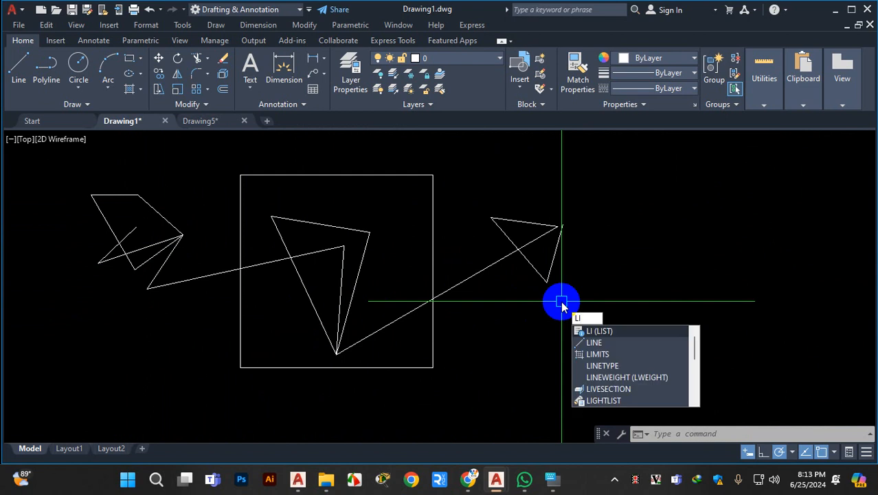
{"action": "key", "text": "Return"}
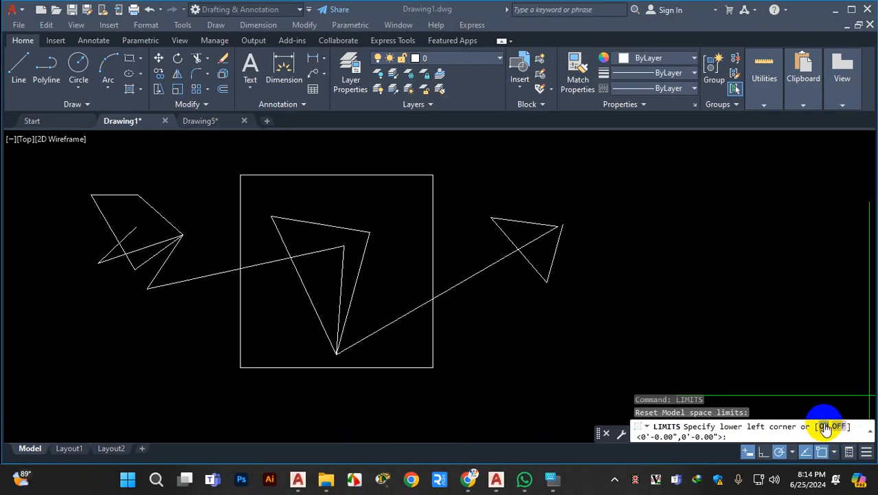
{"action": "left_click", "coordinate": [824, 427]}
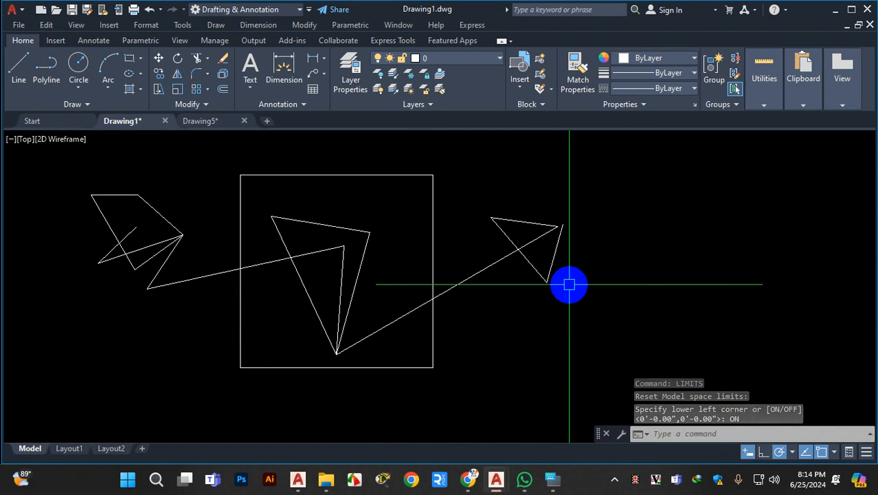
- Use Line to draw three connected segments inside the 200' square, also trying points outside it to the left and right
{"action": "left_click", "coordinate": [18, 68]}
{"action": "left_click", "coordinate": [88, 194]}
{"action": "left_click", "coordinate": [29, 320]}
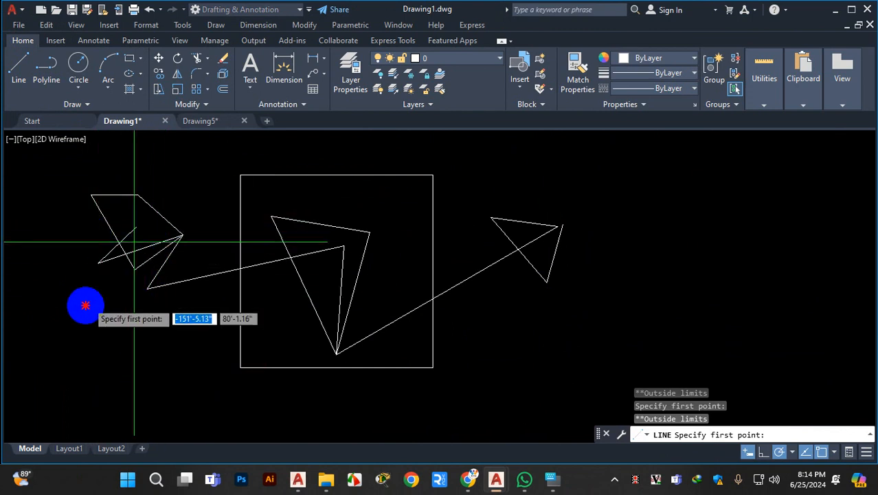
{"action": "left_click", "coordinate": [382, 205]}
{"action": "left_click", "coordinate": [302, 213]}
{"action": "left_click", "coordinate": [315, 282]}
{"action": "left_click", "coordinate": [380, 244]}
{"action": "left_click", "coordinate": [604, 215]}
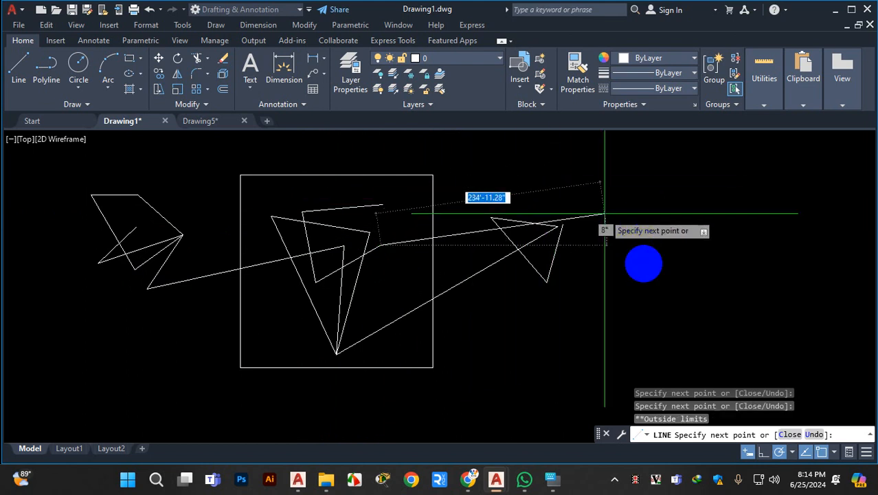
{"action": "left_click", "coordinate": [611, 226]}
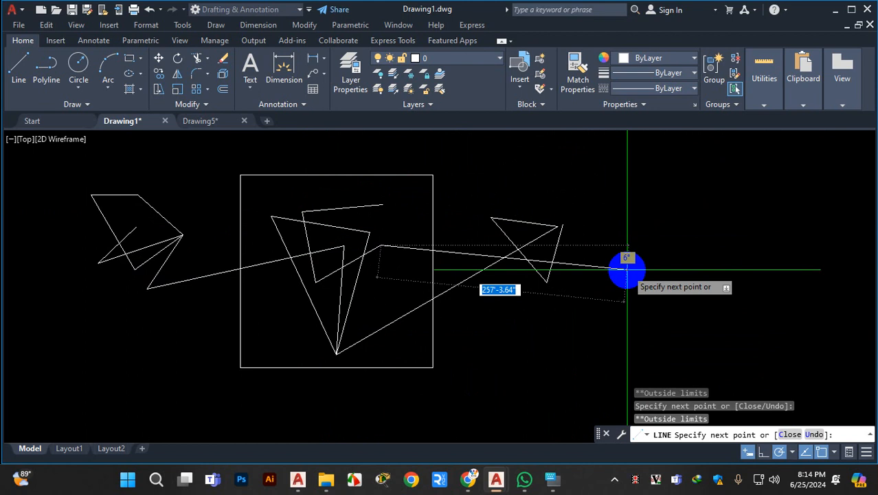
{"action": "key", "text": "Escape"}
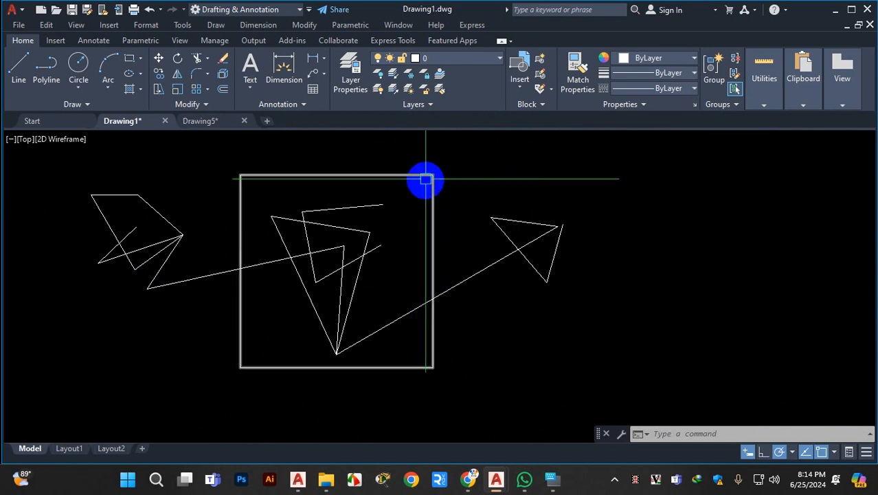
- Try to start a line at points outside the 200' square, on its left side
{"action": "left_click", "coordinate": [18, 72]}
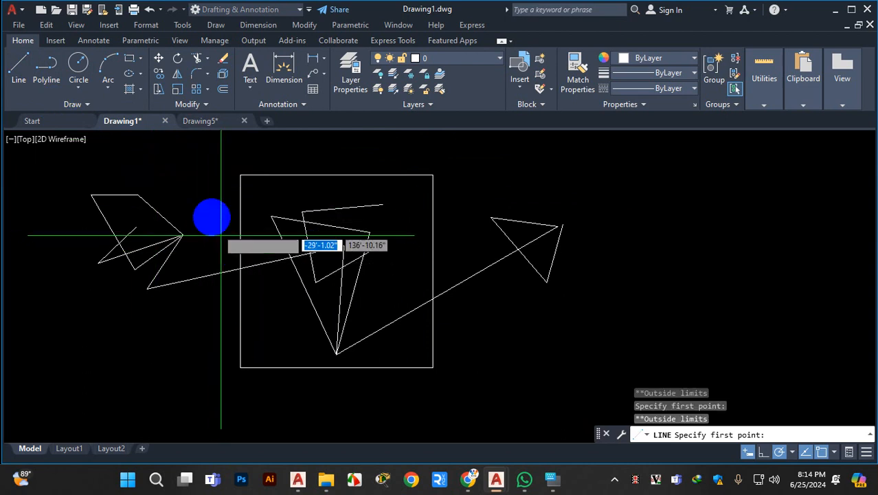
{"action": "key", "text": "ctrl+Tab"}
{"action": "left_click", "coordinate": [168, 181]}
{"action": "left_click", "coordinate": [121, 122]}
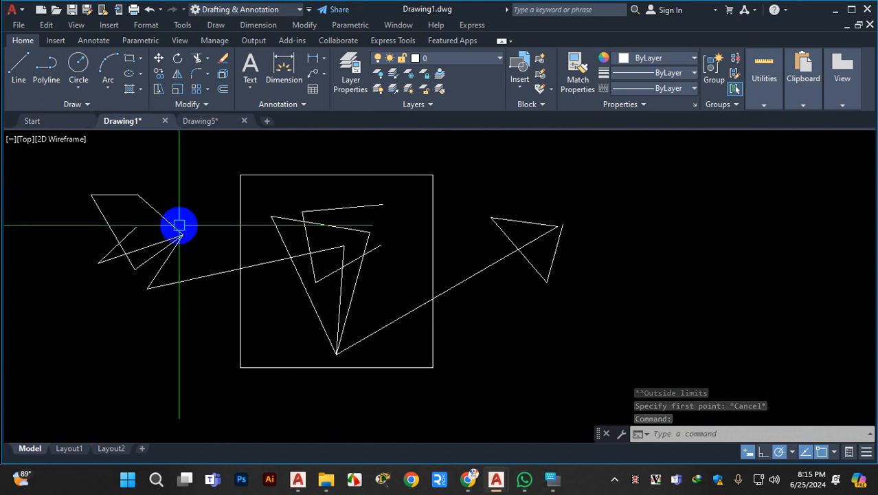
- Try to start a line at several points in the empty area far outside the limits
{"action": "scroll", "coordinate": [210, 265], "scroll_direction": "down", "scroll_amount": 6}
{"action": "scroll", "coordinate": [320, 255], "scroll_direction": "down", "scroll_amount": 3}
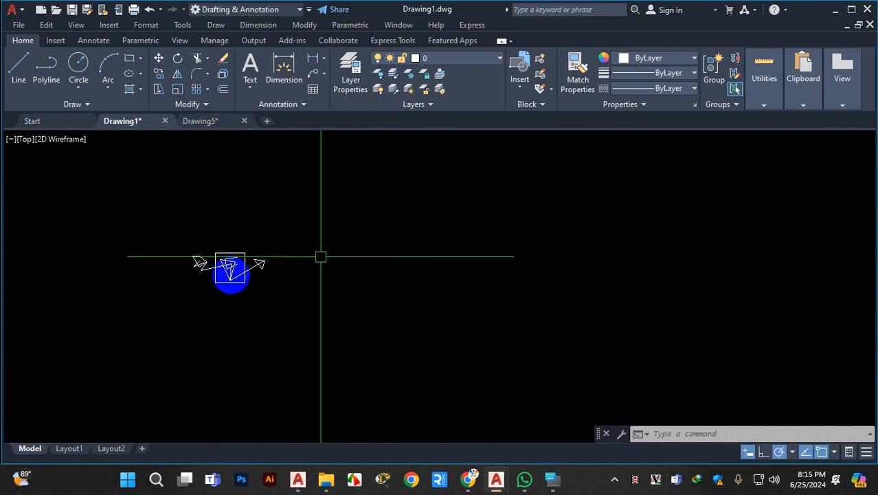
{"action": "scroll", "coordinate": [238, 259], "scroll_direction": "up", "scroll_amount": 9}
{"action": "scroll", "coordinate": [238, 259], "scroll_direction": "down", "scroll_amount": 10}
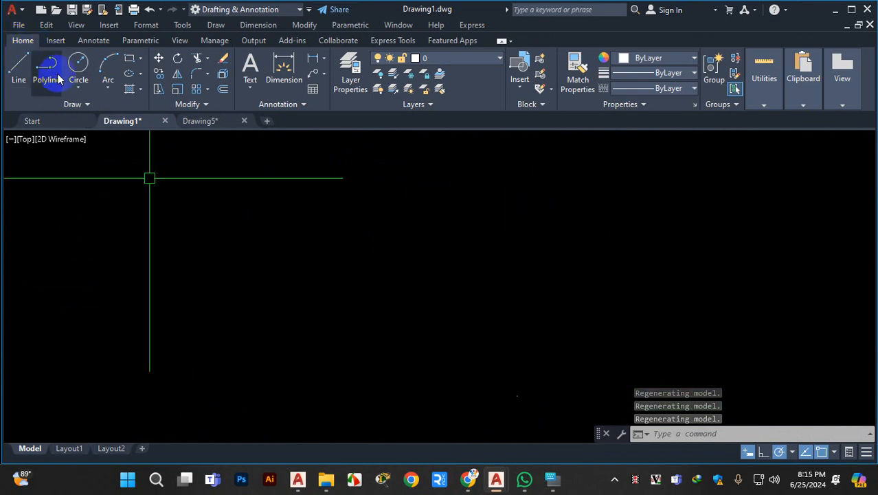
{"action": "left_click", "coordinate": [27, 69]}
{"action": "left_click", "coordinate": [150, 185]}
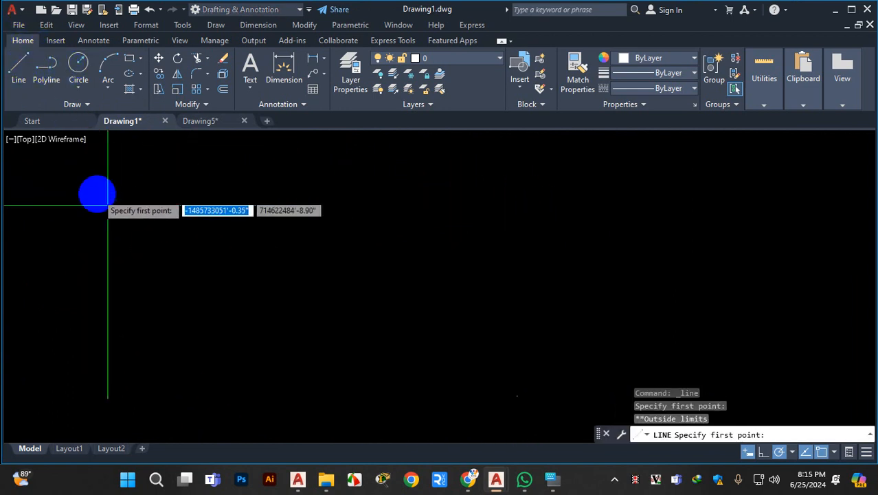
{"action": "left_click", "coordinate": [20, 65]}
{"action": "left_click", "coordinate": [114, 184]}
{"action": "left_click", "coordinate": [168, 243]}
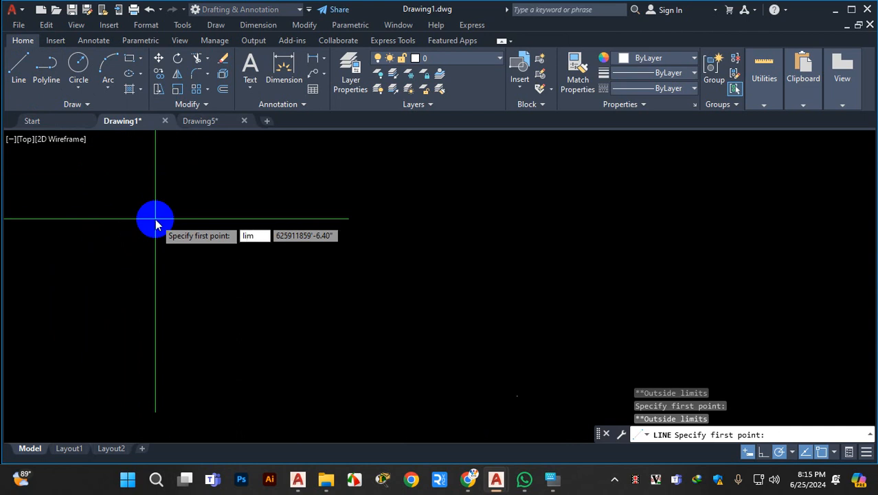
{"action": "key", "text": "Escape"}
- Turn model space limits checking off with the OFF option of the Limits command
{"action": "type", "text": "limn"}
{"action": "key", "text": "Return"}
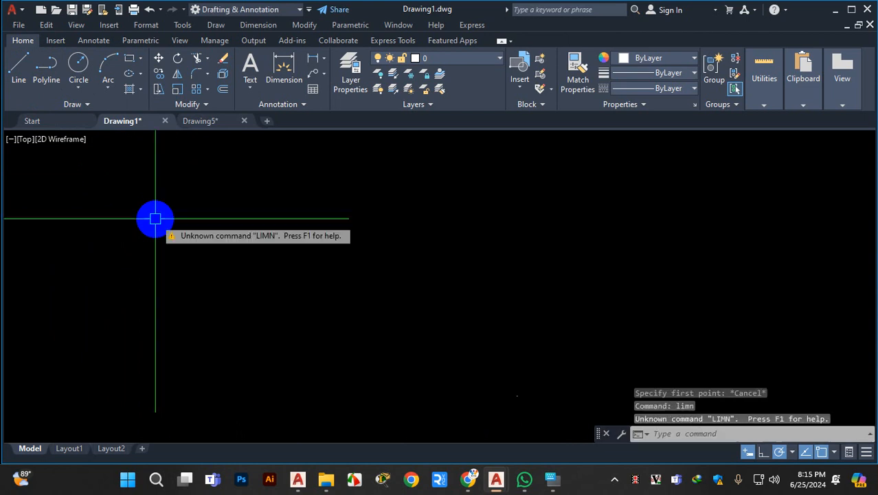
{"action": "key", "text": "Escape"}
{"action": "key", "text": "Escape"}
{"action": "type", "text": "li"}
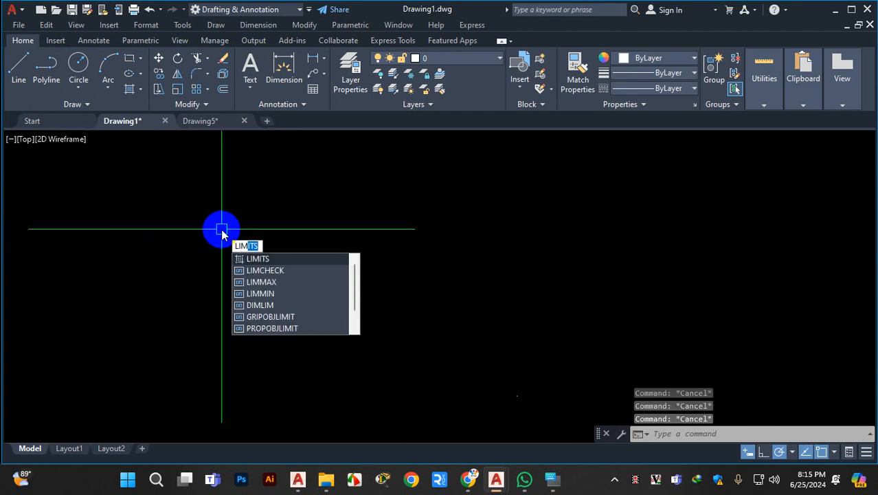
{"action": "type", "text": "m"}
{"action": "key", "text": "Return"}
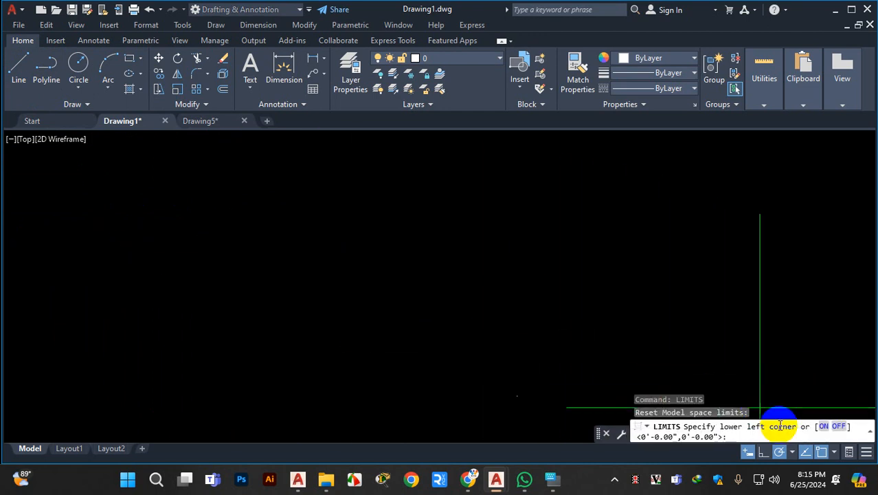
{"action": "left_click", "coordinate": [842, 430]}
- Draw a freehand chain of five connected line segments in the empty area far outside the limits
{"action": "left_click", "coordinate": [19, 68]}
{"action": "left_click", "coordinate": [134, 196]}
{"action": "left_click", "coordinate": [238, 288]}
{"action": "left_click", "coordinate": [238, 191]}
{"action": "left_click", "coordinate": [85, 267]}
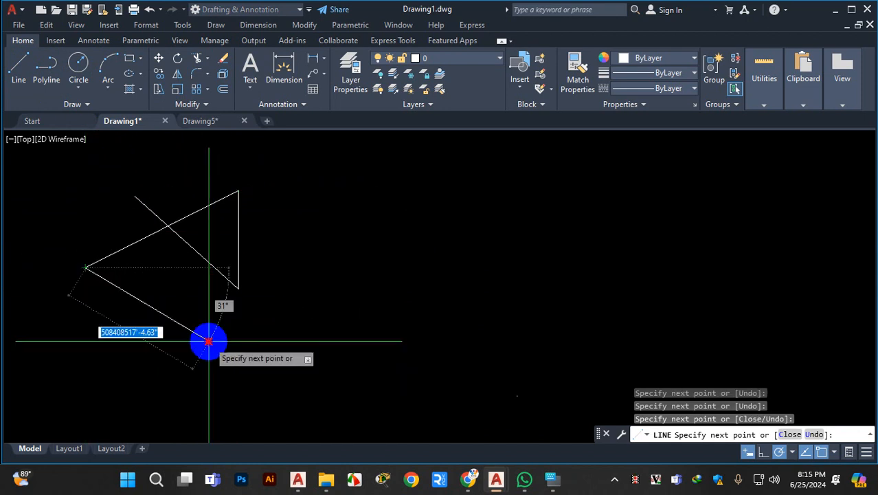
{"action": "left_click", "coordinate": [209, 341]}
{"action": "left_click", "coordinate": [186, 278]}
{"action": "key", "text": "Escape"}
- Draw three more connected line segments even farther out, to the right of the previous chain
{"action": "scroll", "coordinate": [140, 325], "scroll_direction": "down", "scroll_amount": 10}
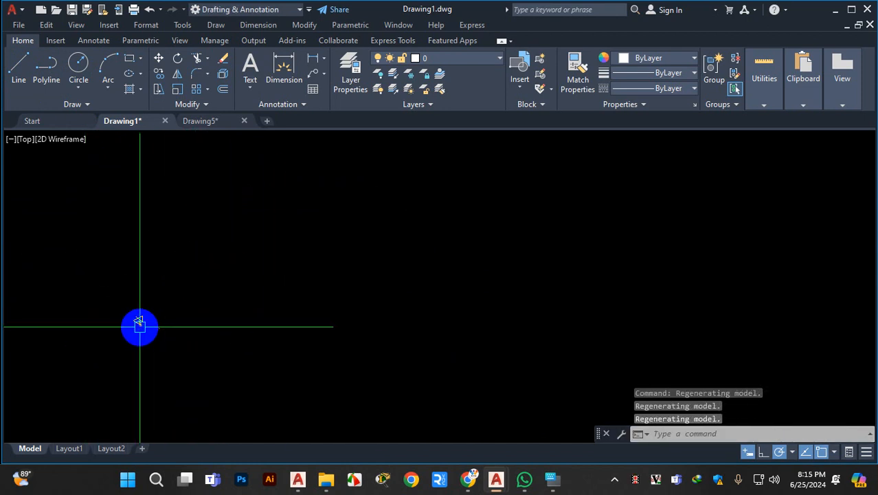
{"action": "left_click", "coordinate": [18, 69]}
{"action": "left_click", "coordinate": [454, 256]}
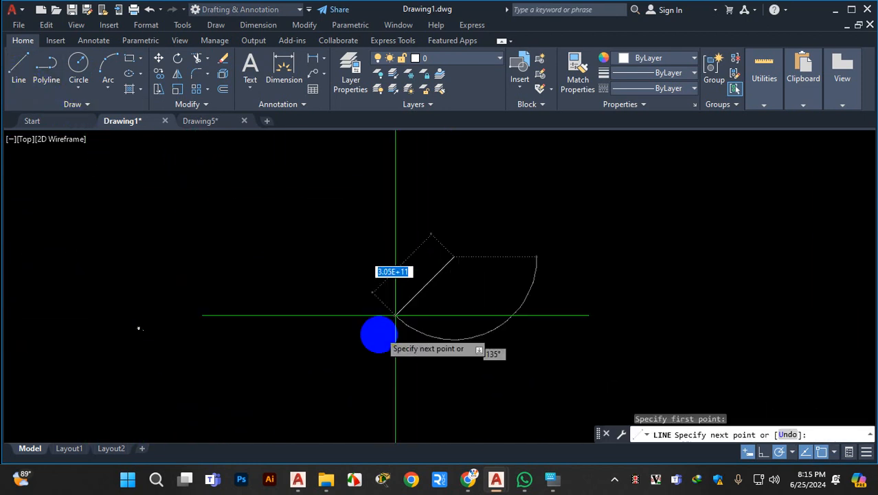
{"action": "left_click", "coordinate": [377, 344]}
{"action": "left_click", "coordinate": [505, 331]}
{"action": "left_click", "coordinate": [506, 279]}
{"action": "key", "text": "Escape"}
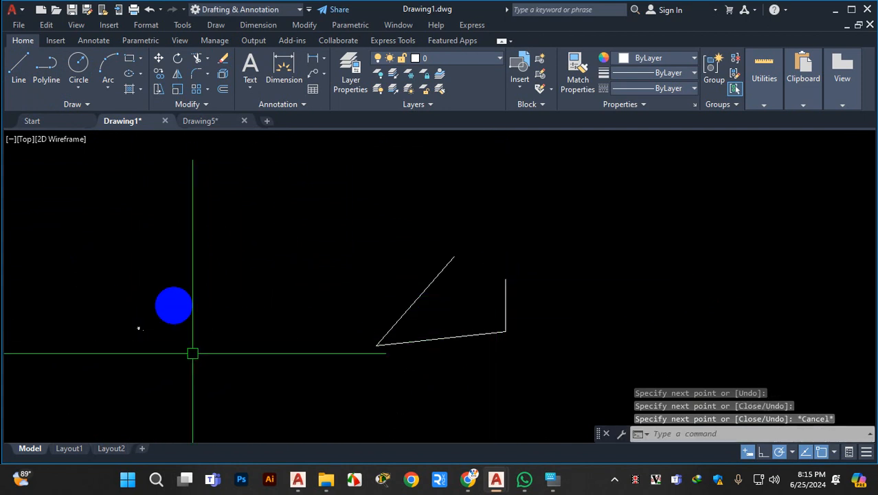
{"action": "key", "text": "Escape"}
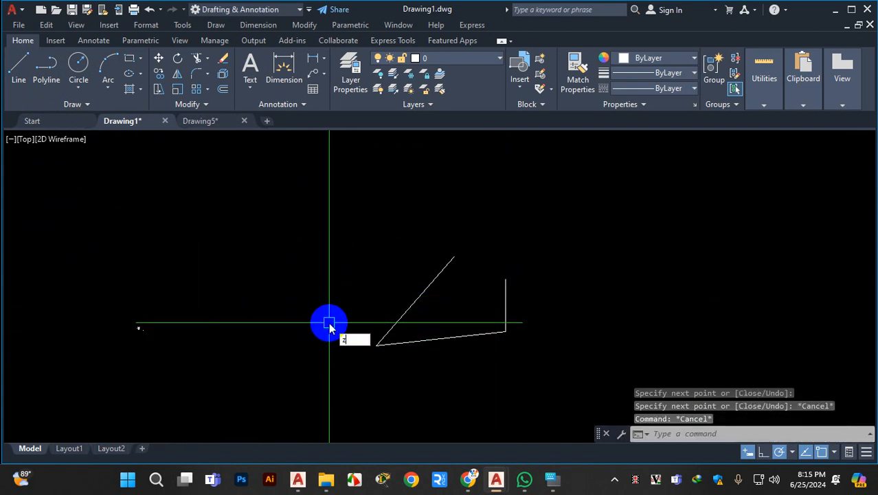
{"action": "key", "text": "Return"}
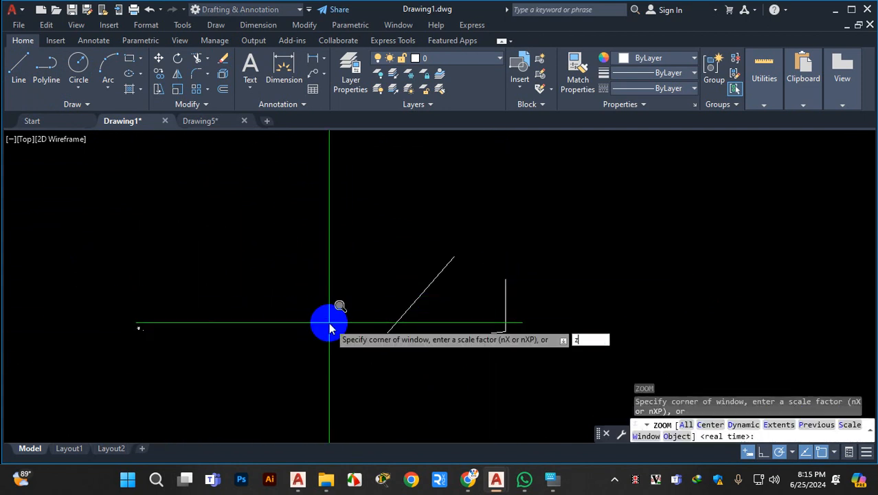
{"action": "key", "text": "Escape"}
{"action": "key", "text": "Return"}
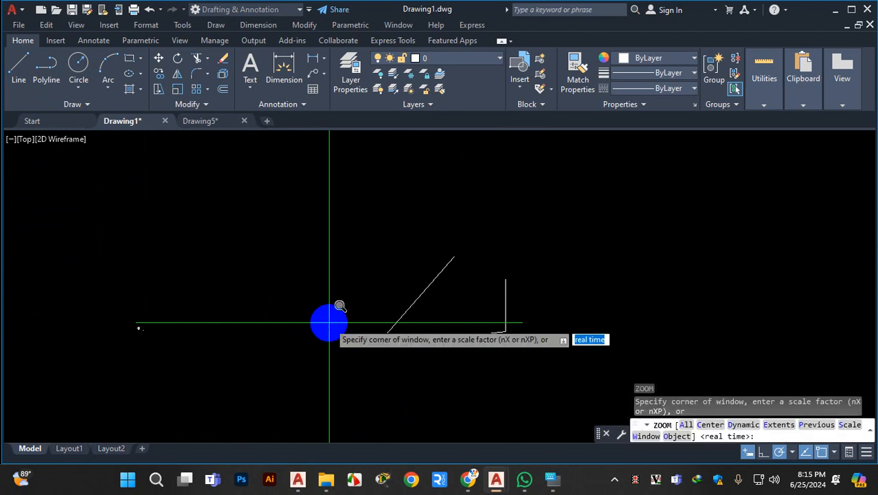
{"action": "key", "text": "Return"}
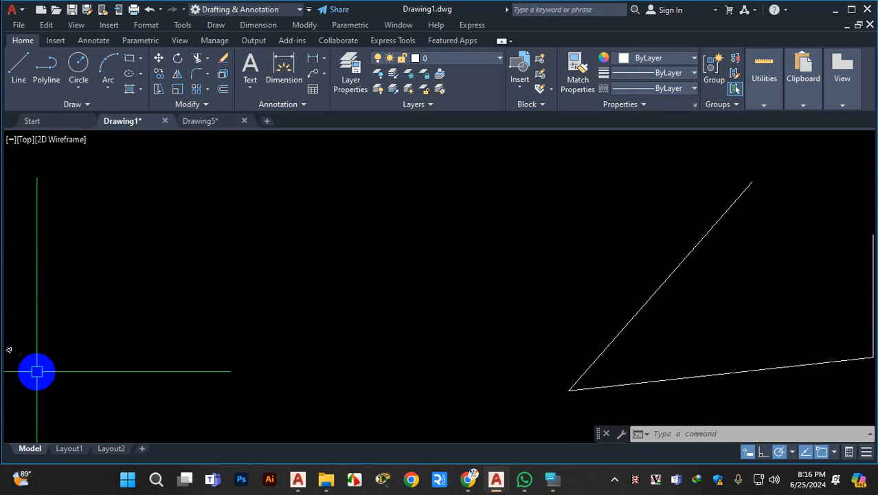
- Look through the Documents folder in the Select File dialog, close it without opening anything and return to Drawing1
{"action": "left_click", "coordinate": [55, 122]}
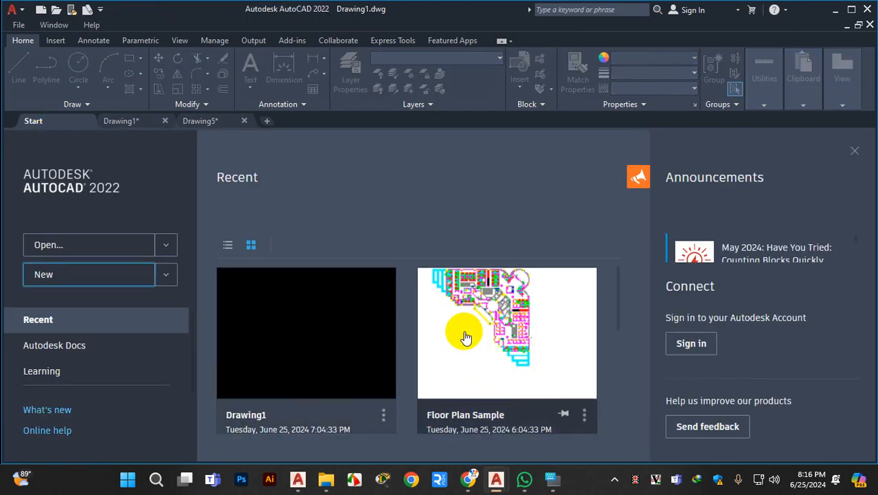
{"action": "left_click", "coordinate": [65, 248]}
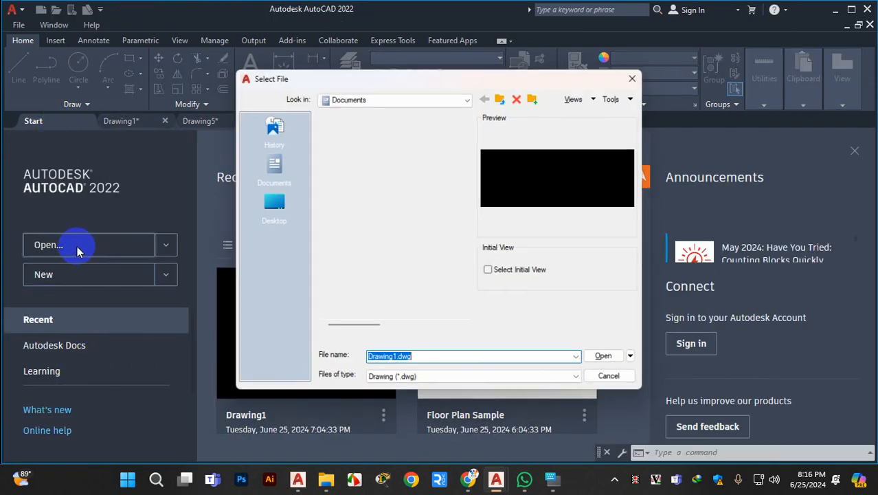
{"action": "scroll", "coordinate": [365, 239], "scroll_direction": "right", "scroll_amount": 2}
{"action": "scroll", "coordinate": [365, 239], "scroll_direction": "left", "scroll_amount": 2}
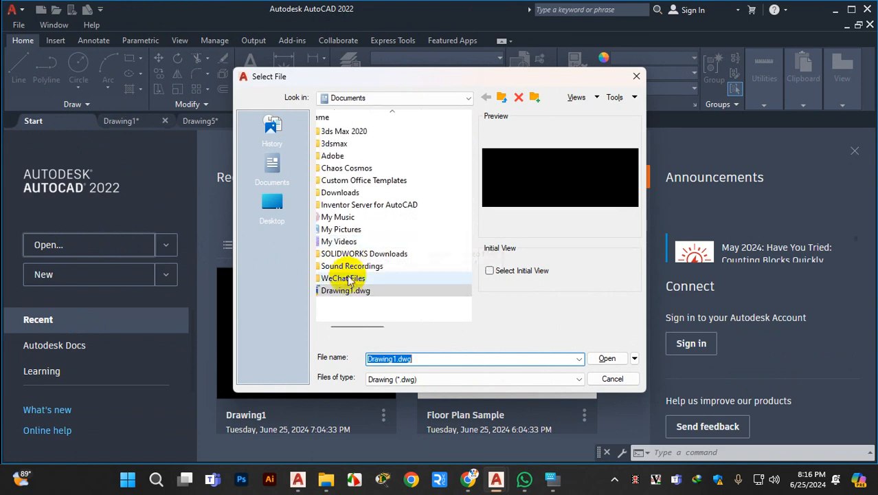
{"action": "left_click", "coordinate": [636, 77]}
{"action": "left_click", "coordinate": [122, 122]}
- Delete all objects in Drawing1 and zoom with the All option
{"action": "scroll", "coordinate": [237, 307], "scroll_direction": "down", "scroll_amount": 2}
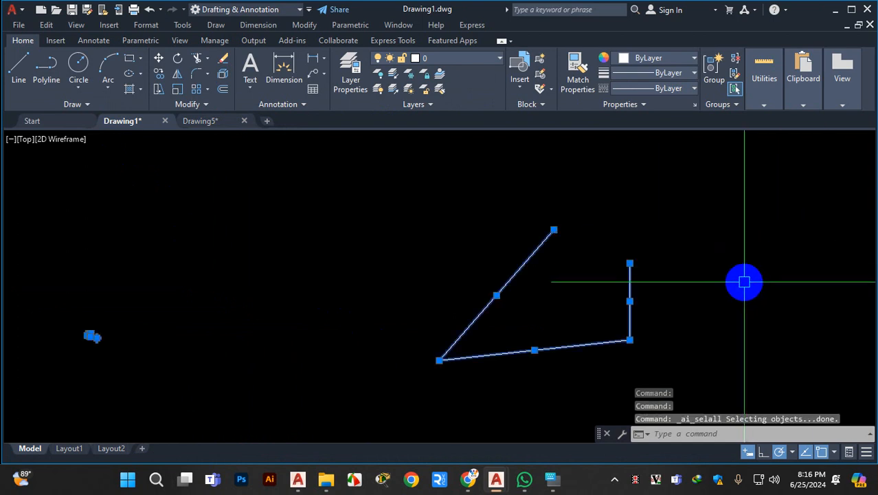
{"action": "key", "text": "Delete"}
{"action": "type", "text": "z"}
{"action": "key", "text": "Return"}
{"action": "type", "text": "a"}
{"action": "key", "text": "Return"}
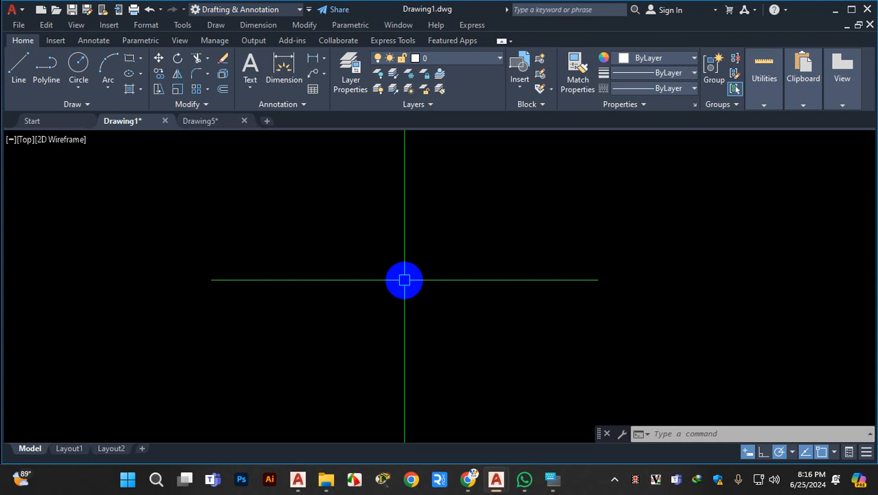
- Zoom All again and gauge the view's height with a temporary vertical line between its upper and lower edges
{"action": "type", "text": "z"}
{"action": "key", "text": "Return"}
{"action": "type", "text": "a"}
{"action": "key", "text": "Return"}
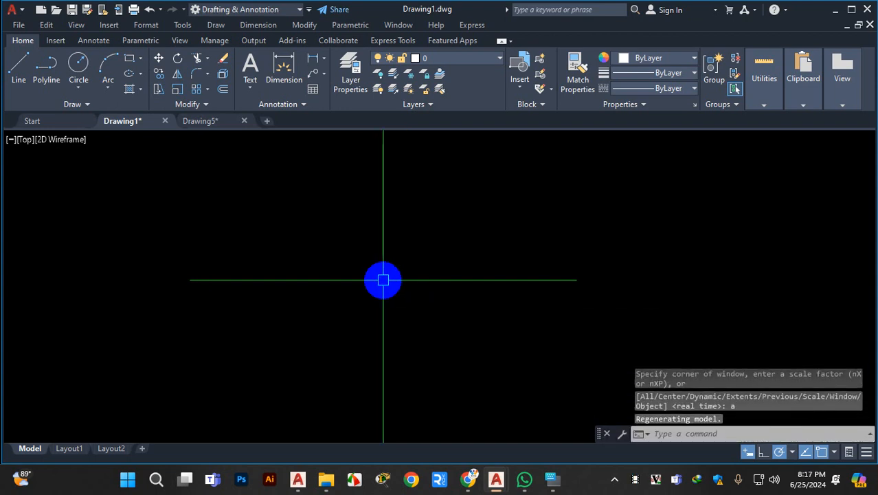
{"action": "left_click", "coordinate": [19, 69]}
{"action": "left_click", "coordinate": [367, 134]}
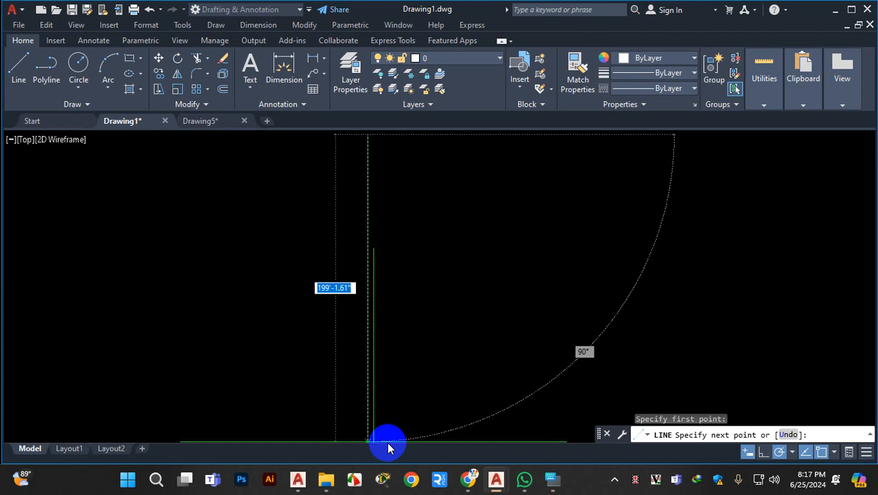
{"action": "key", "text": "Escape"}
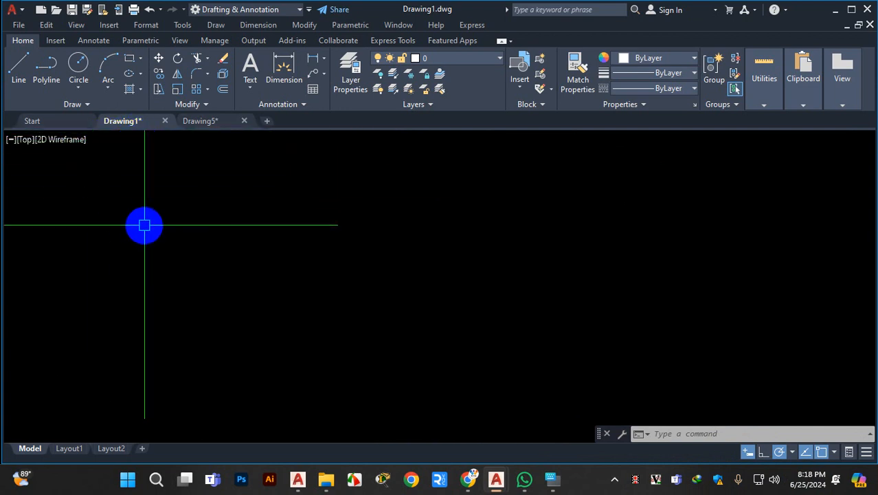
- Switch to Drawing5 and try to draw a rectangle with a length of 200'
{"action": "left_click", "coordinate": [201, 121]}
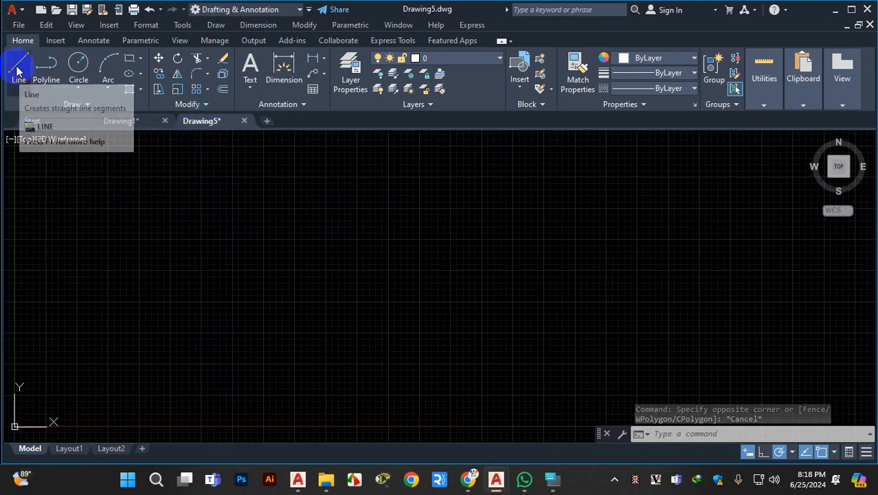
{"action": "left_click", "coordinate": [129, 59]}
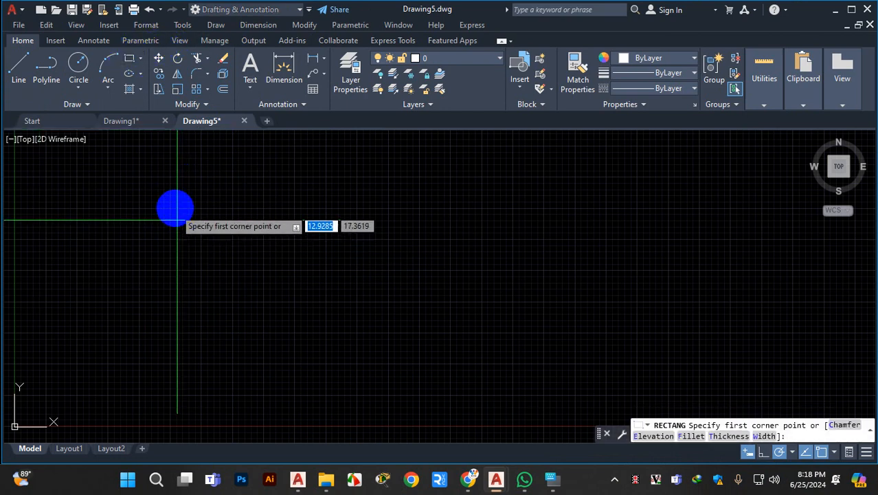
{"action": "left_click", "coordinate": [175, 207]}
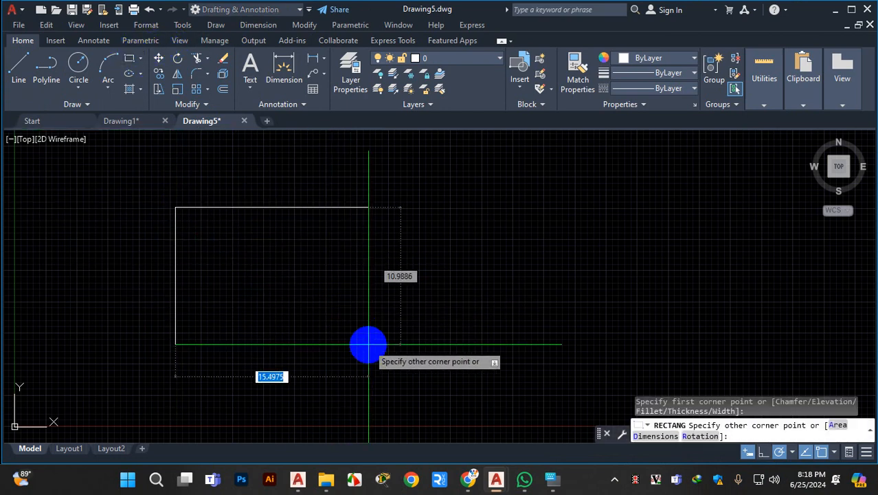
{"action": "type", "text": "200'"}
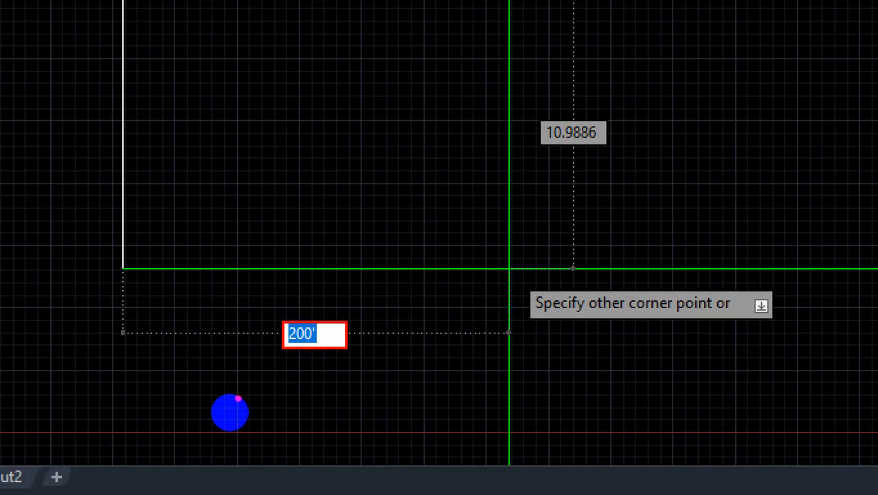
{"action": "mouse_move", "coordinate": [239, 359]}
{"action": "left_mouse_down"}
{"action": "mouse_move", "coordinate": [232, 390]}
{"action": "mouse_move", "coordinate": [266, 411]}
{"action": "mouse_move", "coordinate": [265, 354]}
{"action": "mouse_move", "coordinate": [232, 356]}
{"action": "left_mouse_up"}
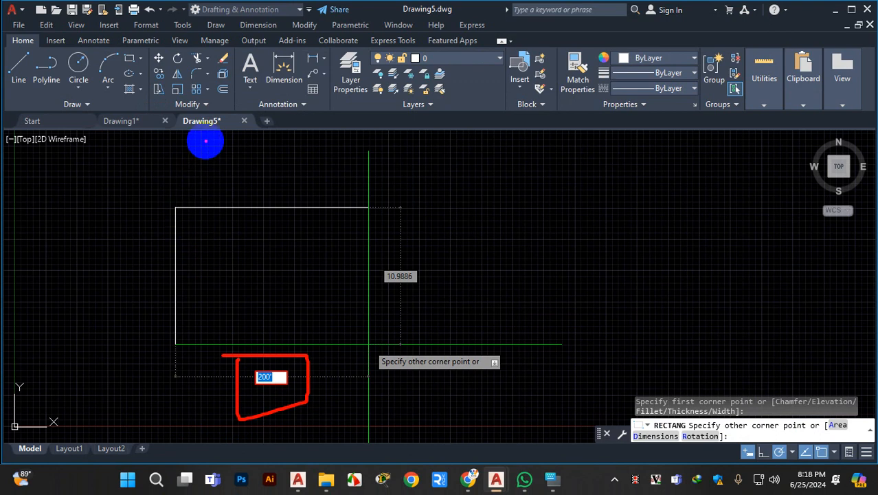
{"action": "mouse_move", "coordinate": [211, 121]}
{"action": "left_mouse_down"}
{"action": "mouse_move", "coordinate": [209, 182]}
{"action": "mouse_move", "coordinate": [219, 201]}
{"action": "mouse_move", "coordinate": [236, 176]}
{"action": "mouse_move", "coordinate": [195, 179]}
{"action": "left_mouse_up"}
{"action": "left_click_drag", "start_coordinate": [278, 380], "coordinate": [294, 360]}
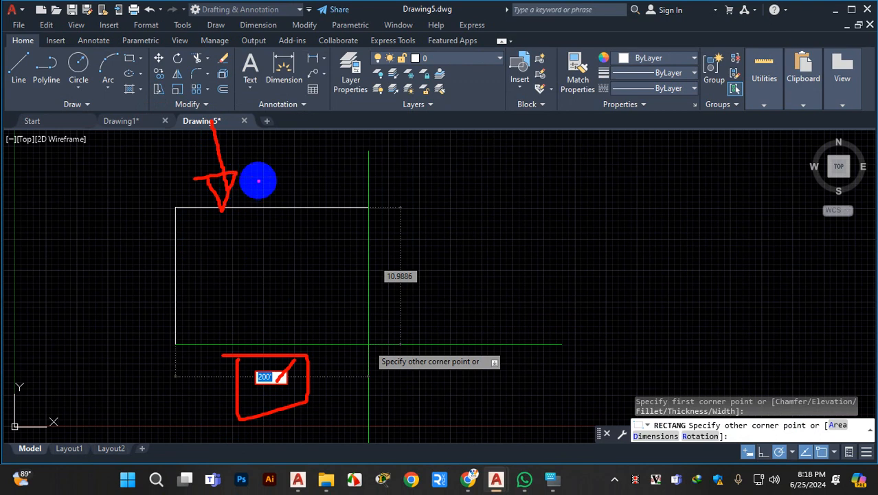
{"action": "mouse_move", "coordinate": [258, 180]}
{"action": "left_mouse_down"}
{"action": "mouse_move", "coordinate": [243, 200]}
{"action": "mouse_move", "coordinate": [273, 229]}
{"action": "mouse_move", "coordinate": [356, 200]}
{"action": "left_mouse_up"}
{"action": "mouse_move", "coordinate": [269, 341]}
{"action": "left_mouse_down"}
{"action": "mouse_move", "coordinate": [251, 335]}
{"action": "mouse_move", "coordinate": [246, 343]}
{"action": "left_mouse_up"}
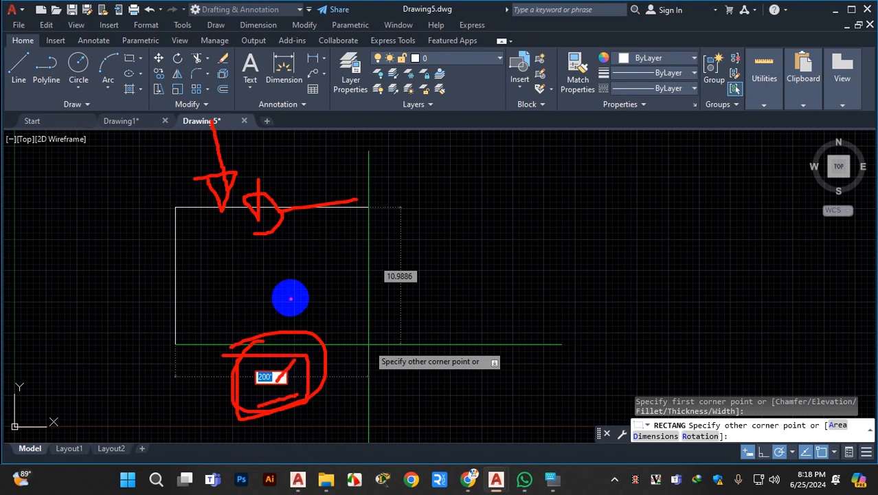
{"action": "key", "text": "Escape"}
{"action": "type", "text": "un"}
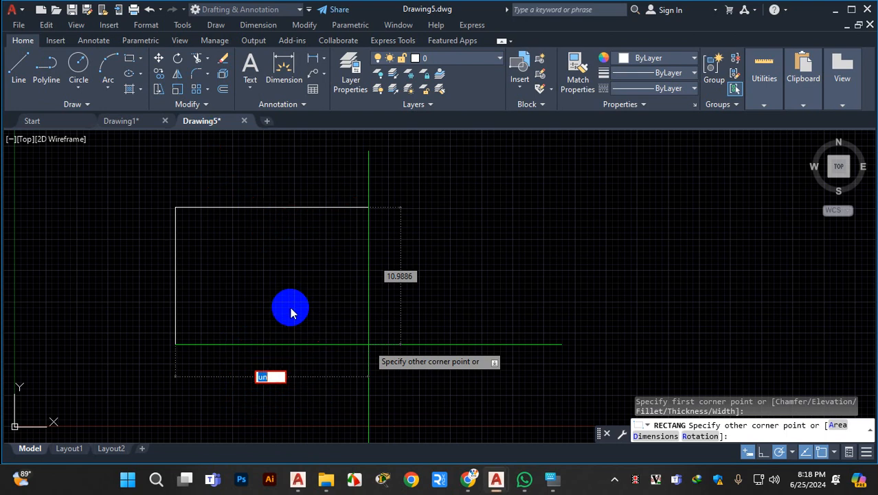
{"action": "key", "text": "Escape"}
{"action": "key", "text": "Escape"}
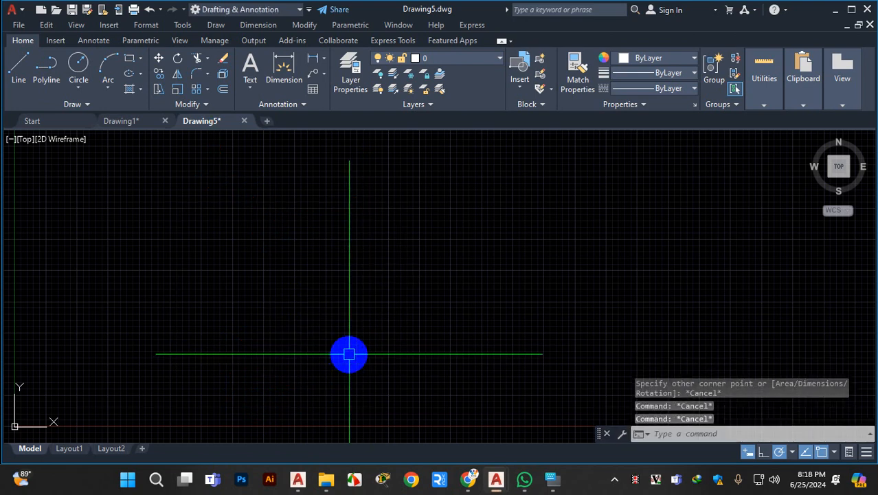
- Check the length type and precision of Drawing5 in the Drawing Units dialog without changing them
{"action": "type", "text": "un"}
{"action": "key", "text": "Return"}
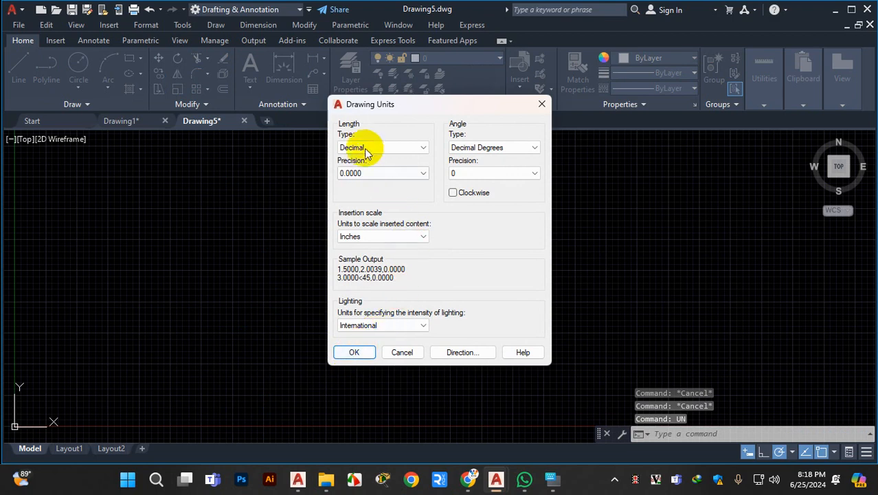
{"action": "left_click", "coordinate": [541, 104]}
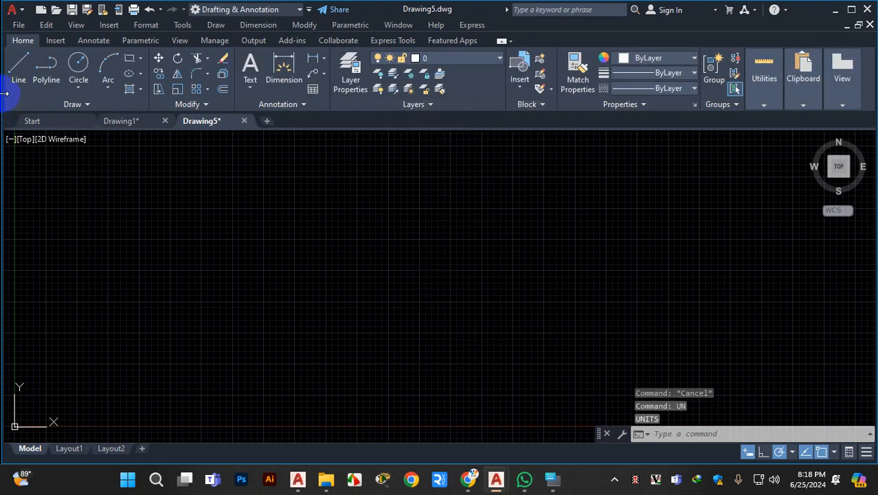
- Try again to give a rectangle in Drawing5 a length of 200' while its units are Decimal
{"action": "left_click", "coordinate": [129, 58]}
{"action": "left_click", "coordinate": [191, 243]}
{"action": "type", "text": "200"}
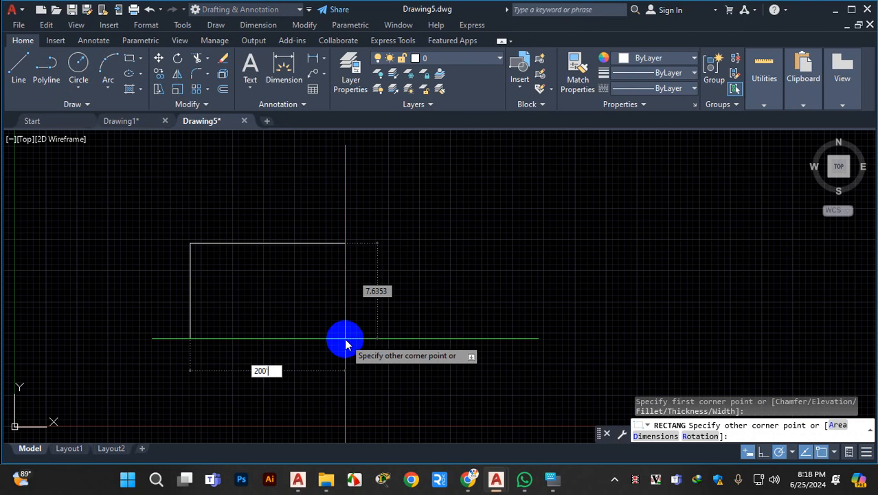
{"action": "type", "text": "'"}
{"action": "key", "text": "Tab"}
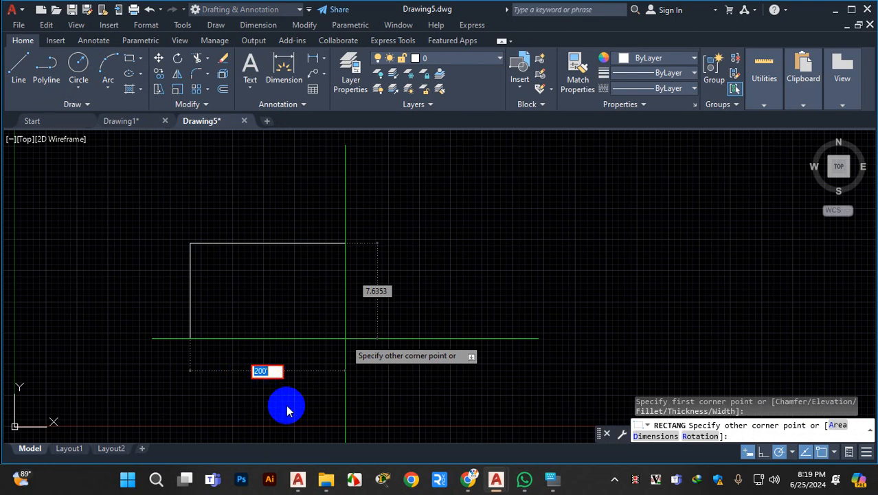
{"action": "key", "text": "Escape"}
{"action": "key", "text": "Escape"}
{"action": "key", "text": "Escape"}
{"action": "key", "text": "Escape"}
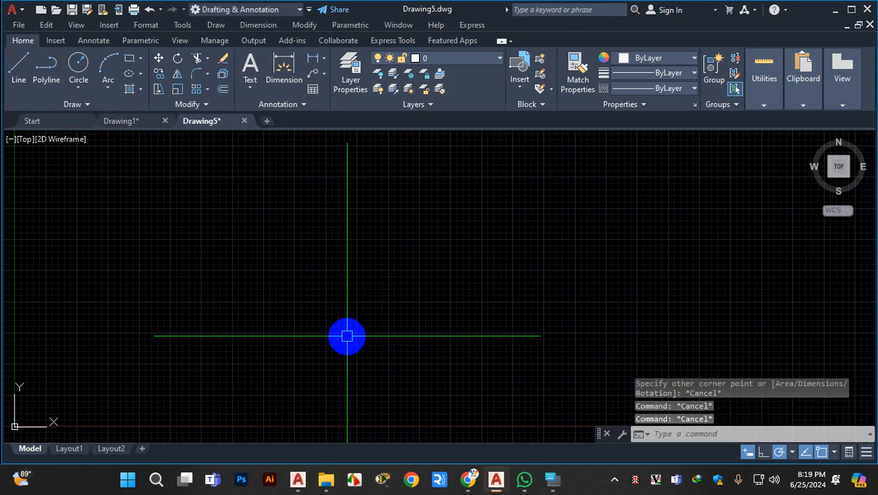